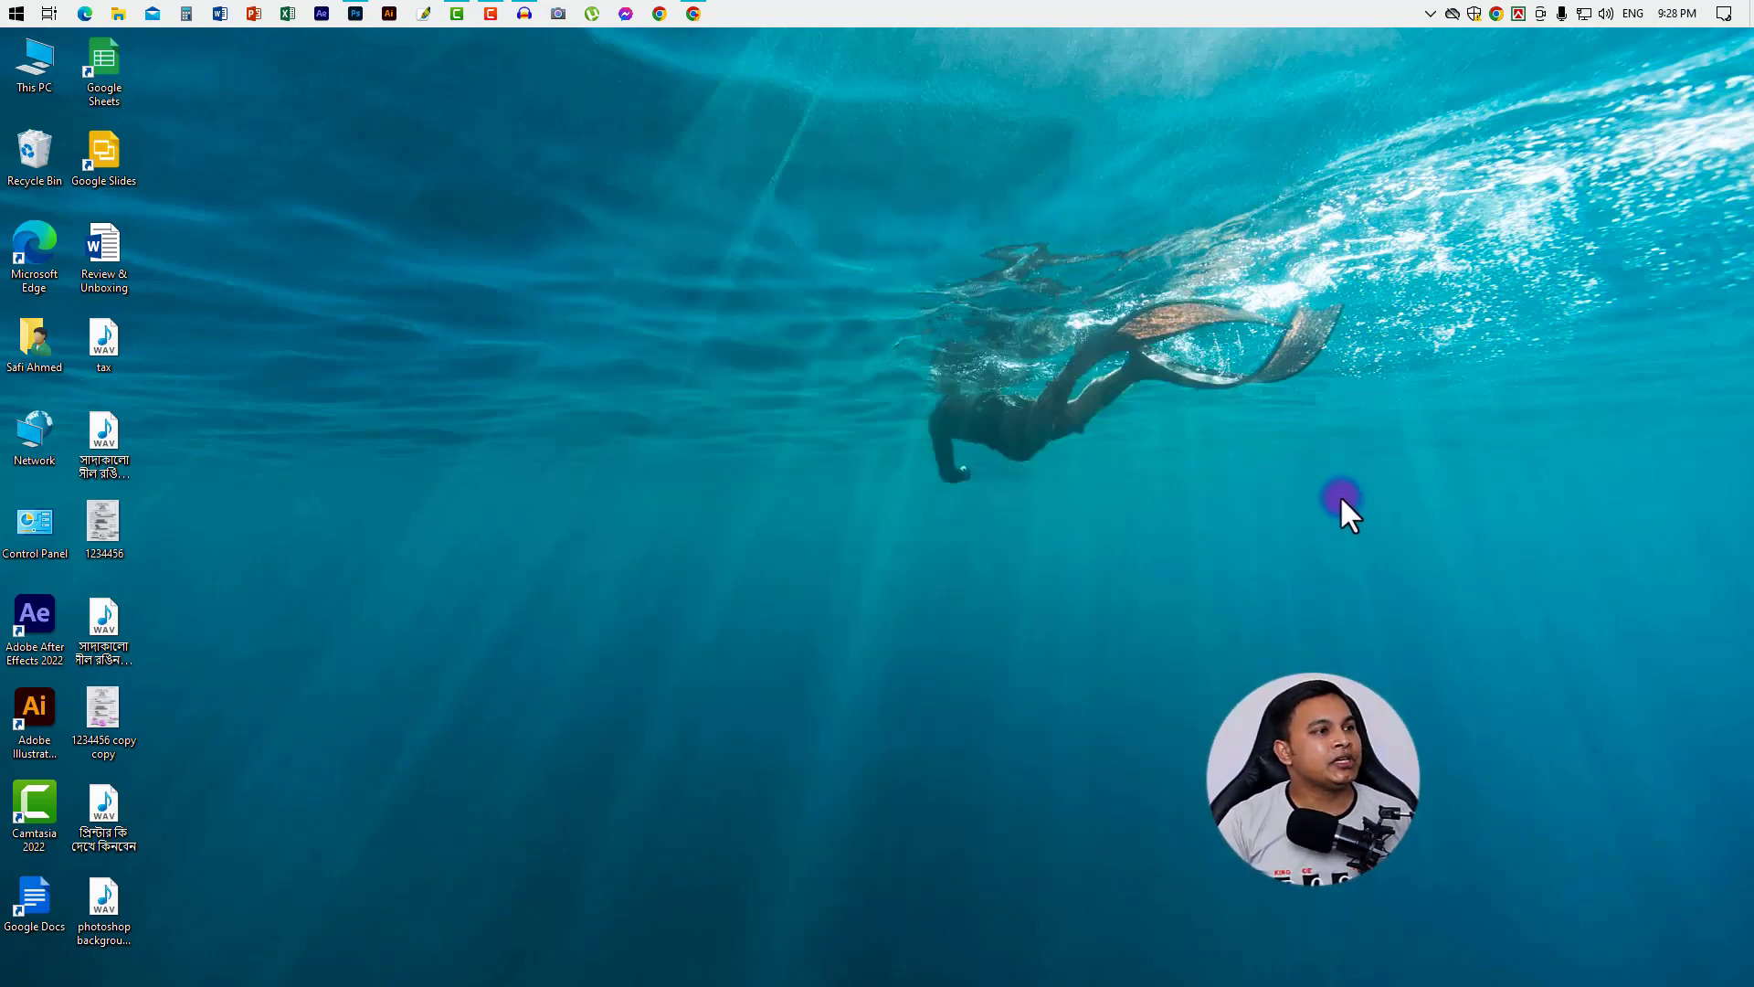
Launch Adobe Photoshop from the taskbar icon.
click(354, 13)
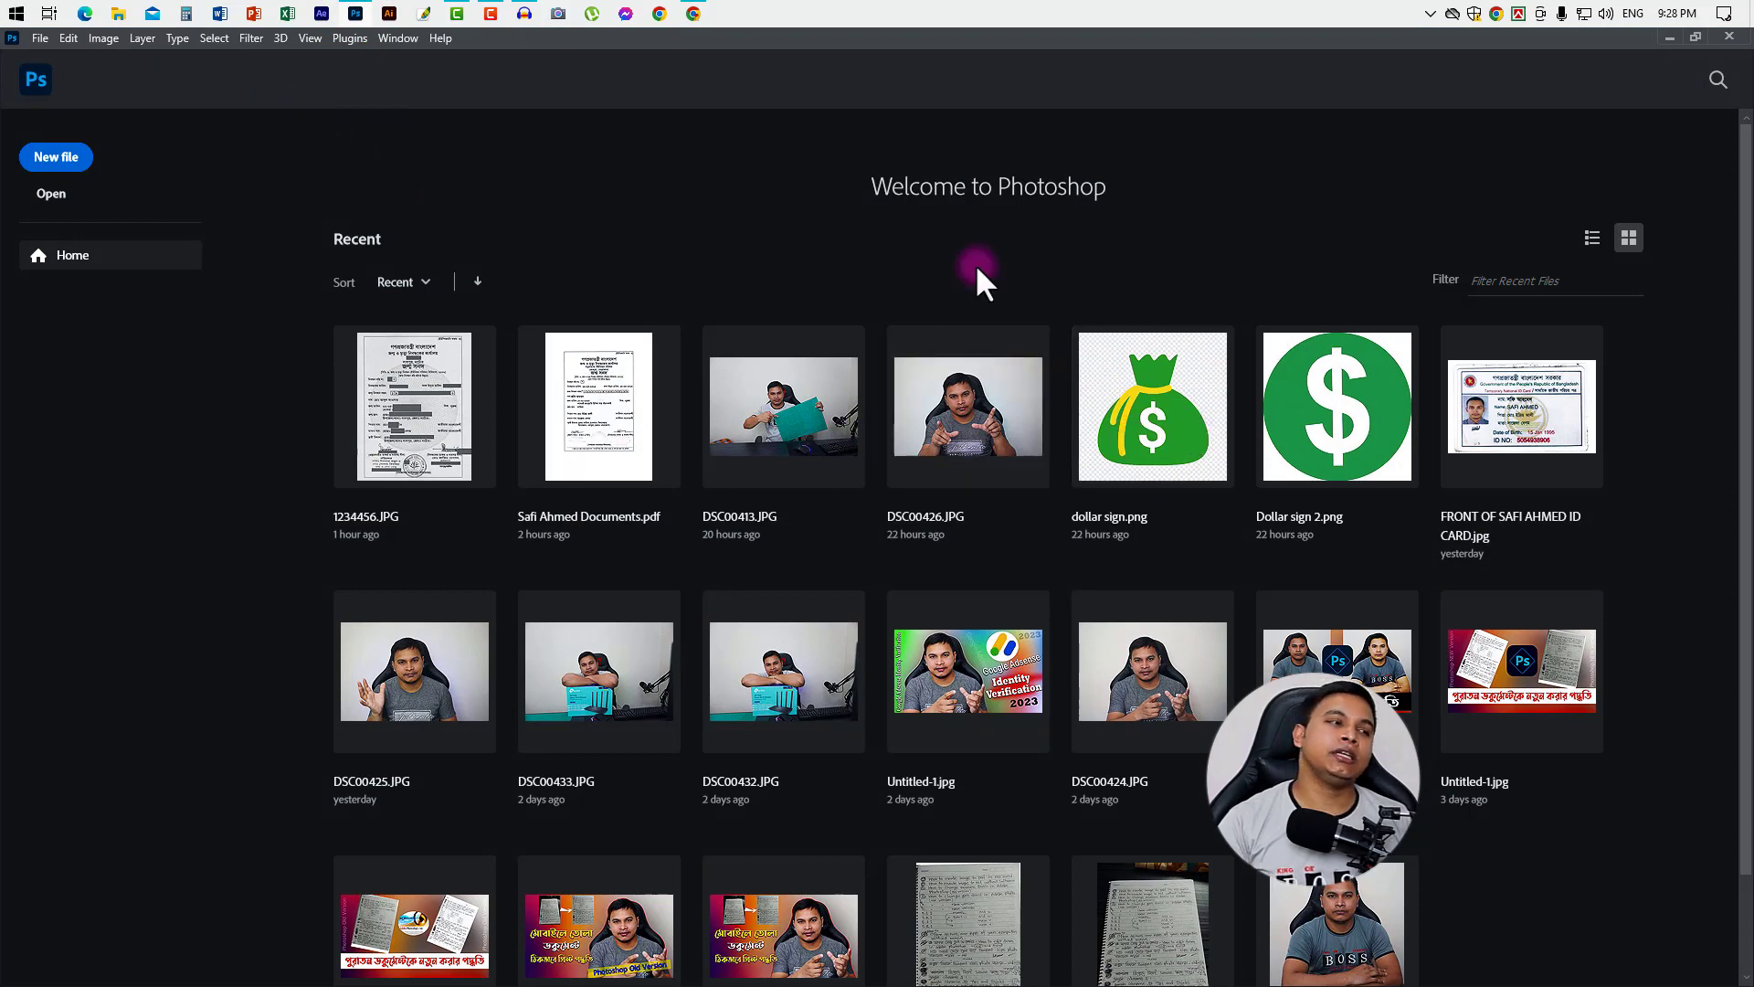
Open DSC00424.JPG from the drive's Video Elements > Photos folder.
click(40, 38)
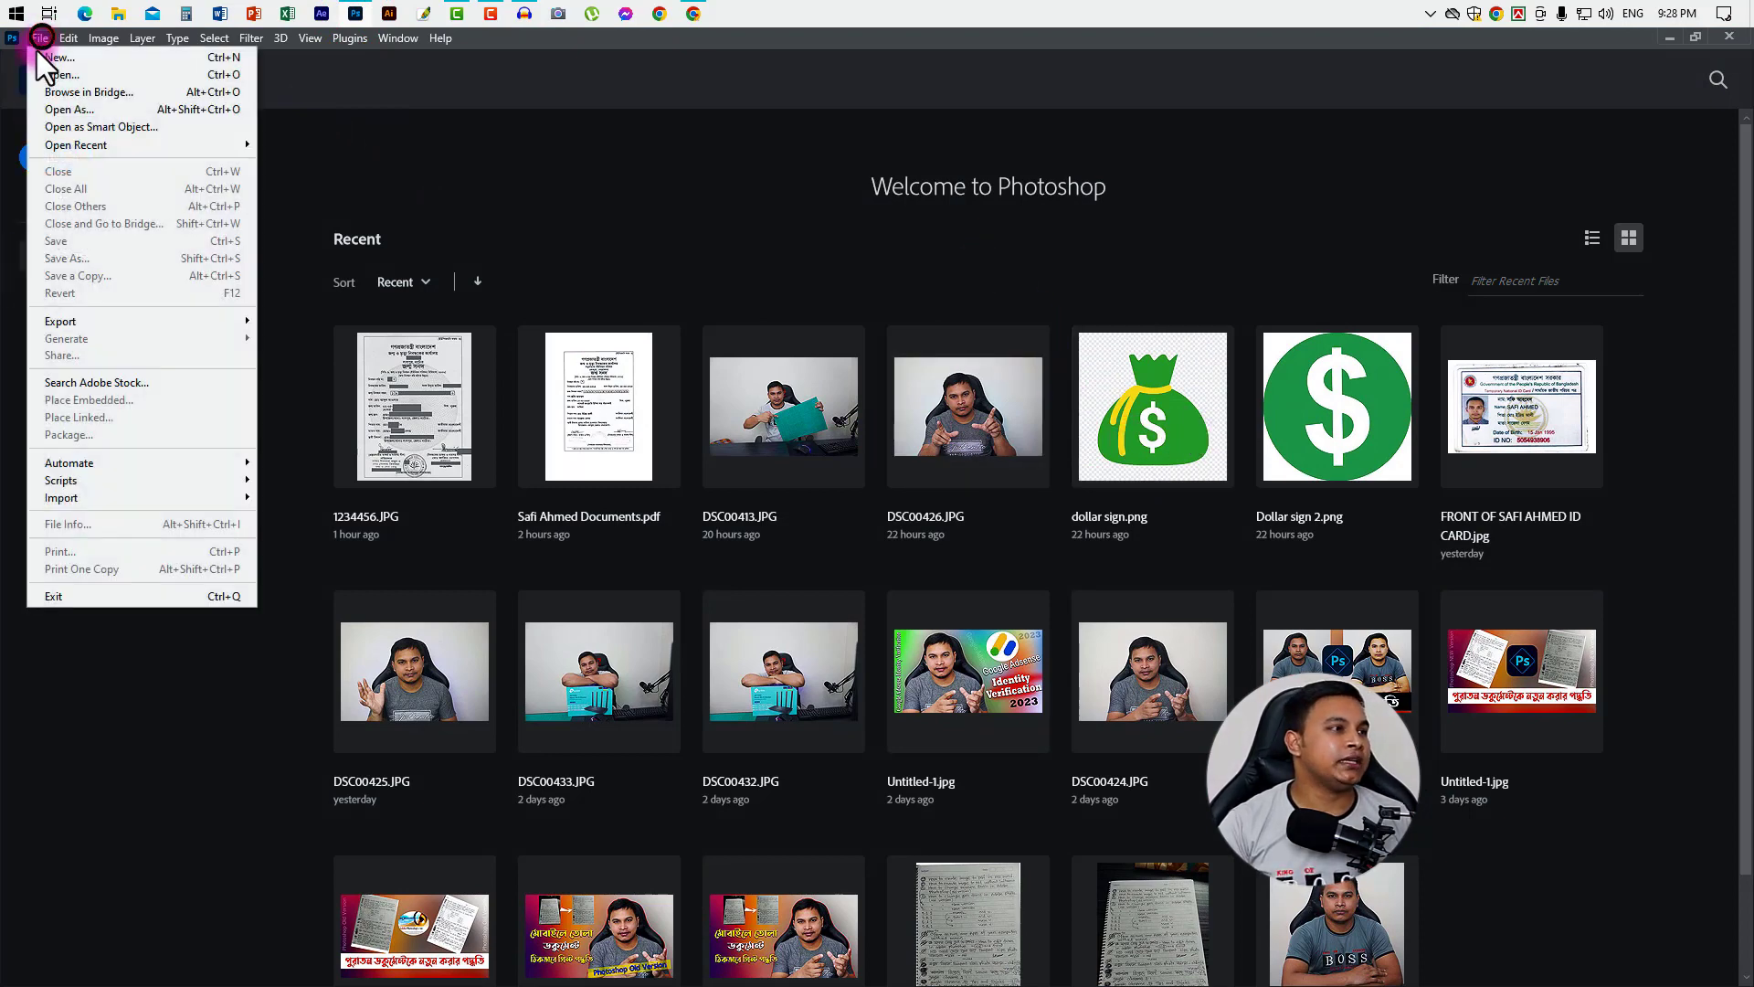
click(539, 127)
double_click(521, 167)
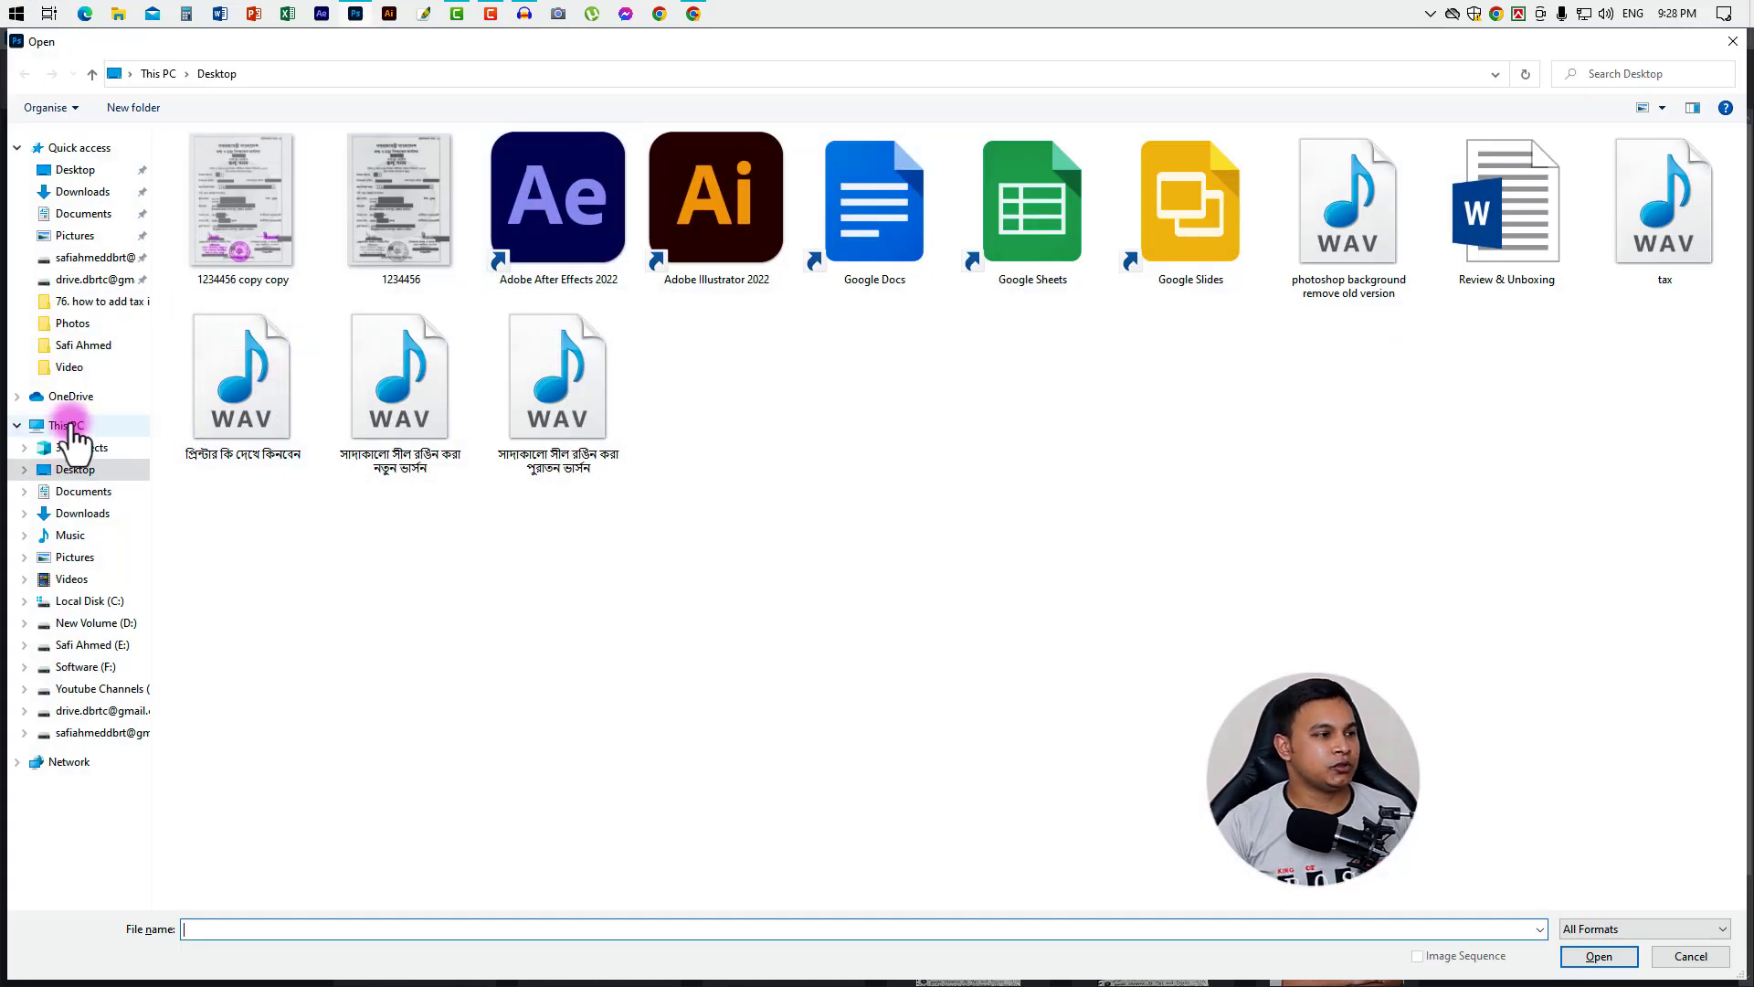
click(66, 425)
double_click(728, 307)
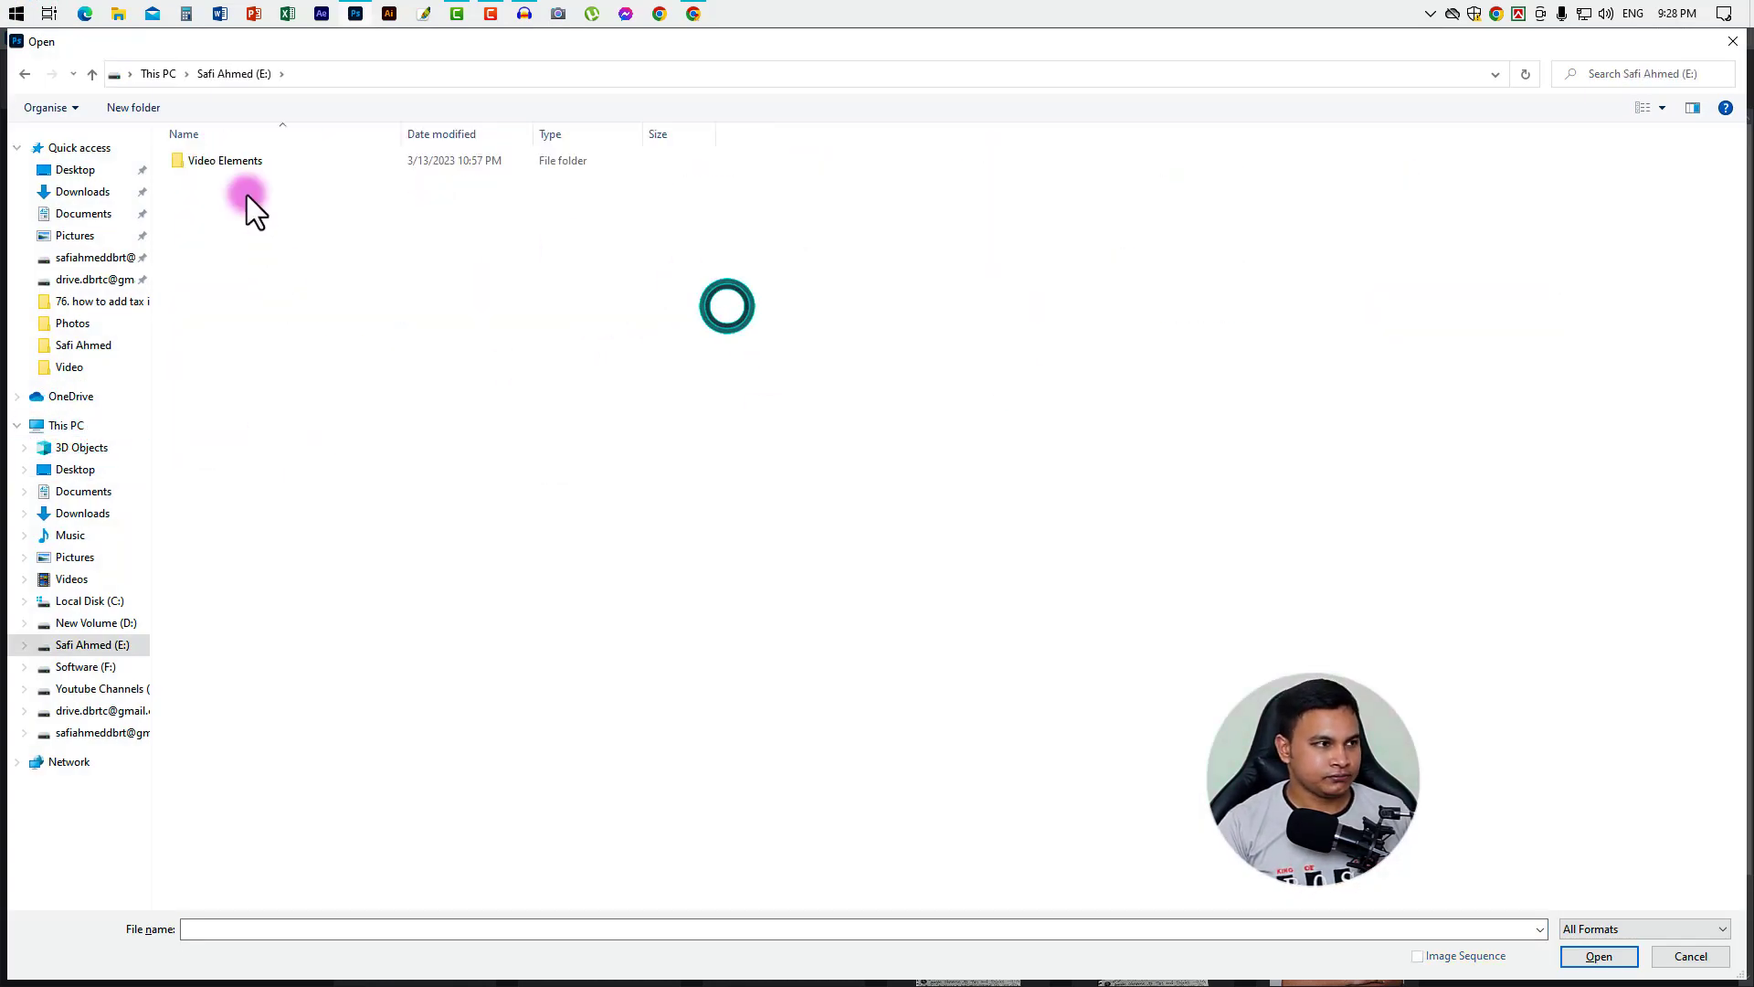
double_click(232, 160)
click(211, 199)
double_click(211, 199)
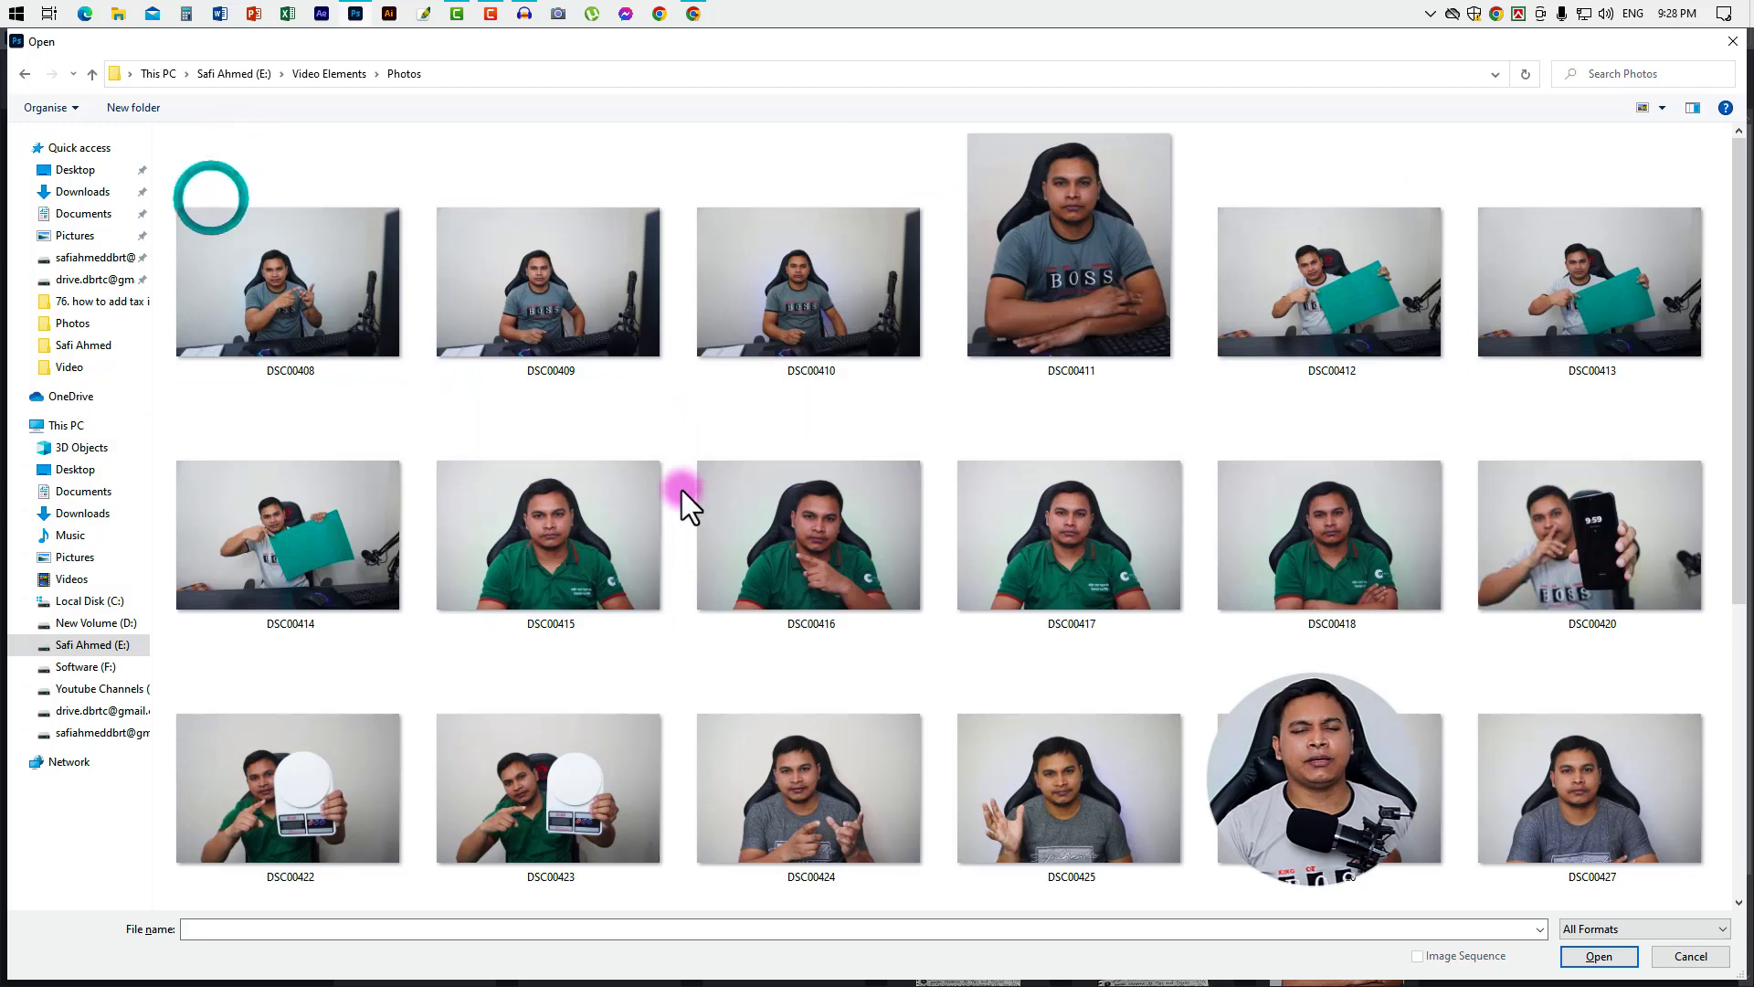
scroll(1224, 658, down, 5)
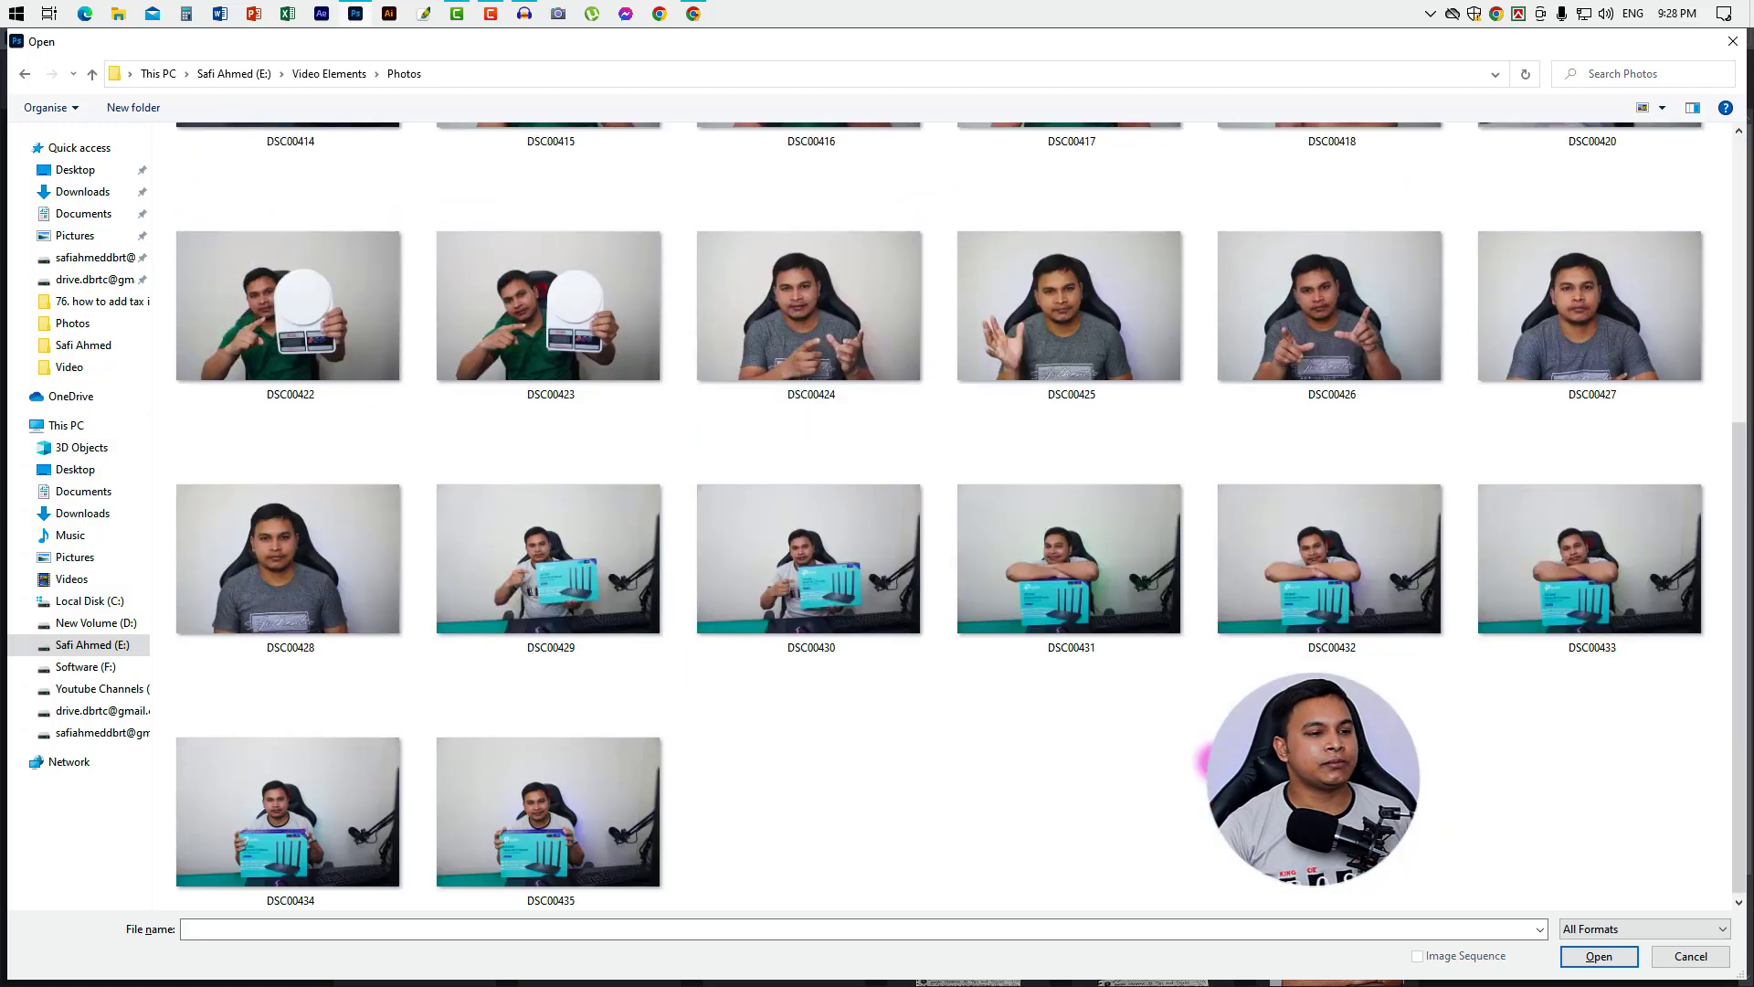
scroll(1314, 594, up, 2)
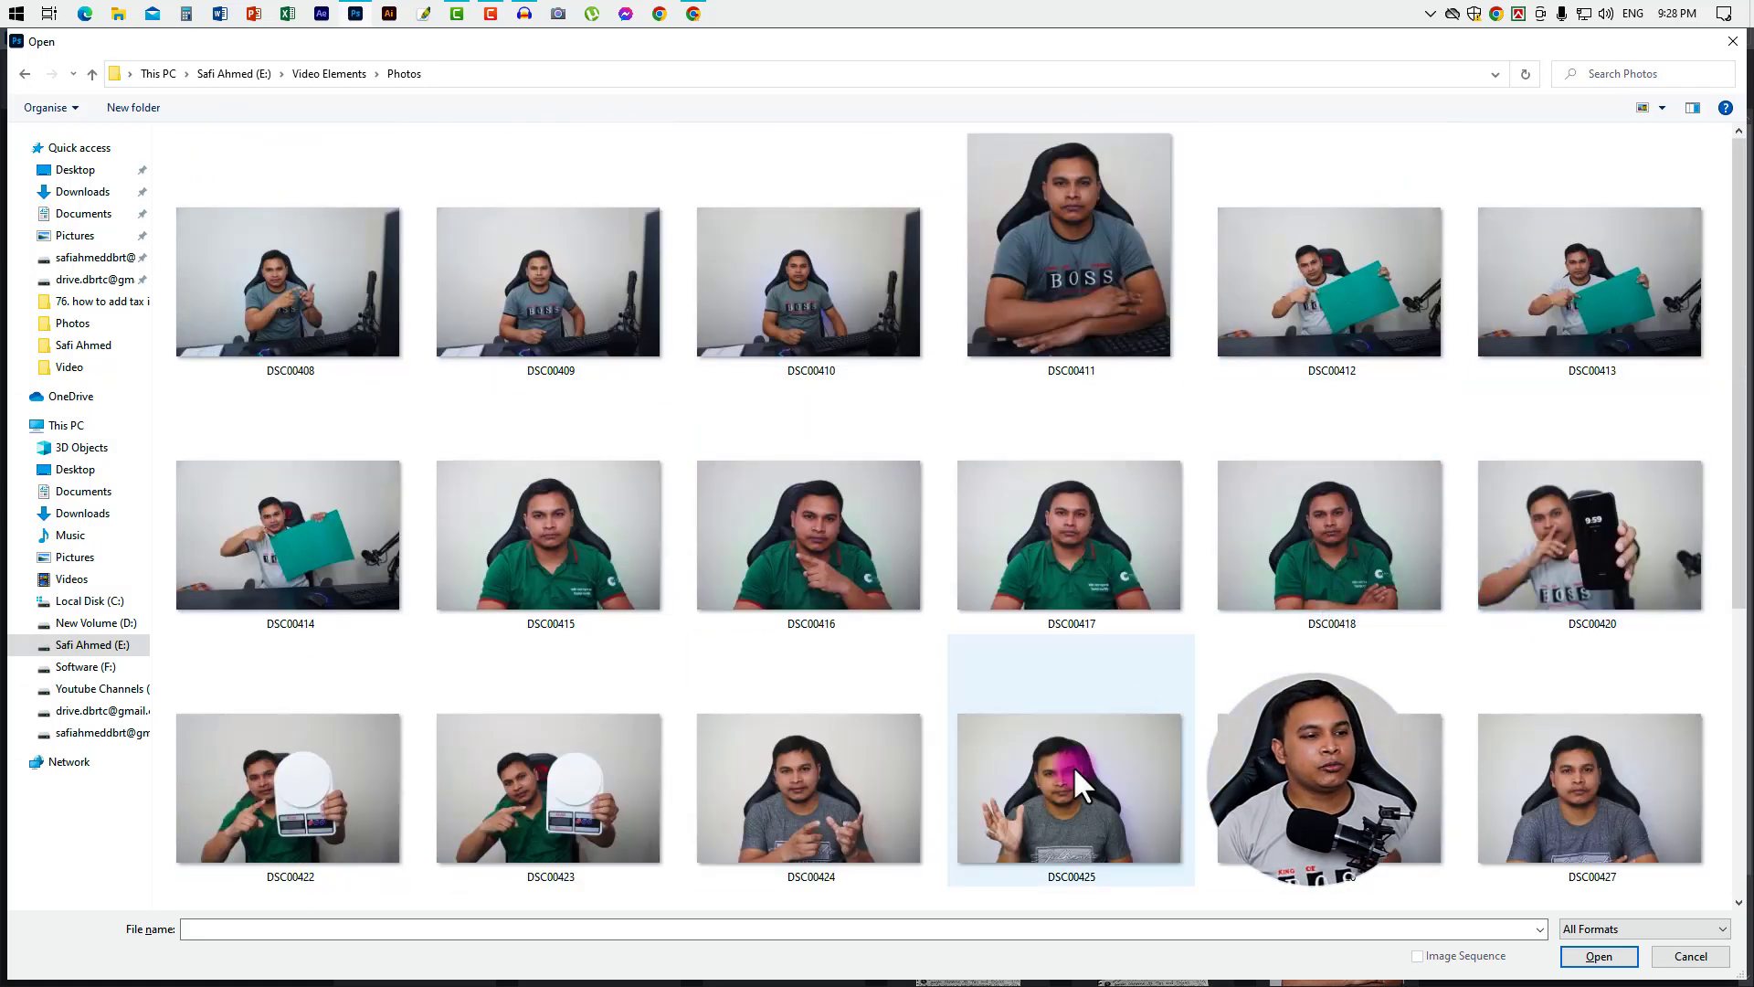
click(820, 800)
double_click(820, 799)
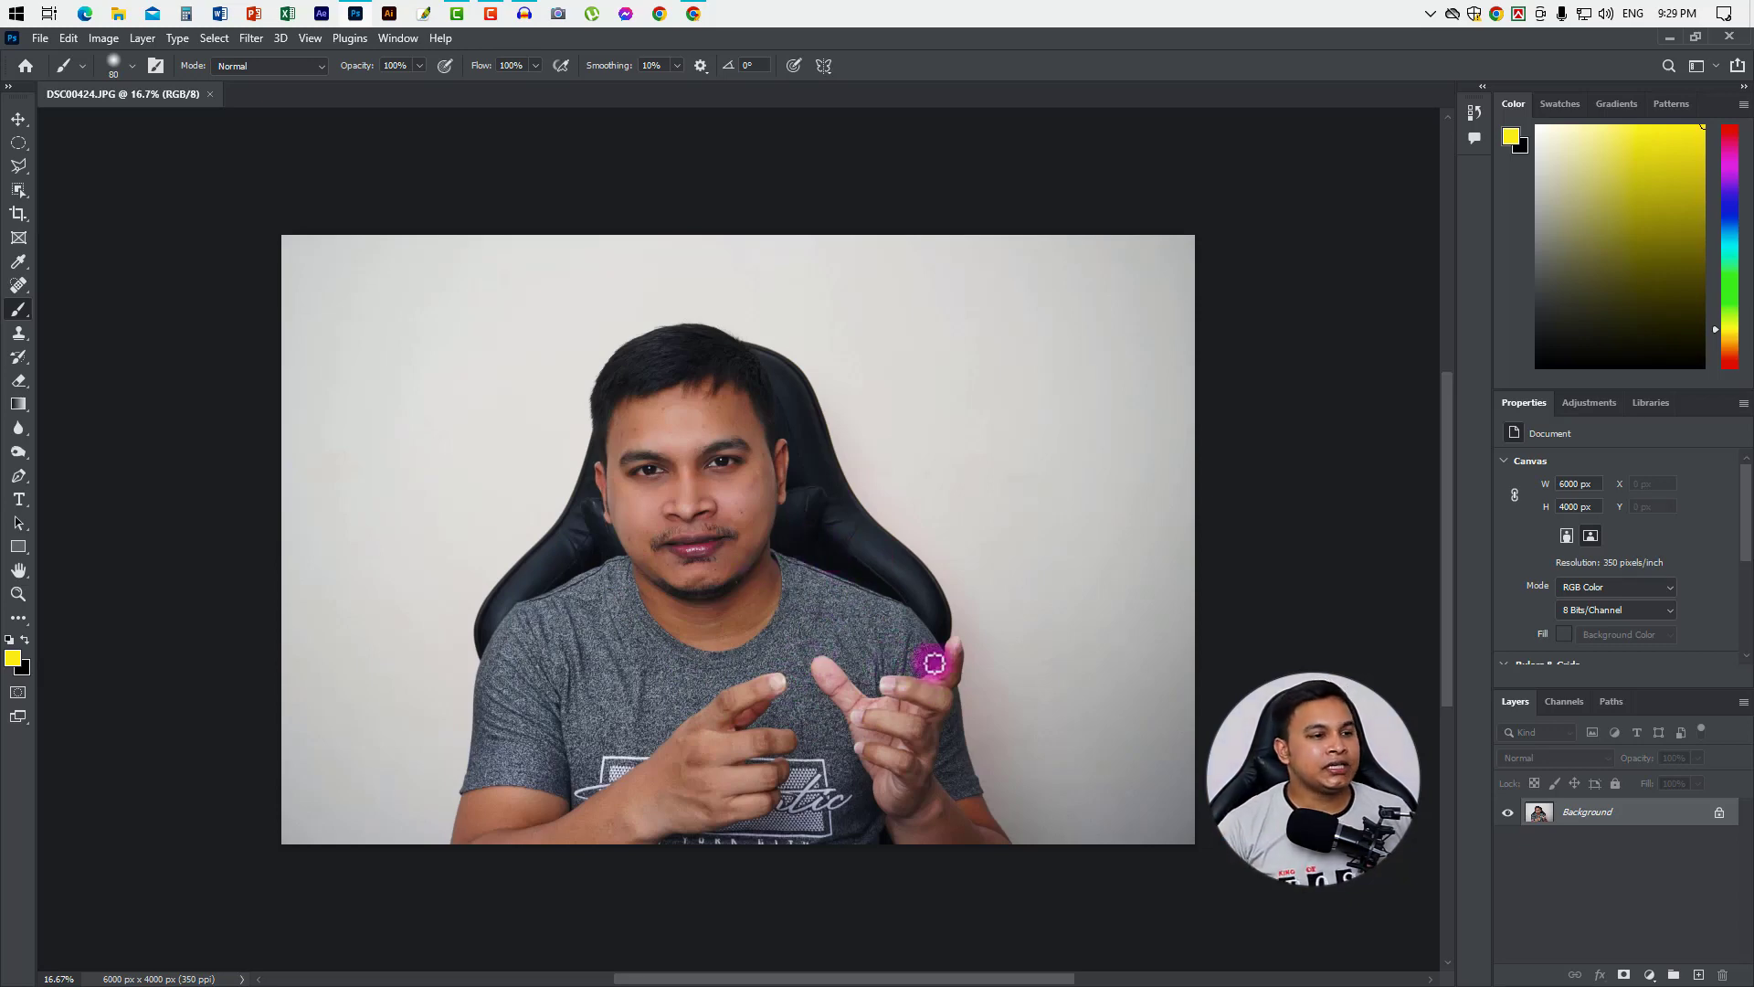
Zoom in and out and pan around the portrait, then pick the Move tool (V).
ctrl+click(907, 615)
ctrl+alt+click(853, 587)
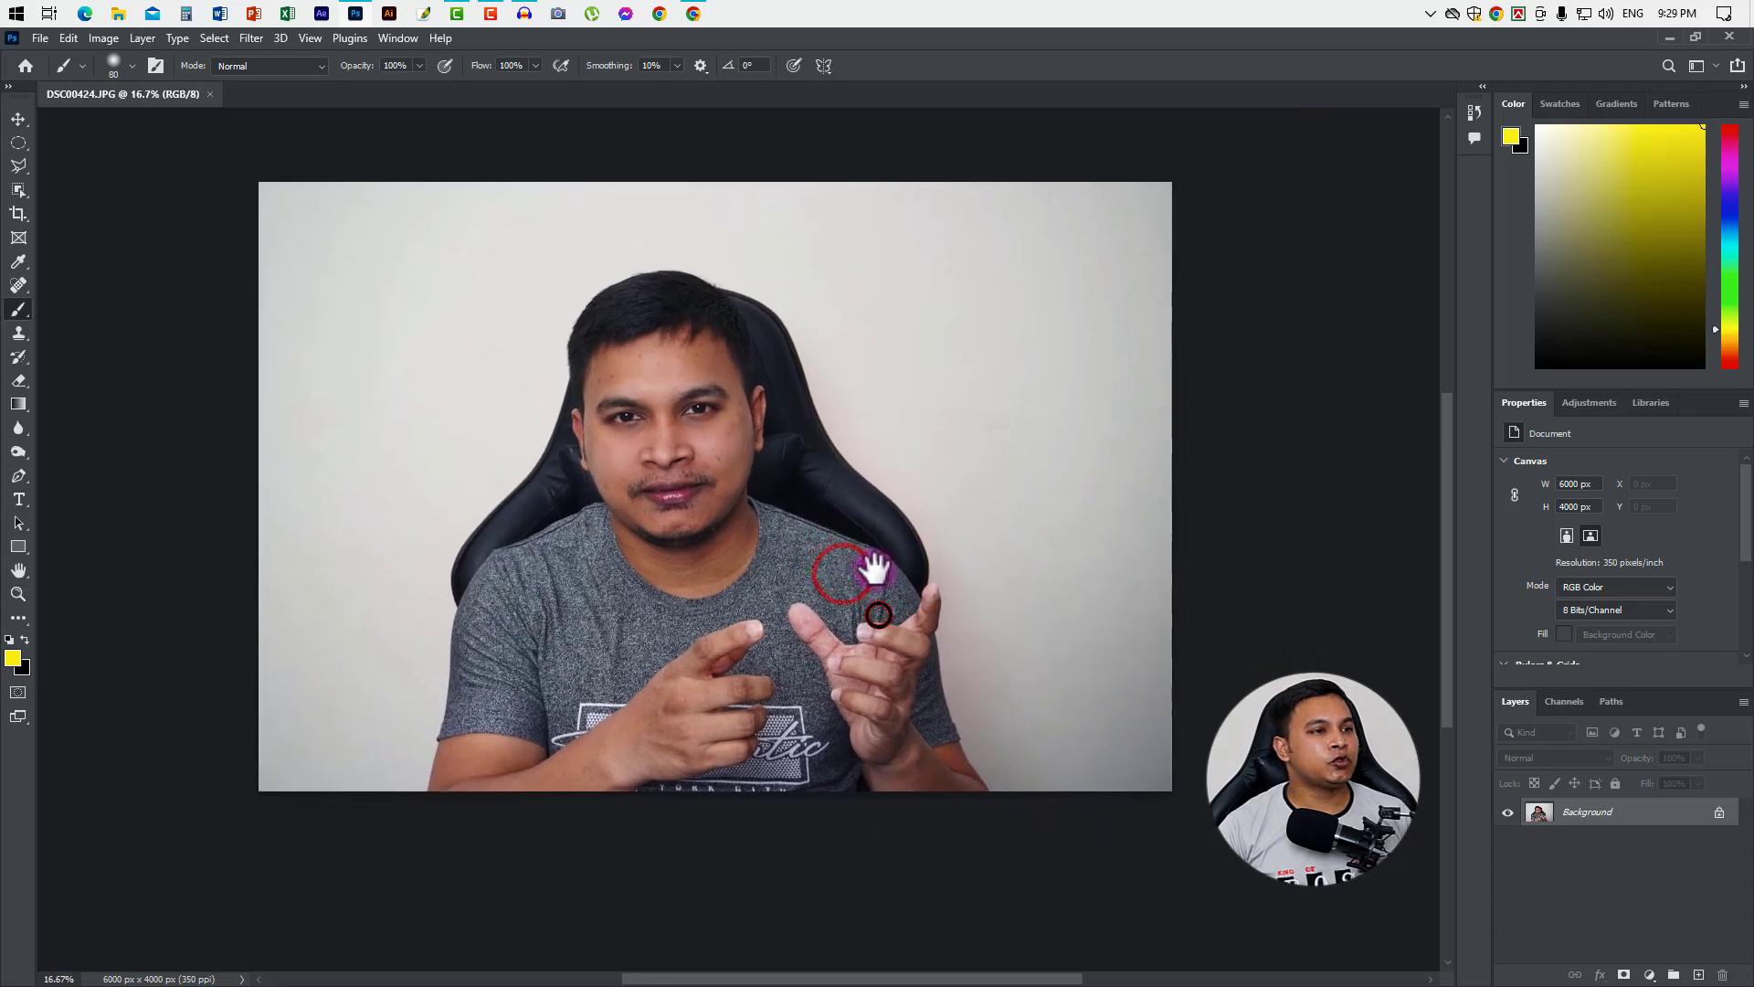
drag(862, 579, 716, 536)
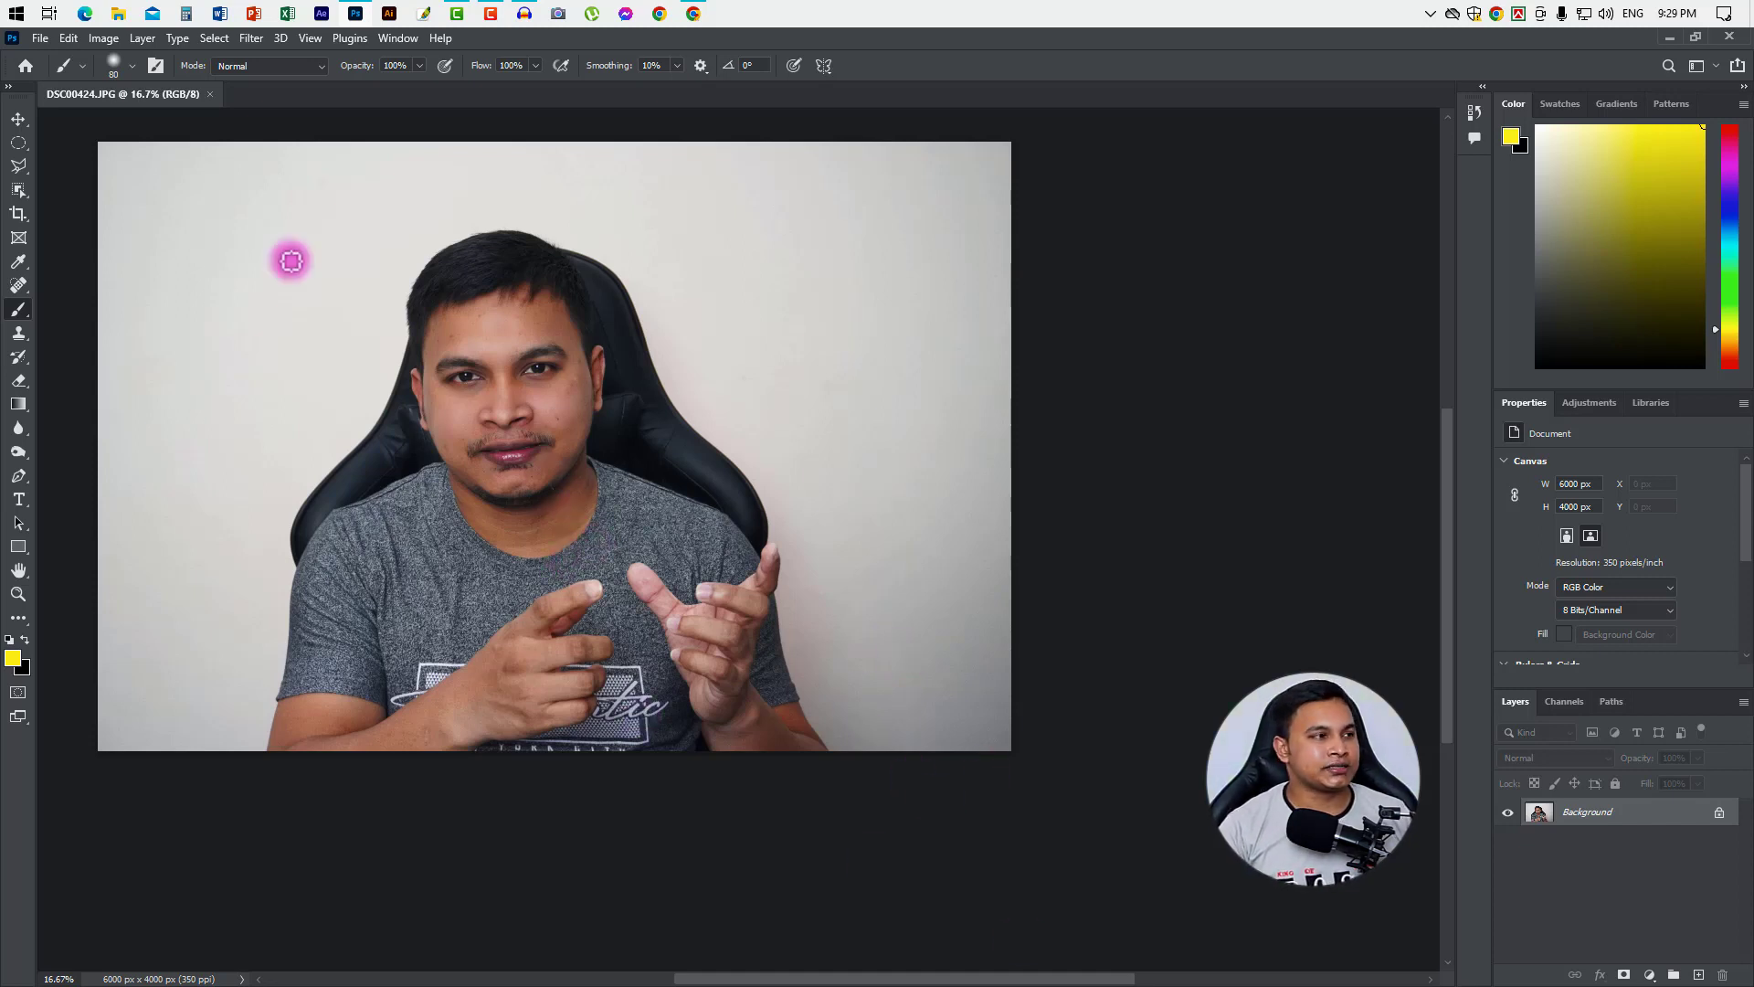
click(18, 119)
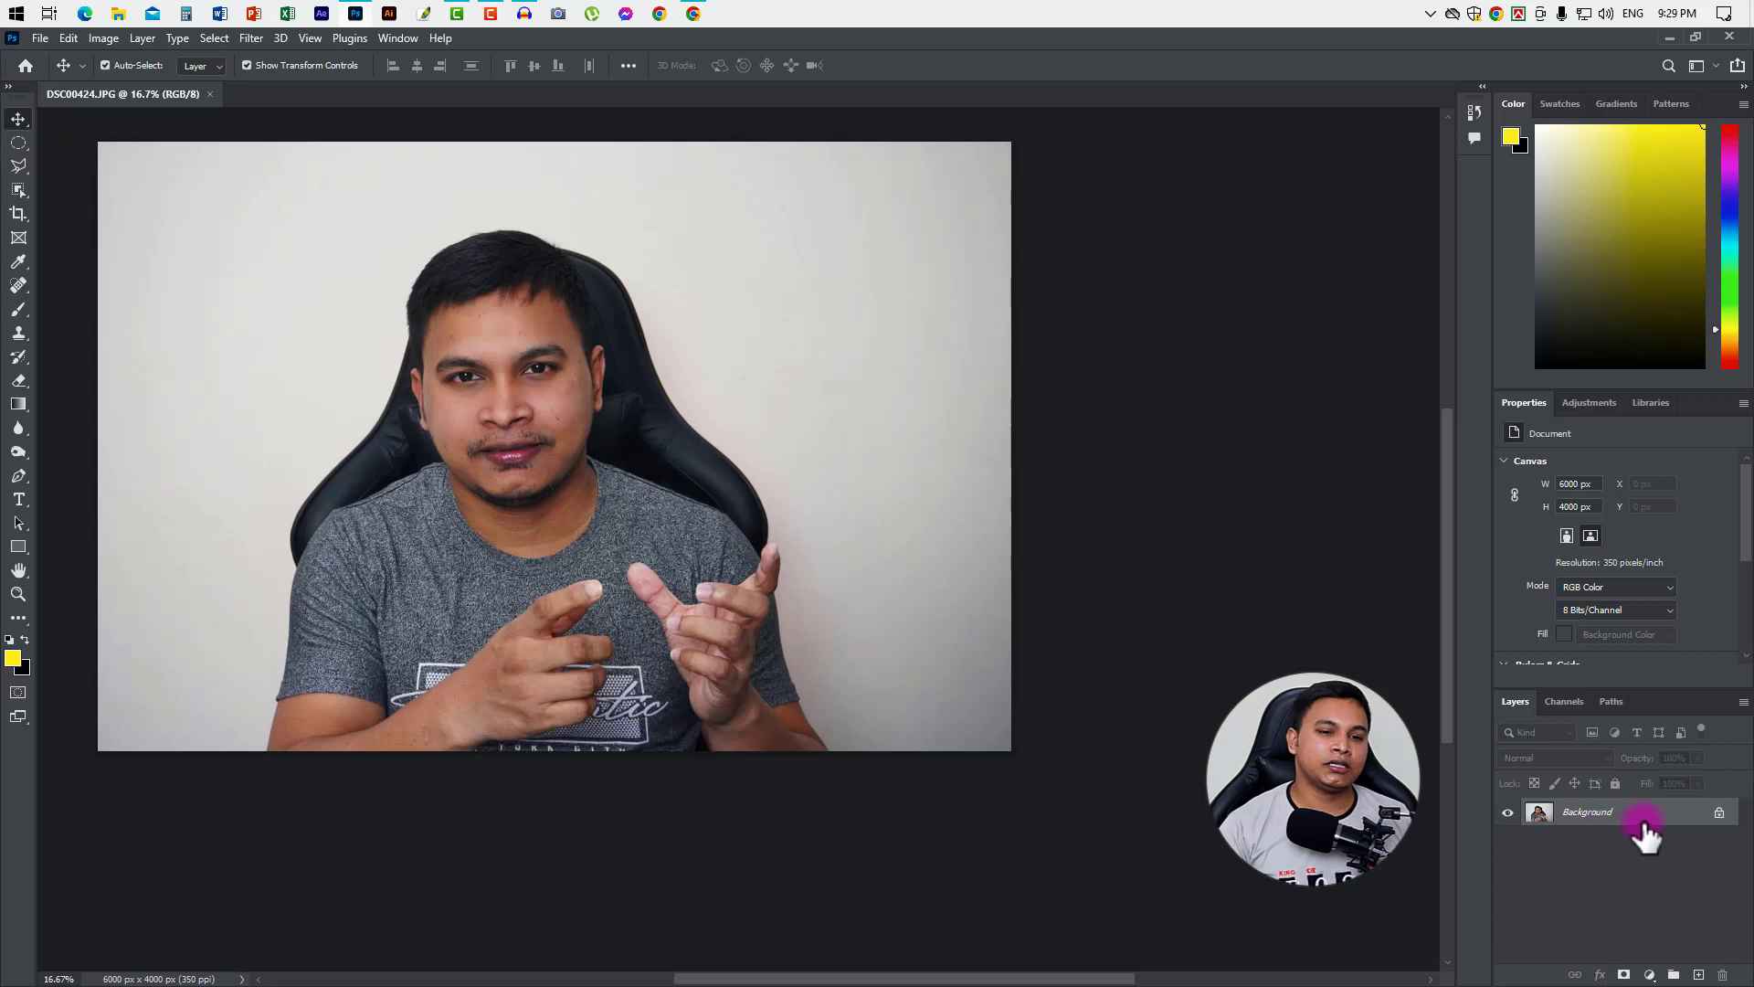
Duplicate the Background layer as Background copy and hide the copy.
drag(1641, 816, 1699, 974)
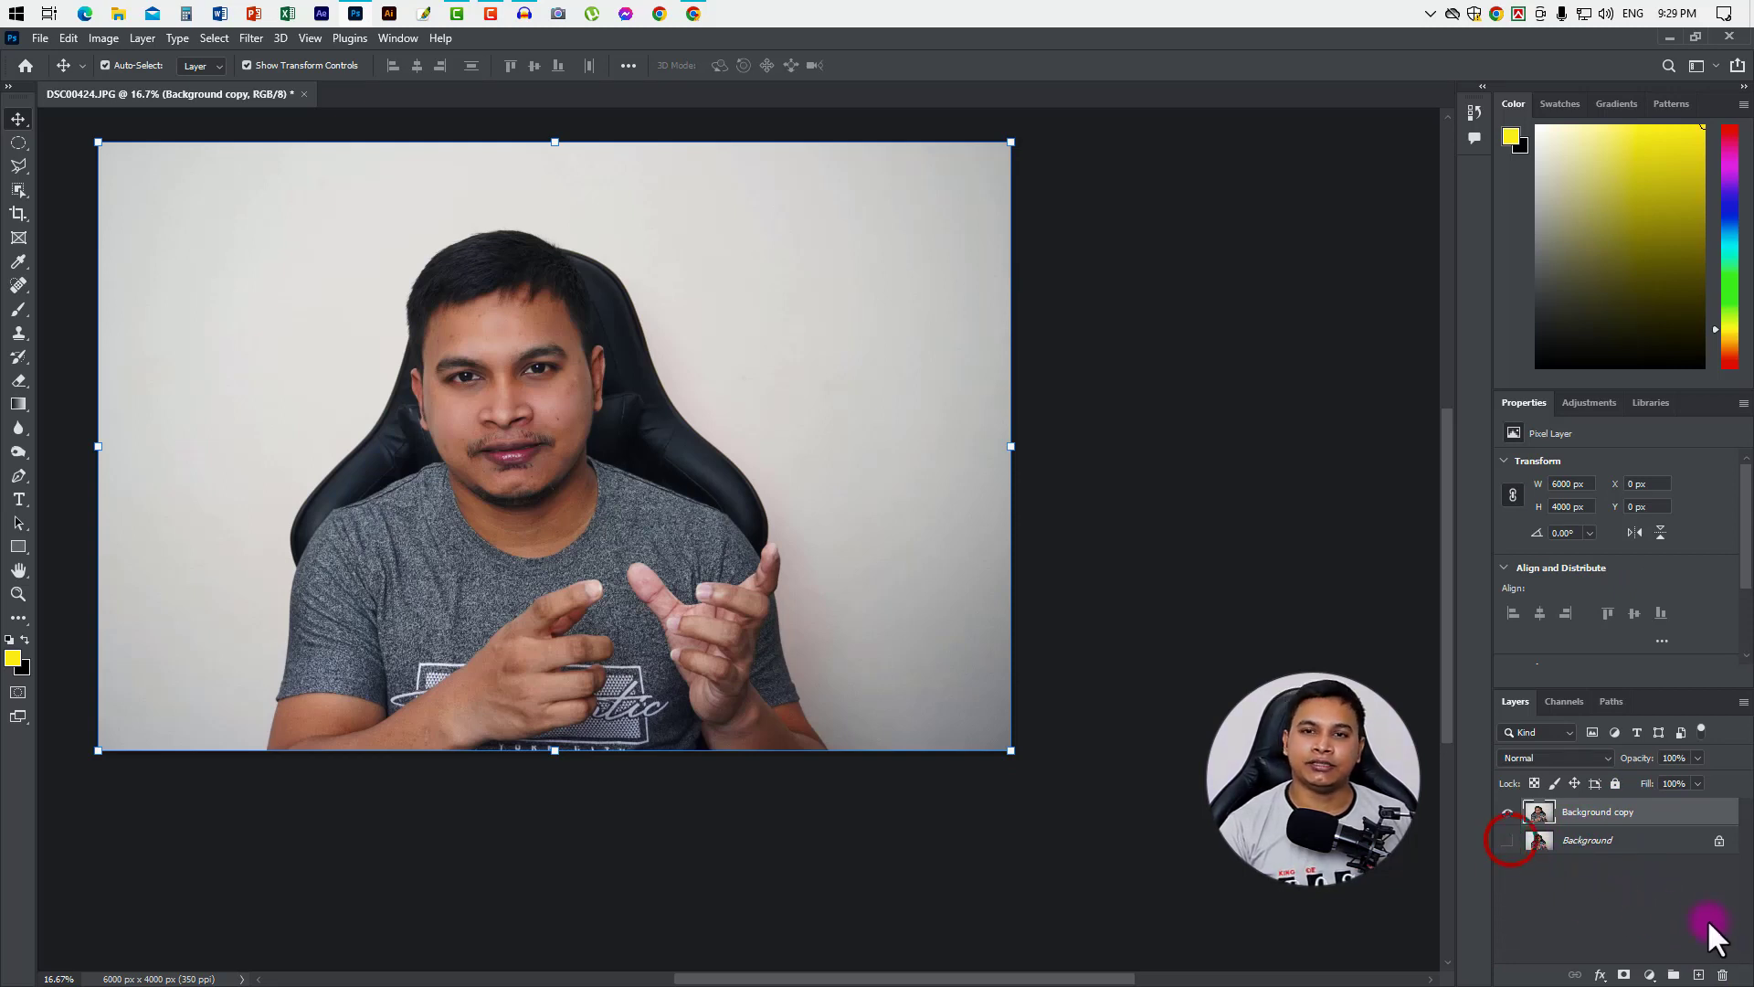
click(1608, 822)
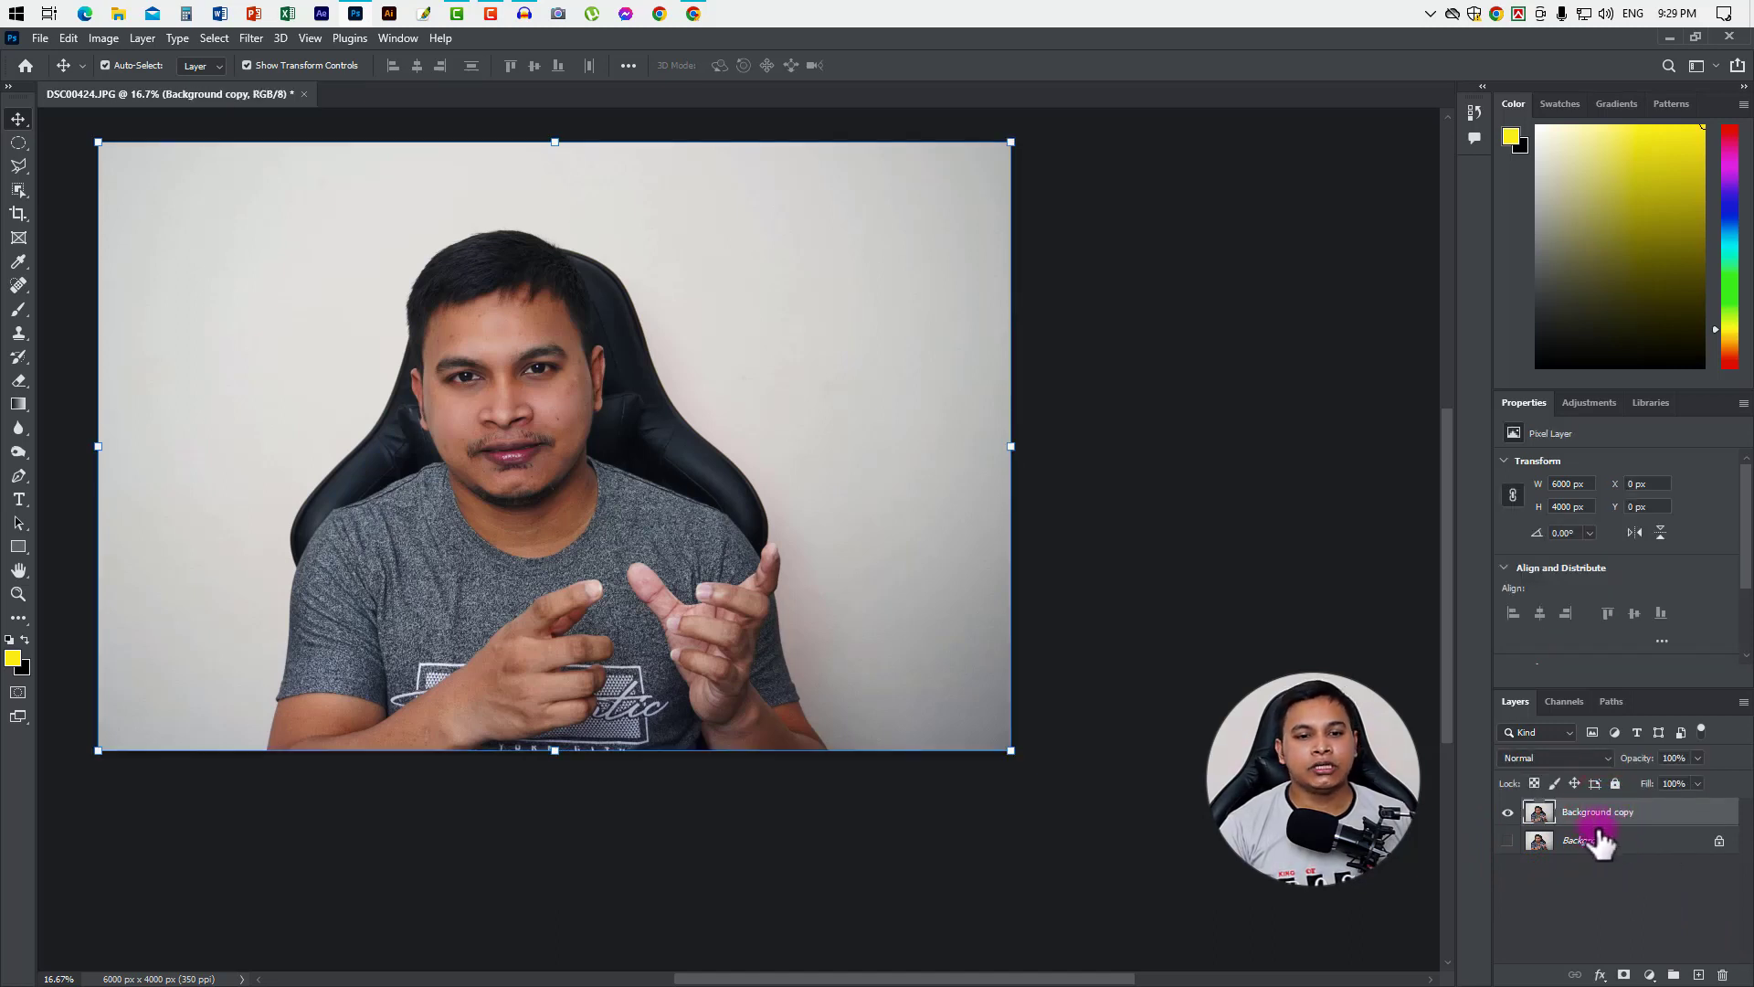
click(1625, 843)
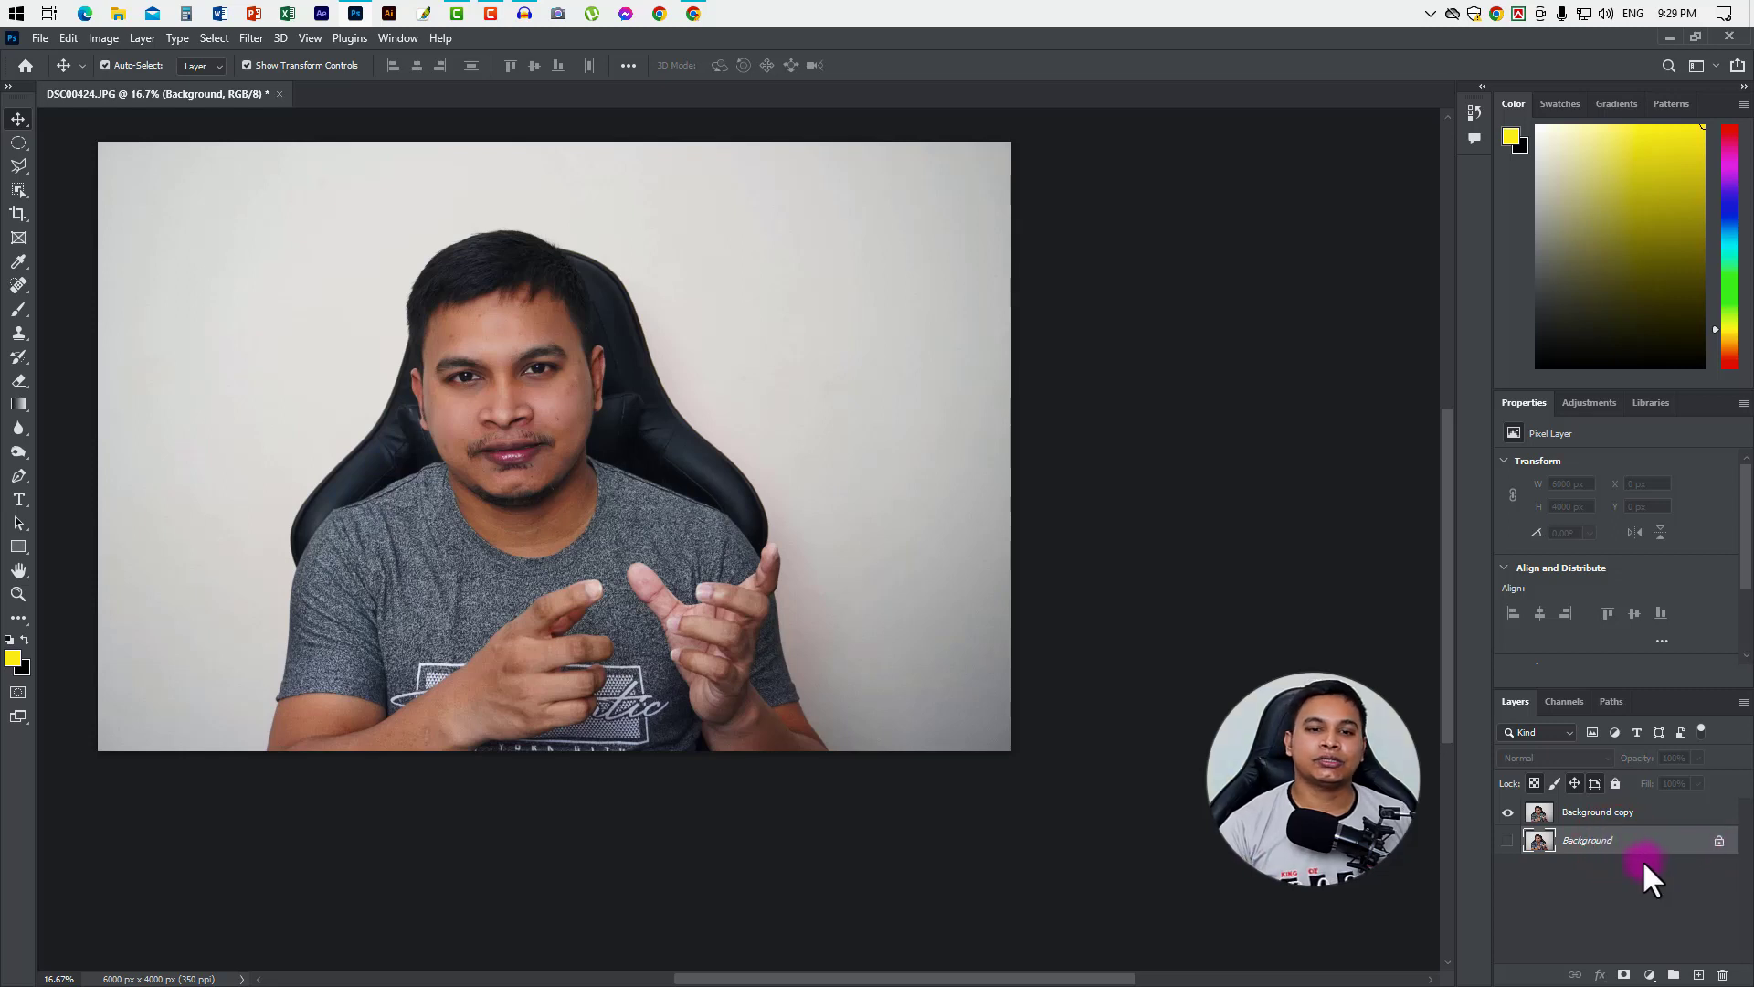
click(1507, 840)
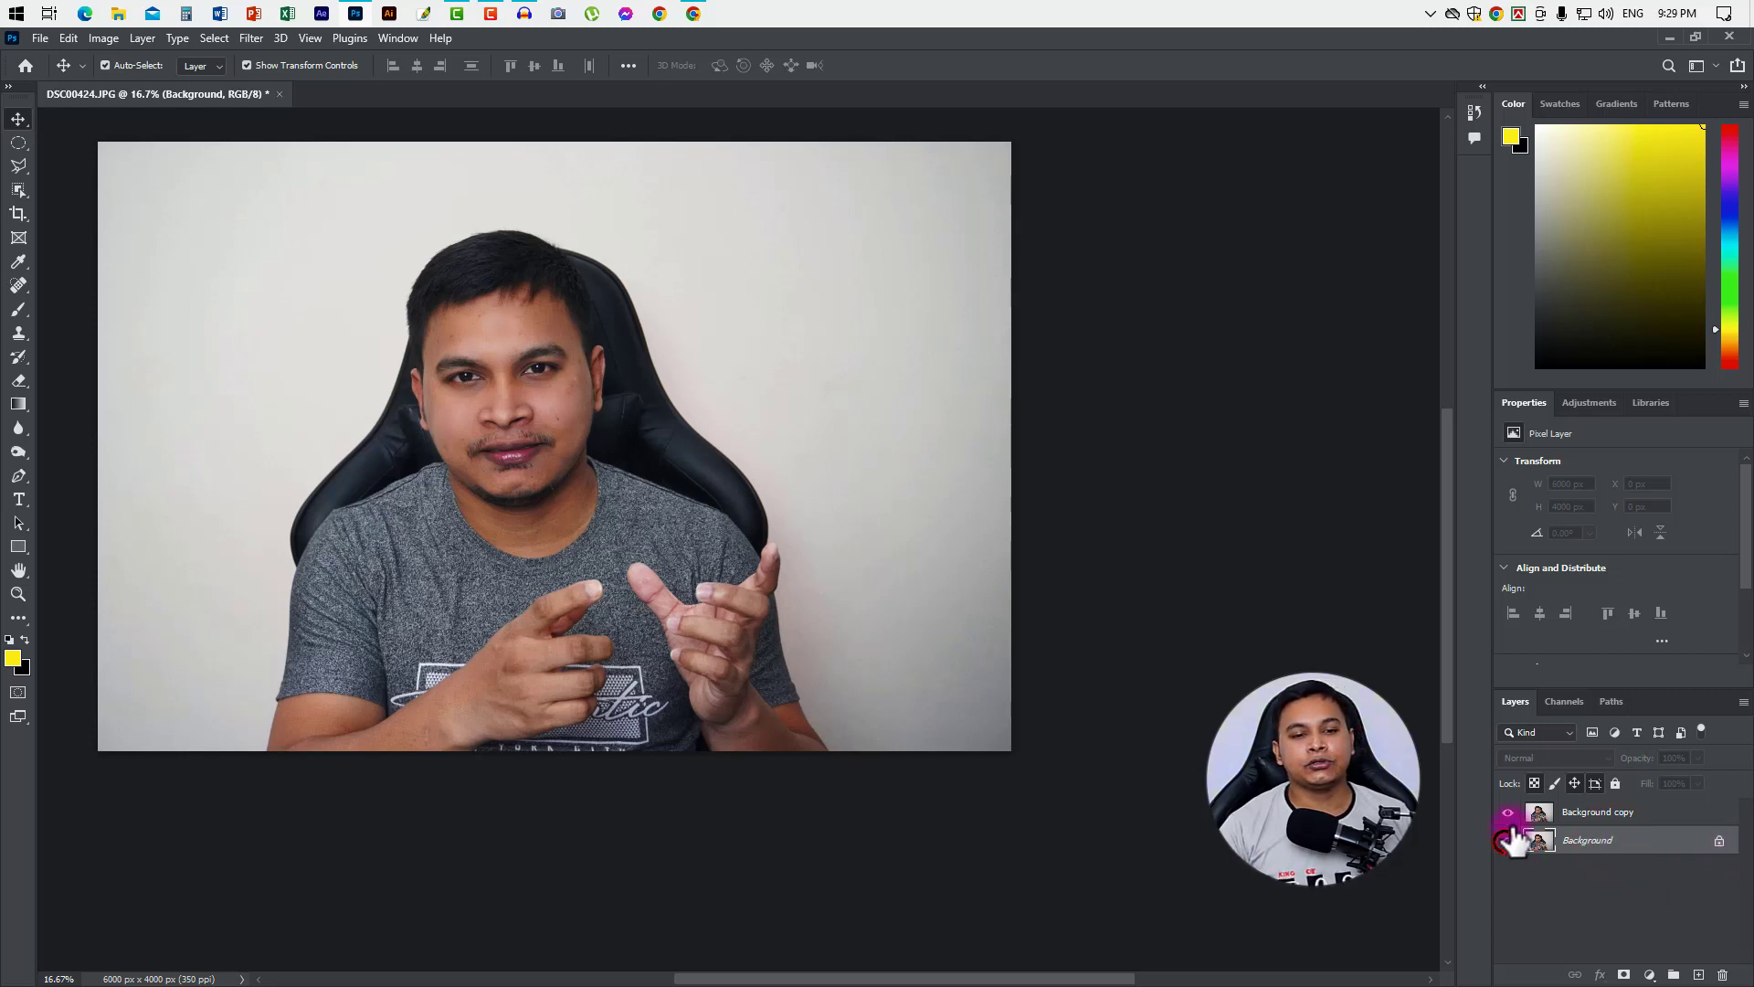
Unlock the original Background layer so it becomes Layer 0.
double_click(1643, 836)
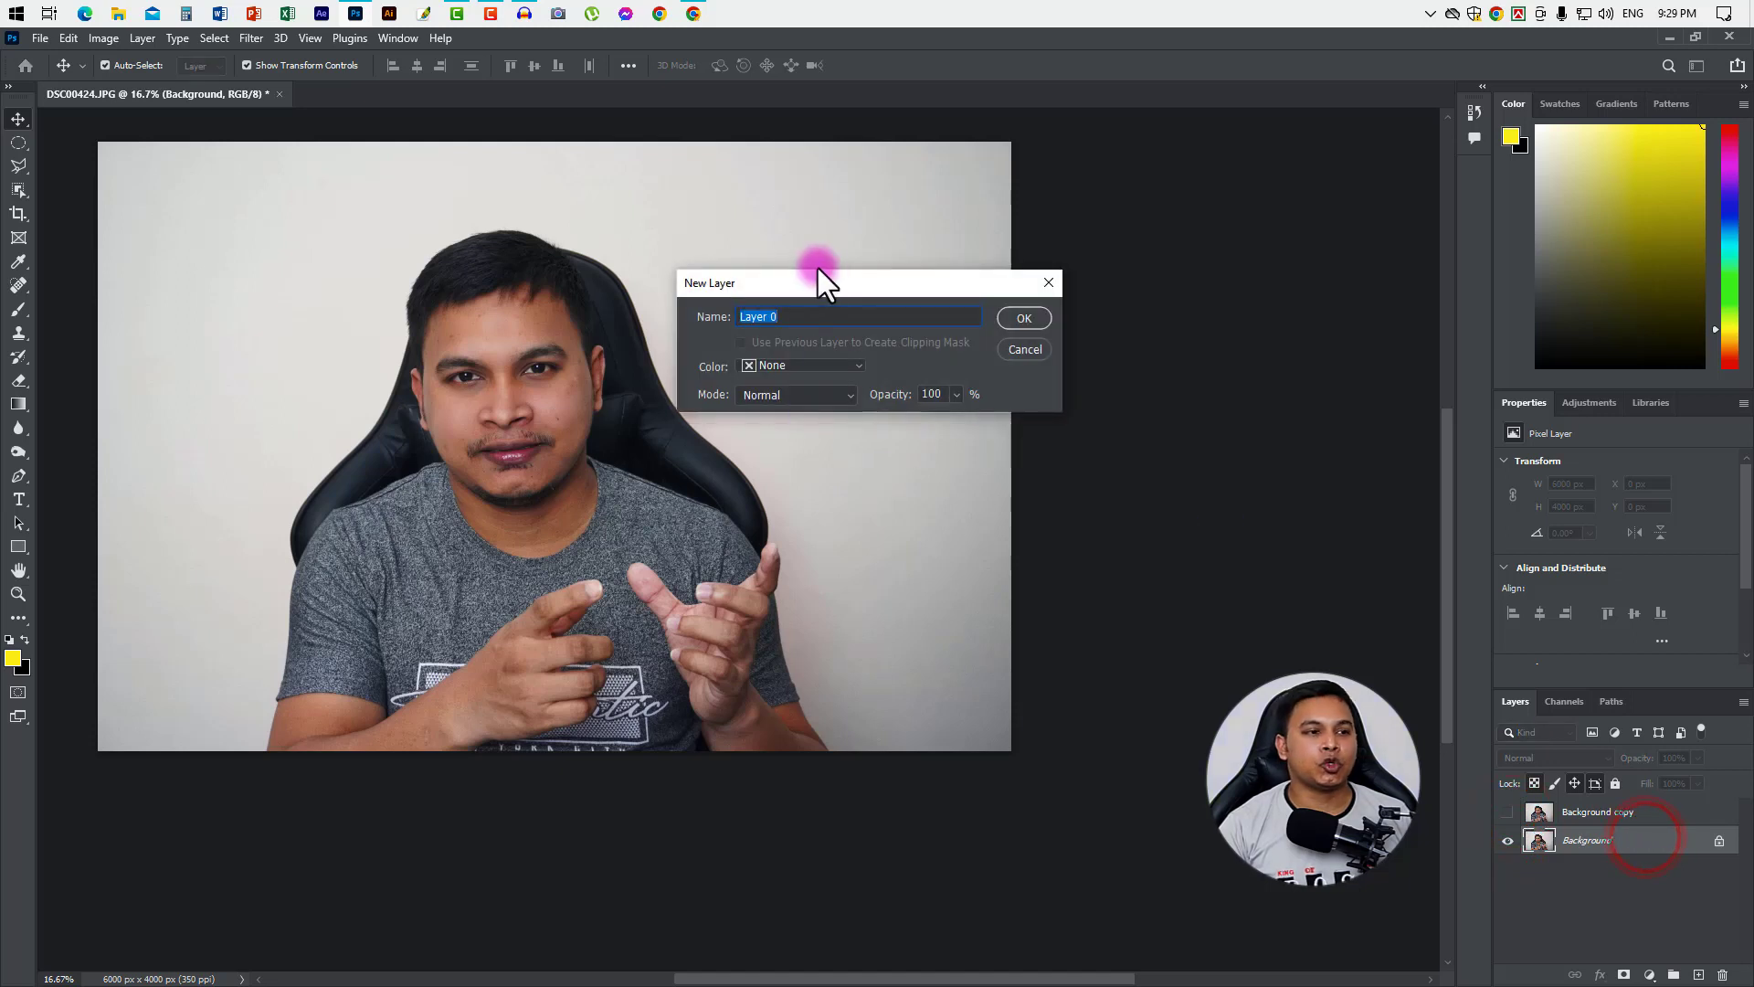
click(1029, 348)
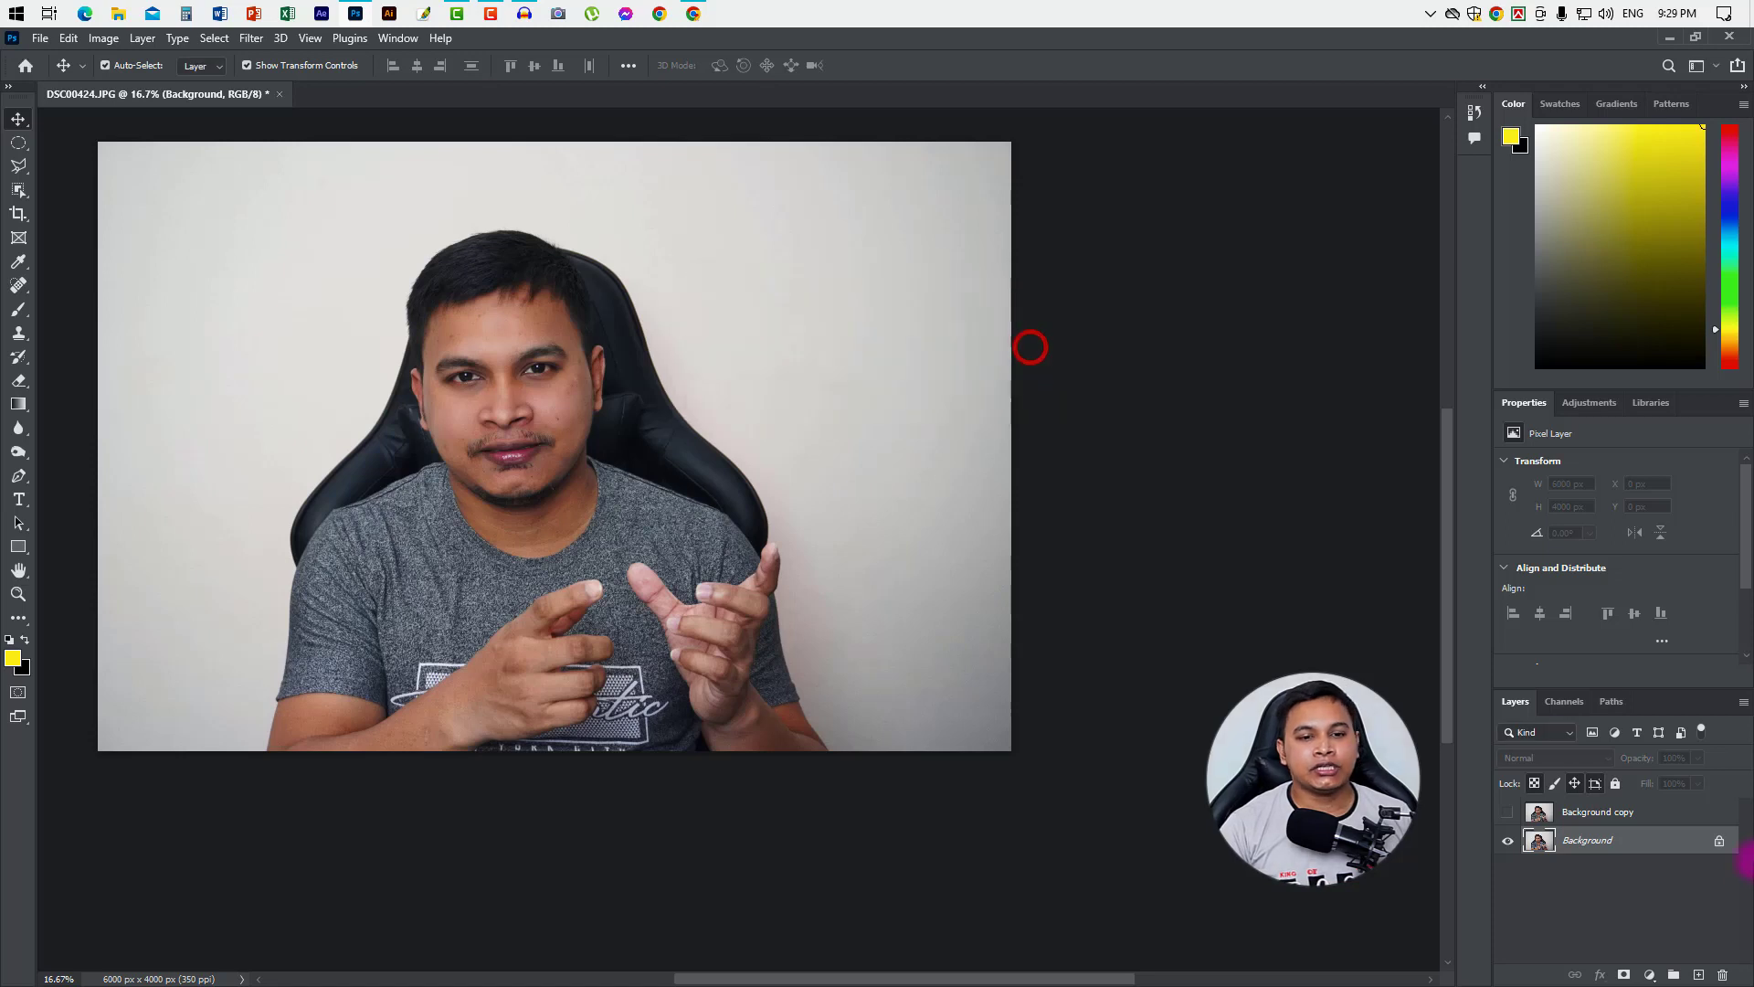
click(1719, 841)
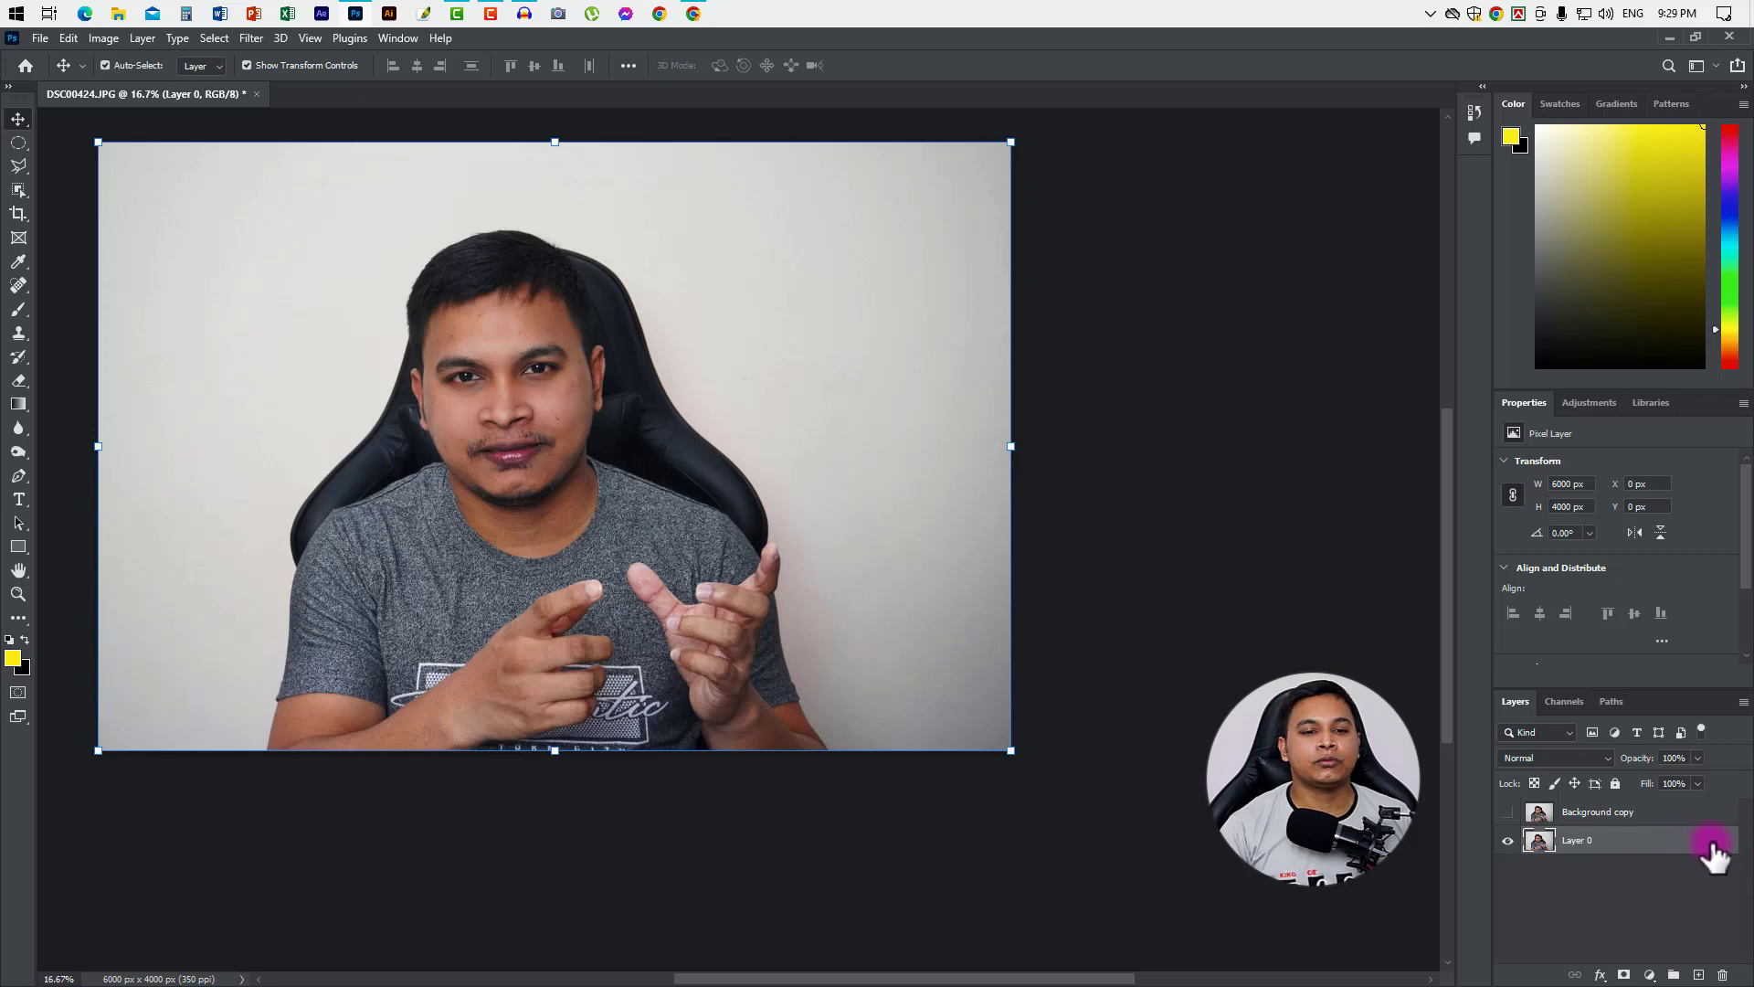
double_click(1659, 845)
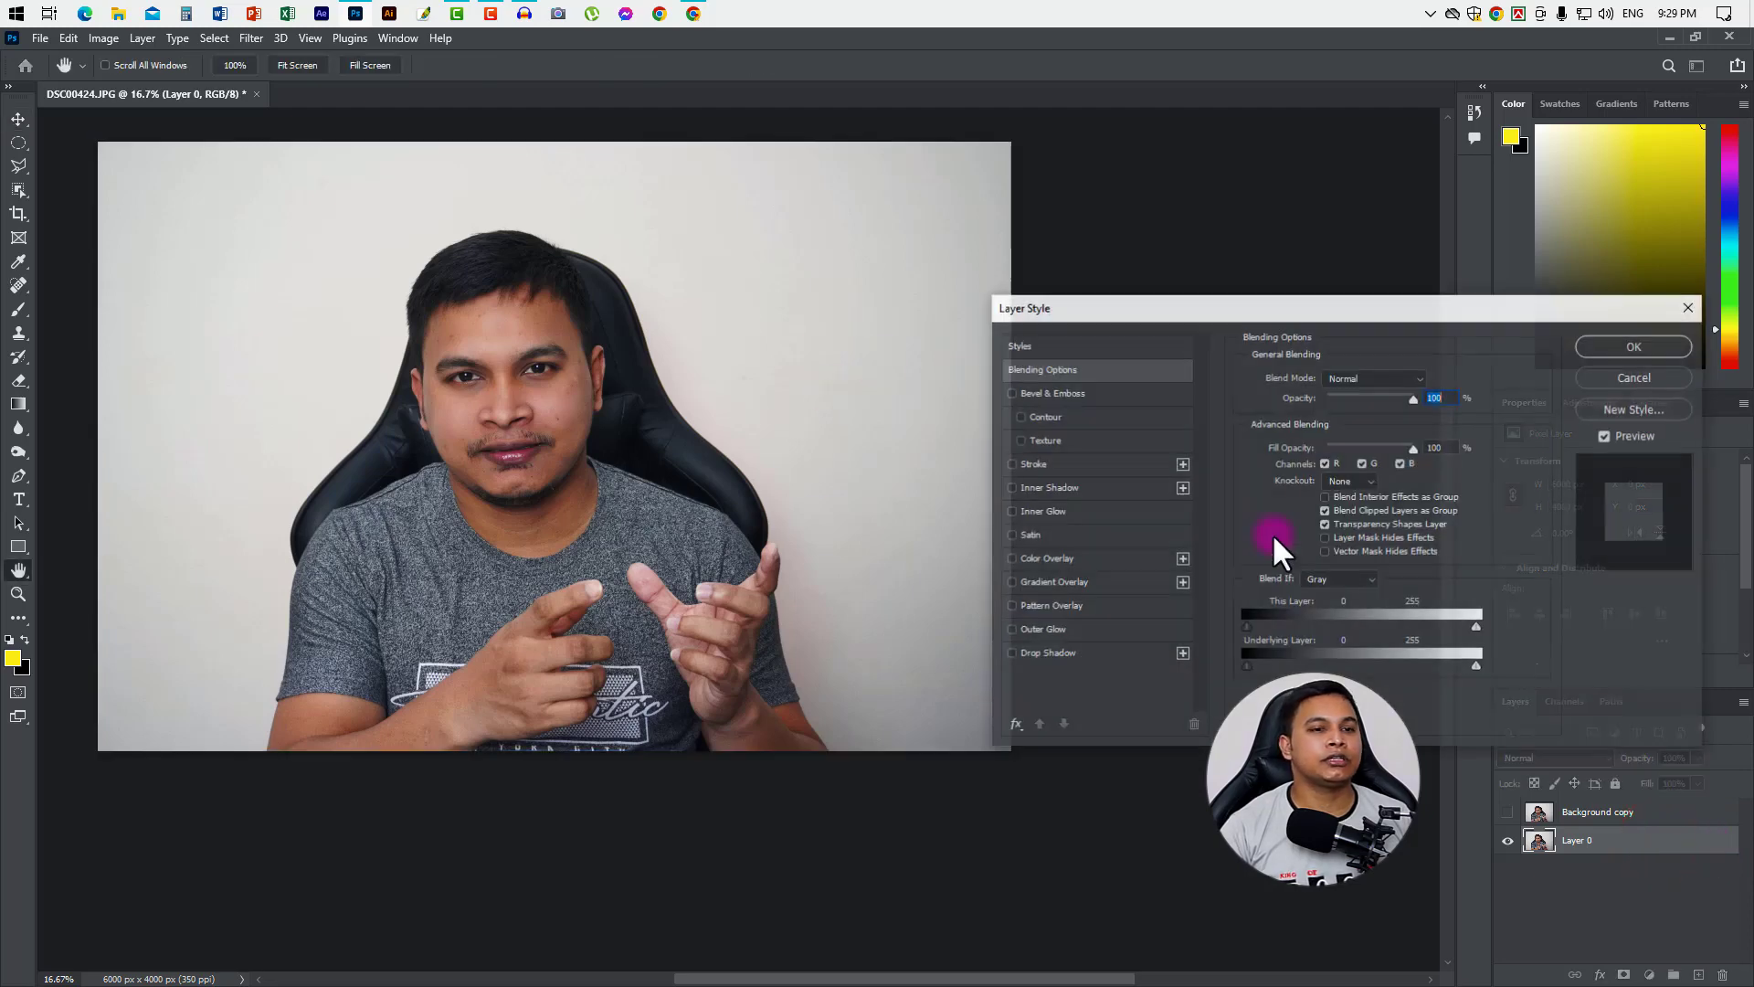
Dismiss the Layer Style dialog and lock warning, undoing back to a locked Background layer.
click(1657, 381)
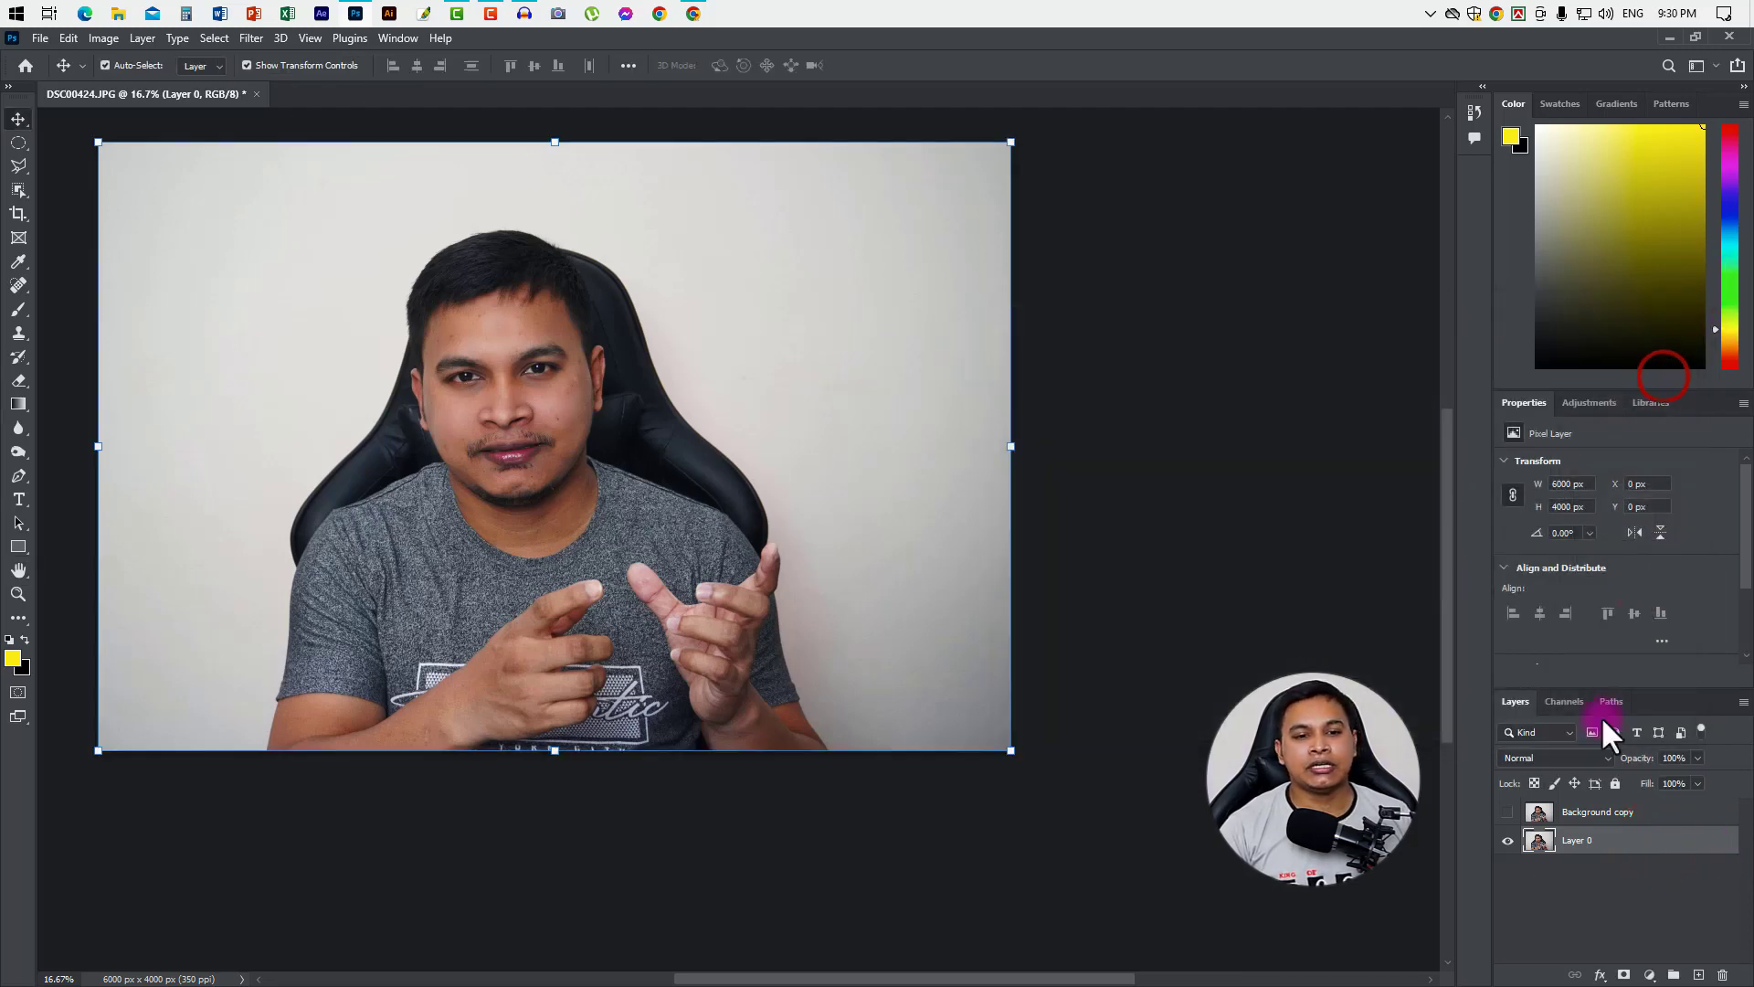
click(1614, 783)
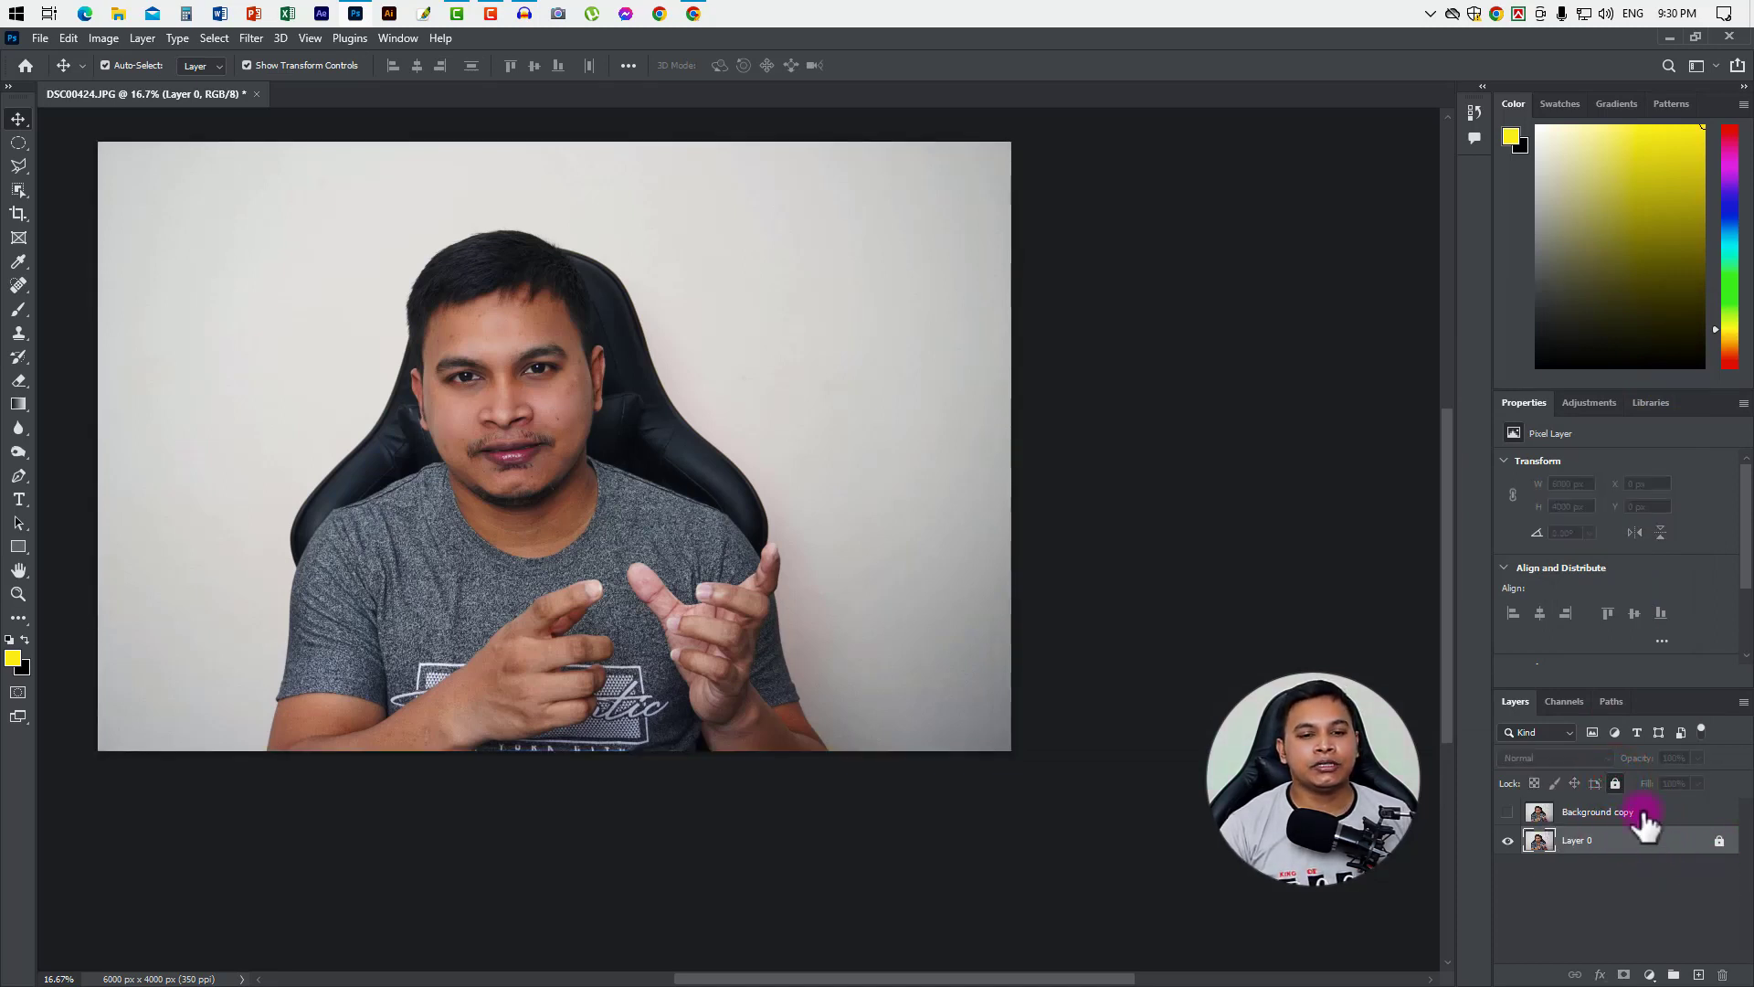
click(1656, 843)
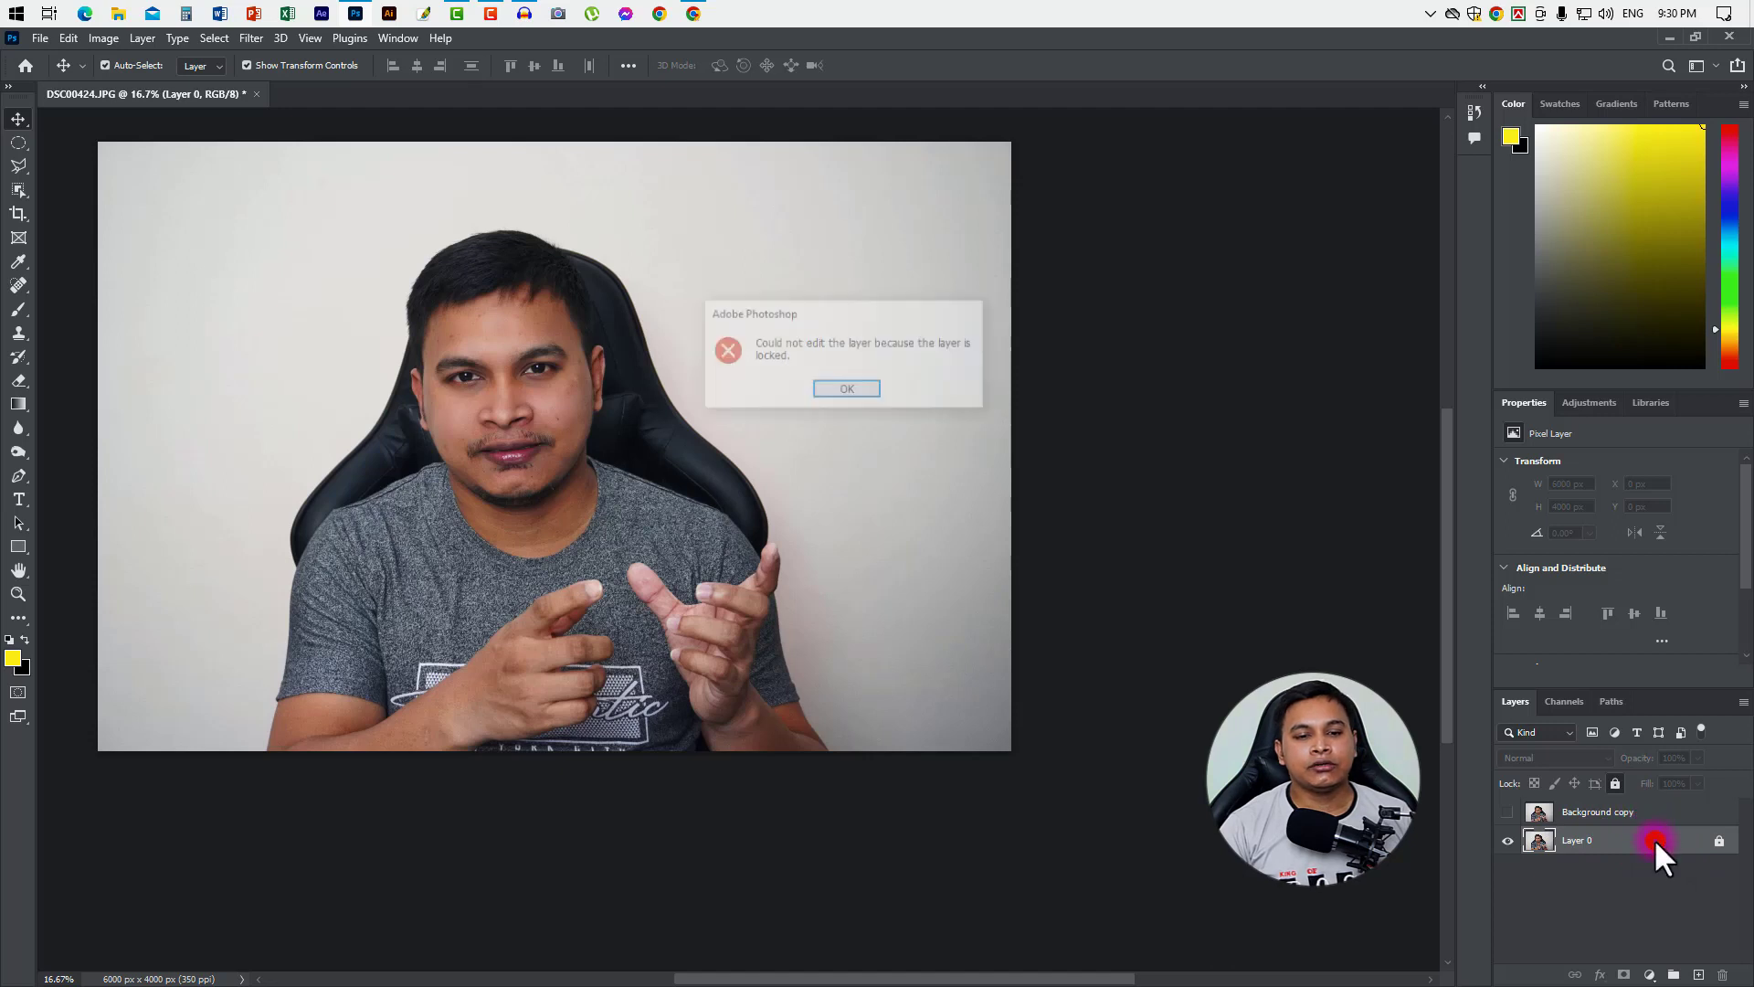
click(853, 385)
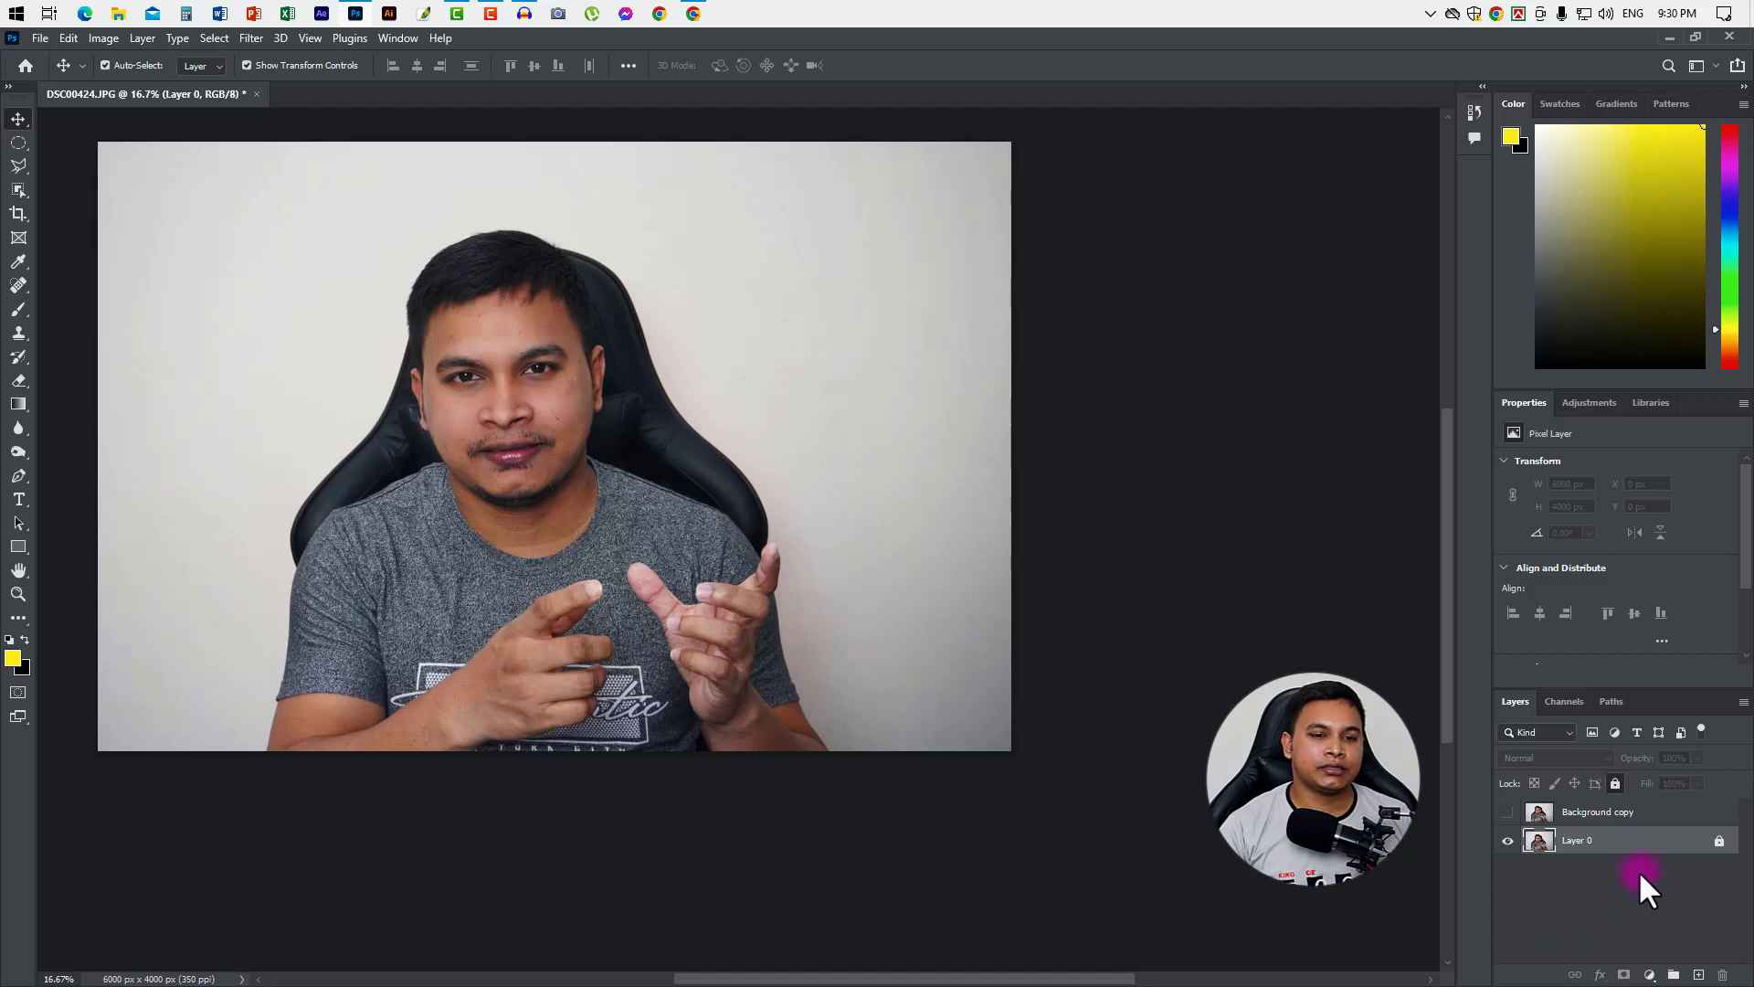
key(ctrl+alt+shift+b)
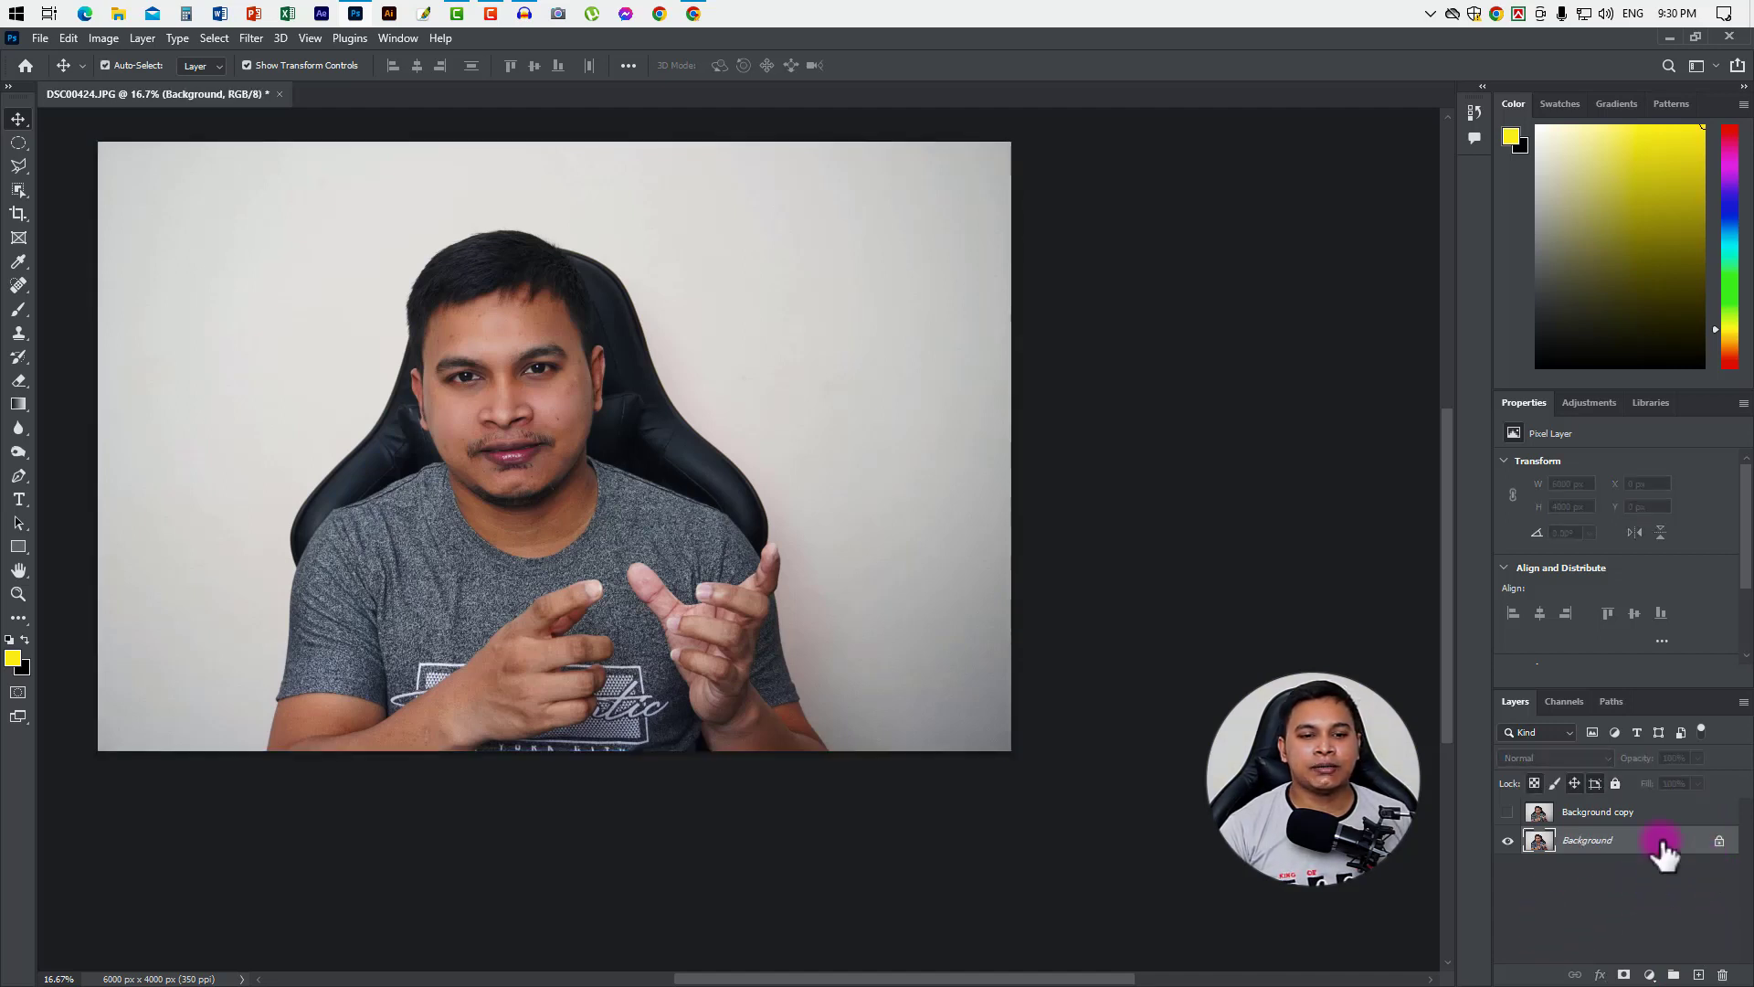
Convert Background into Layer 0, hide it, and make Background copy visible and active.
double_click(1661, 845)
drag(890, 277, 1184, 405)
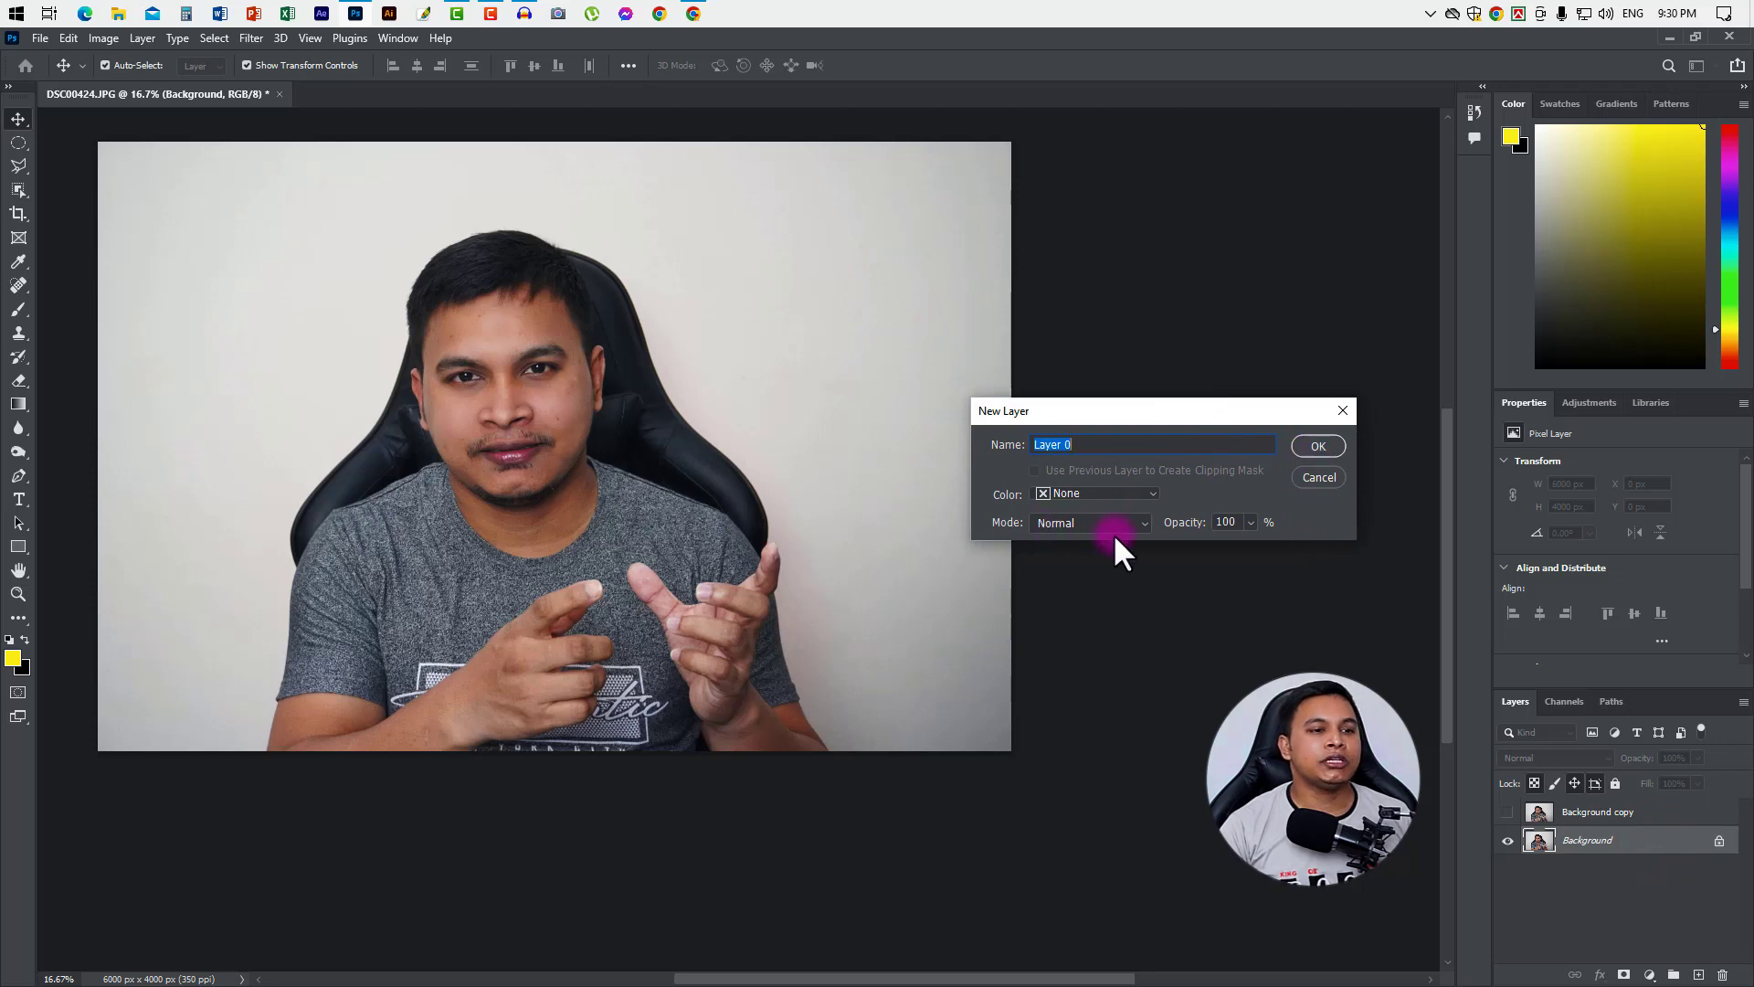
click(1323, 445)
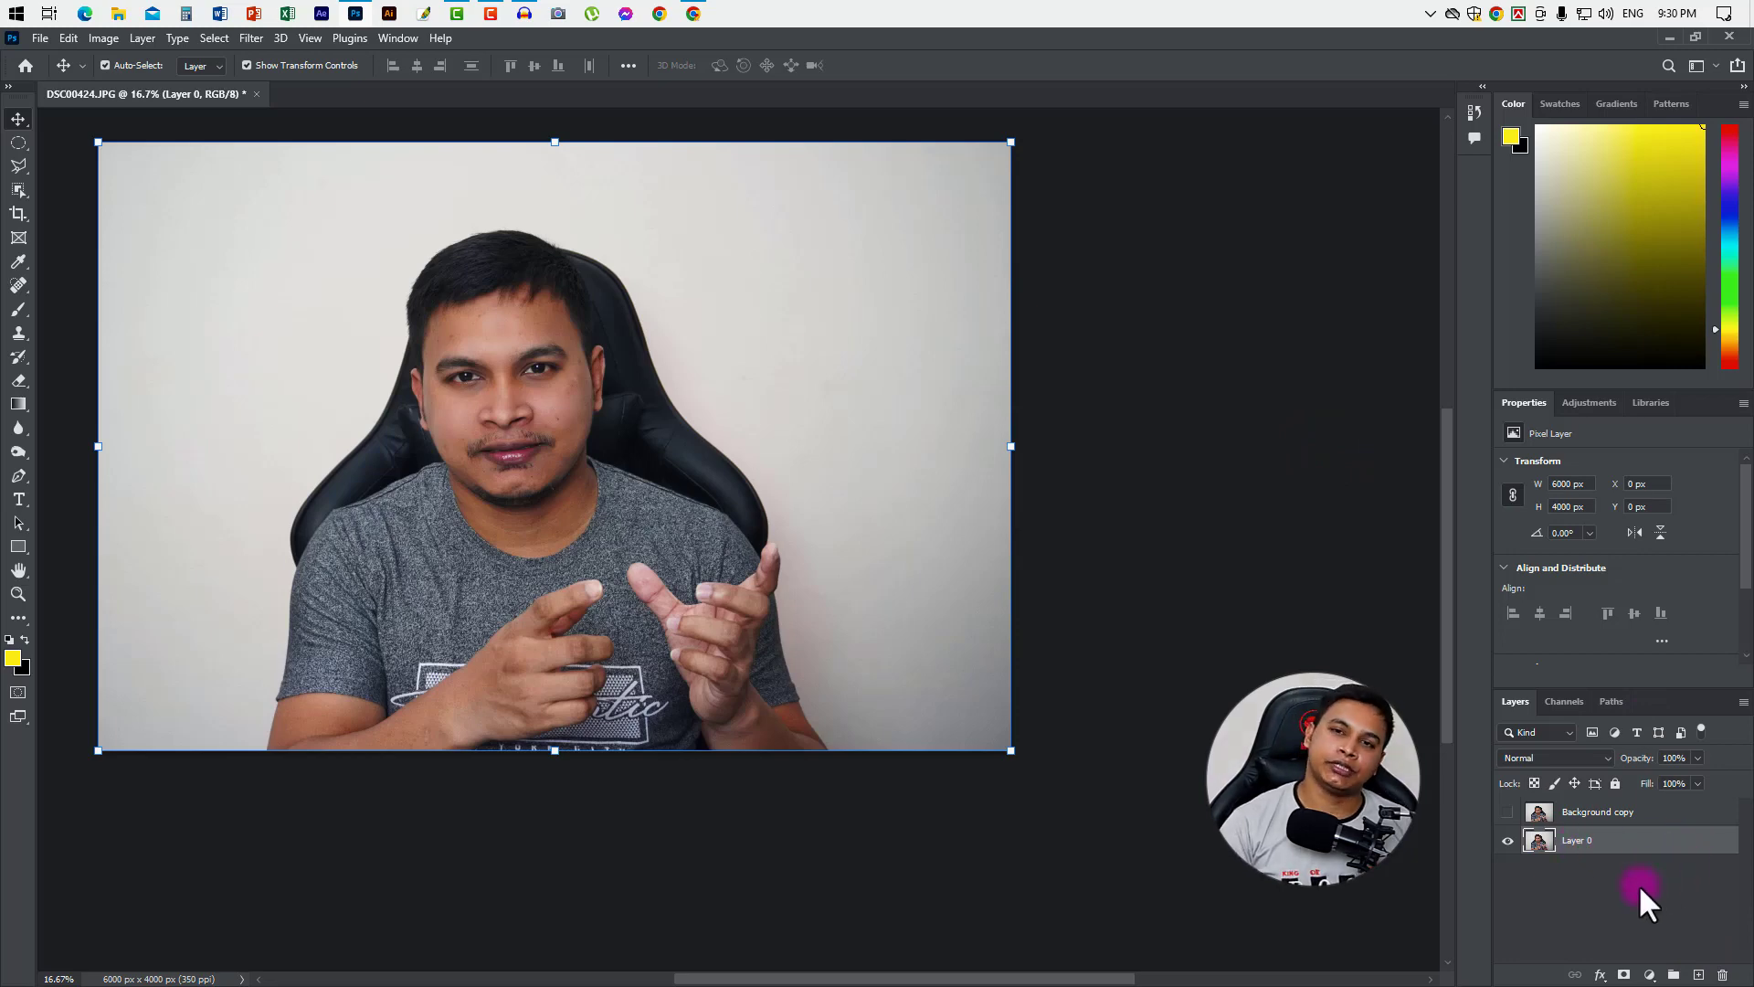
click(1508, 840)
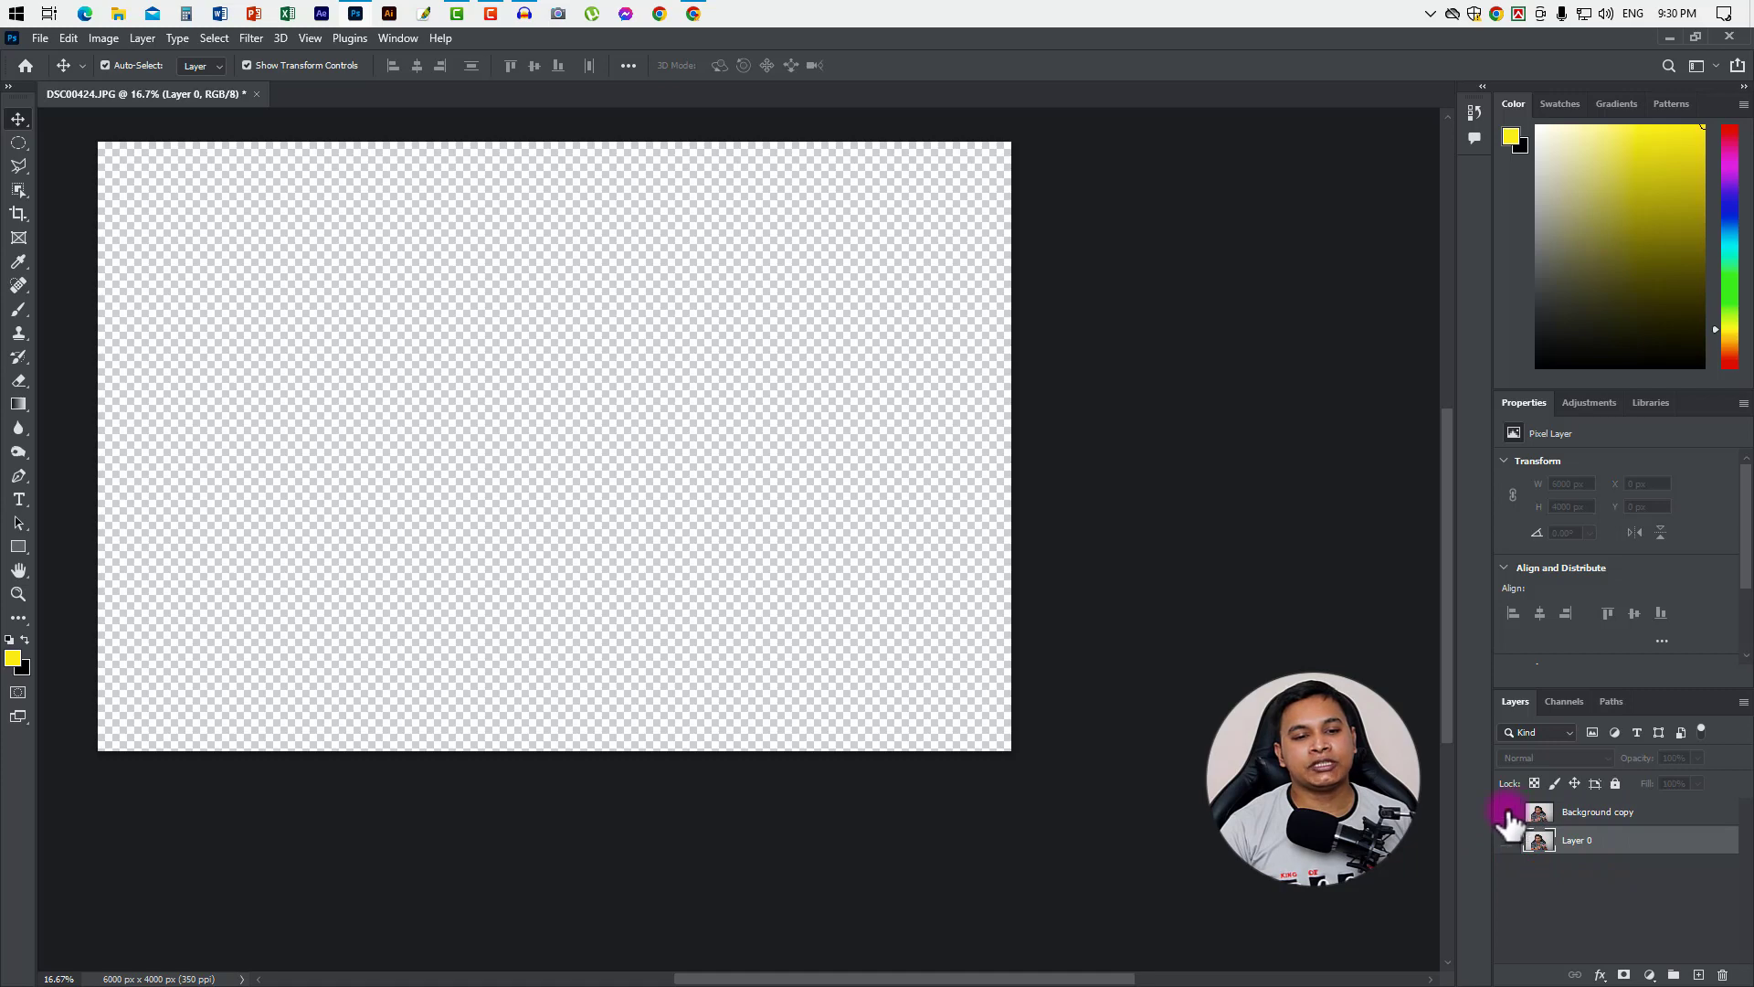
click(1508, 813)
click(1640, 814)
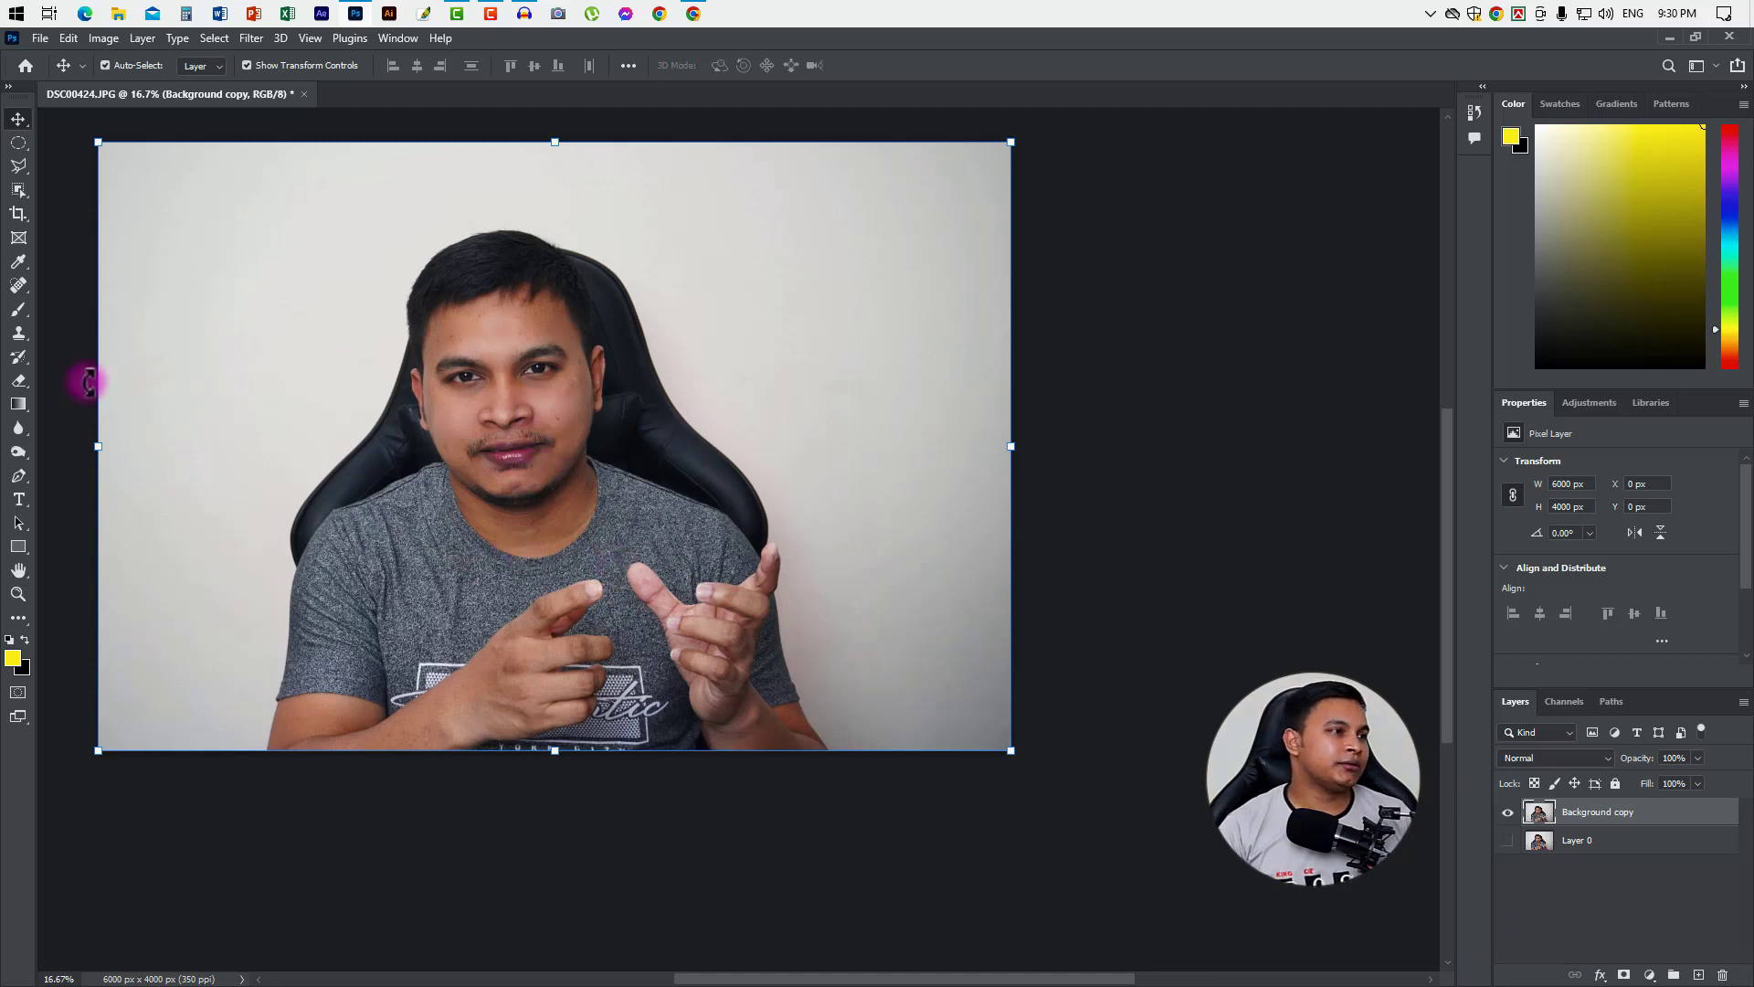
Try a freehand Lasso stroke on the photo.
drag(15, 167, 111, 209)
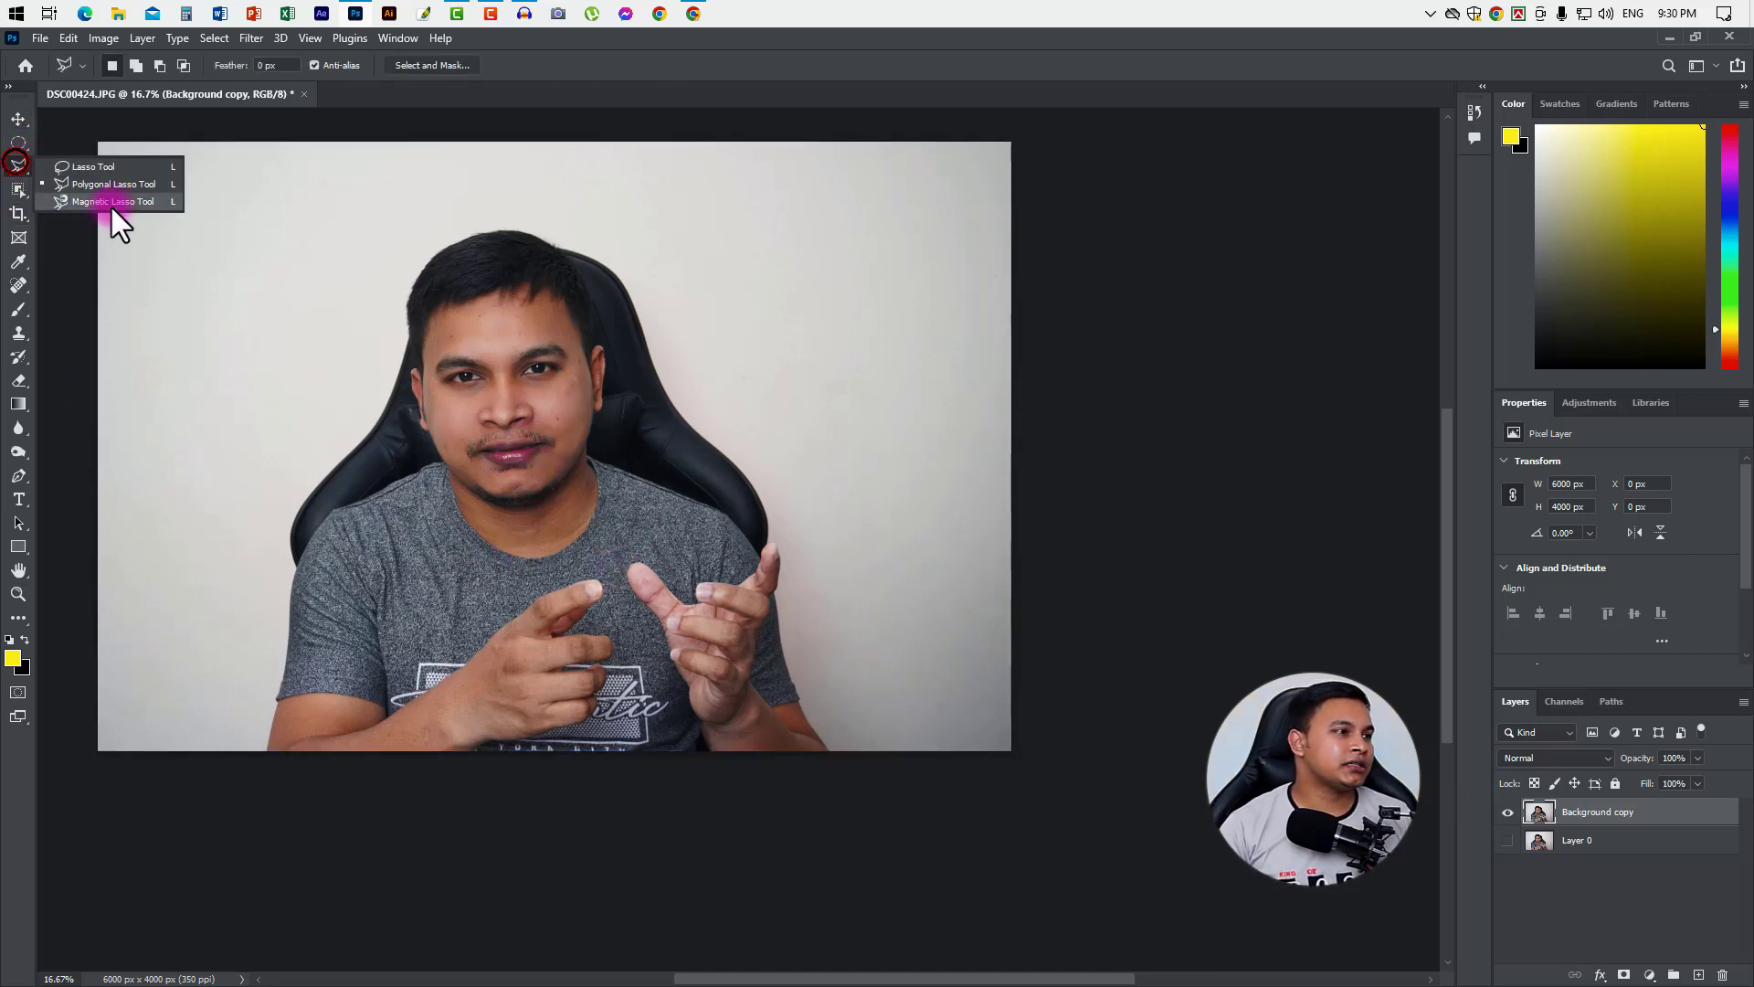
click(85, 168)
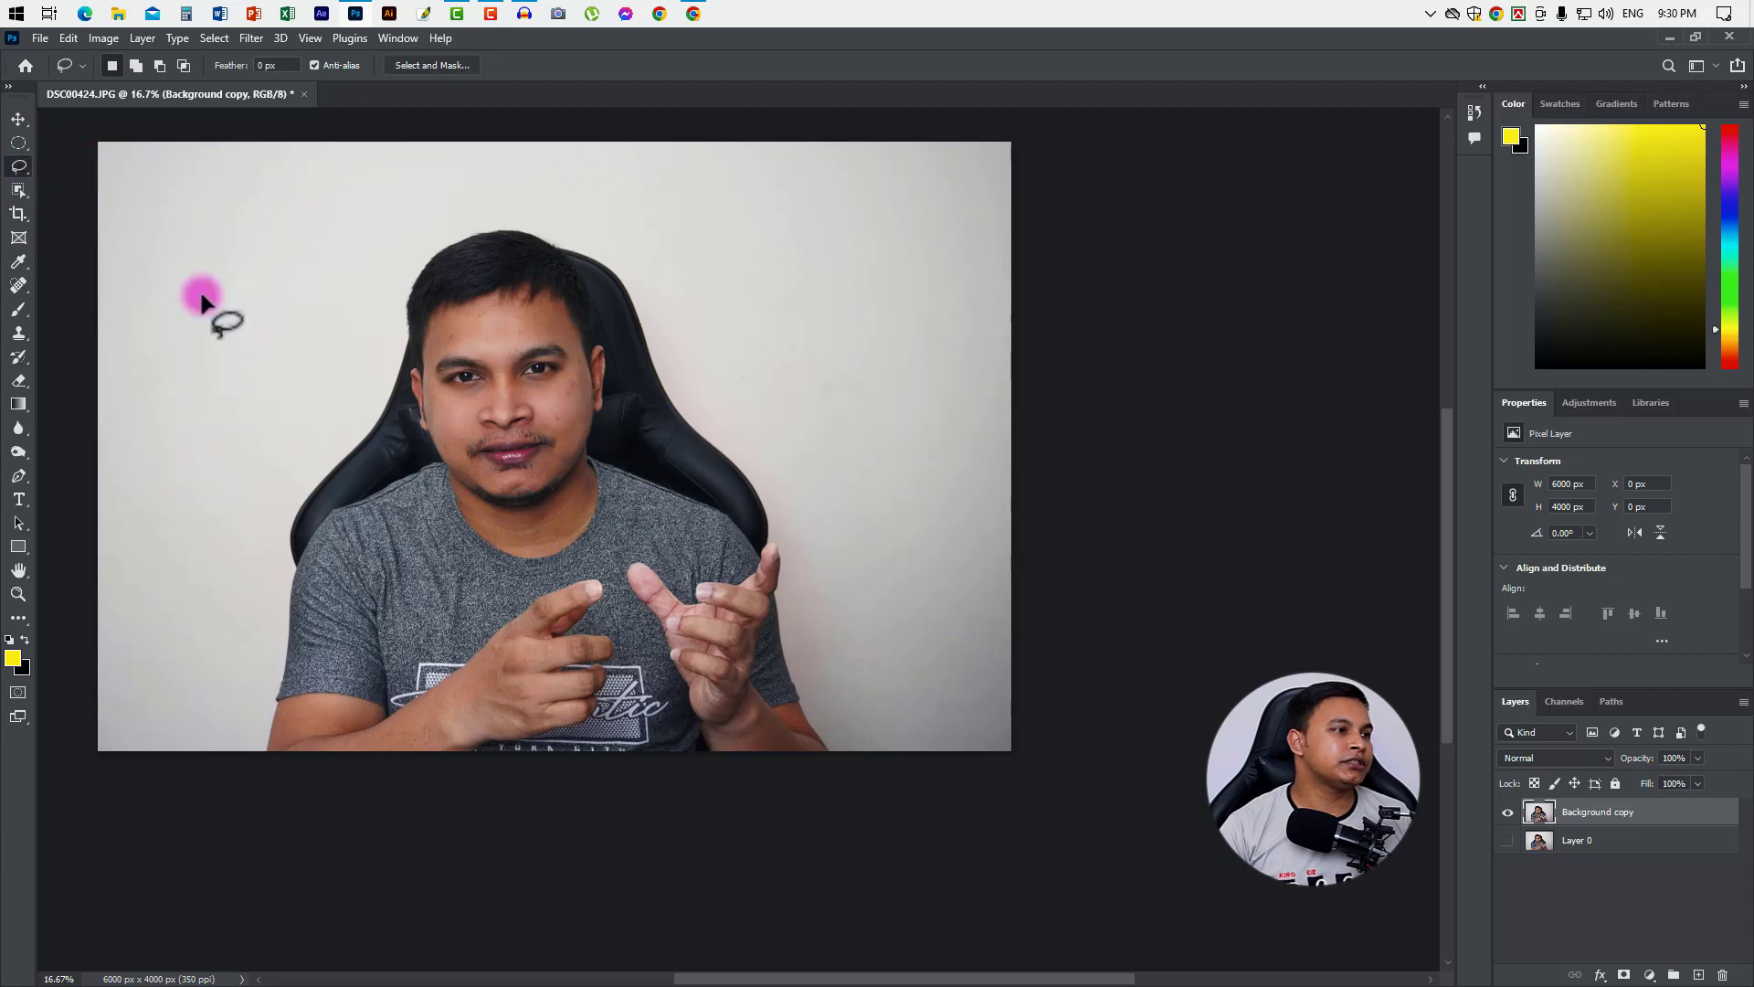
mouse_move(324, 239)
mouse_down()
mouse_move(425, 232)
mouse_move(187, 365)
mouse_up()
Trace a Polygonal Lasso outline from the head down the chair side and up the right edge.
right_click(18, 165)
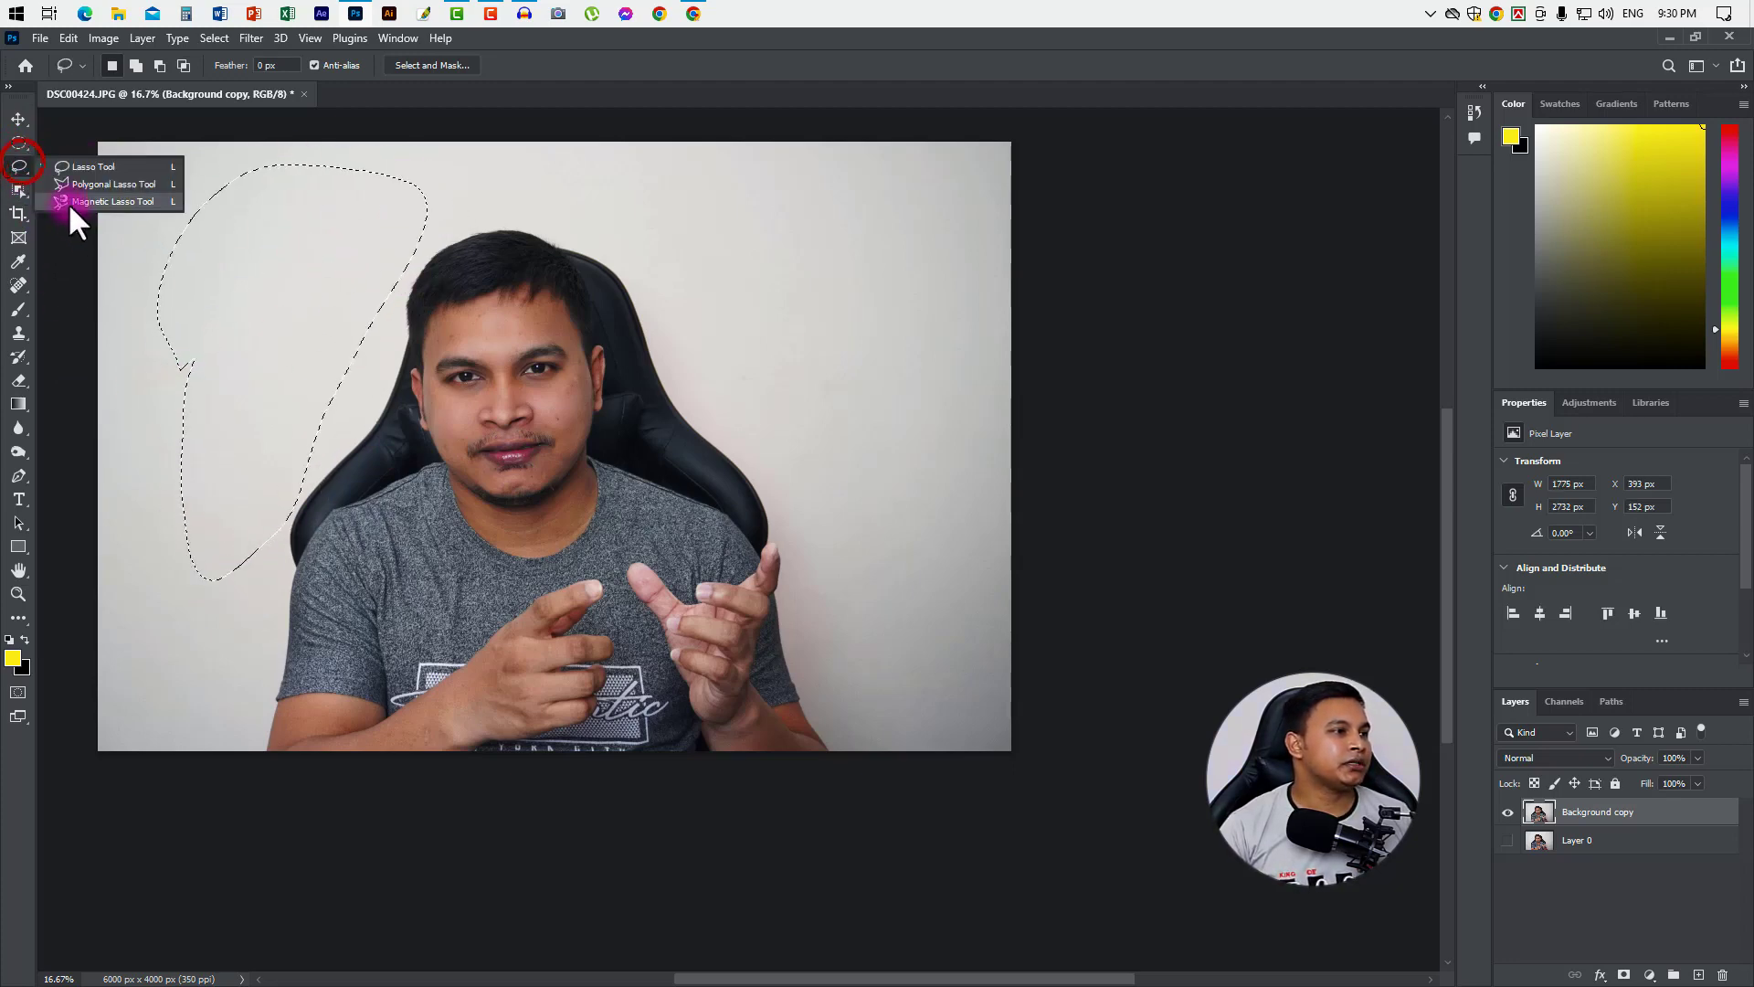
click(86, 189)
click(607, 254)
click(651, 301)
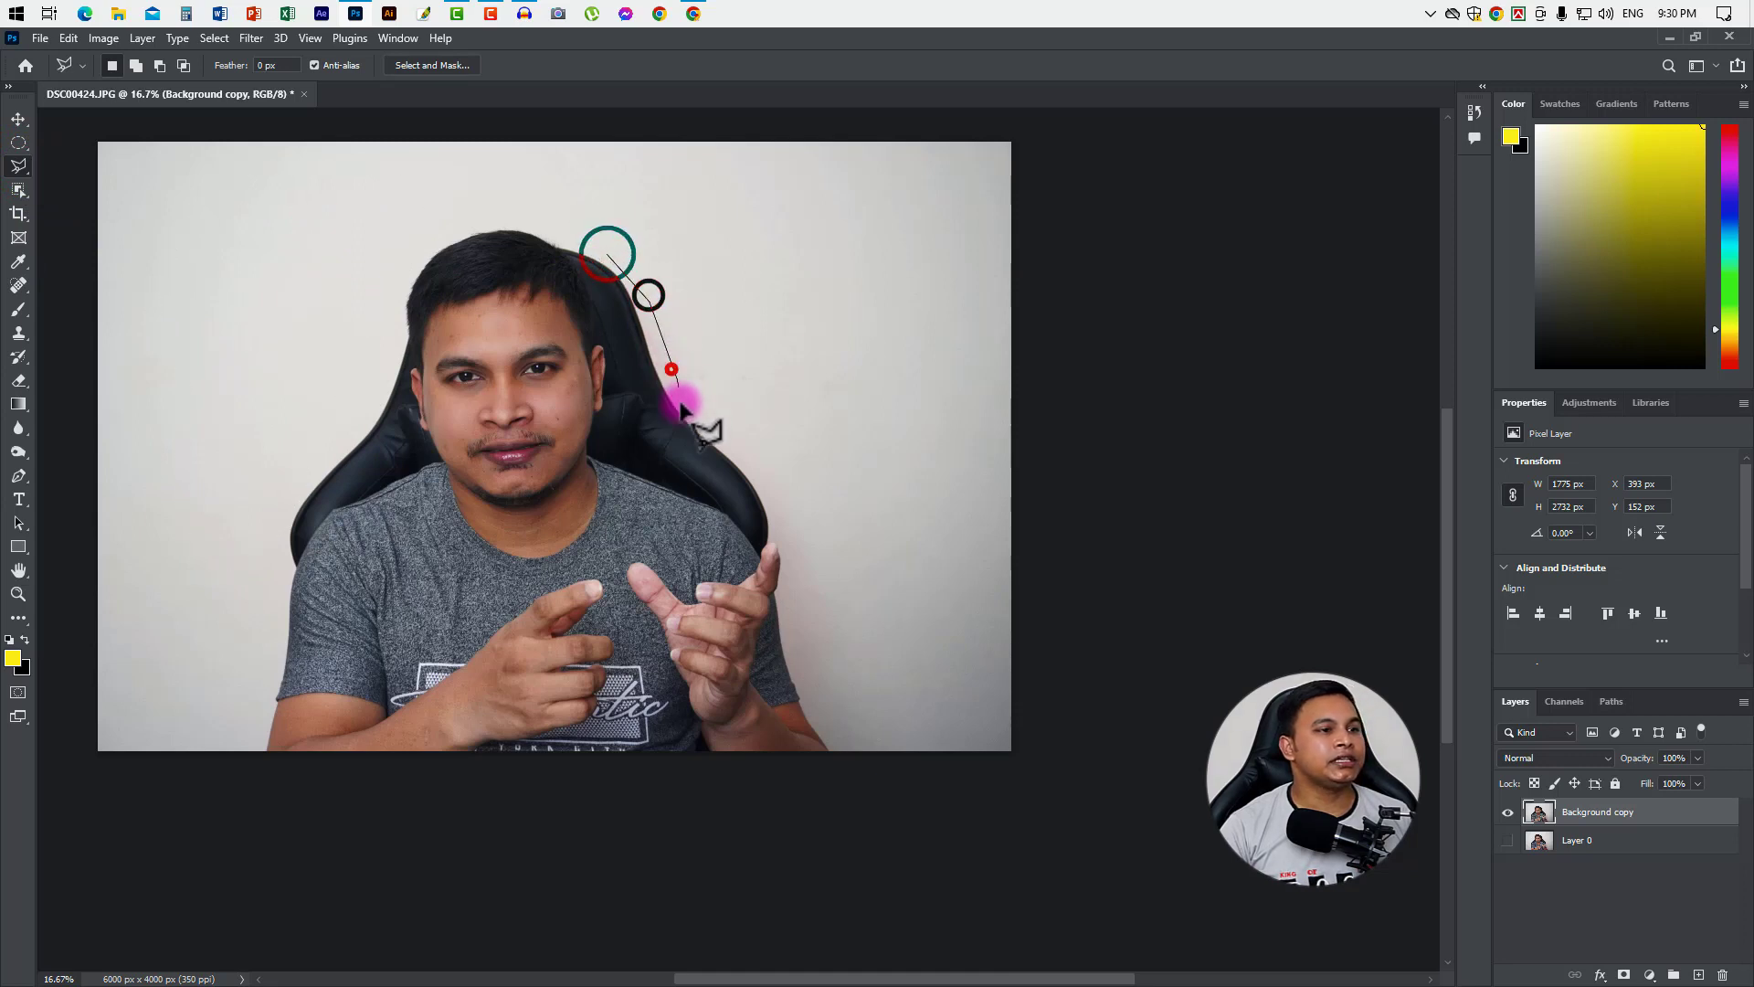
click(709, 438)
click(763, 539)
click(786, 594)
click(795, 699)
click(904, 816)
click(1037, 796)
click(1136, 681)
click(1122, 412)
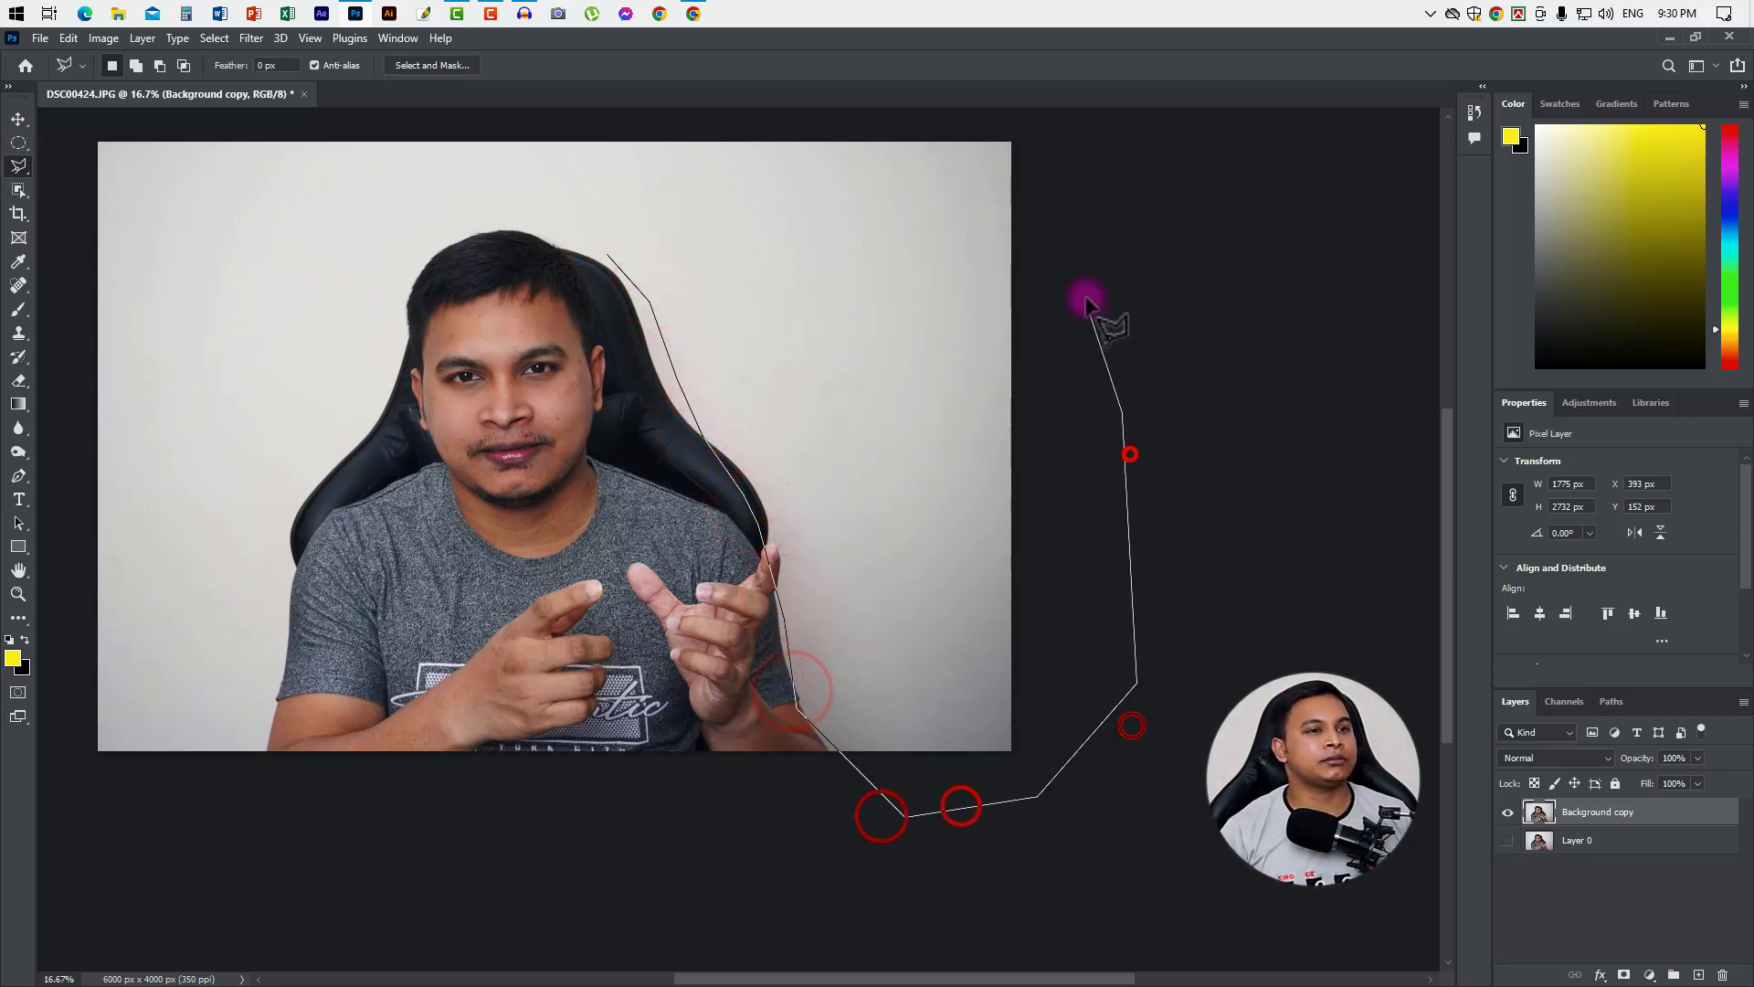
Continue the polygonal outline across the top, left side, bottom and shoulder, then close it.
click(1079, 250)
click(1080, 127)
click(994, 117)
click(58, 165)
click(65, 397)
click(116, 754)
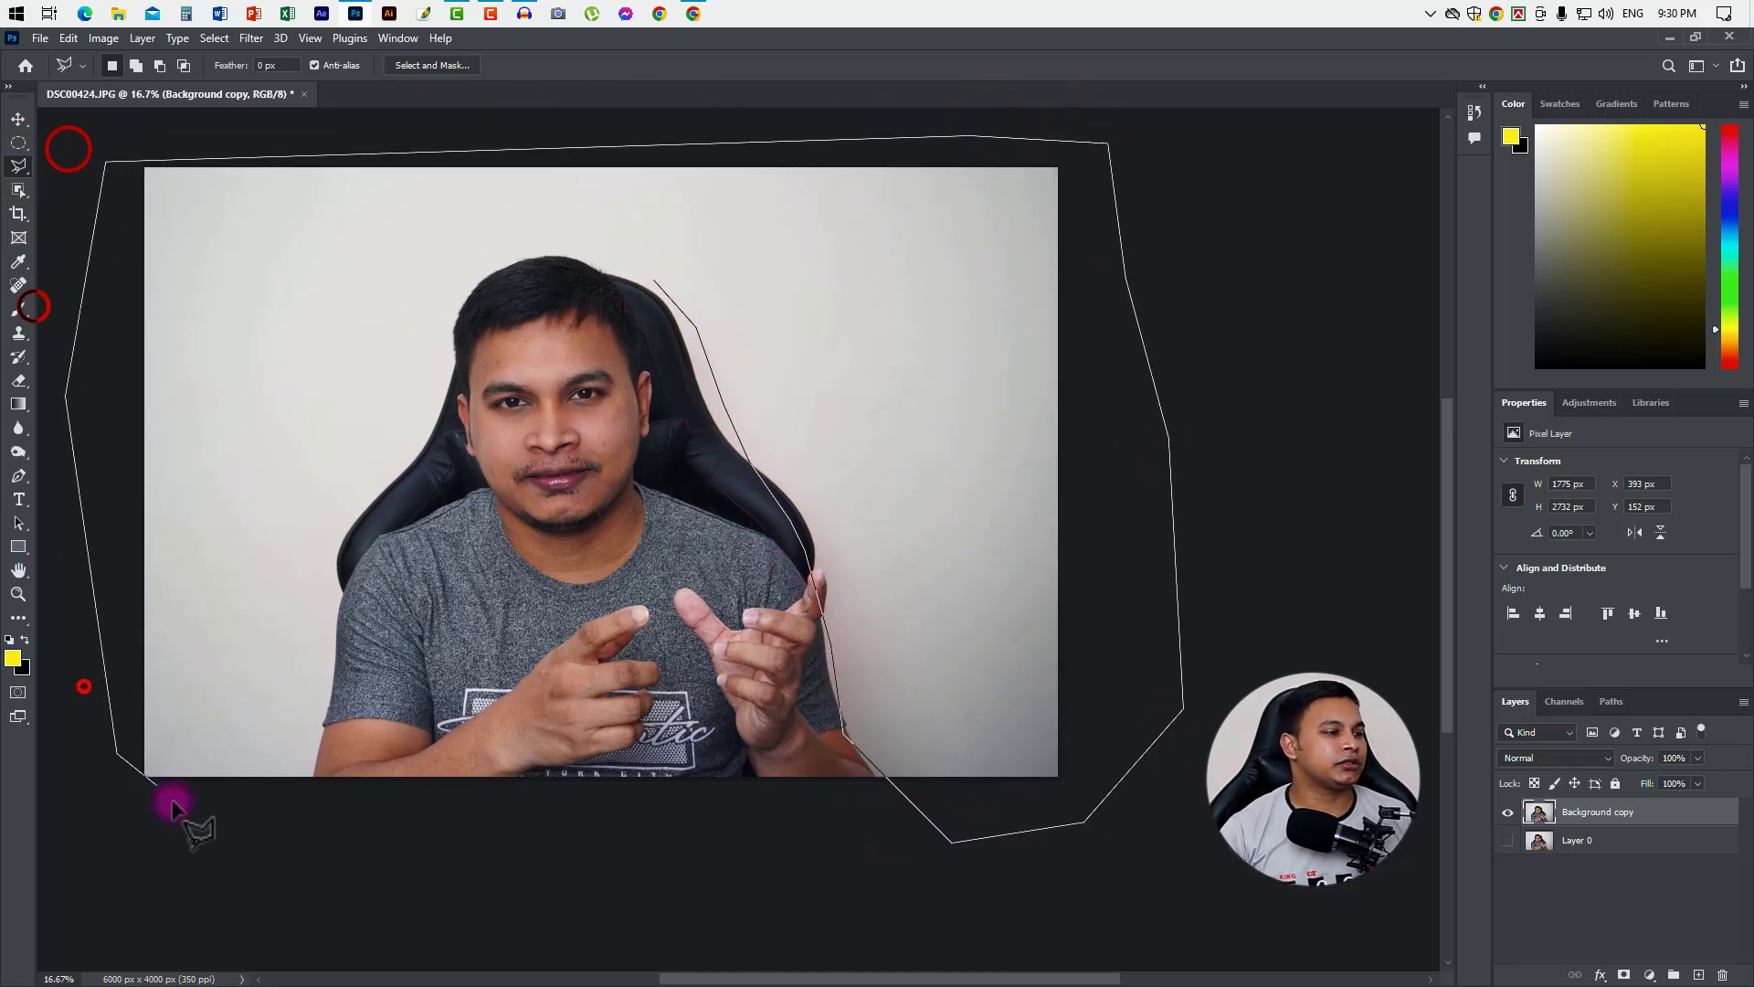
click(293, 730)
click(341, 631)
click(437, 408)
click(560, 267)
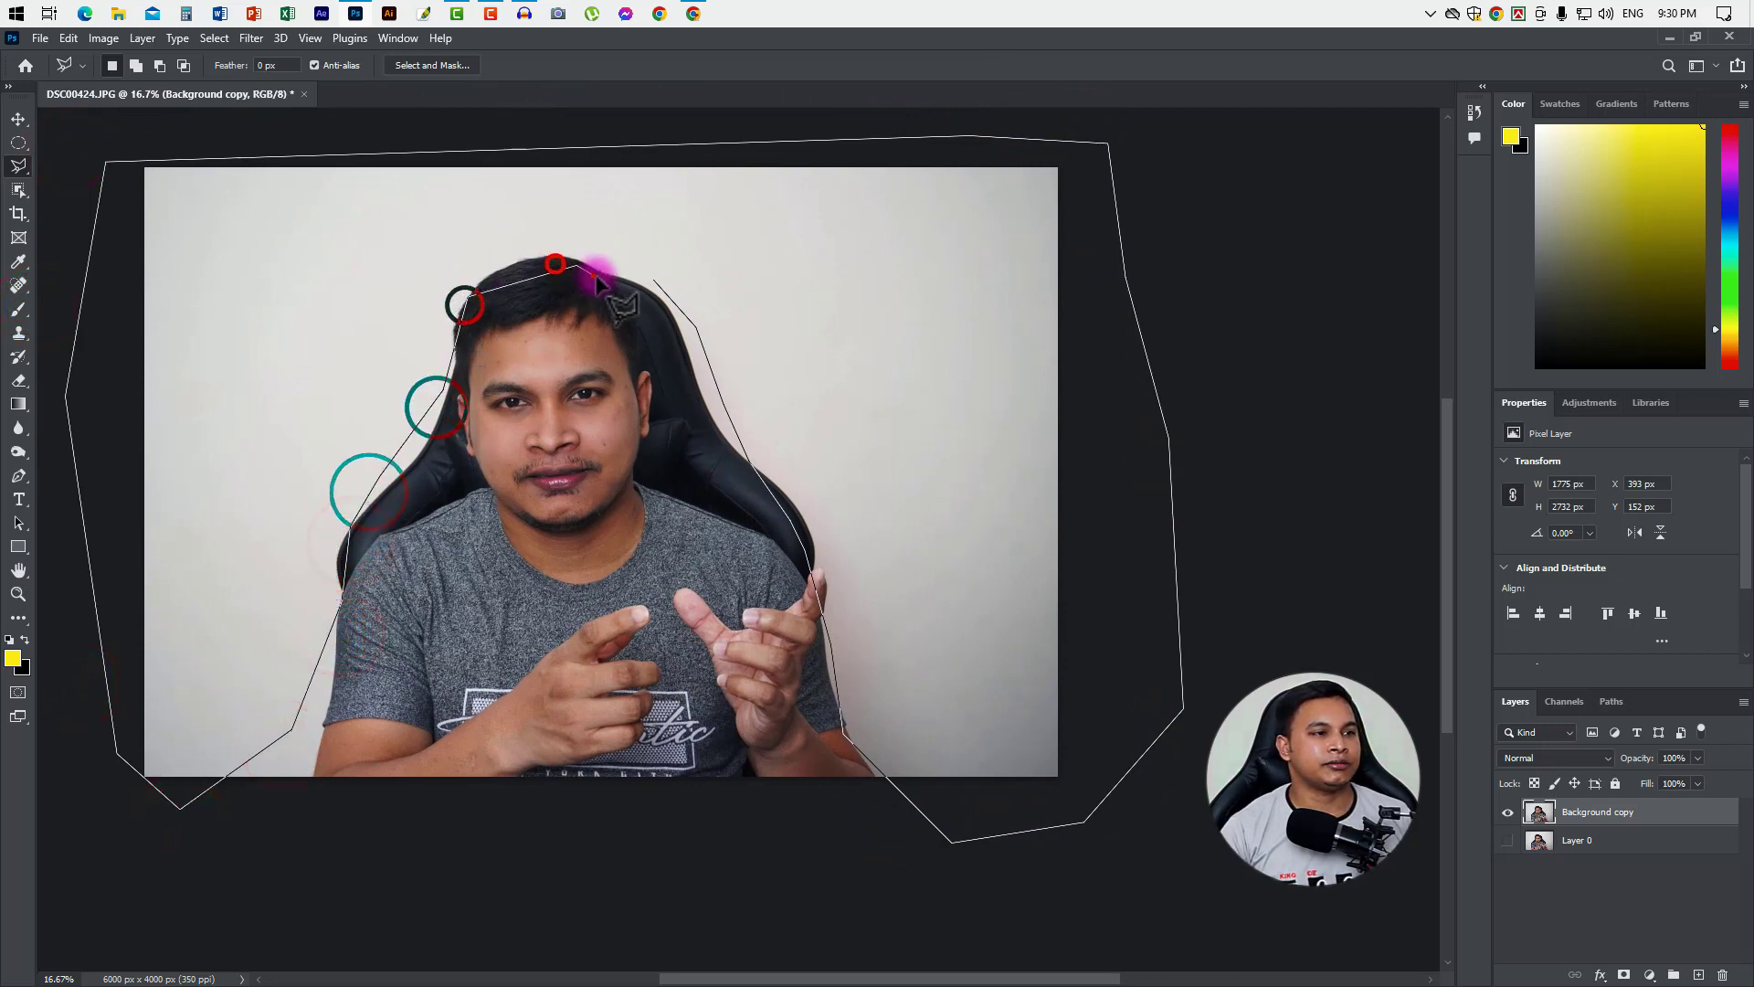
click(638, 289)
double_click(561, 290)
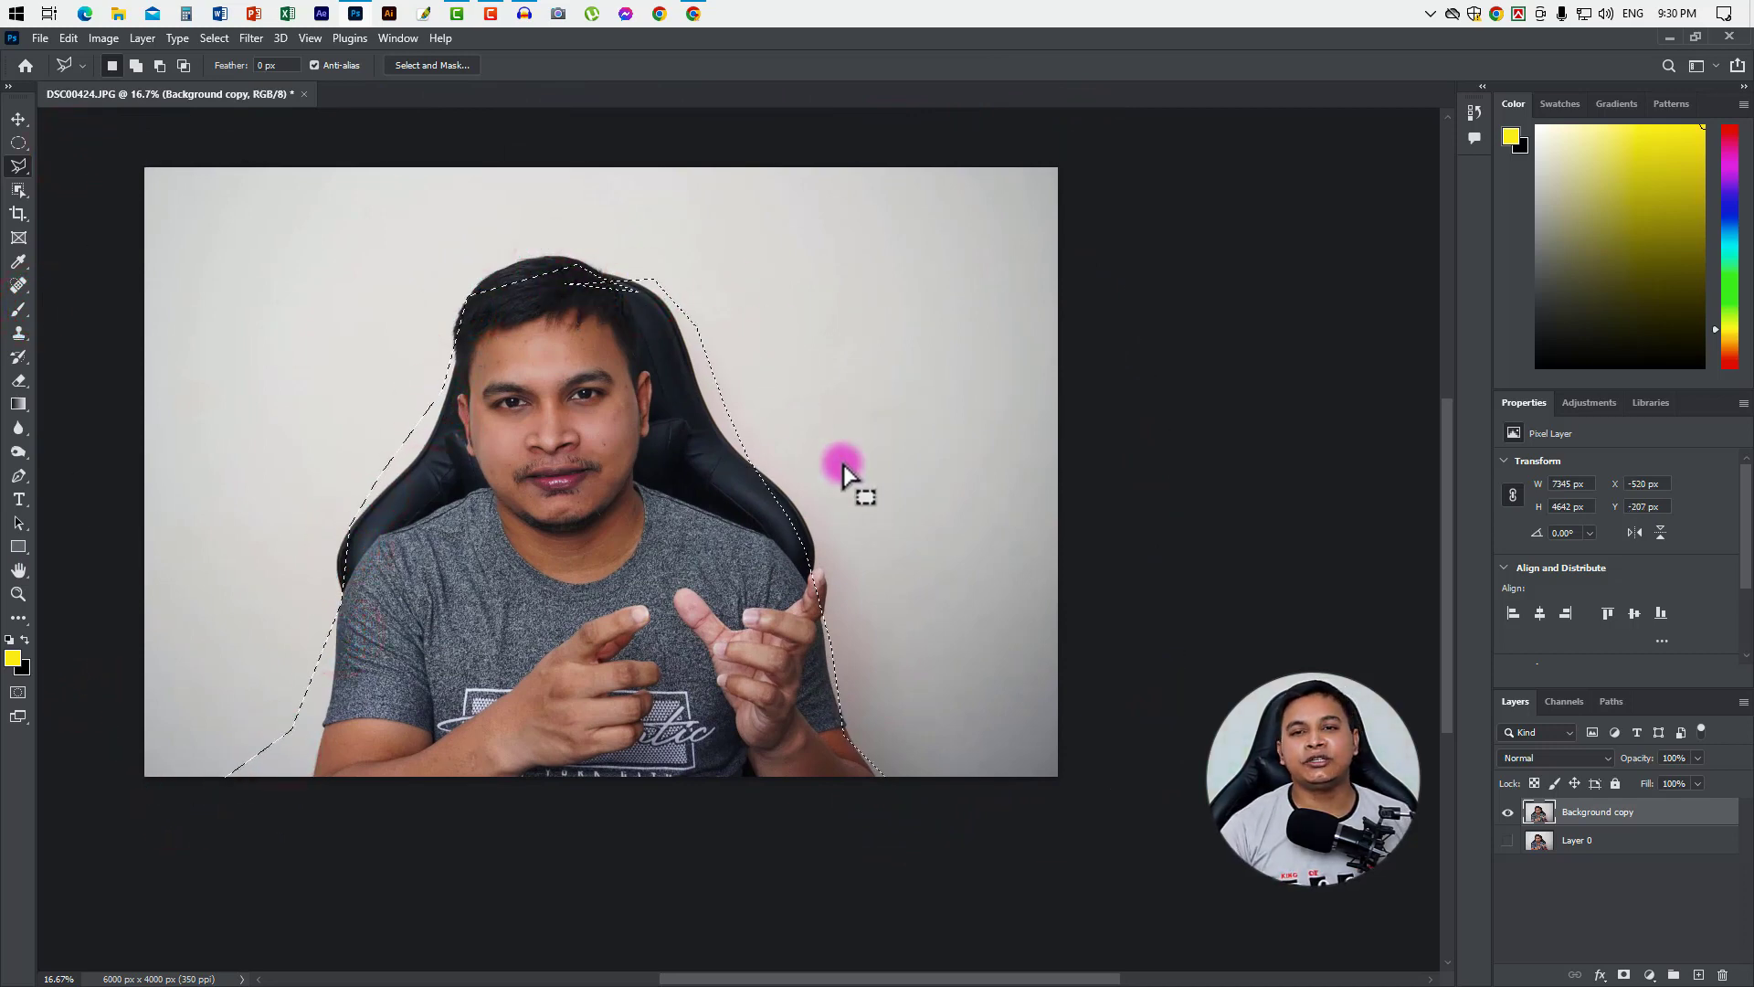
Trace a Magnetic Lasso selection around the person, then deselect with Ctrl+D.
right_click(15, 170)
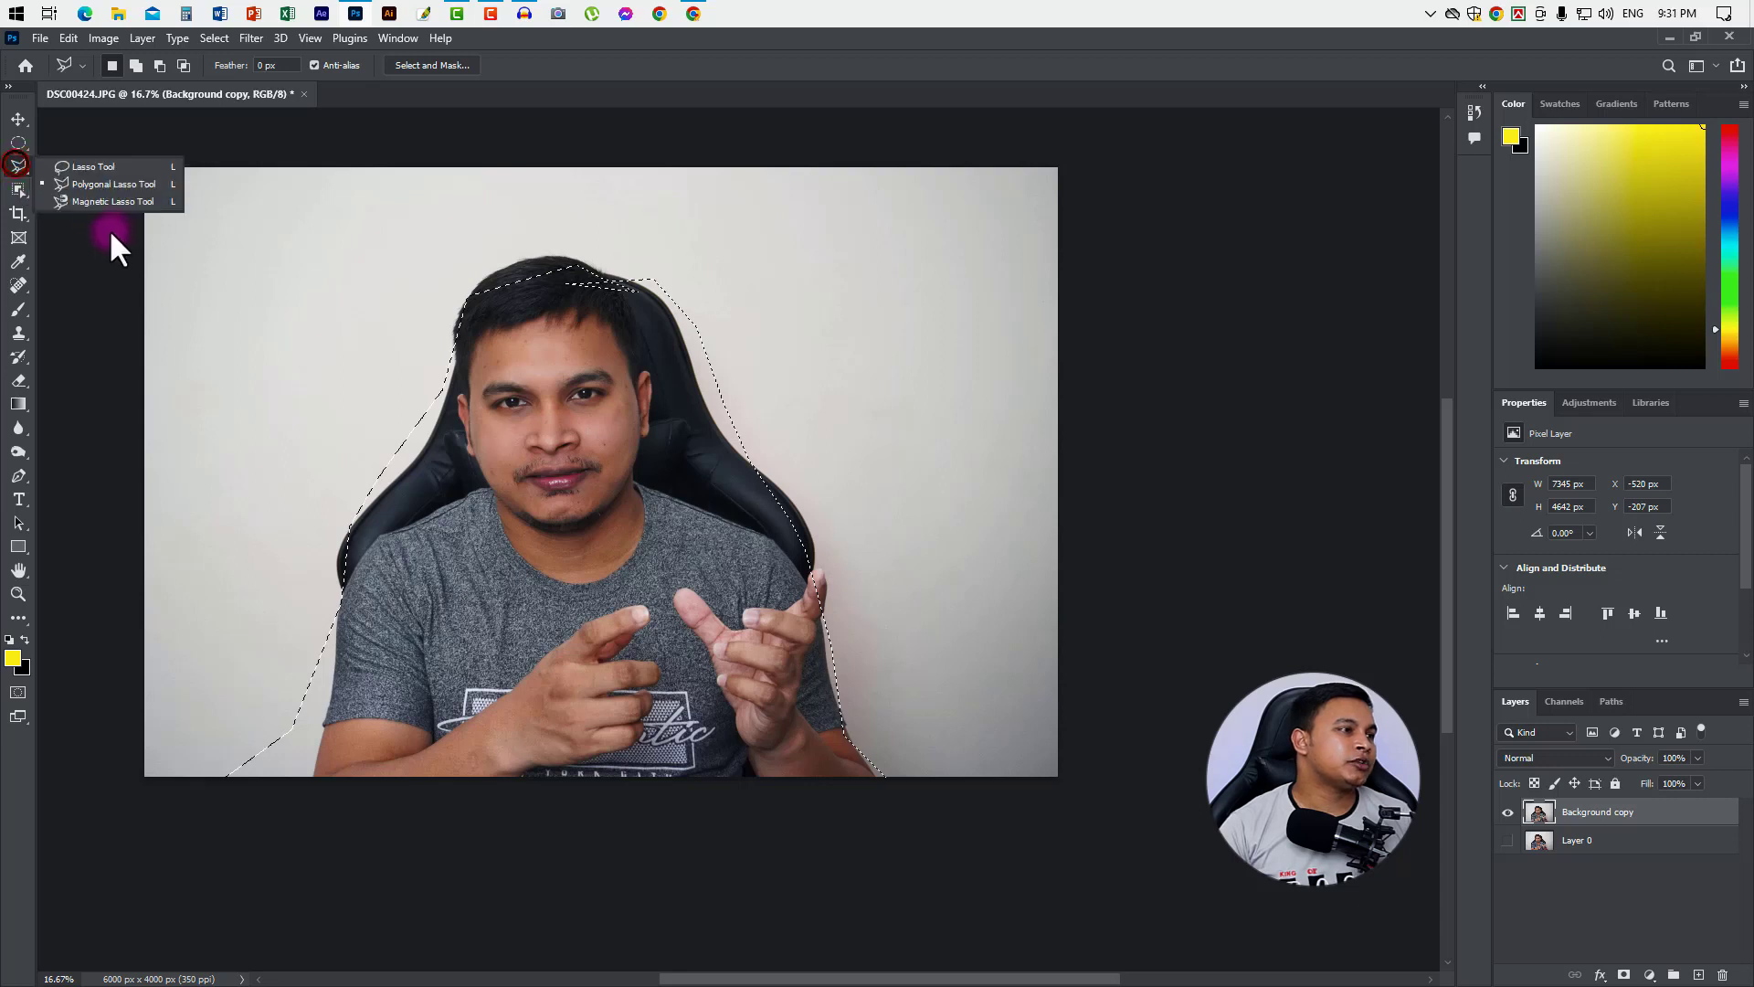
click(77, 203)
key(ctrl+d)
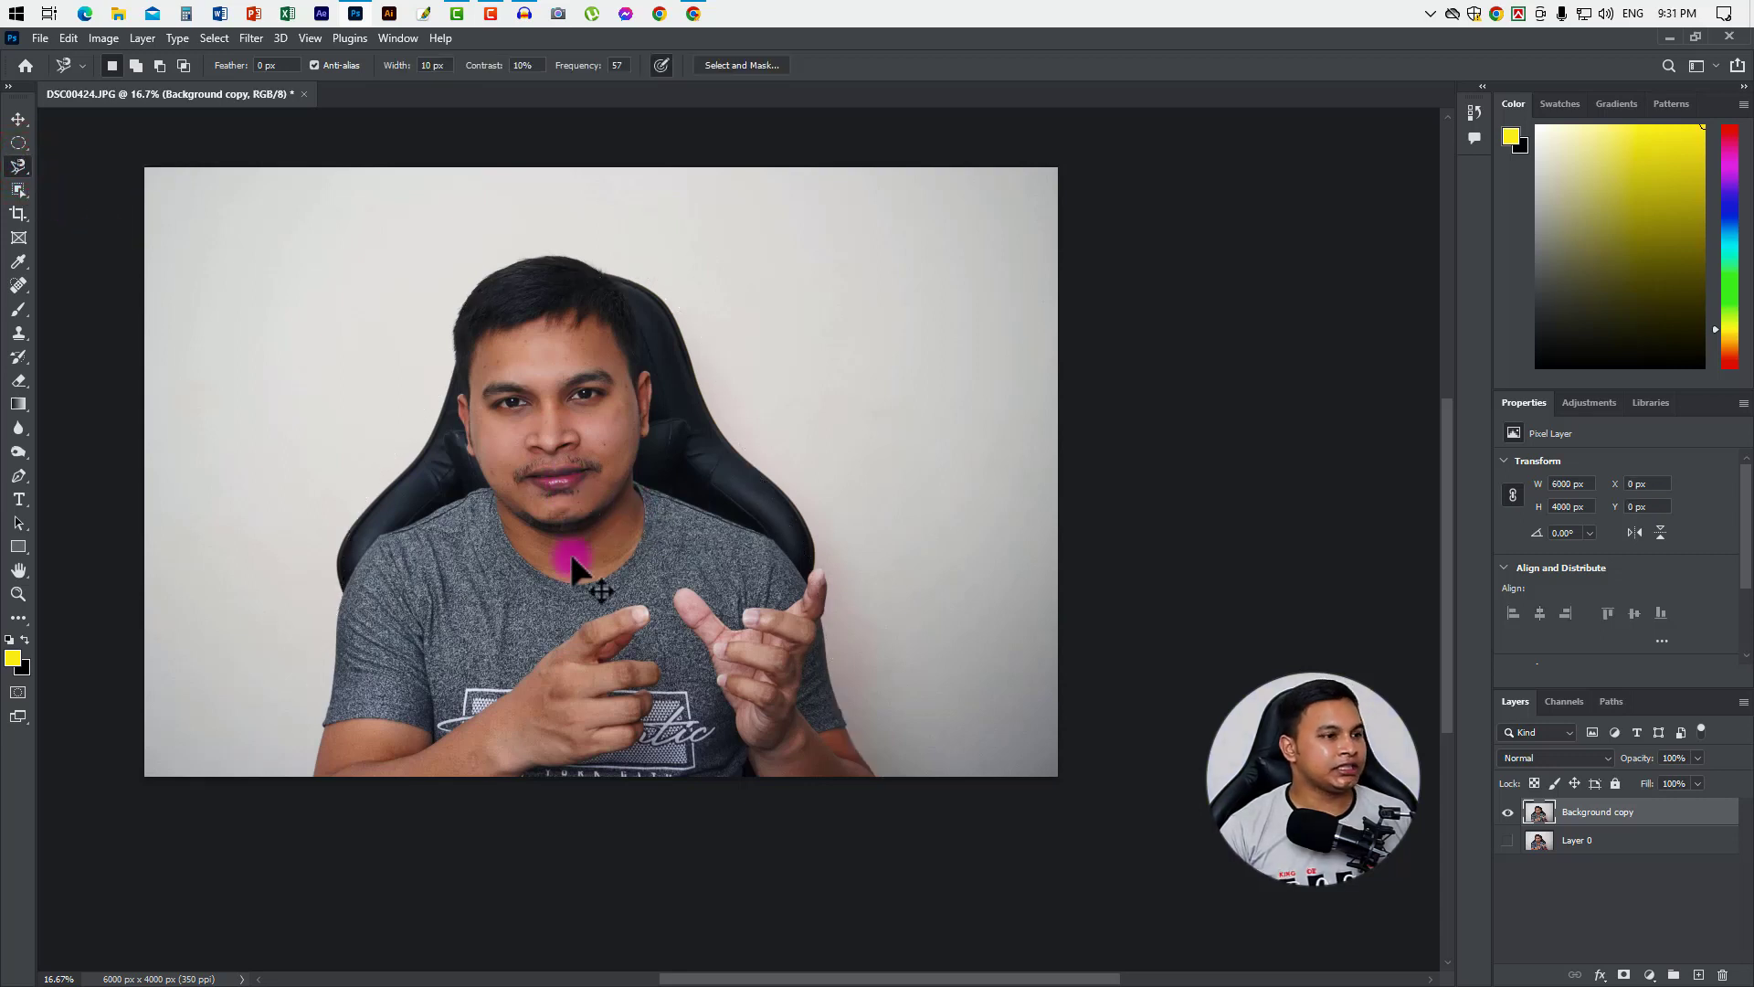
click(311, 776)
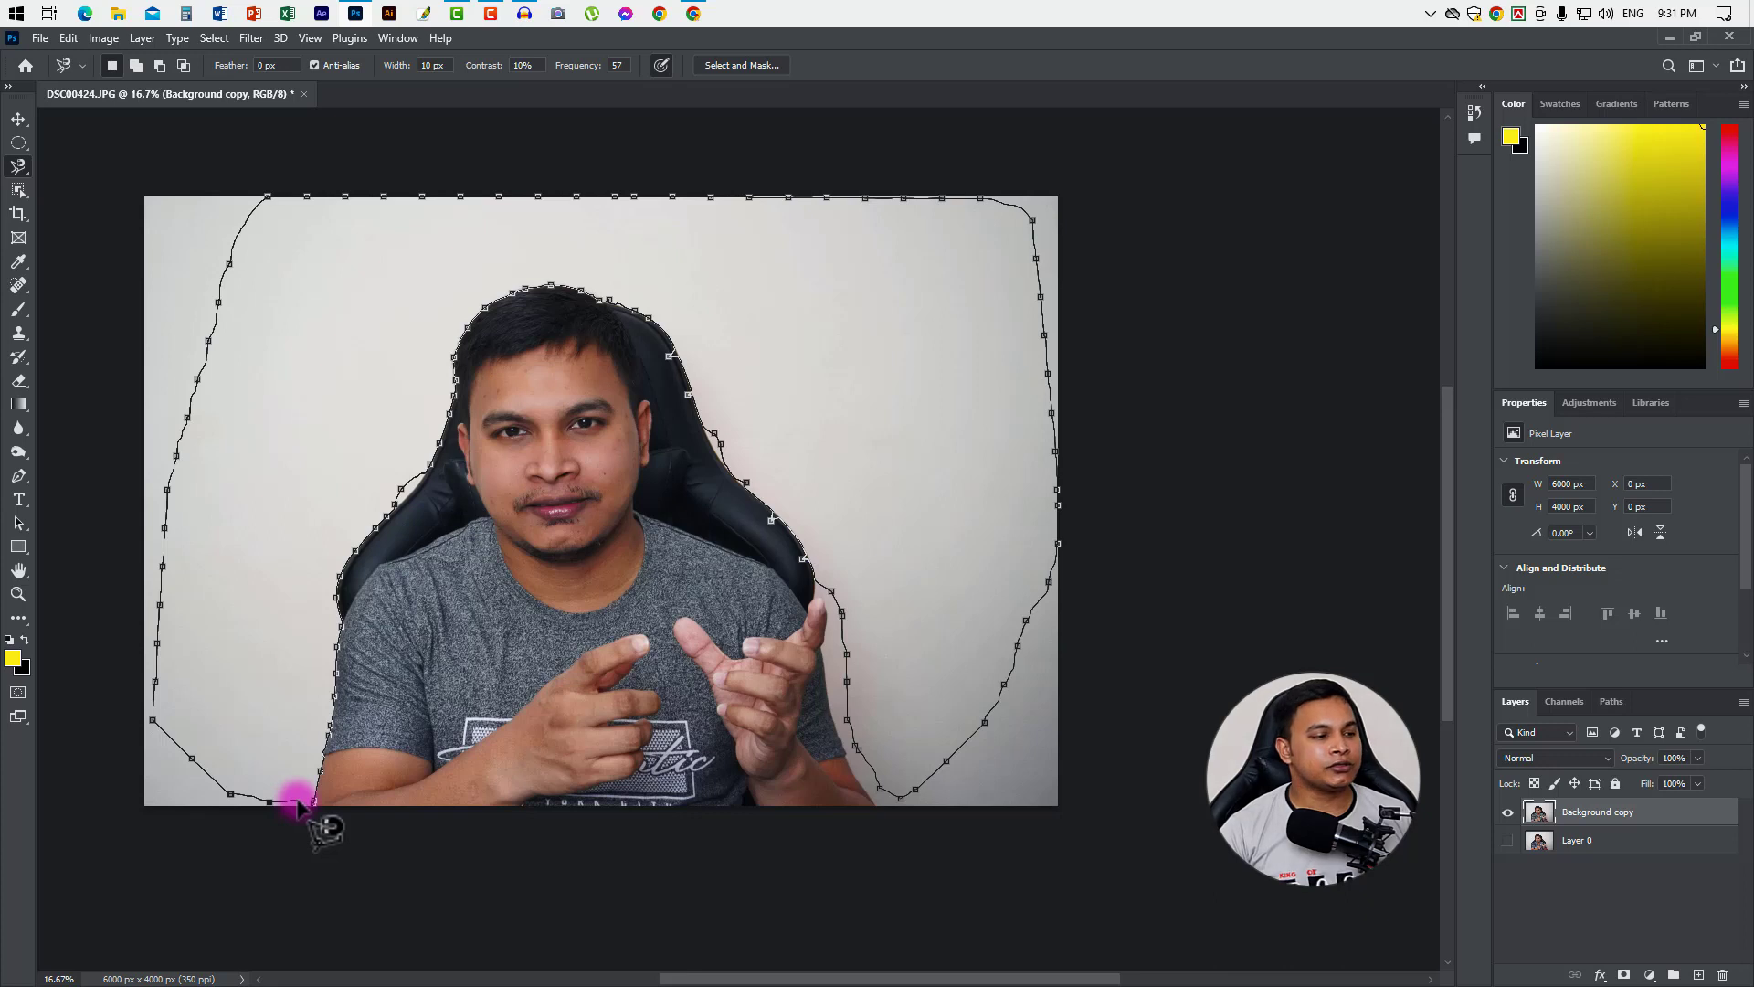
click(302, 802)
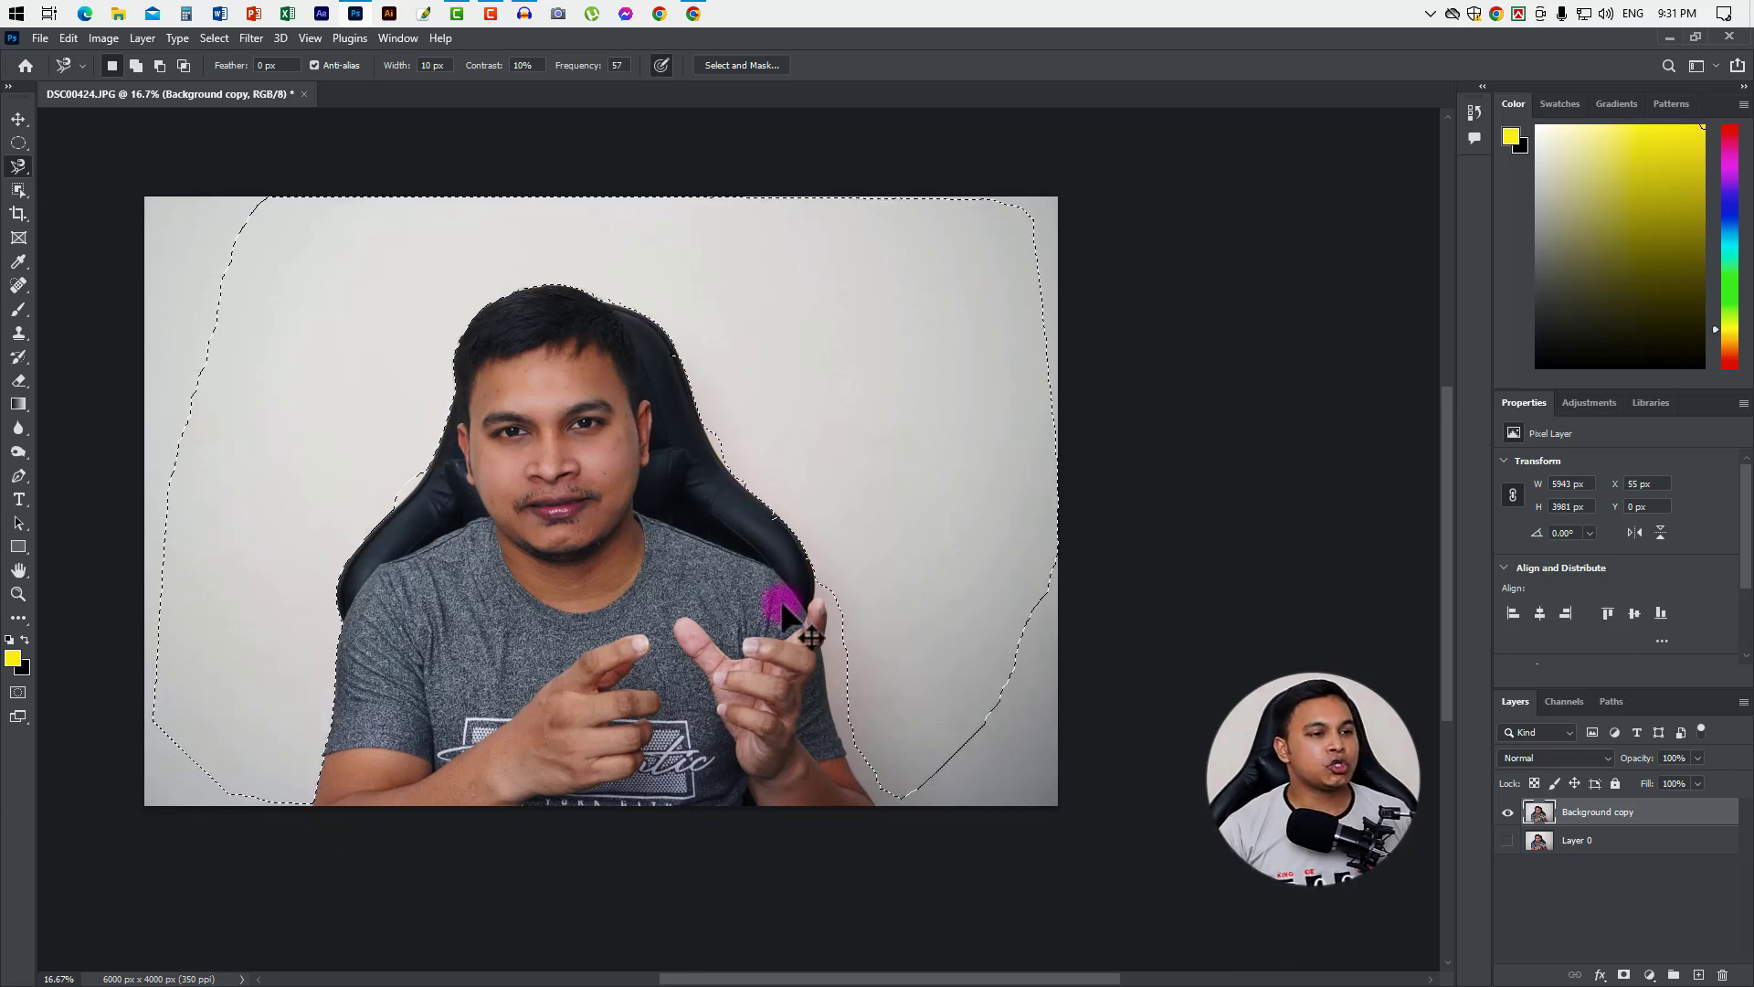
key(ctrl+d)
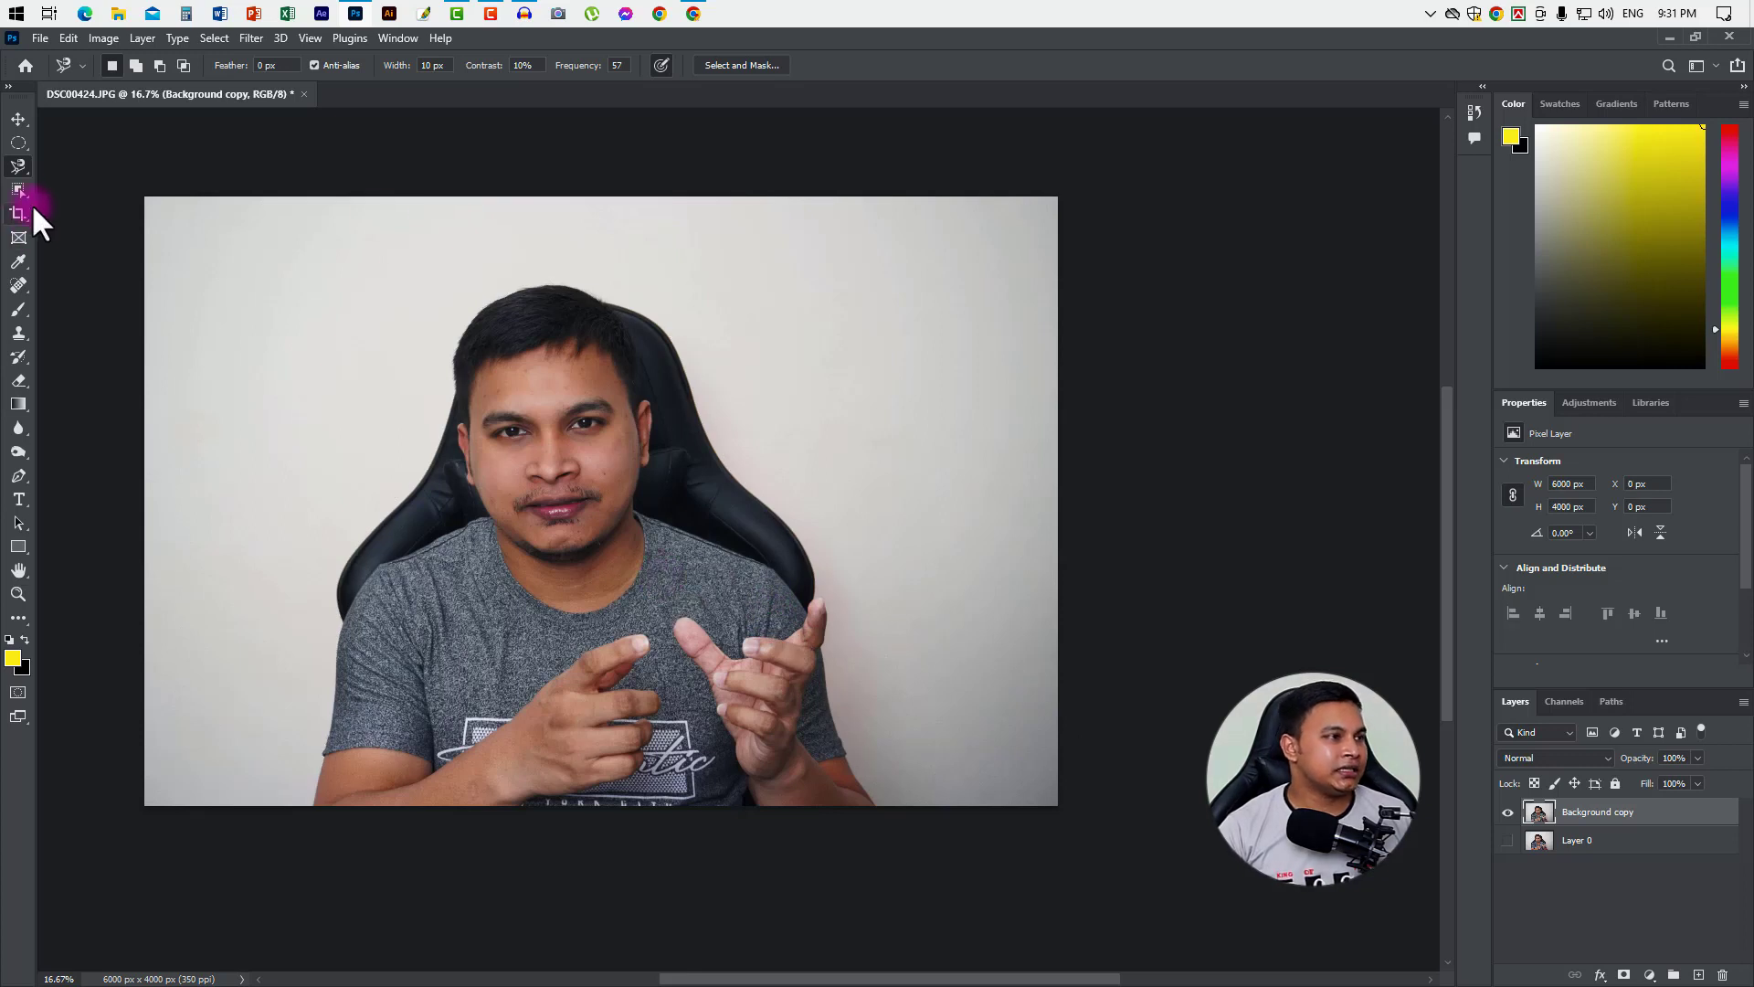
Cycle through the Lasso and Object Selection tools, then switch to the Pen Tool.
right_click(16, 157)
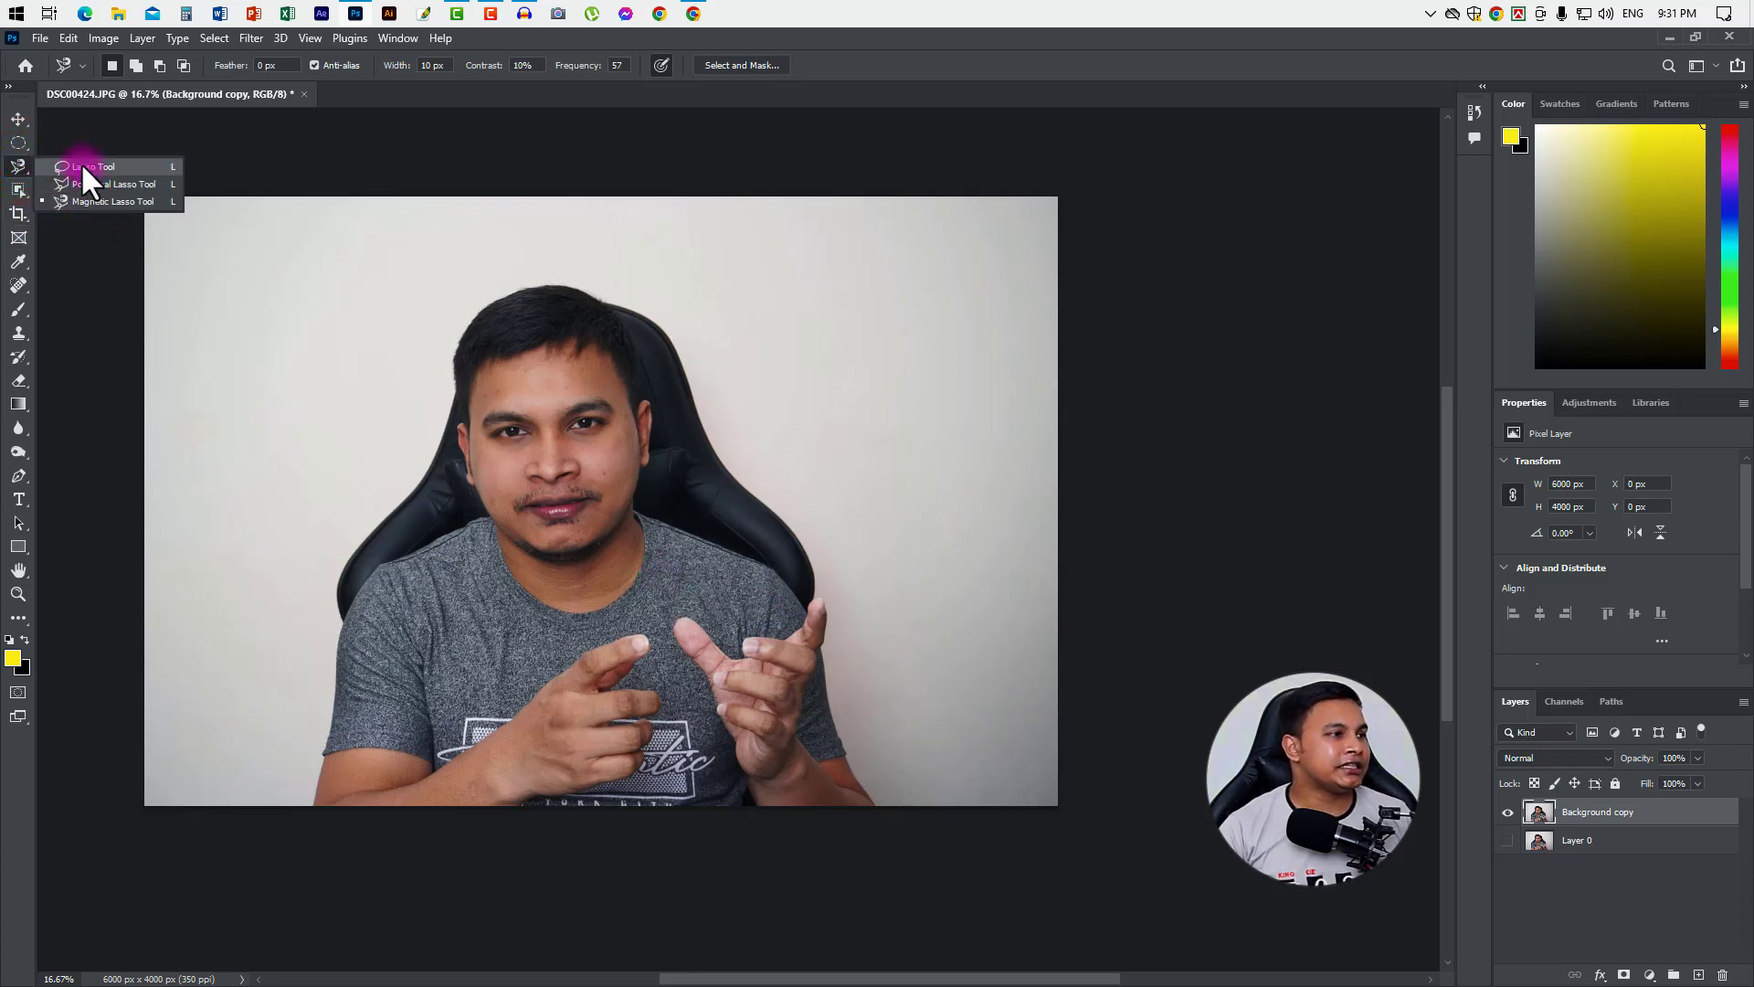
click(82, 166)
right_click(19, 167)
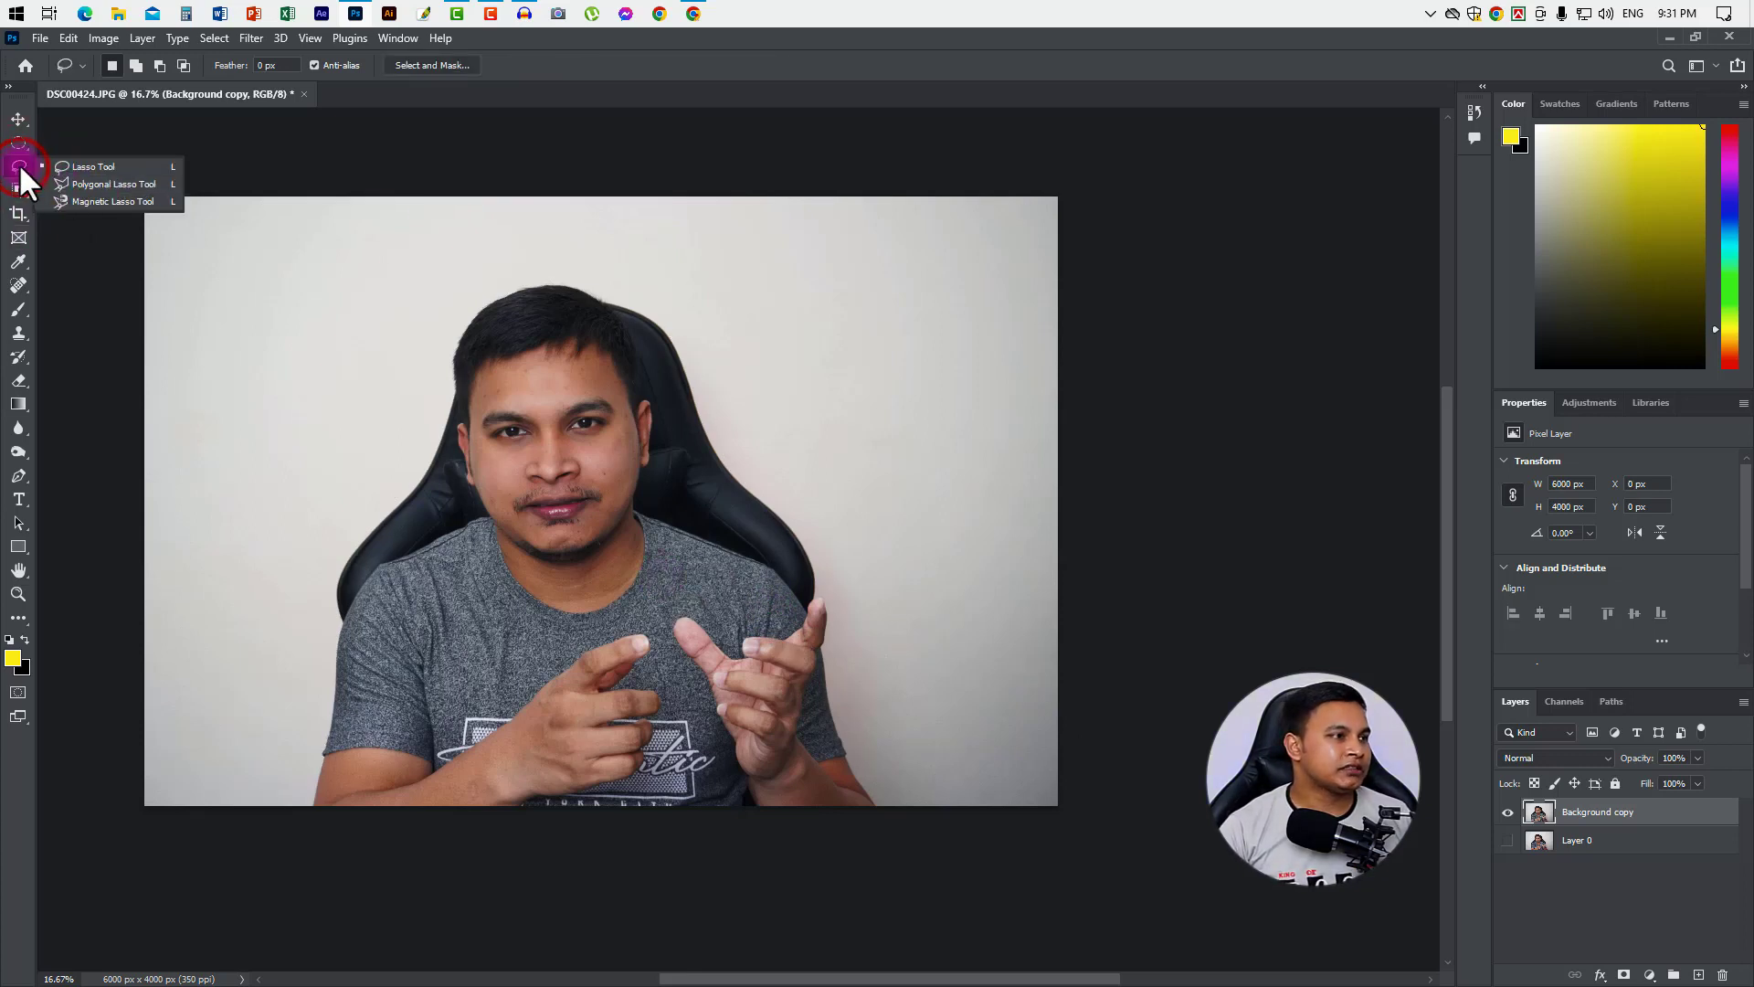
click(16, 188)
right_click(15, 188)
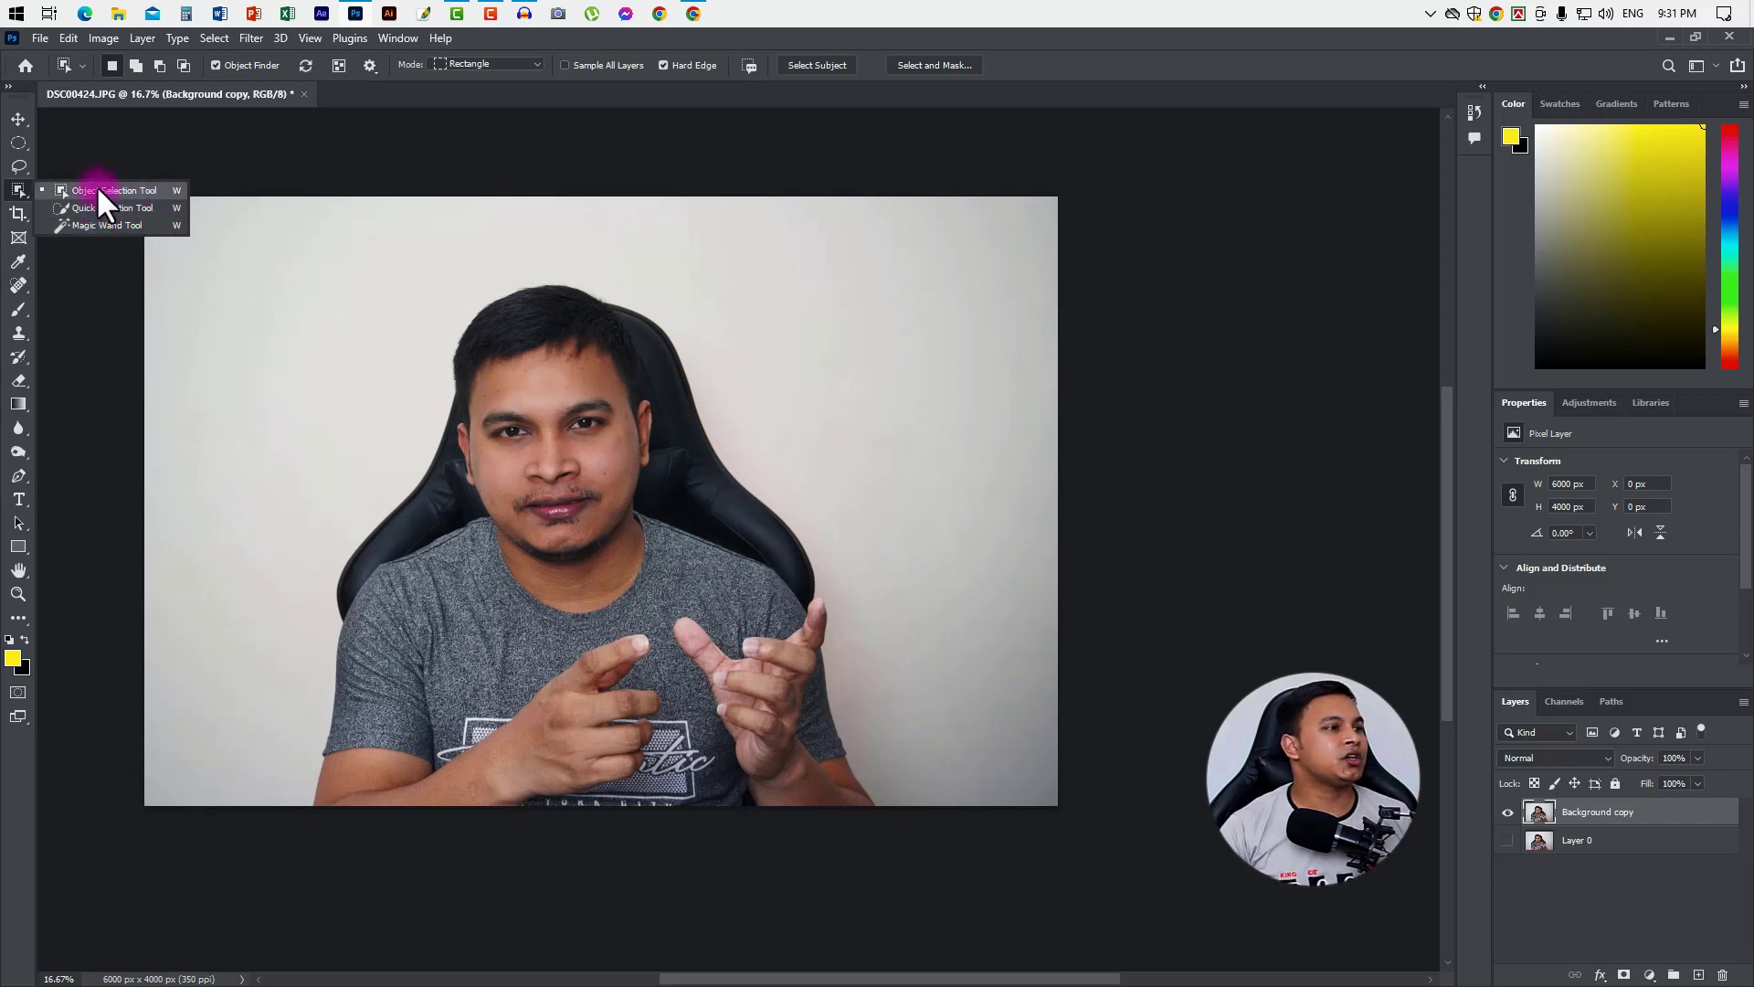
click(144, 192)
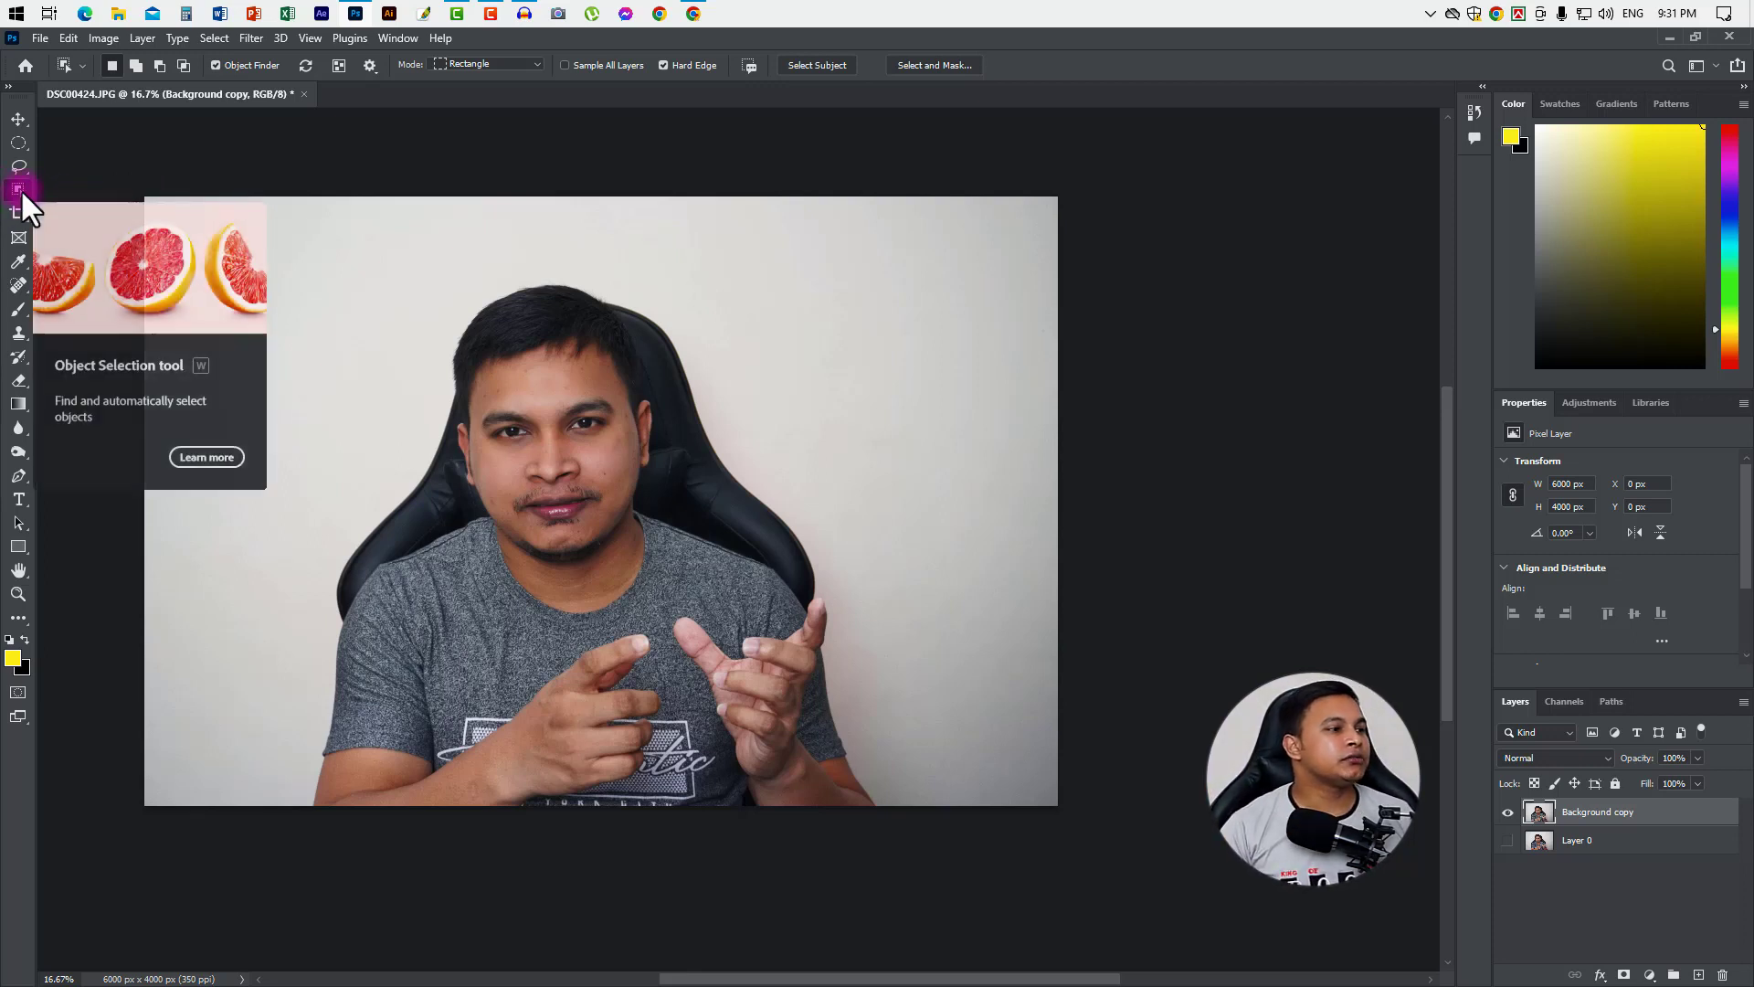
click(20, 475)
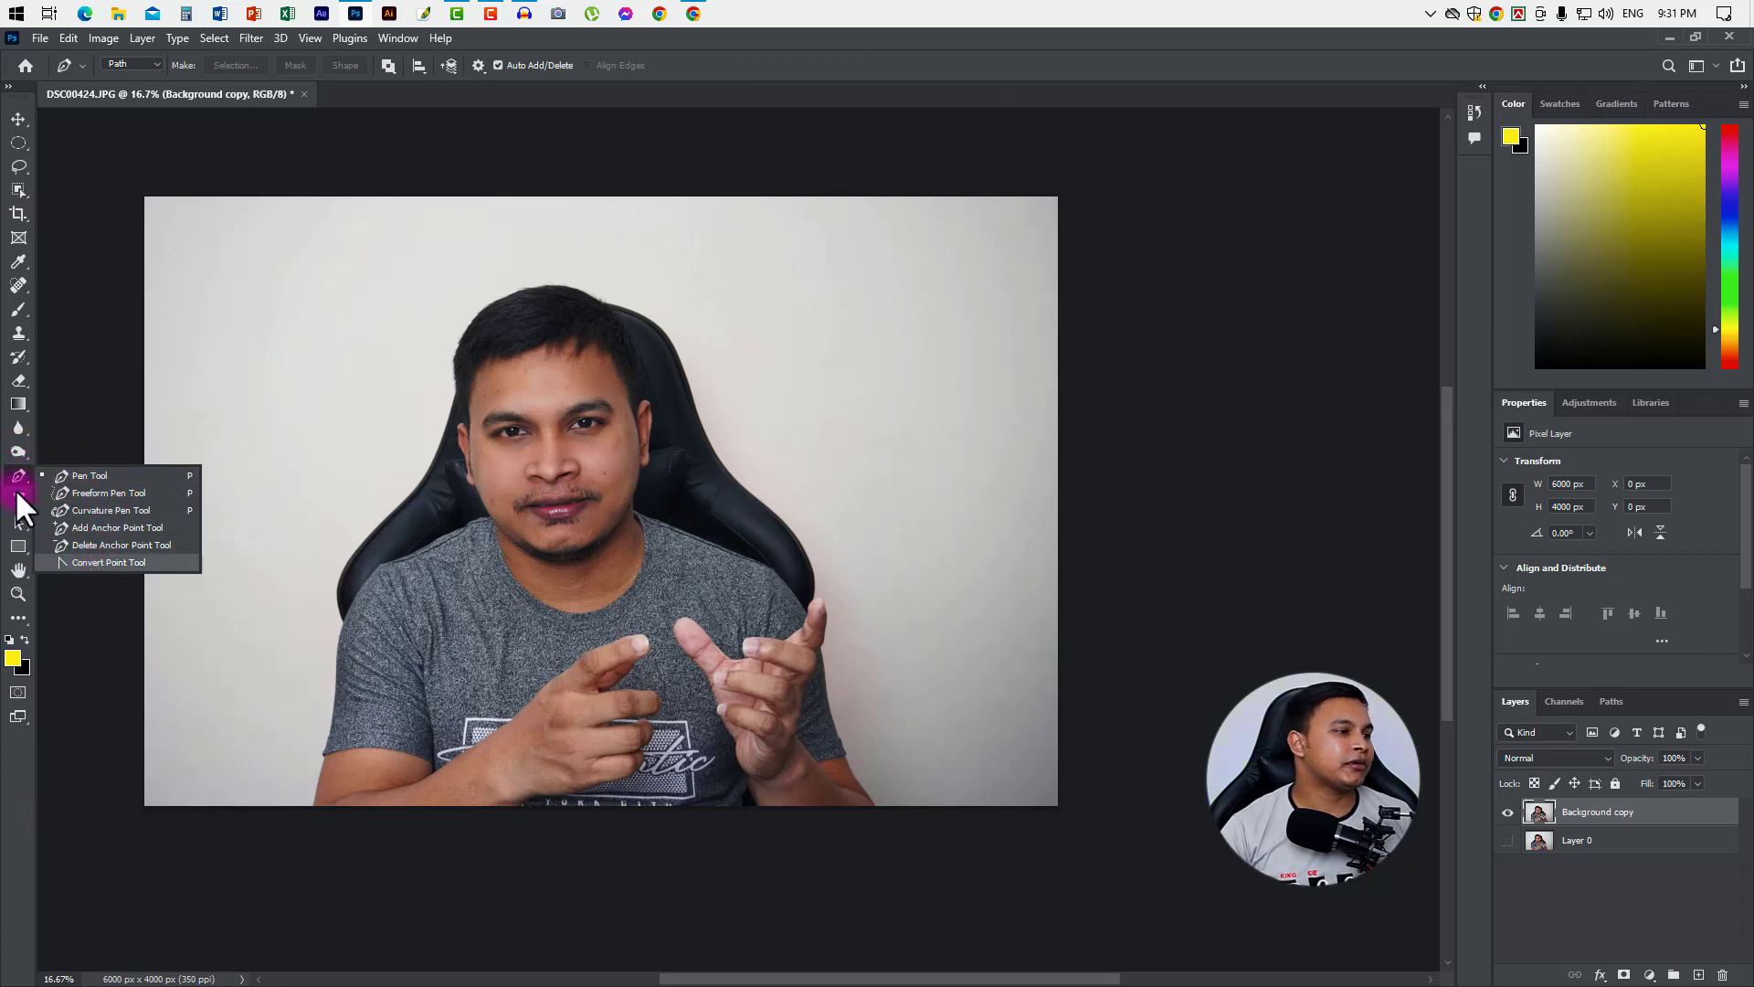
Zoom in on the lower arm and place the first two Pen anchor points up its edge.
click(102, 474)
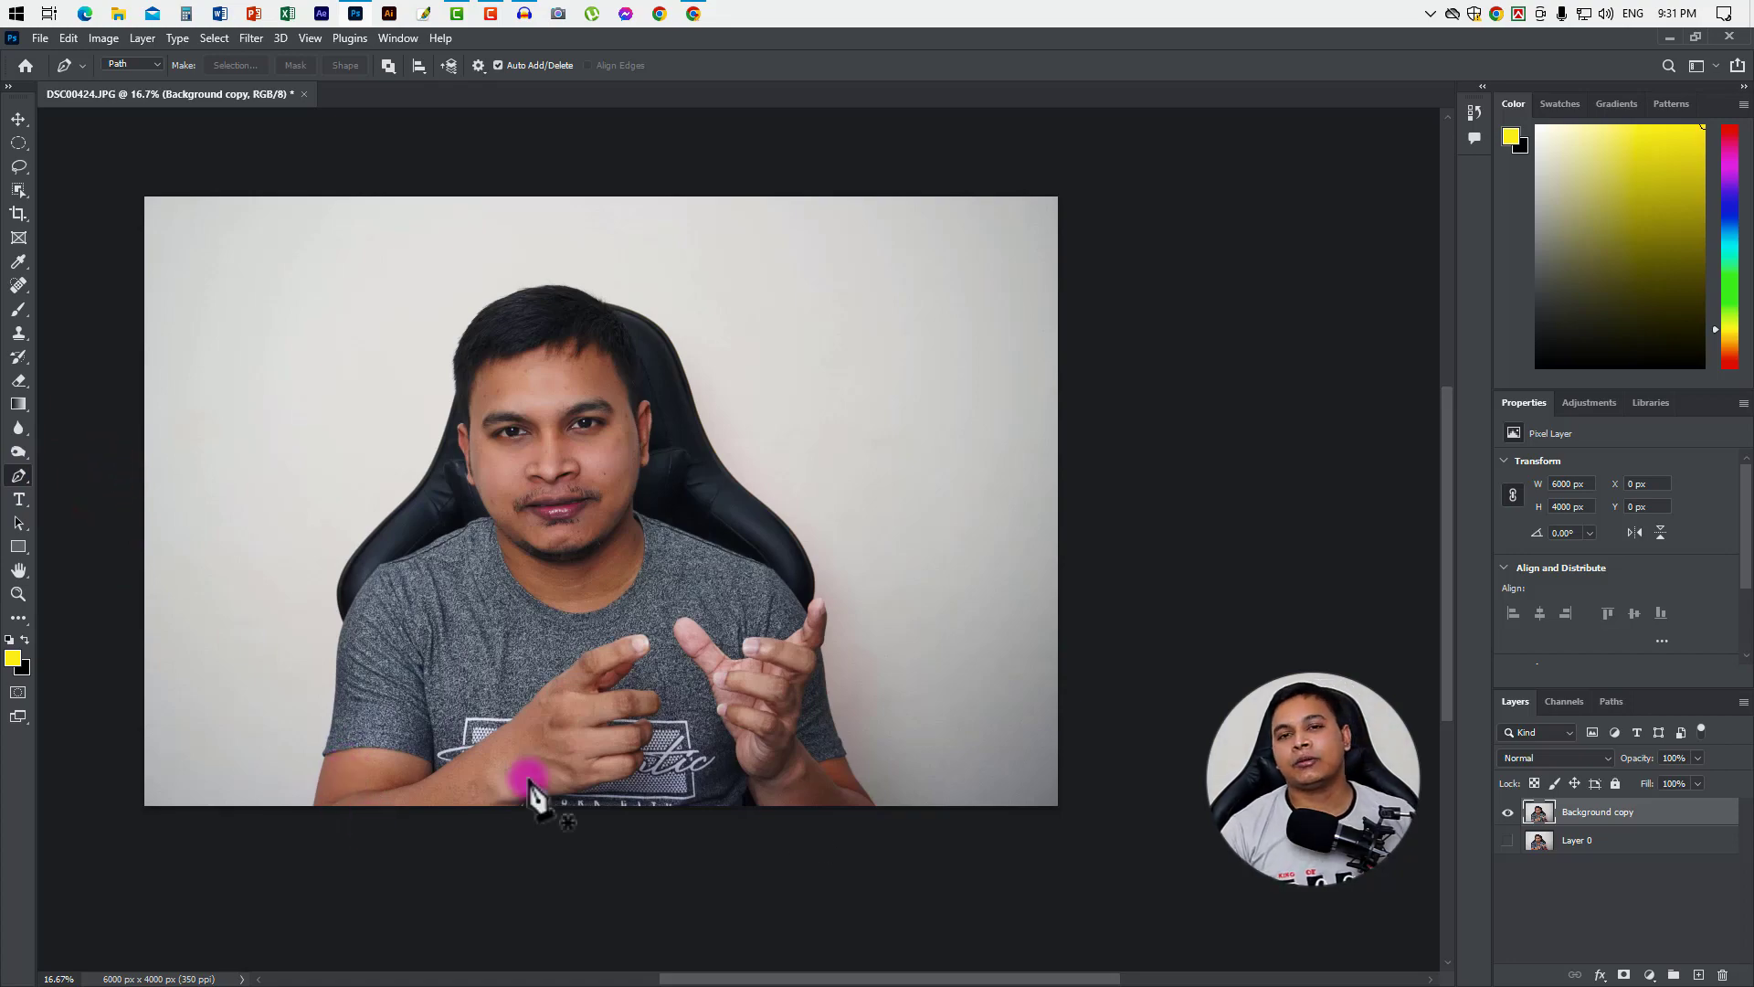
ctrl+click(355, 734)
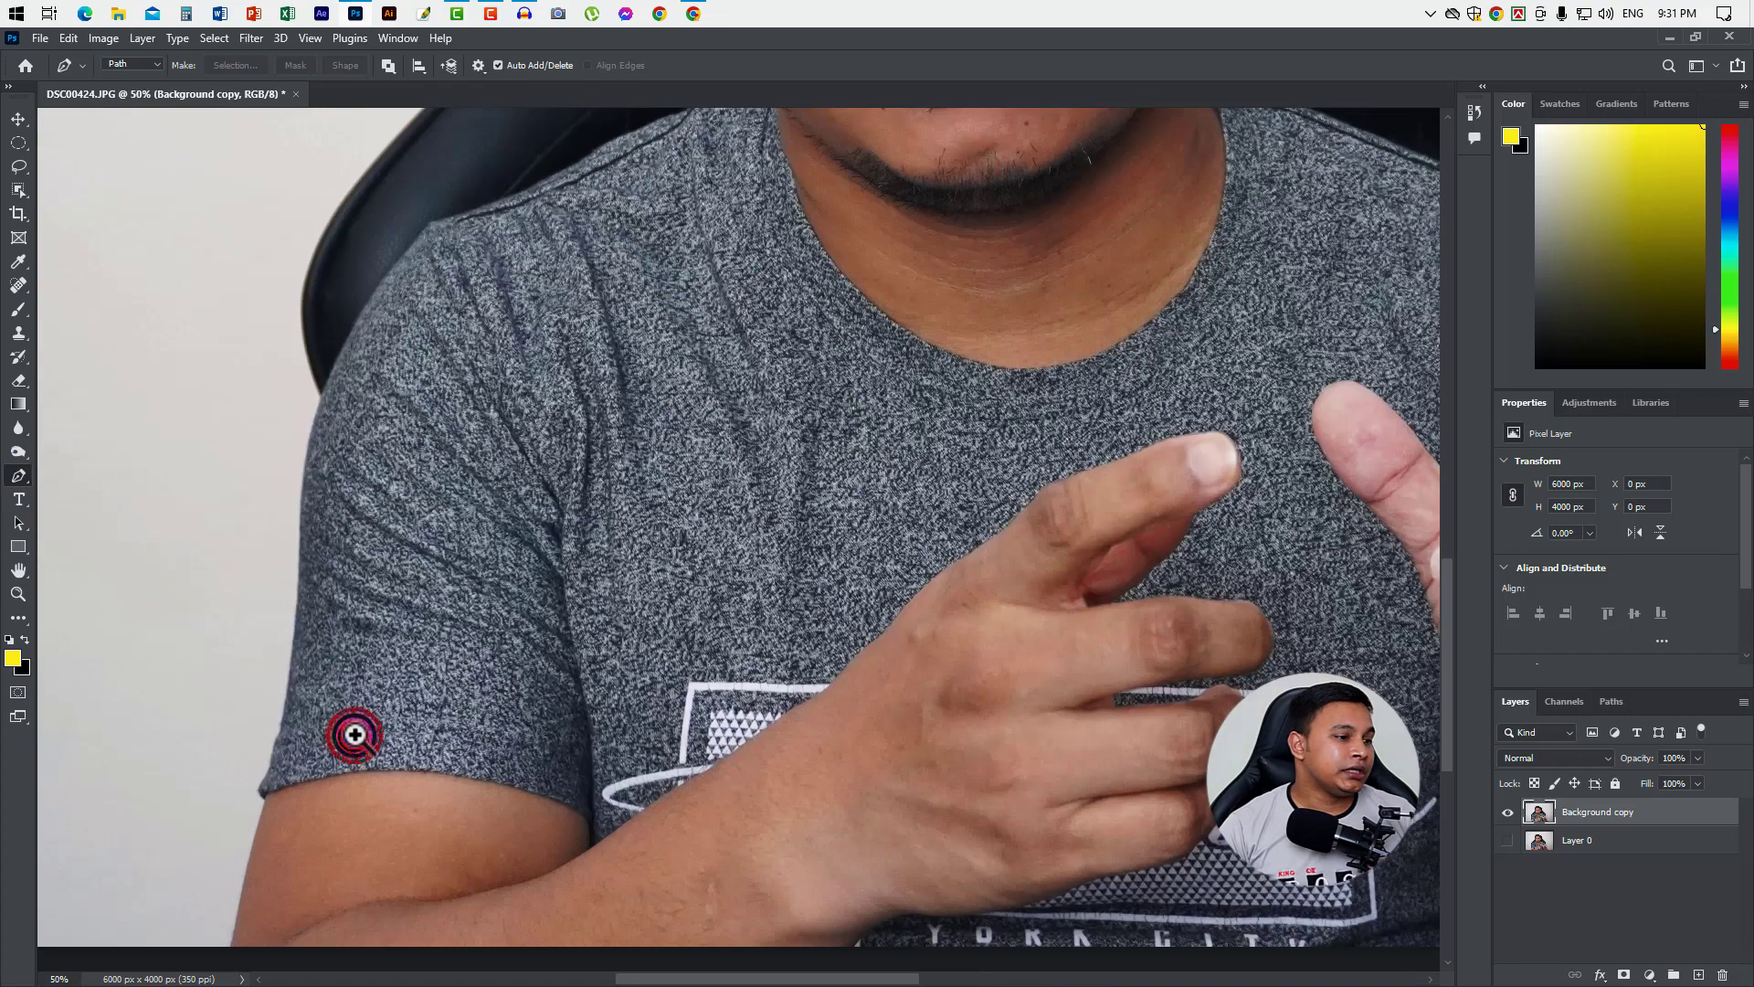
ctrl+click(354, 735)
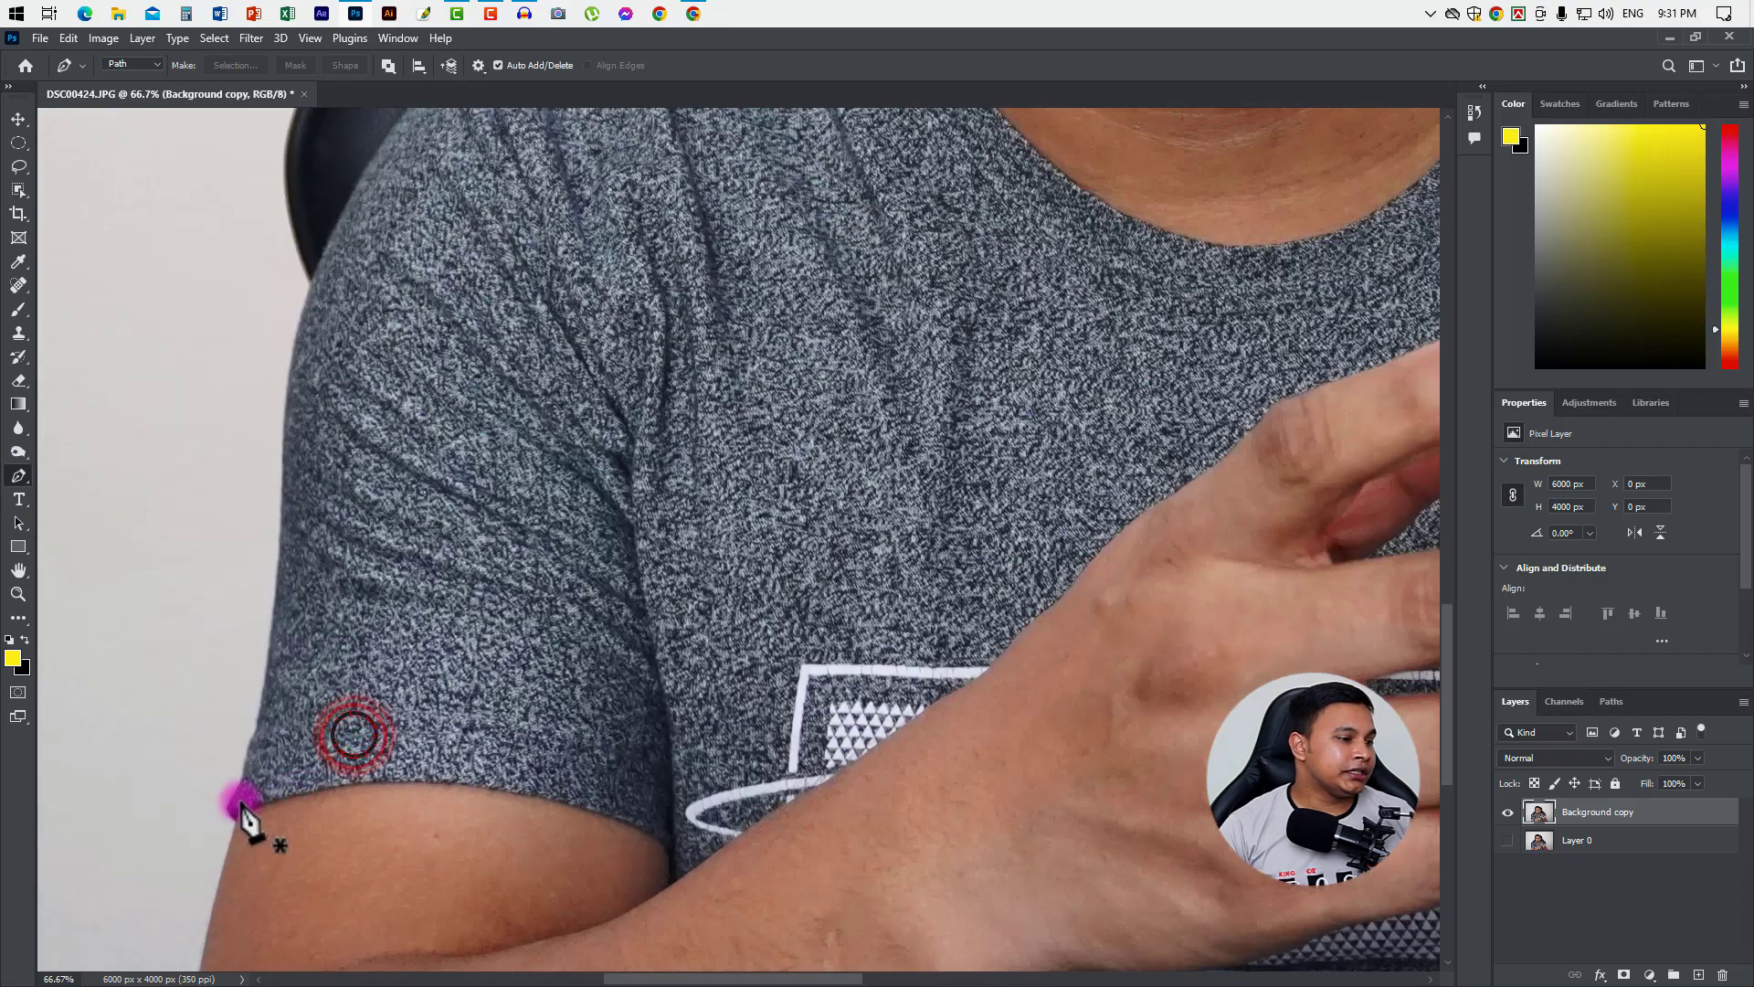
click(219, 877)
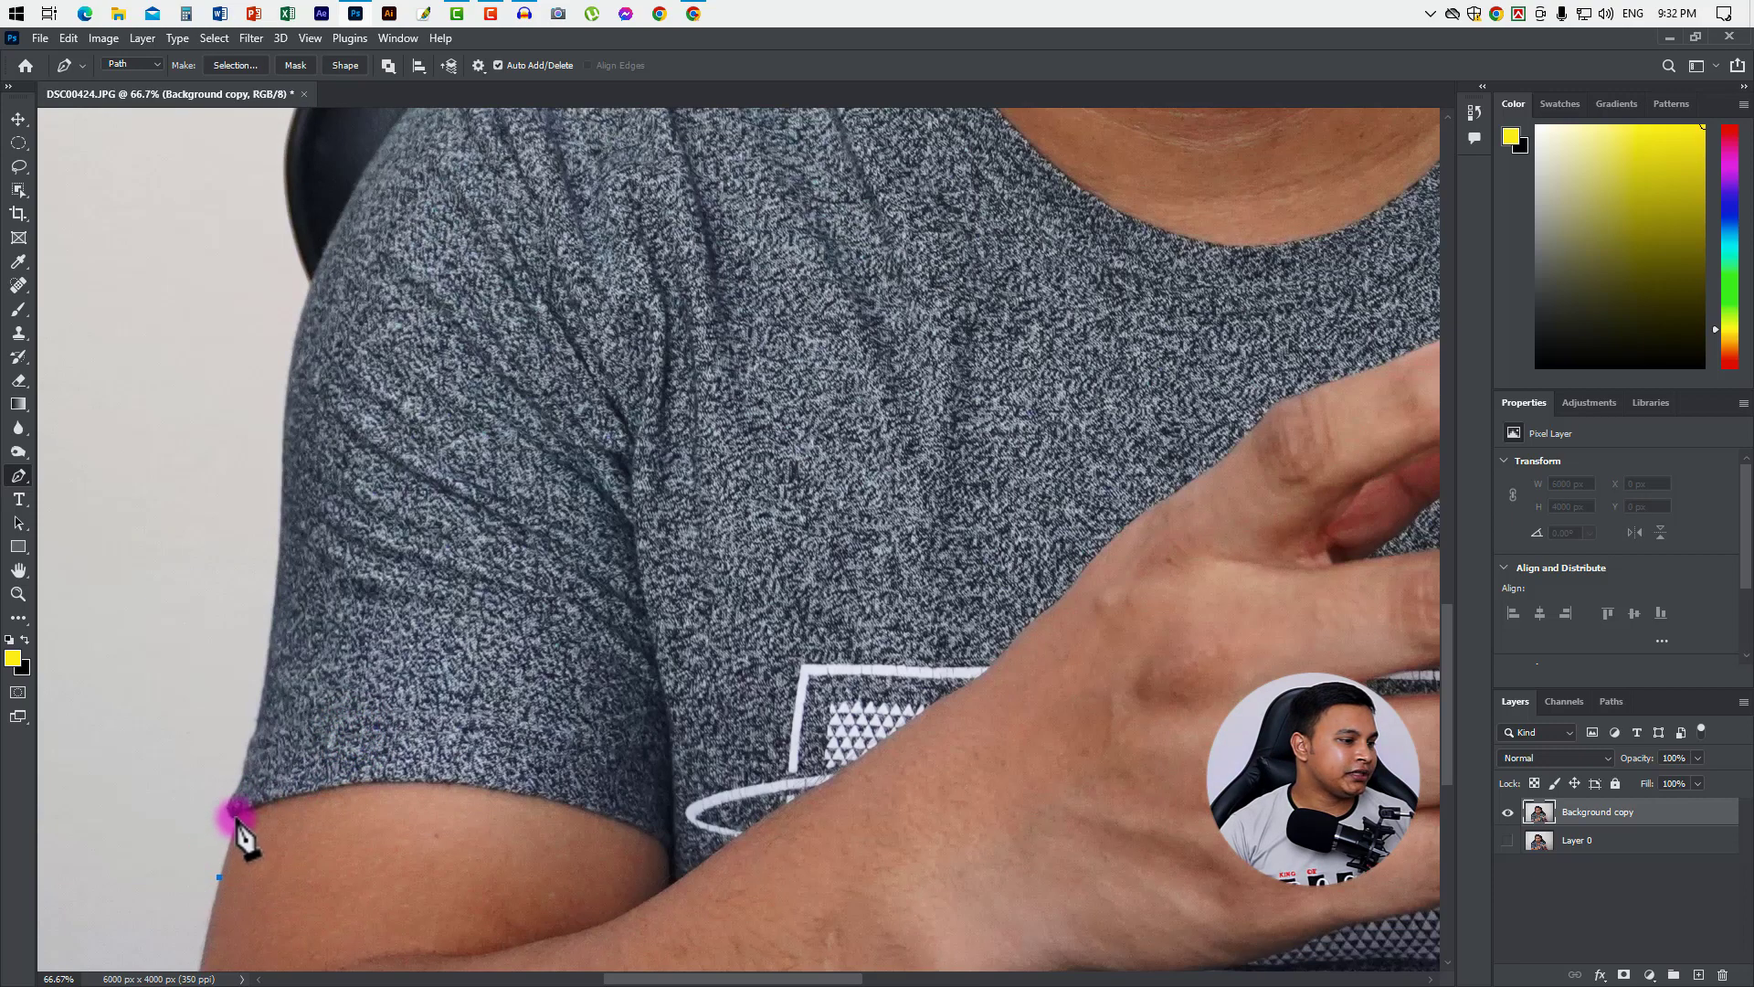
click(236, 815)
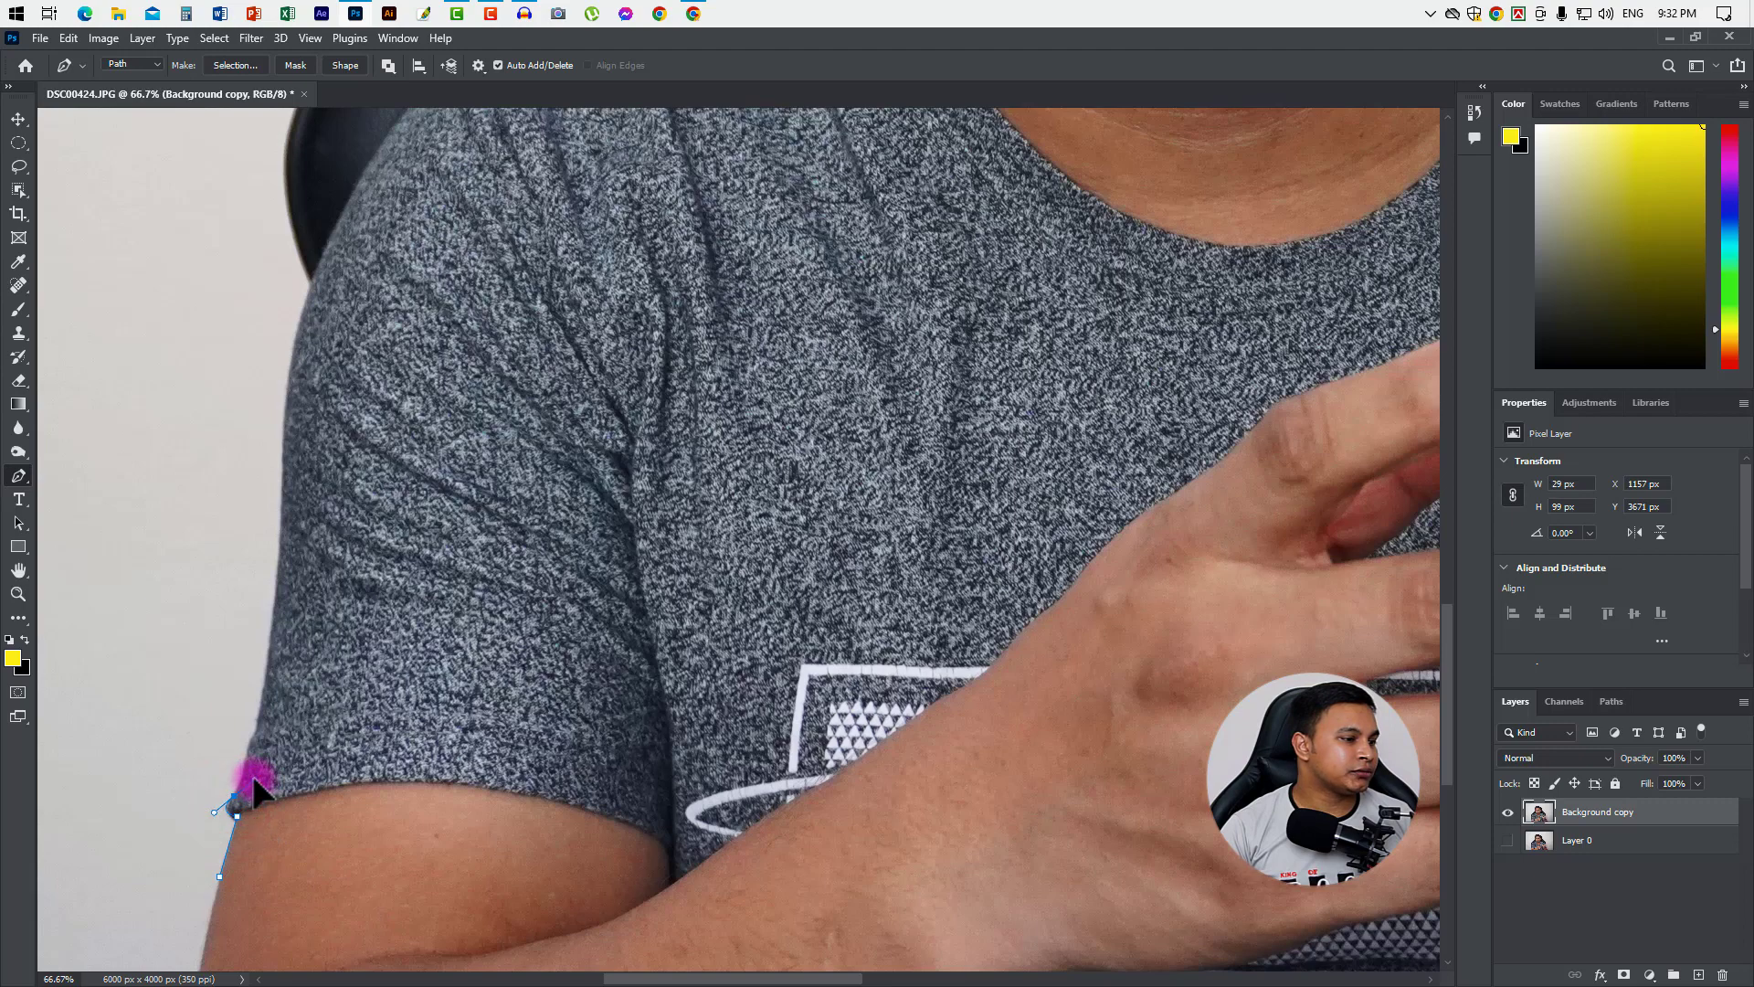
scroll(235, 810, up, 1)
scroll(236, 805, up, 1)
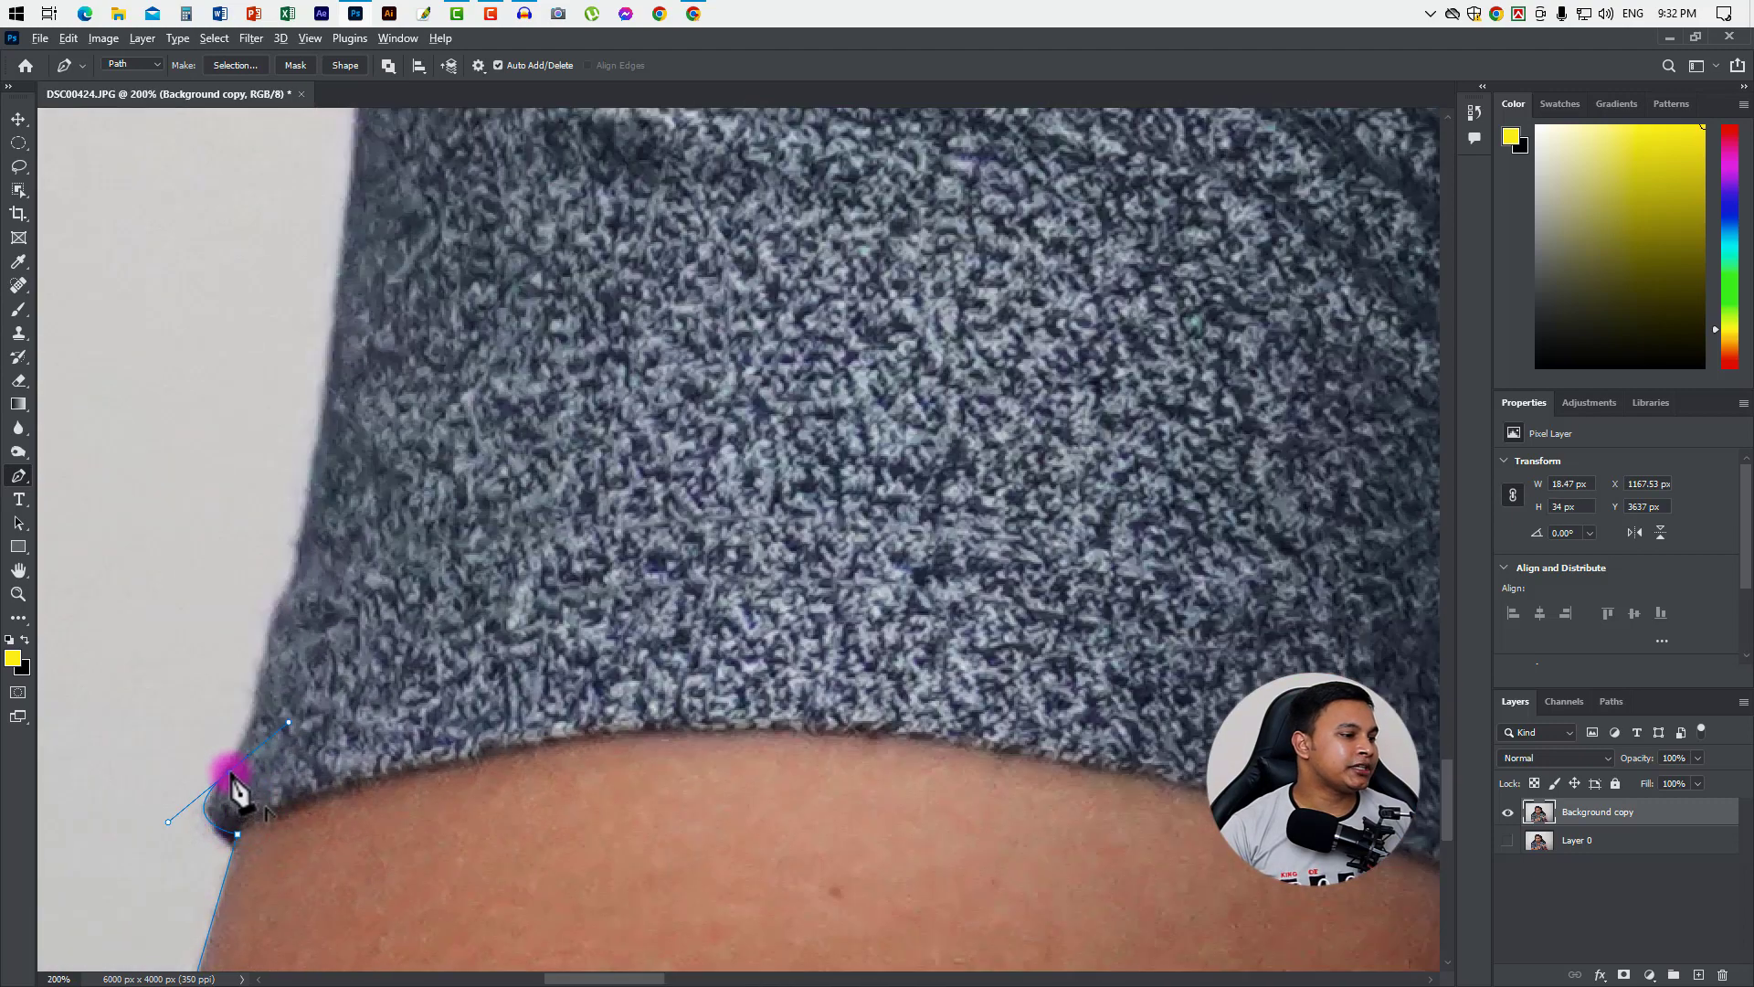
scroll(315, 629, down, 1)
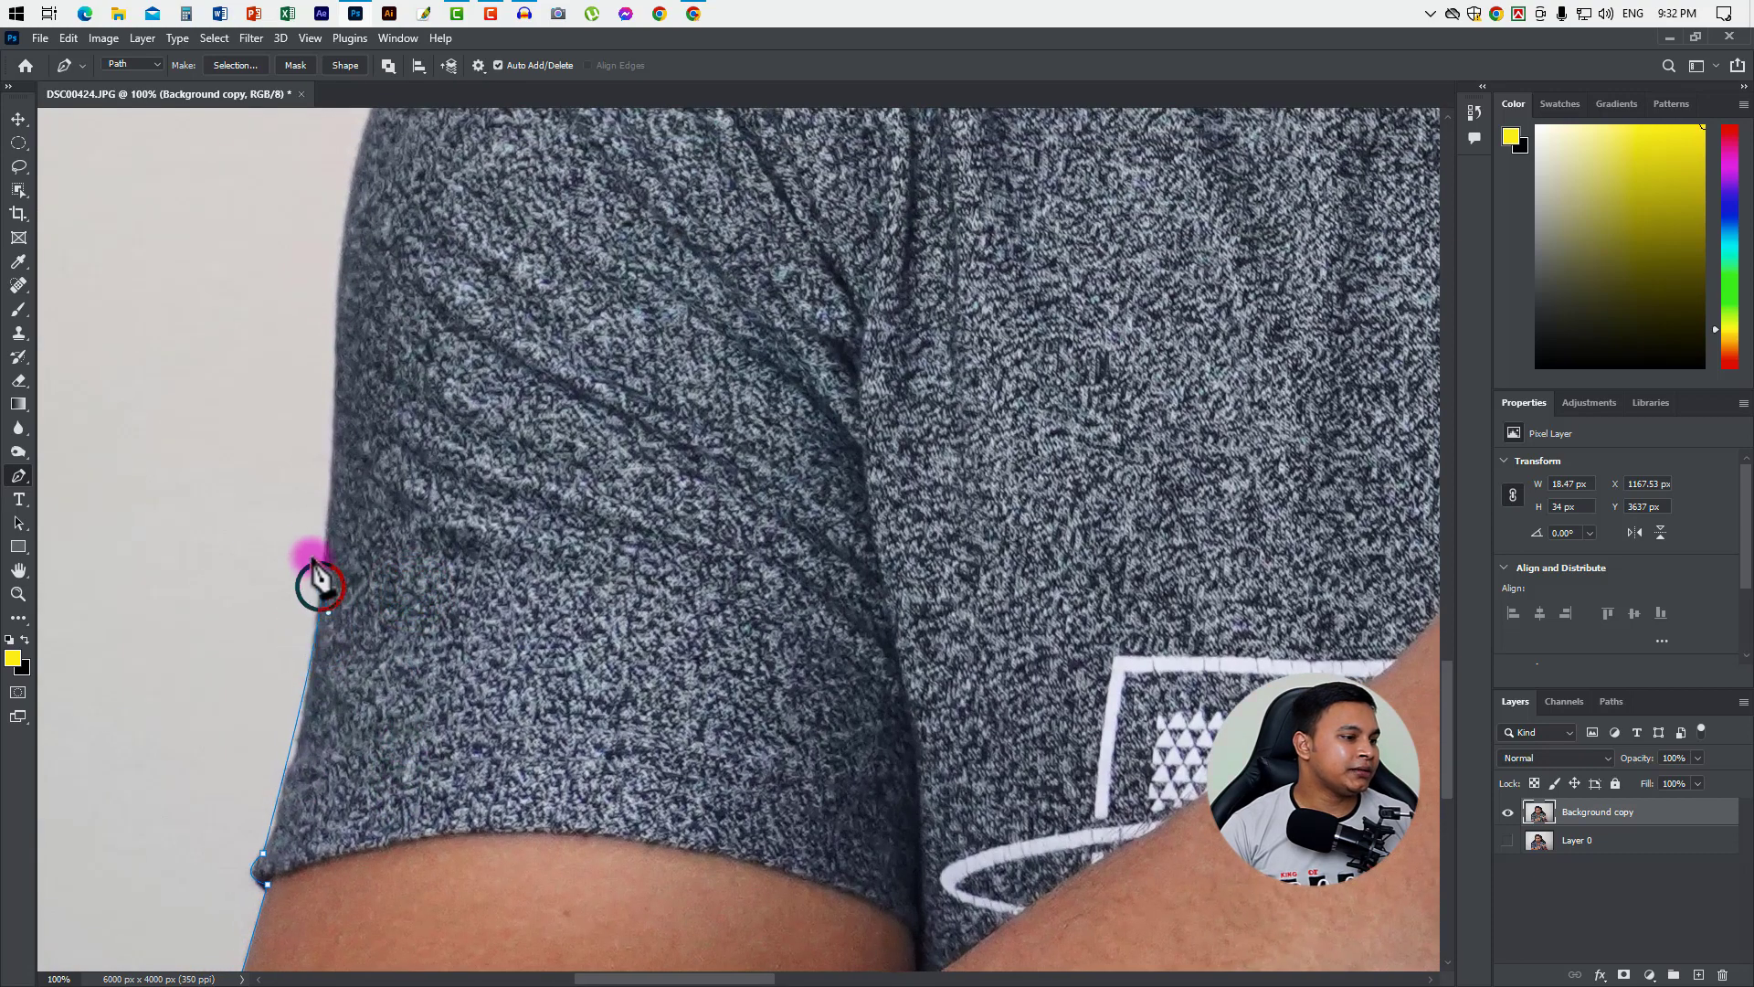
Add curved anchor points along the sleeve and up the shoulder edge.
mouse_move(320, 586)
mouse_down()
mouse_move(307, 530)
mouse_move(325, 486)
mouse_up()
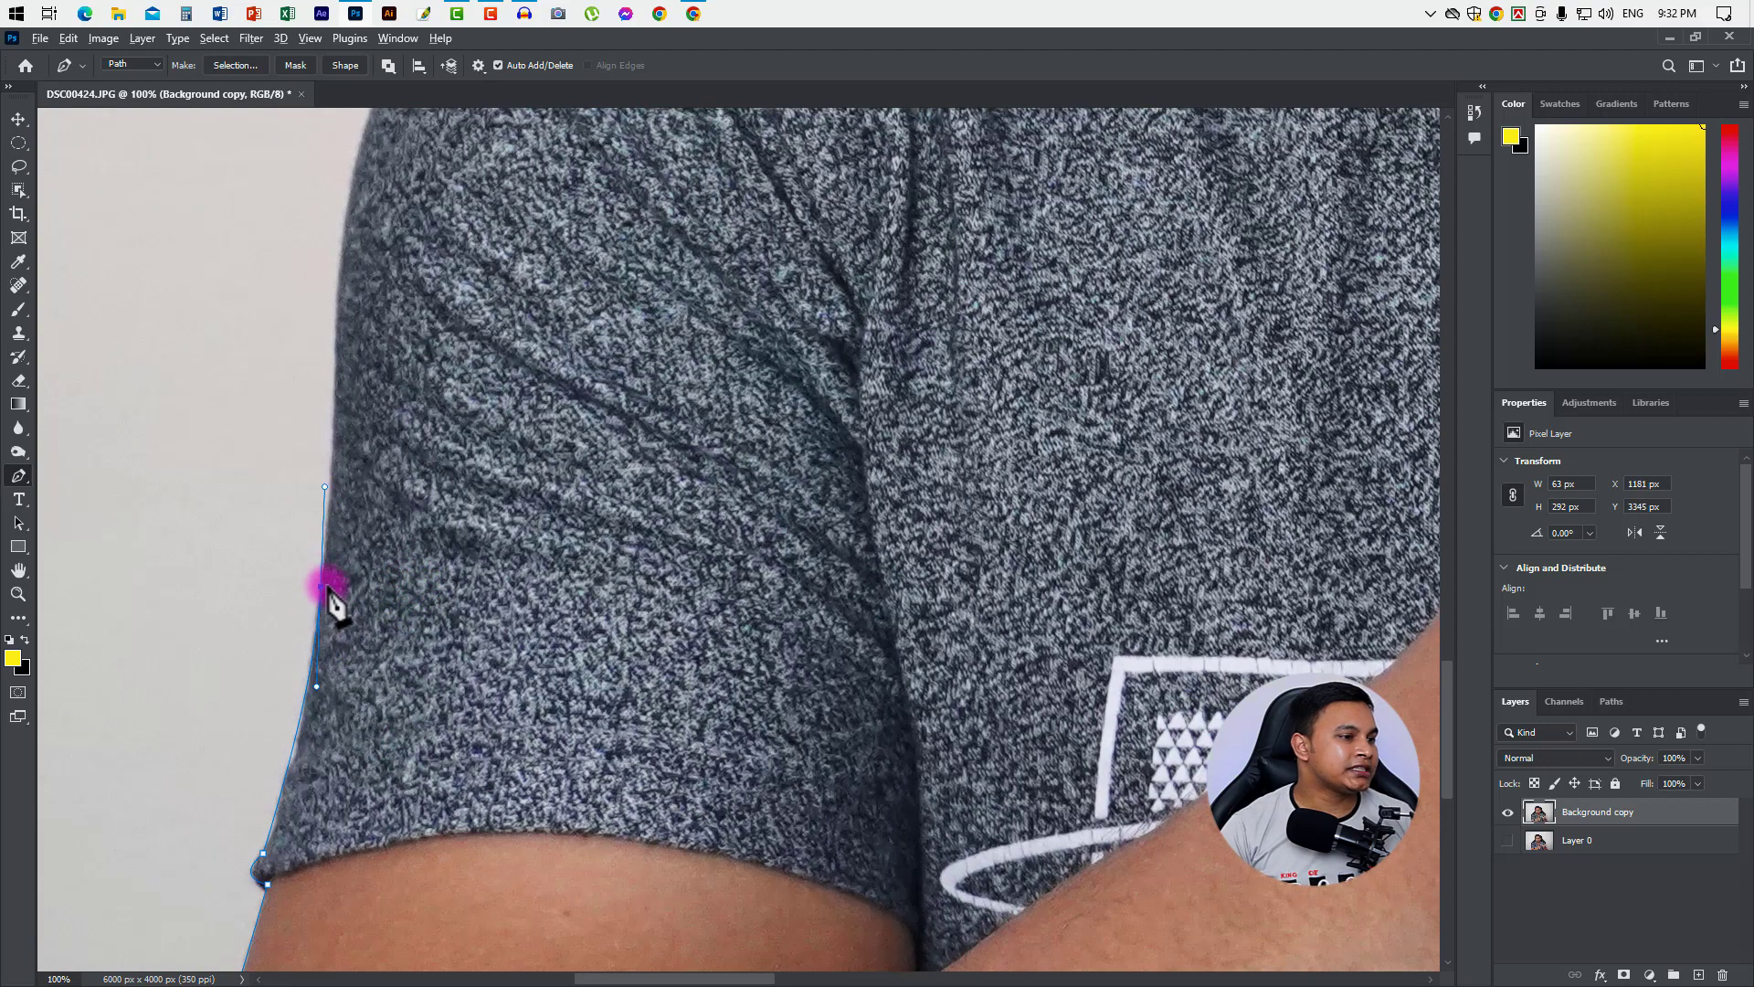
key(ctrl+minus)
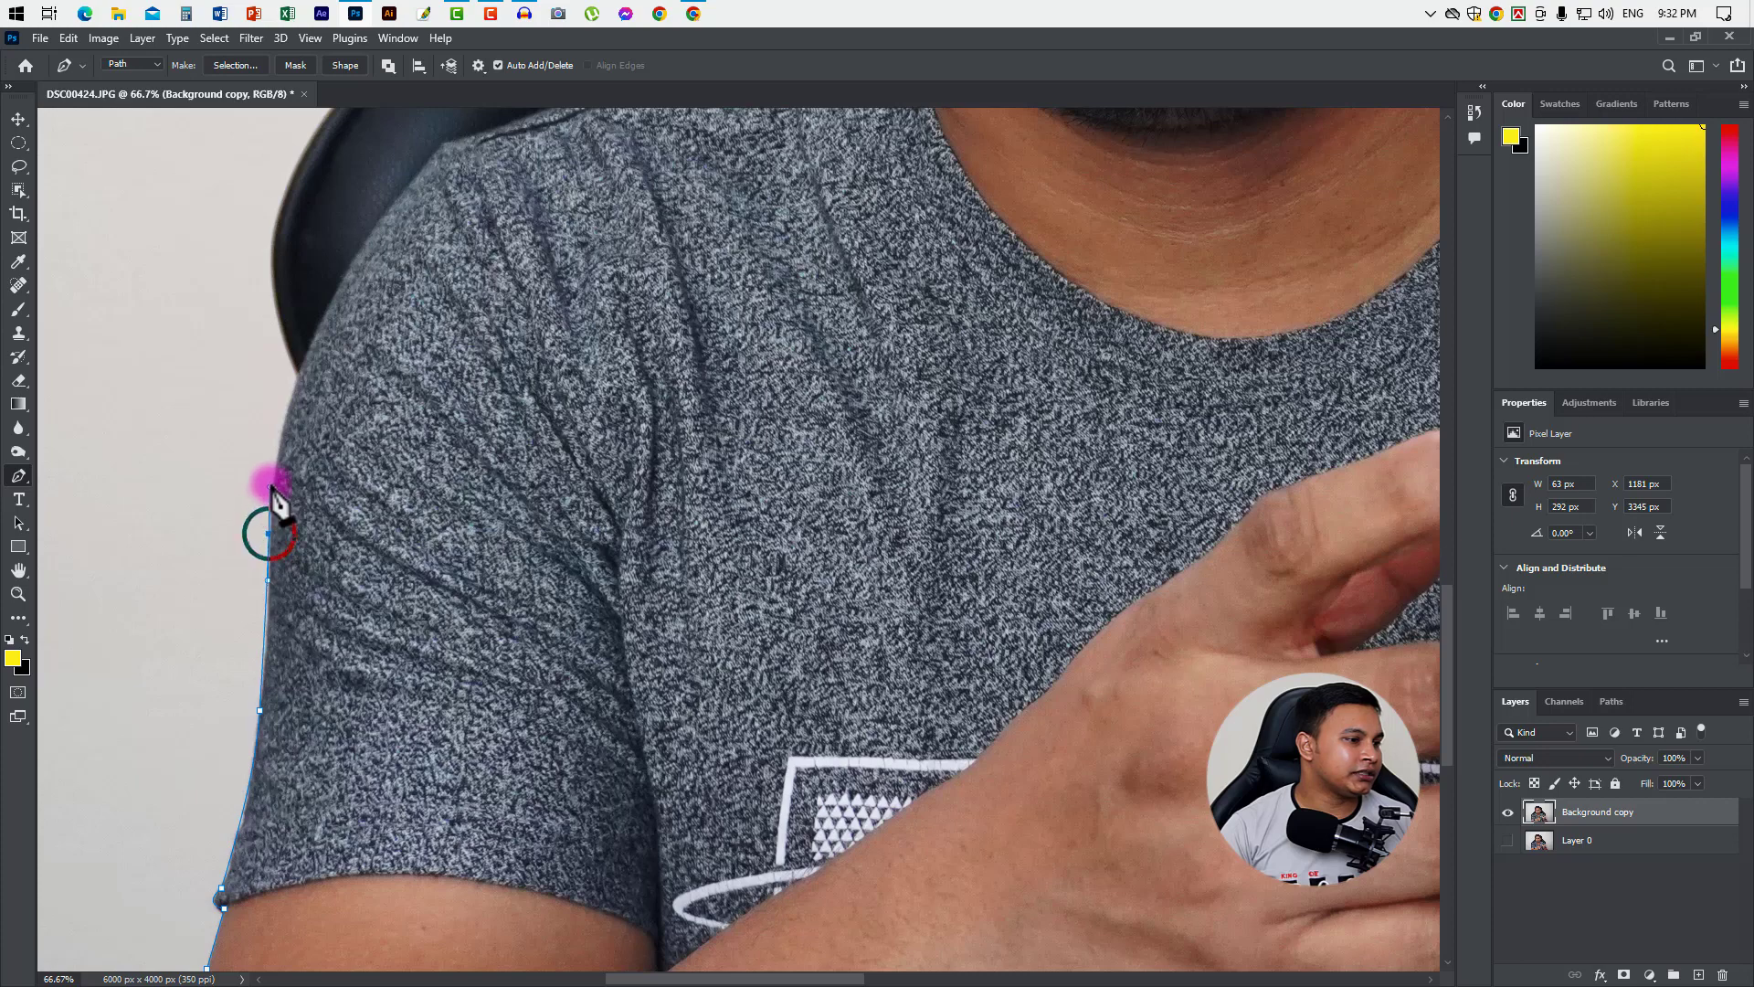
click(277, 452)
drag(268, 442, 269, 535)
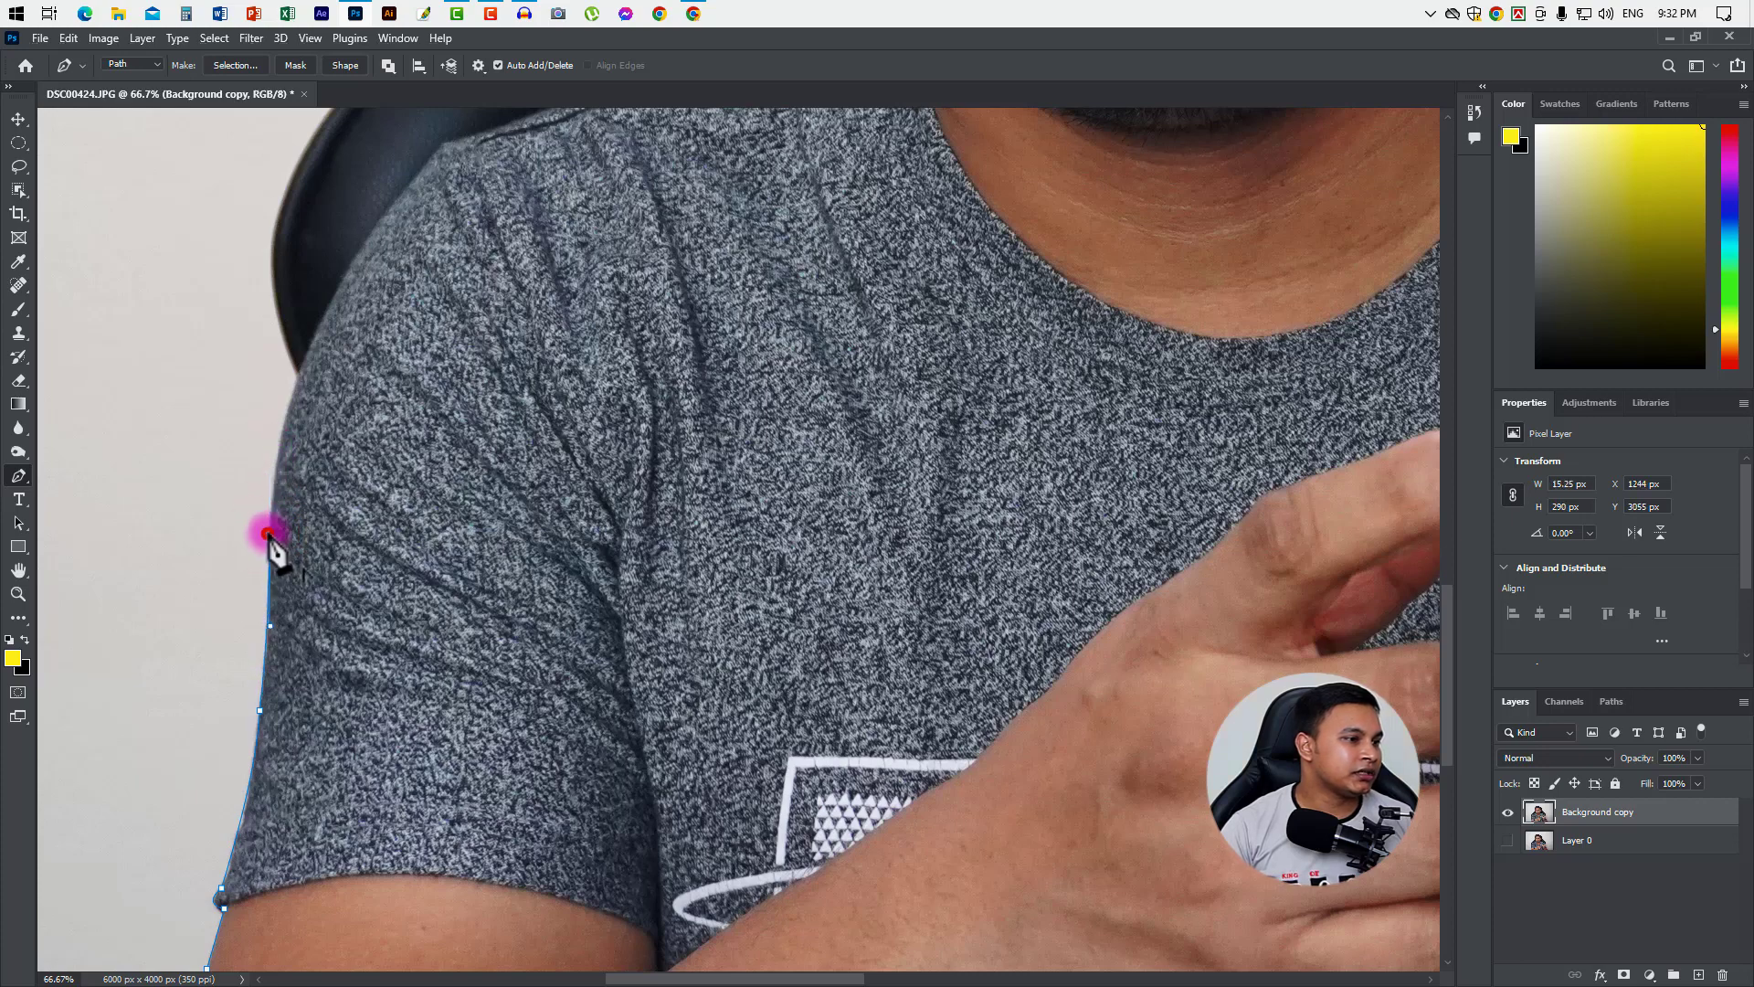
drag(314, 343, 348, 284)
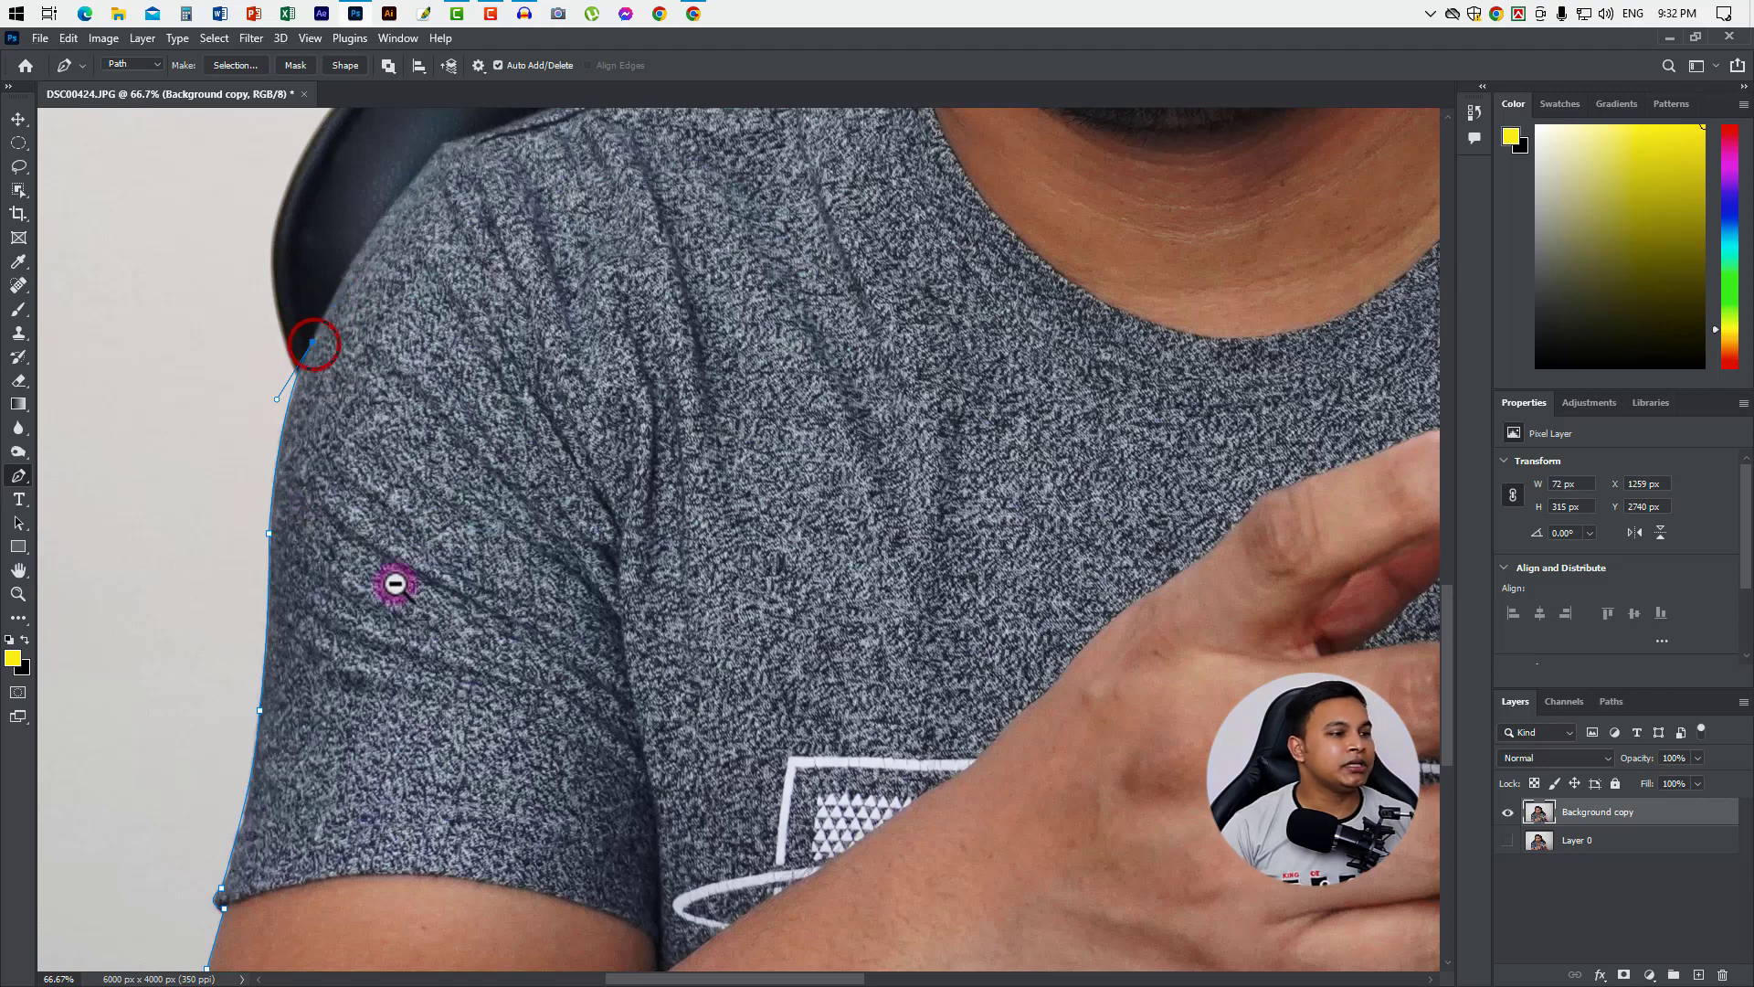
scroll(420, 639, down, 2)
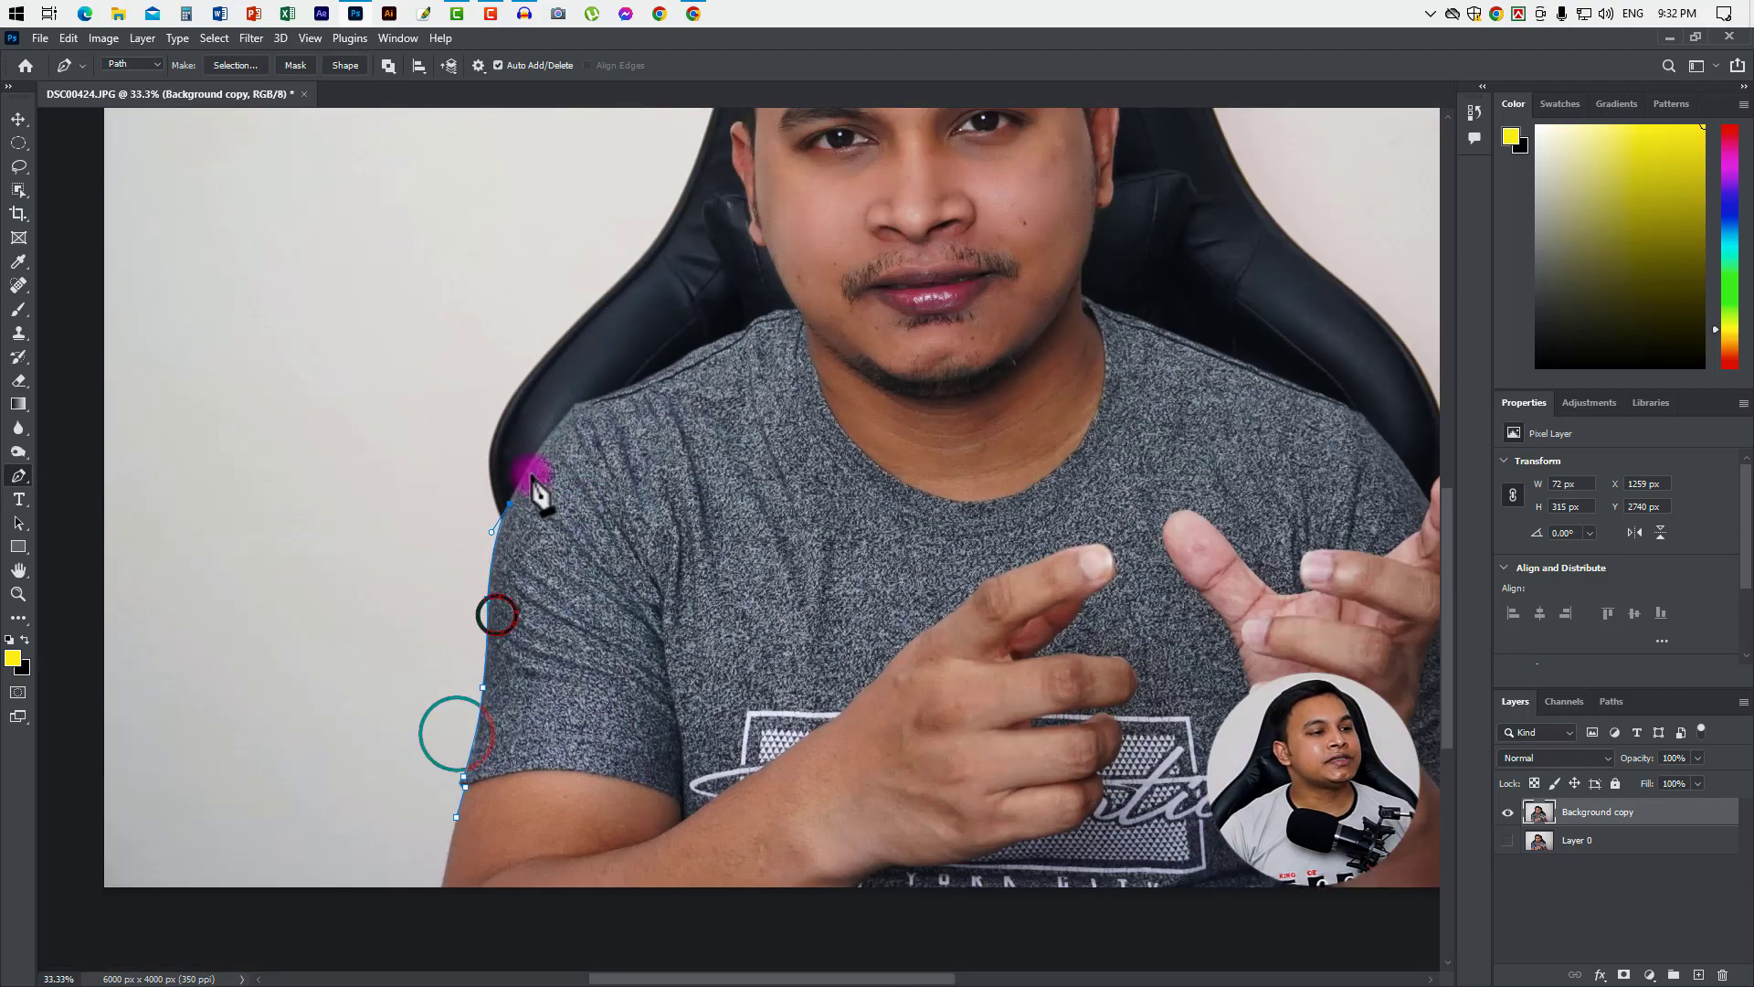
click(491, 399)
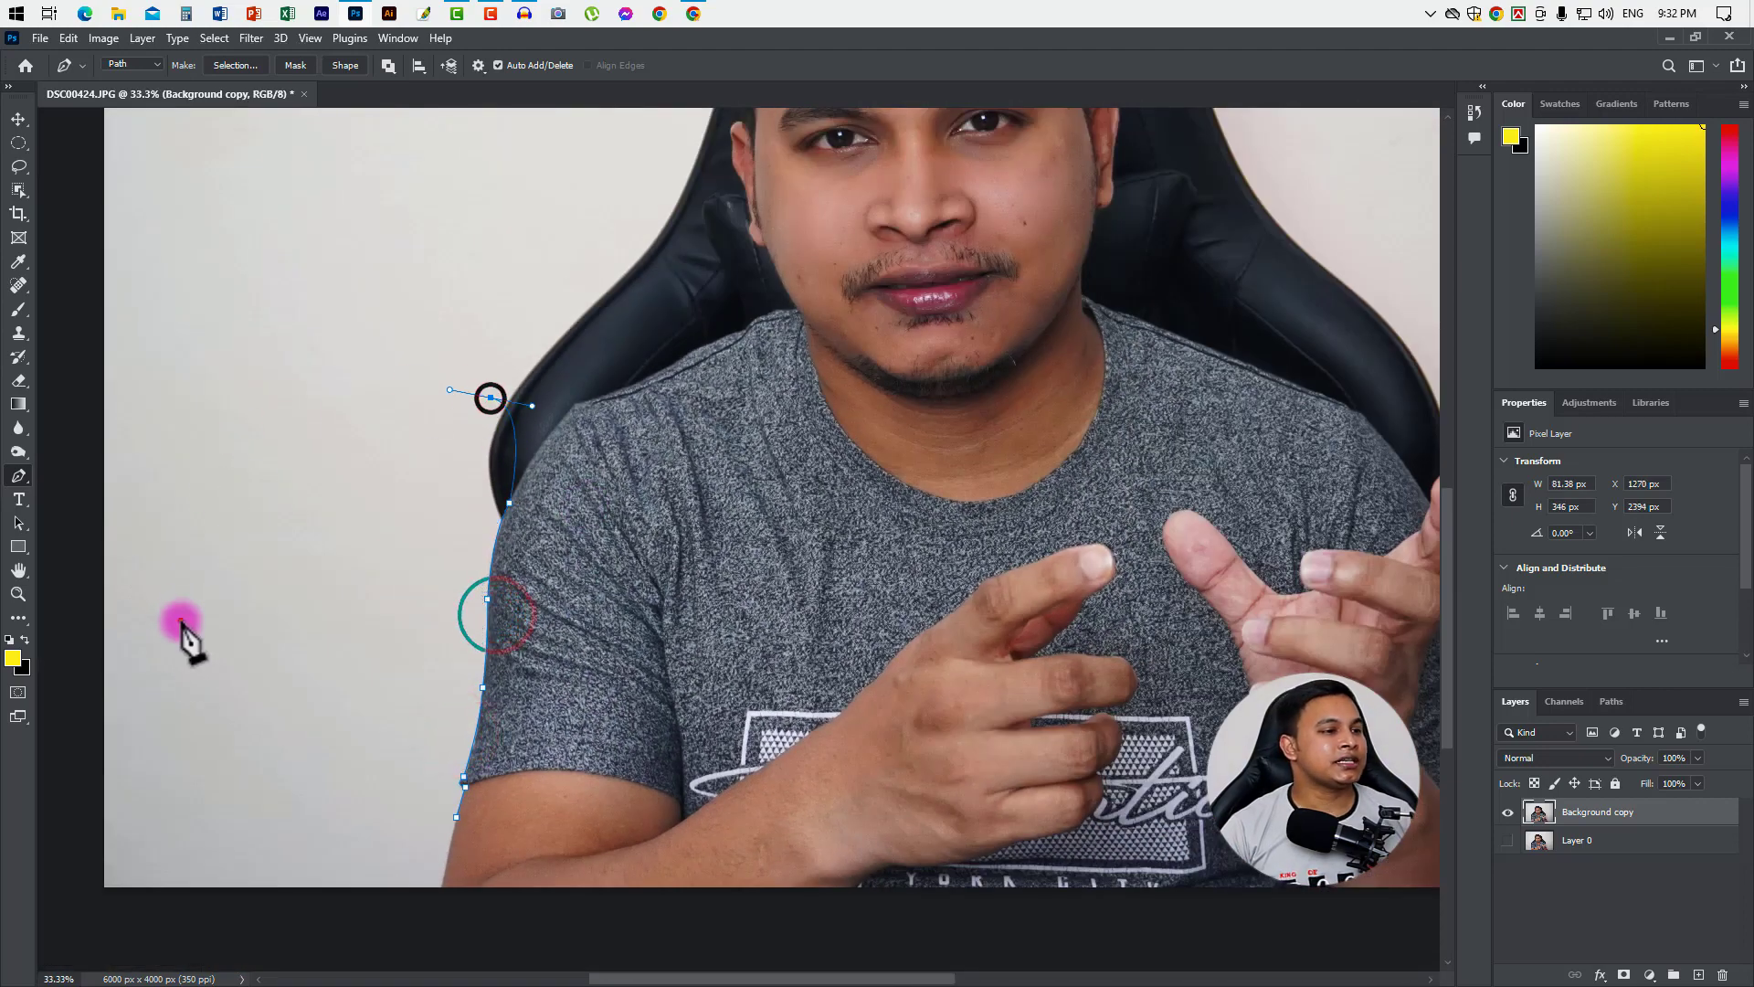
click(181, 619)
click(176, 733)
drag(284, 808, 305, 807)
click(399, 821)
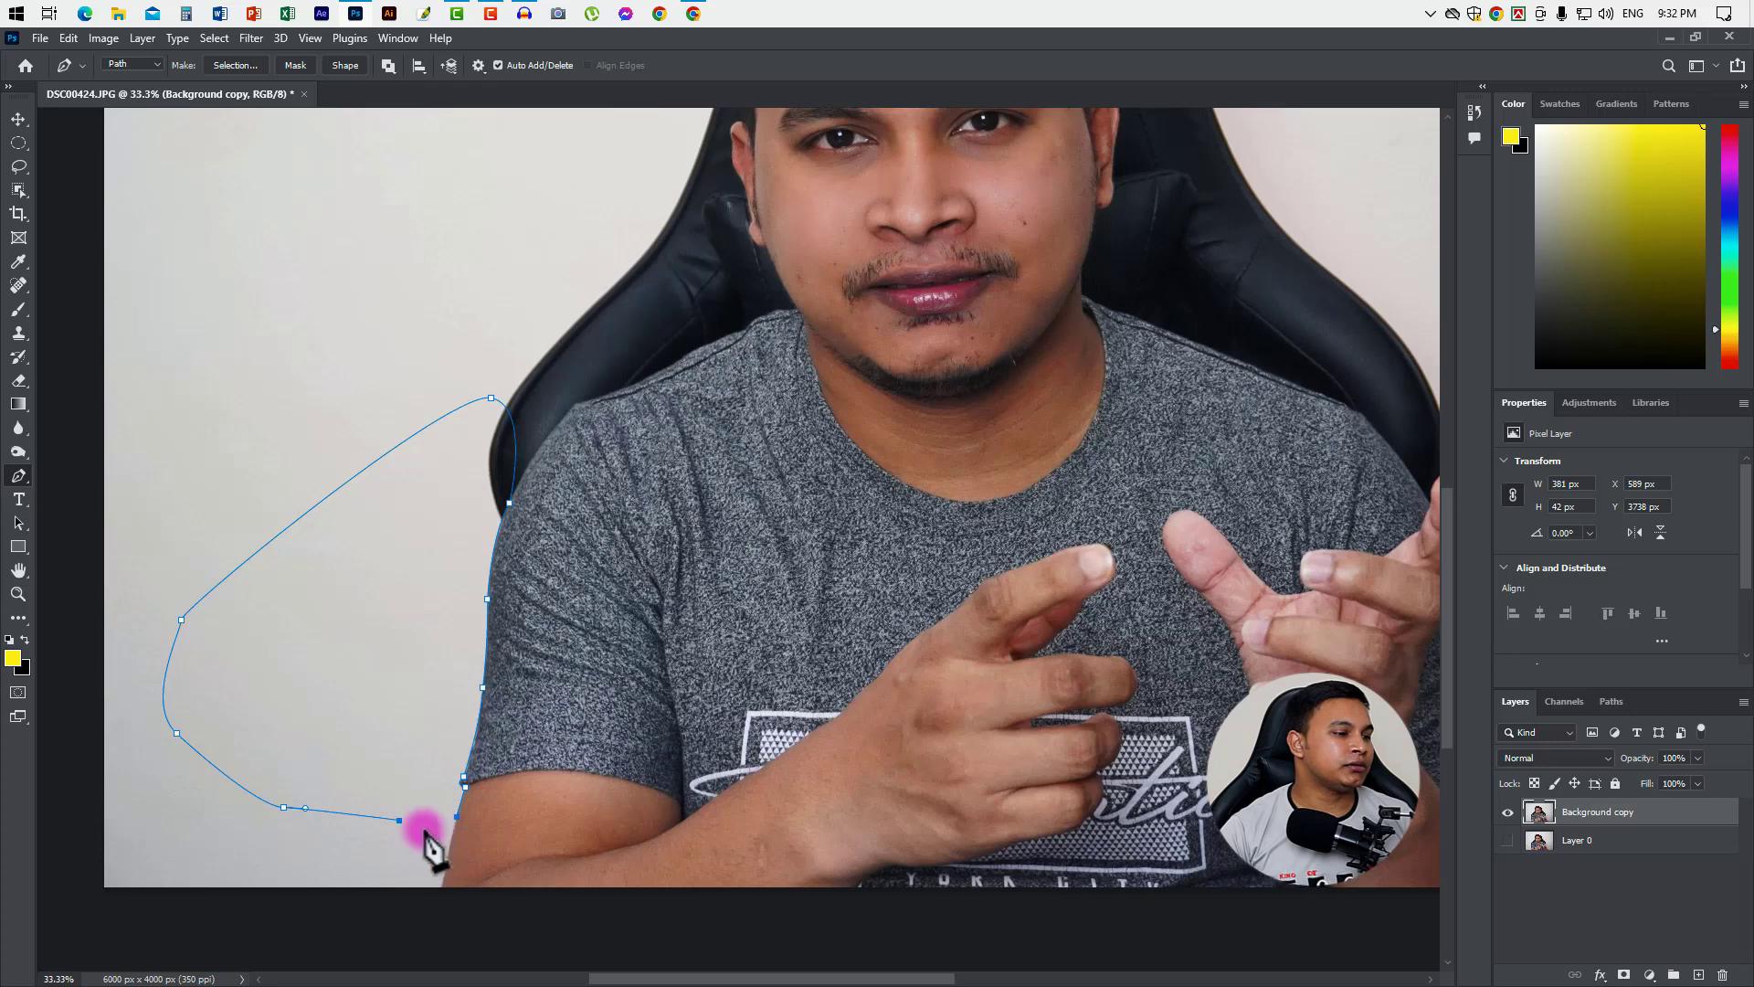
key(ctrl+Return)
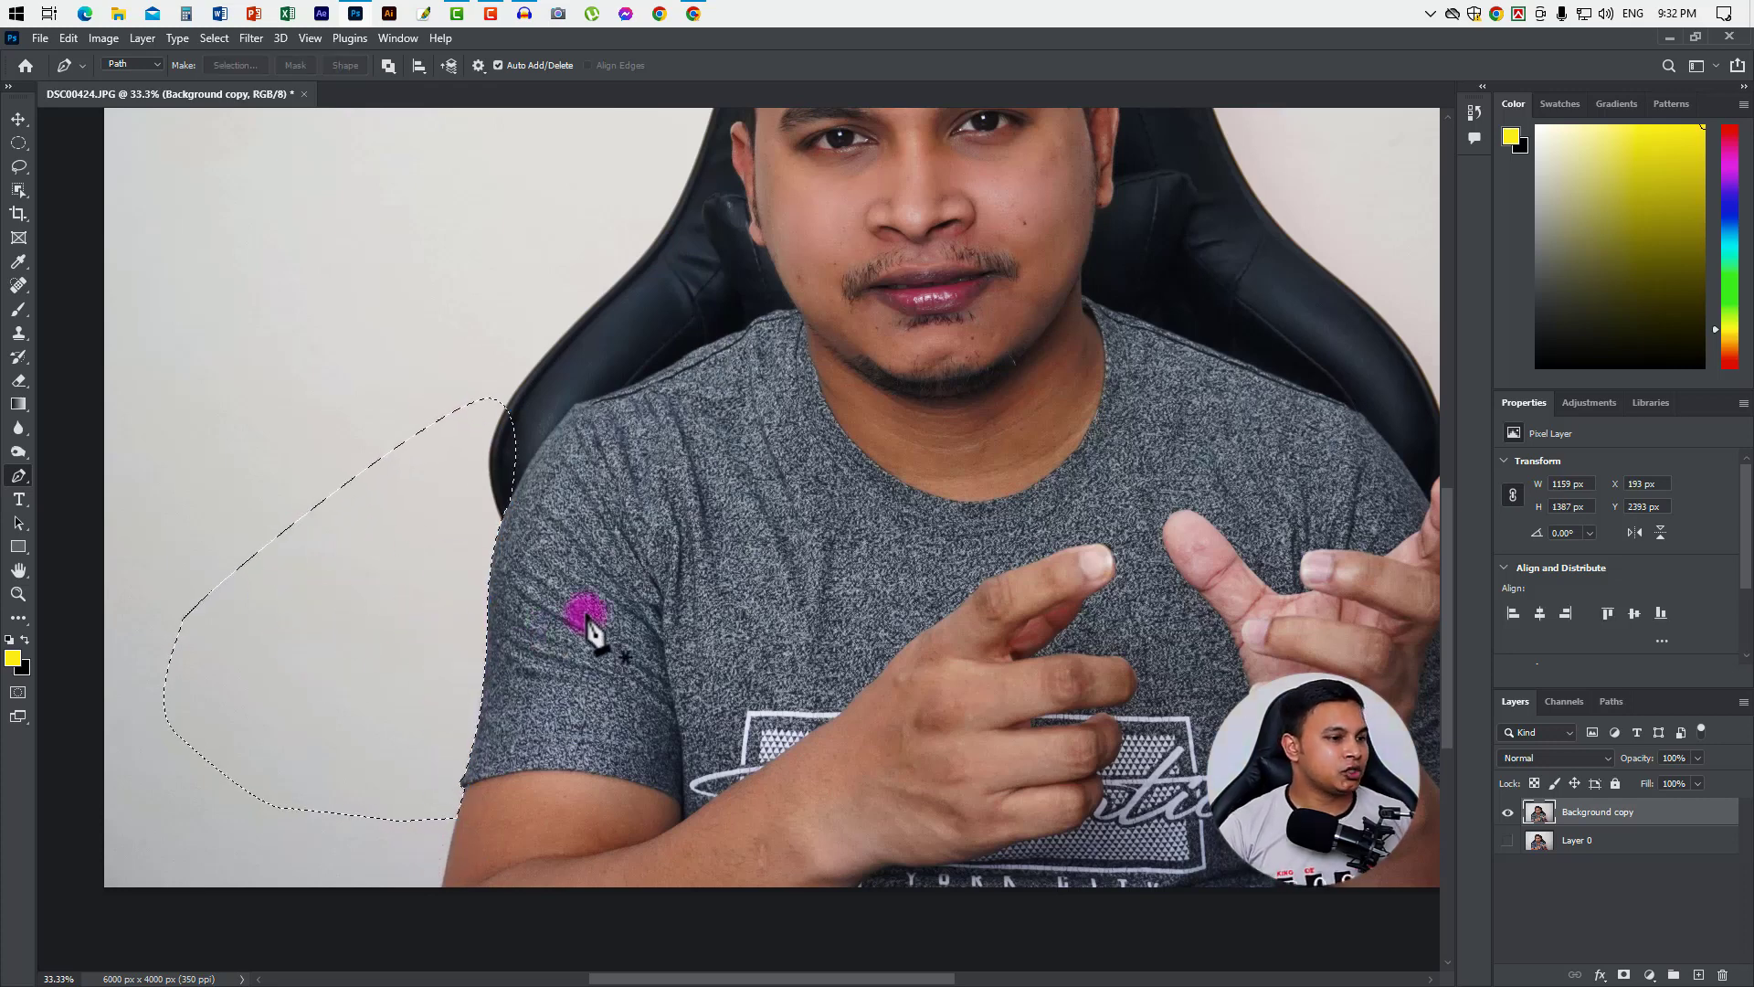
key(ctrl+d)
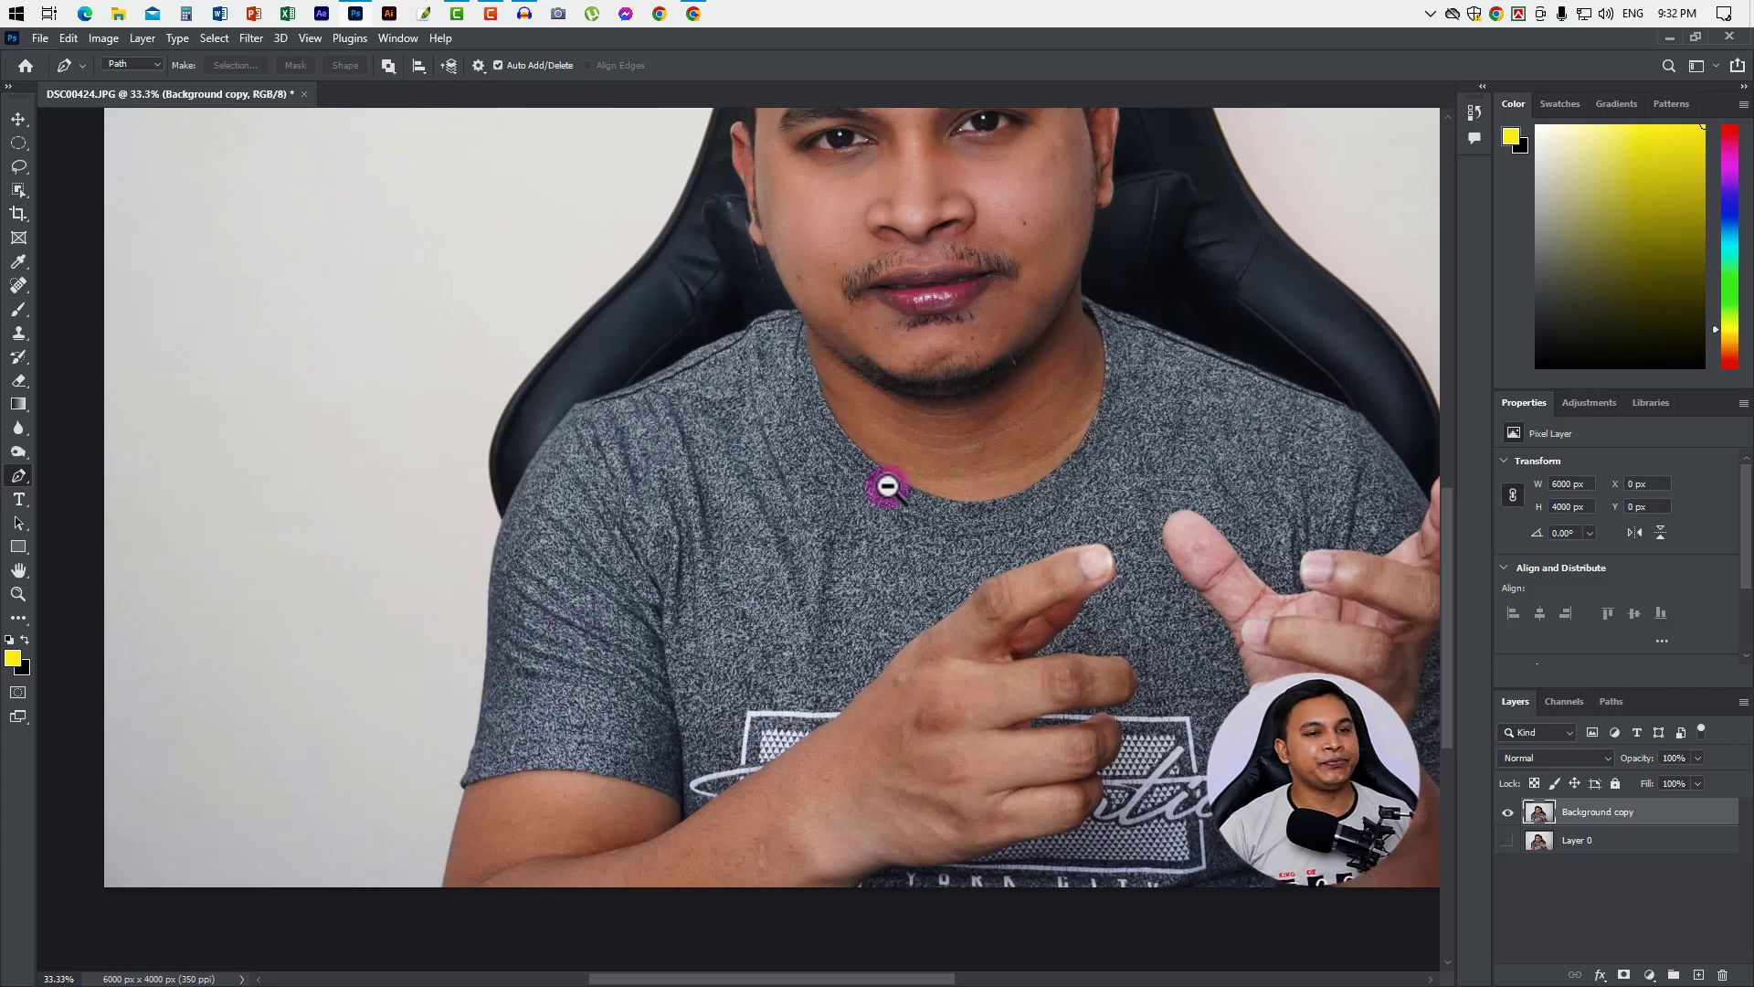
alt+click(888, 486)
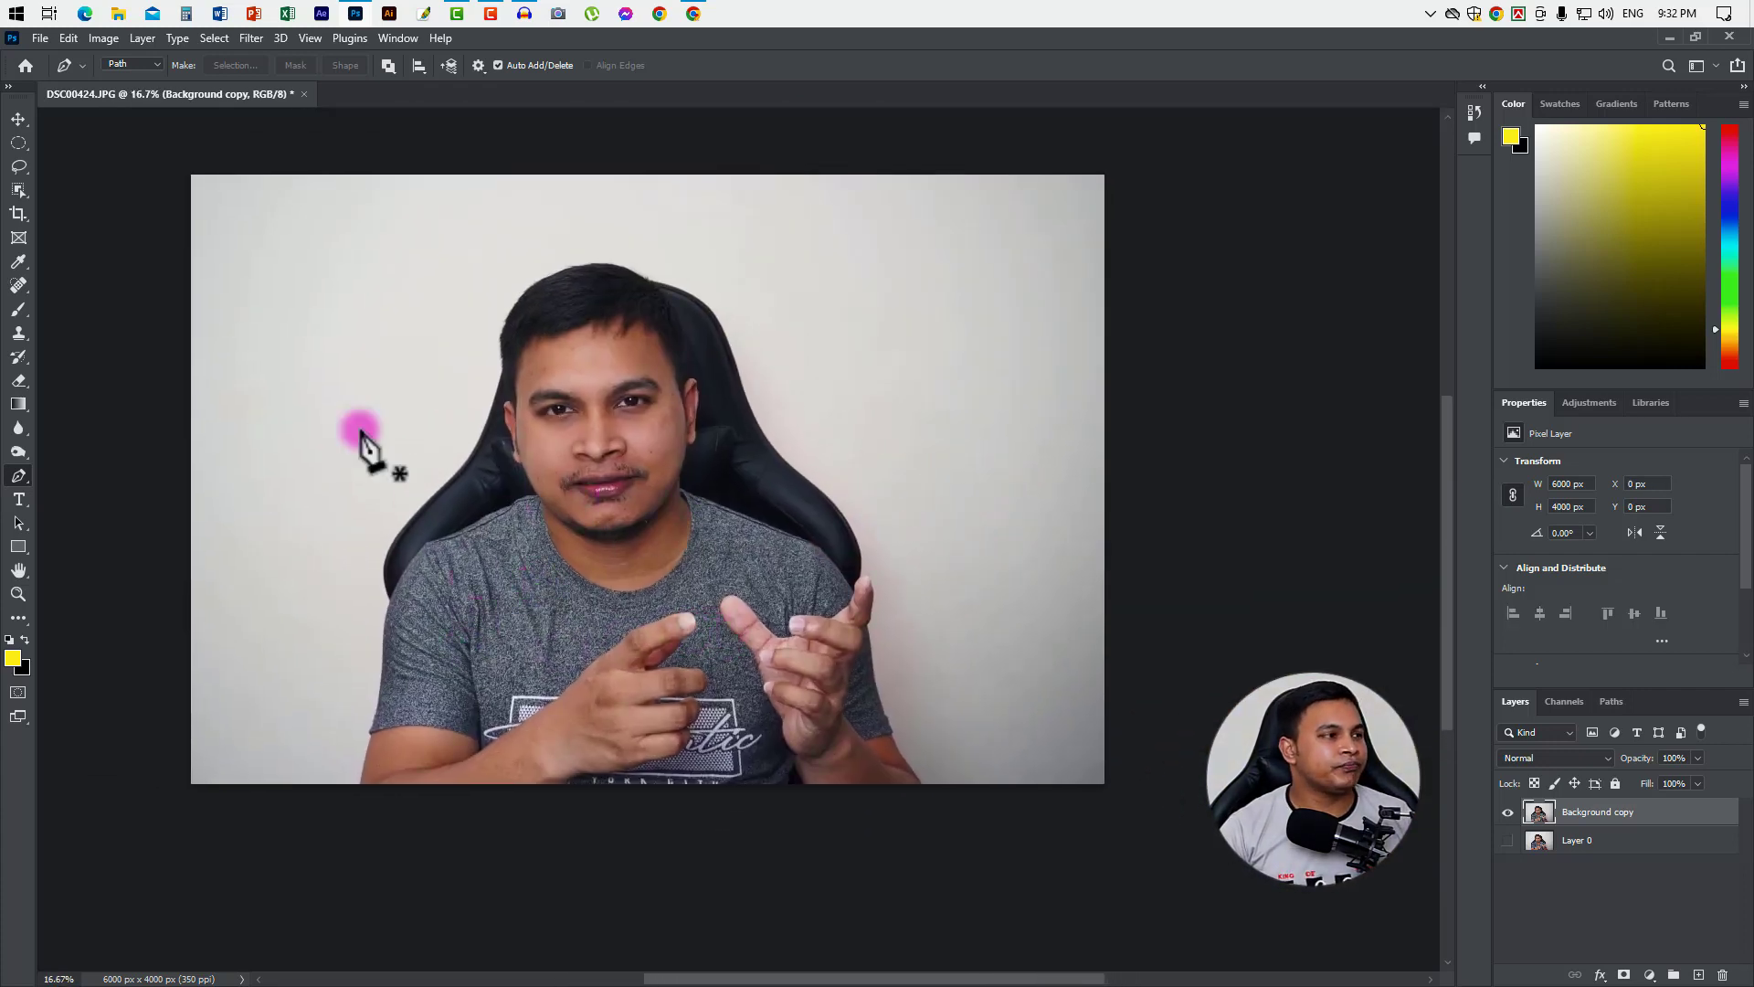
Drag an Object Selection rectangle around the seated man and chair to auto-select them.
click(18, 187)
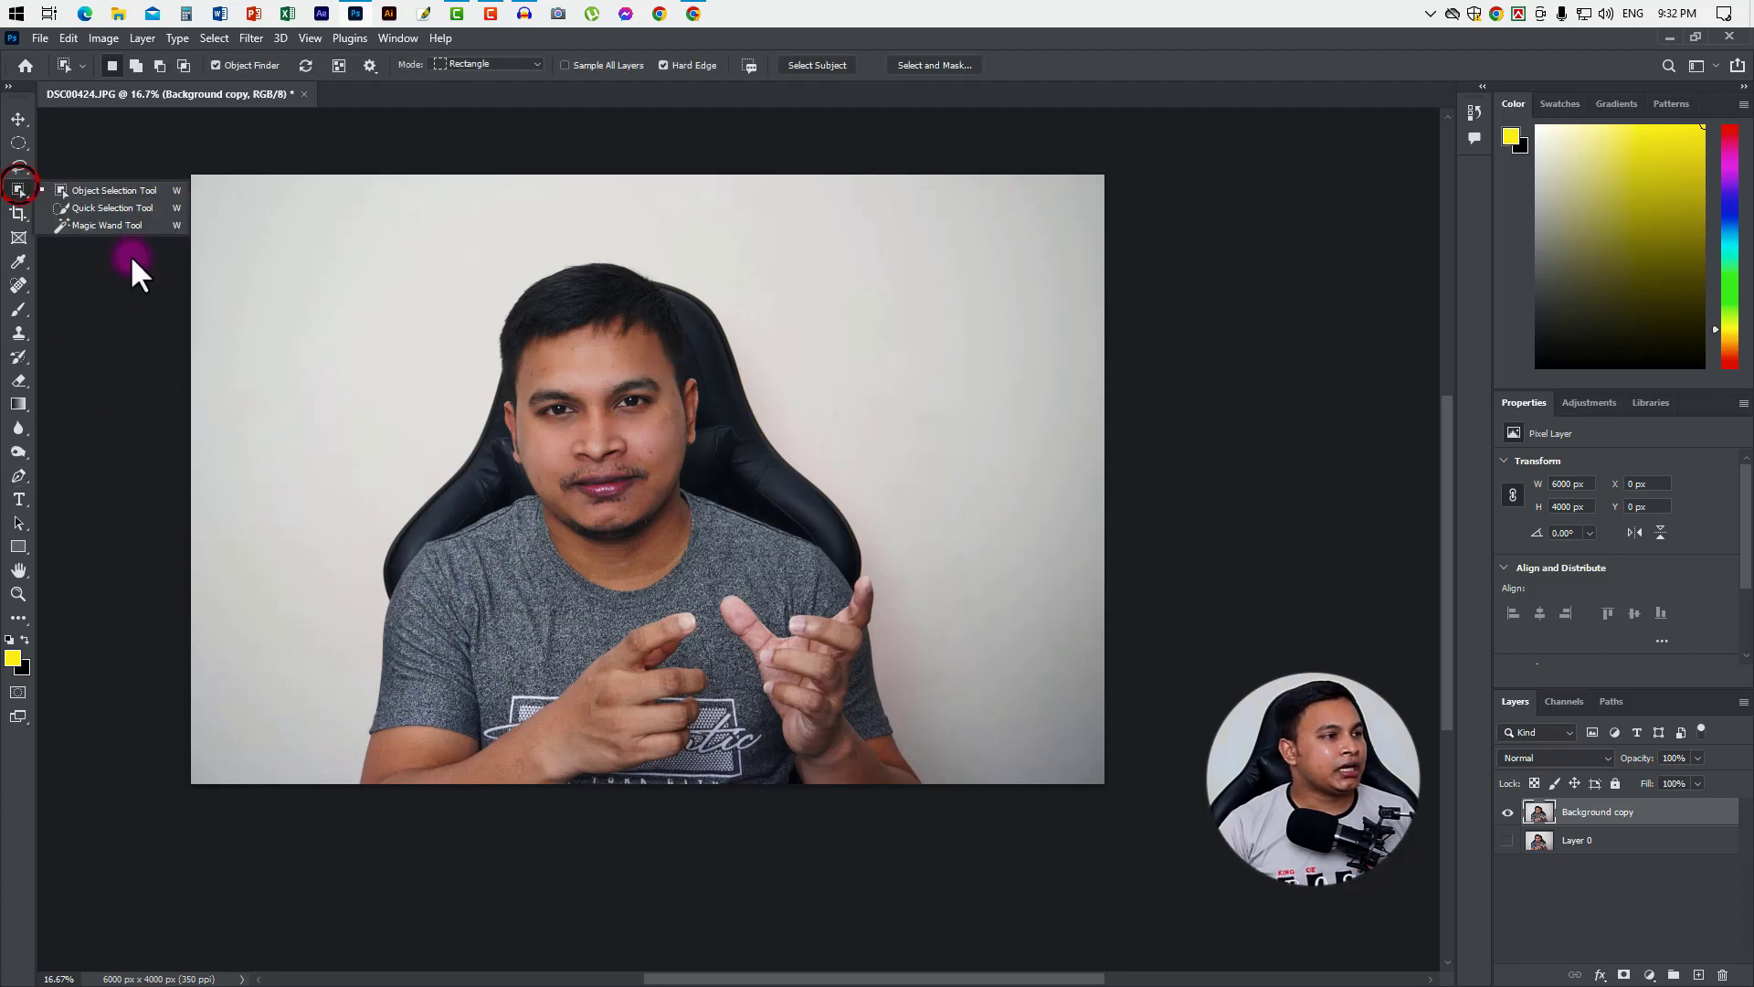
click(95, 188)
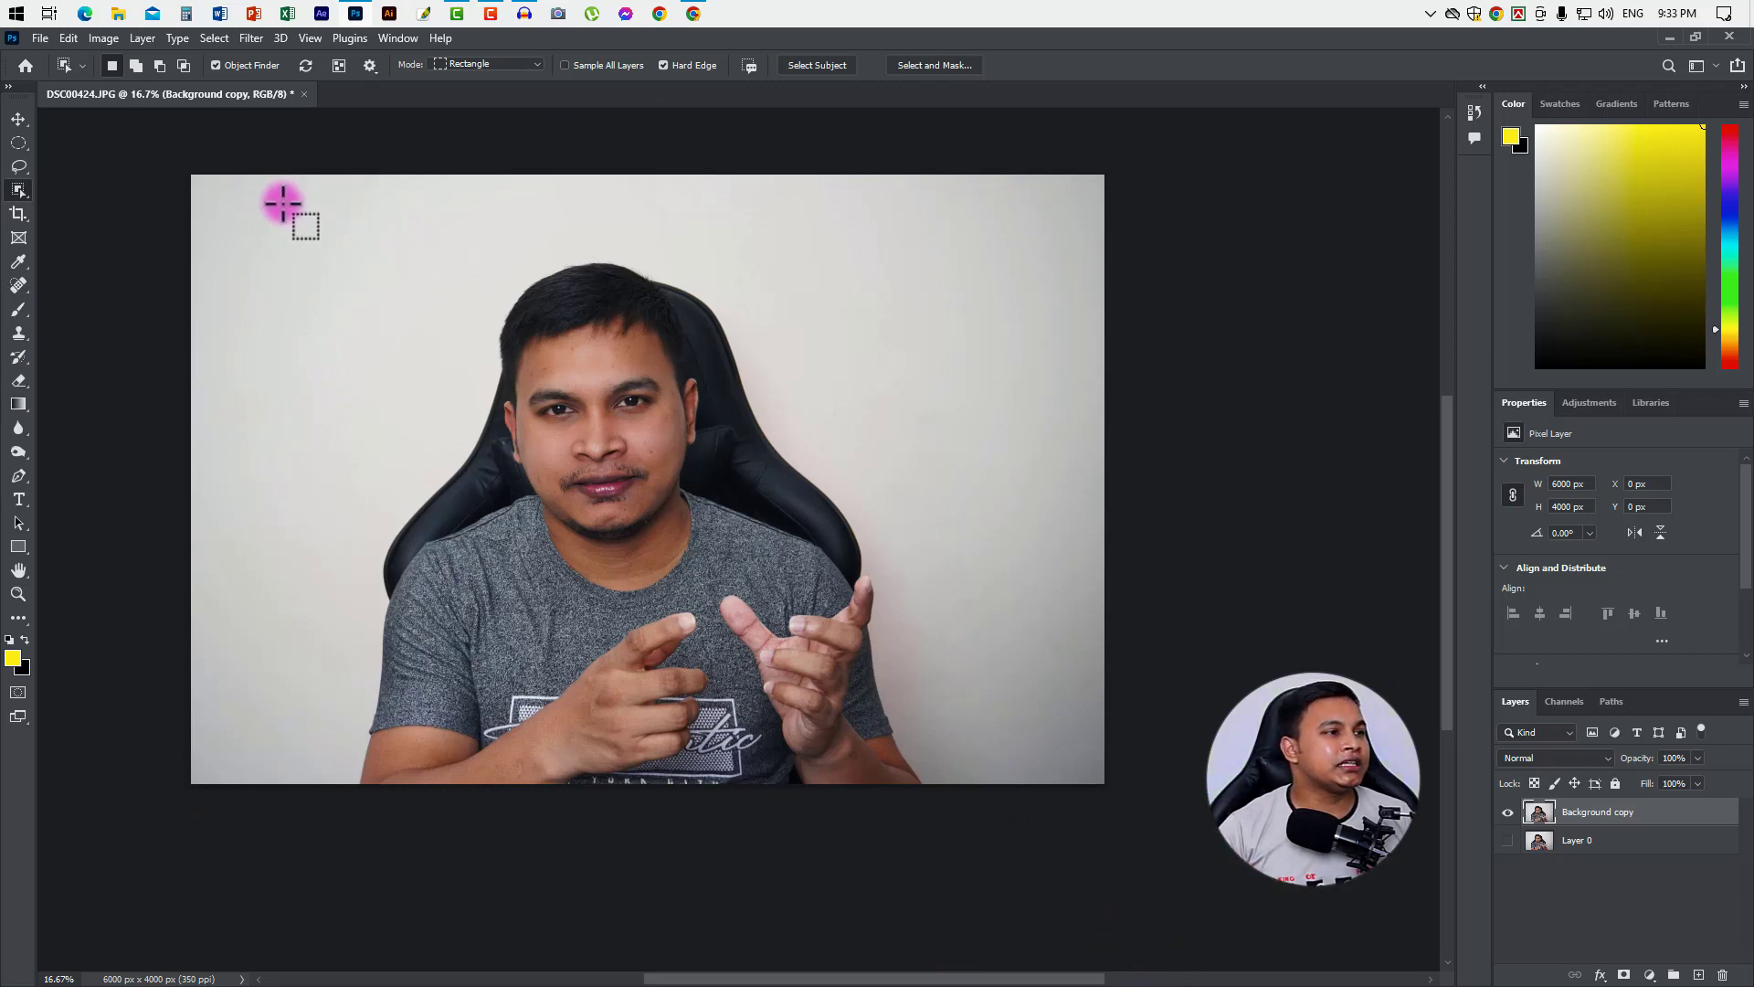
drag(282, 203, 960, 815)
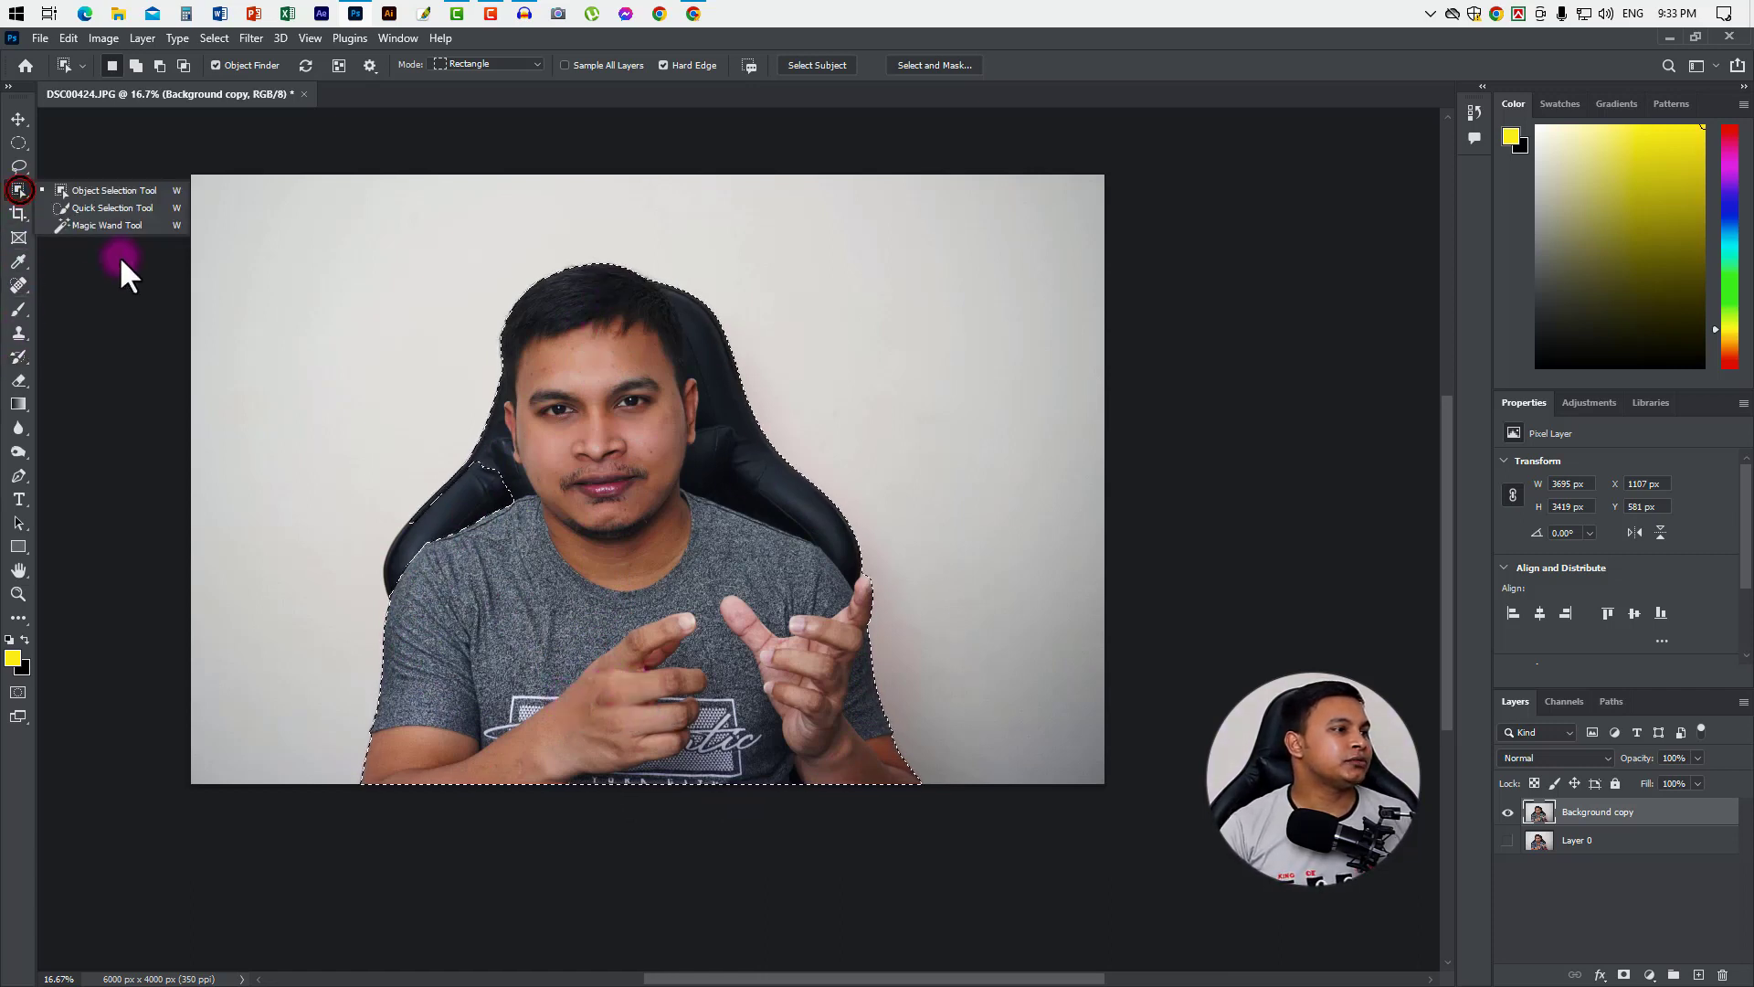
Switch to Quick Selection with a size-175 brush and clear the current selection.
click(88, 207)
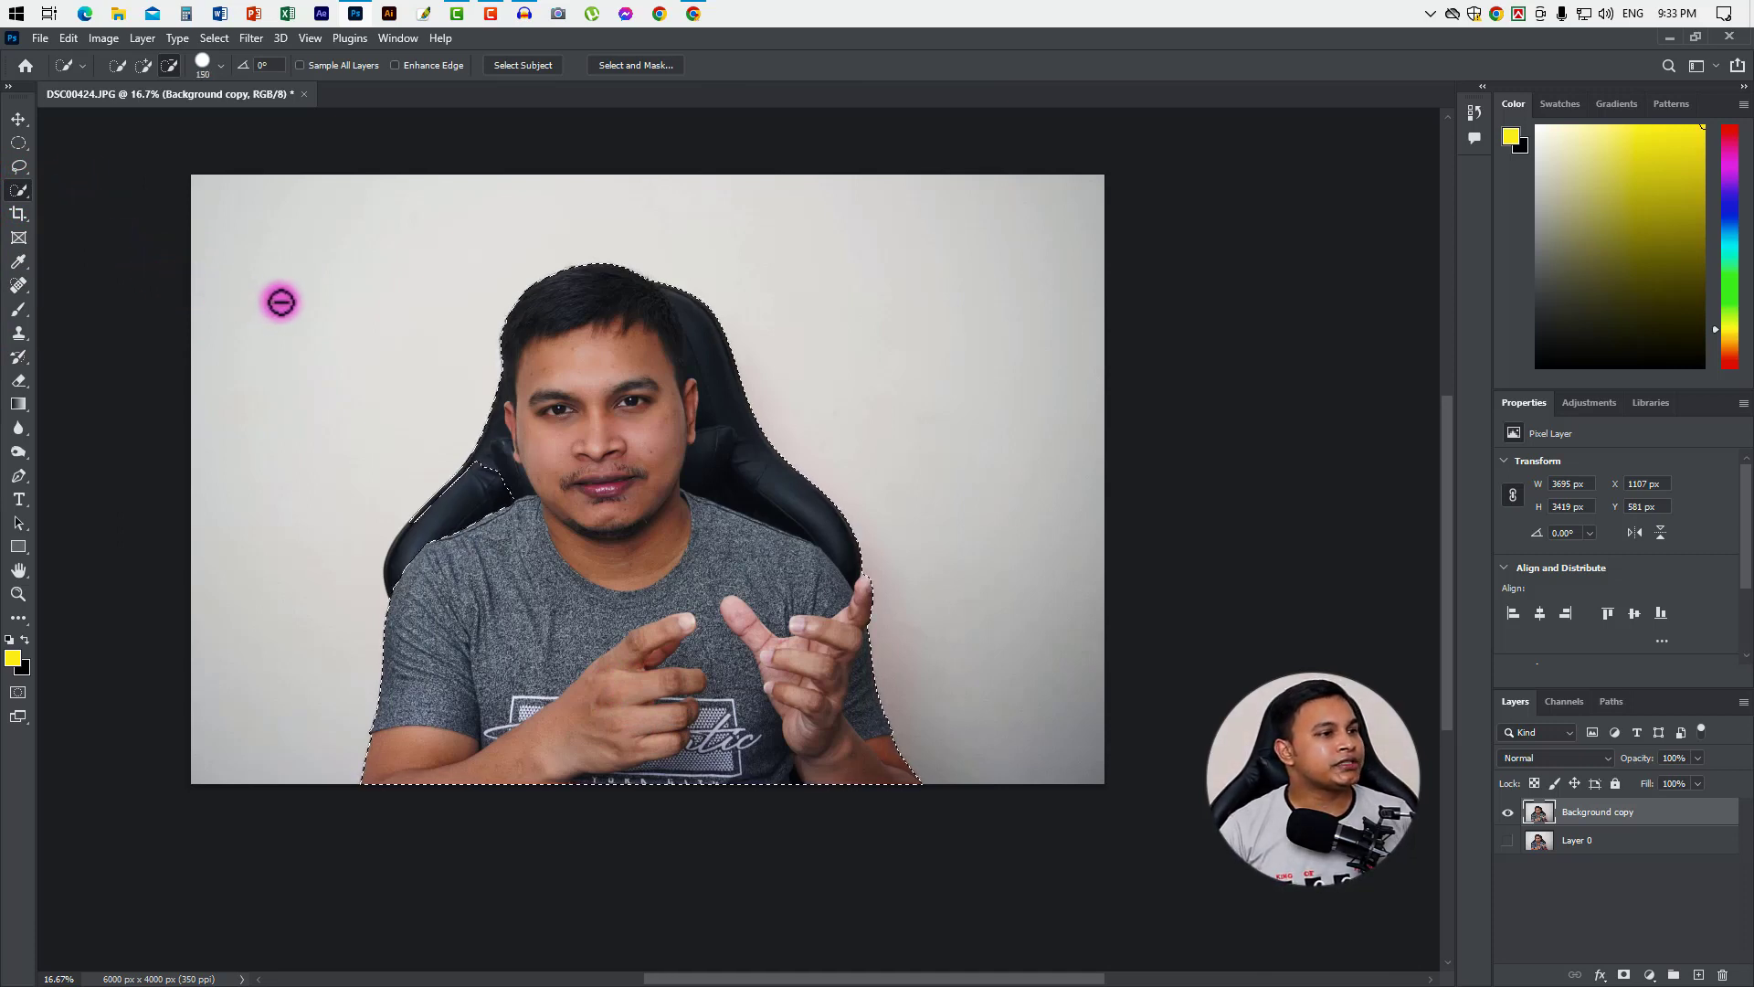
key(bracketright)
key(bracketright)
key(bracketright)
key(bracketright)
key(bracketright)
key(bracketright)
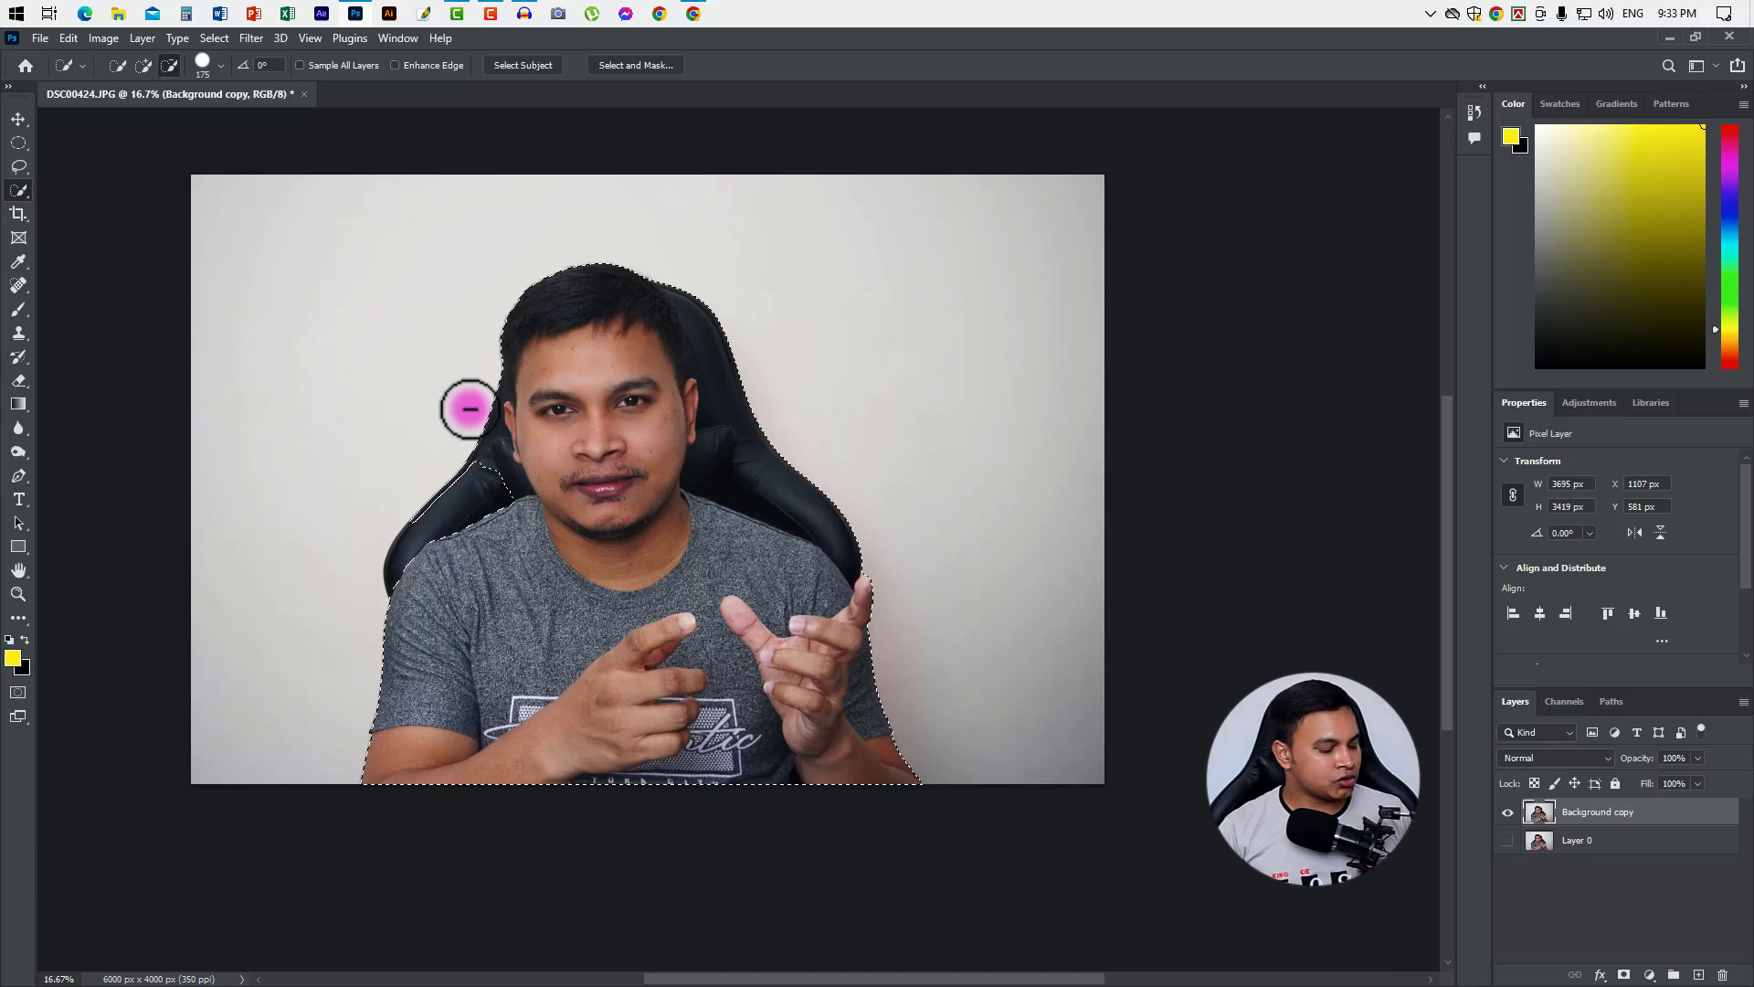
key(ctrl+d)
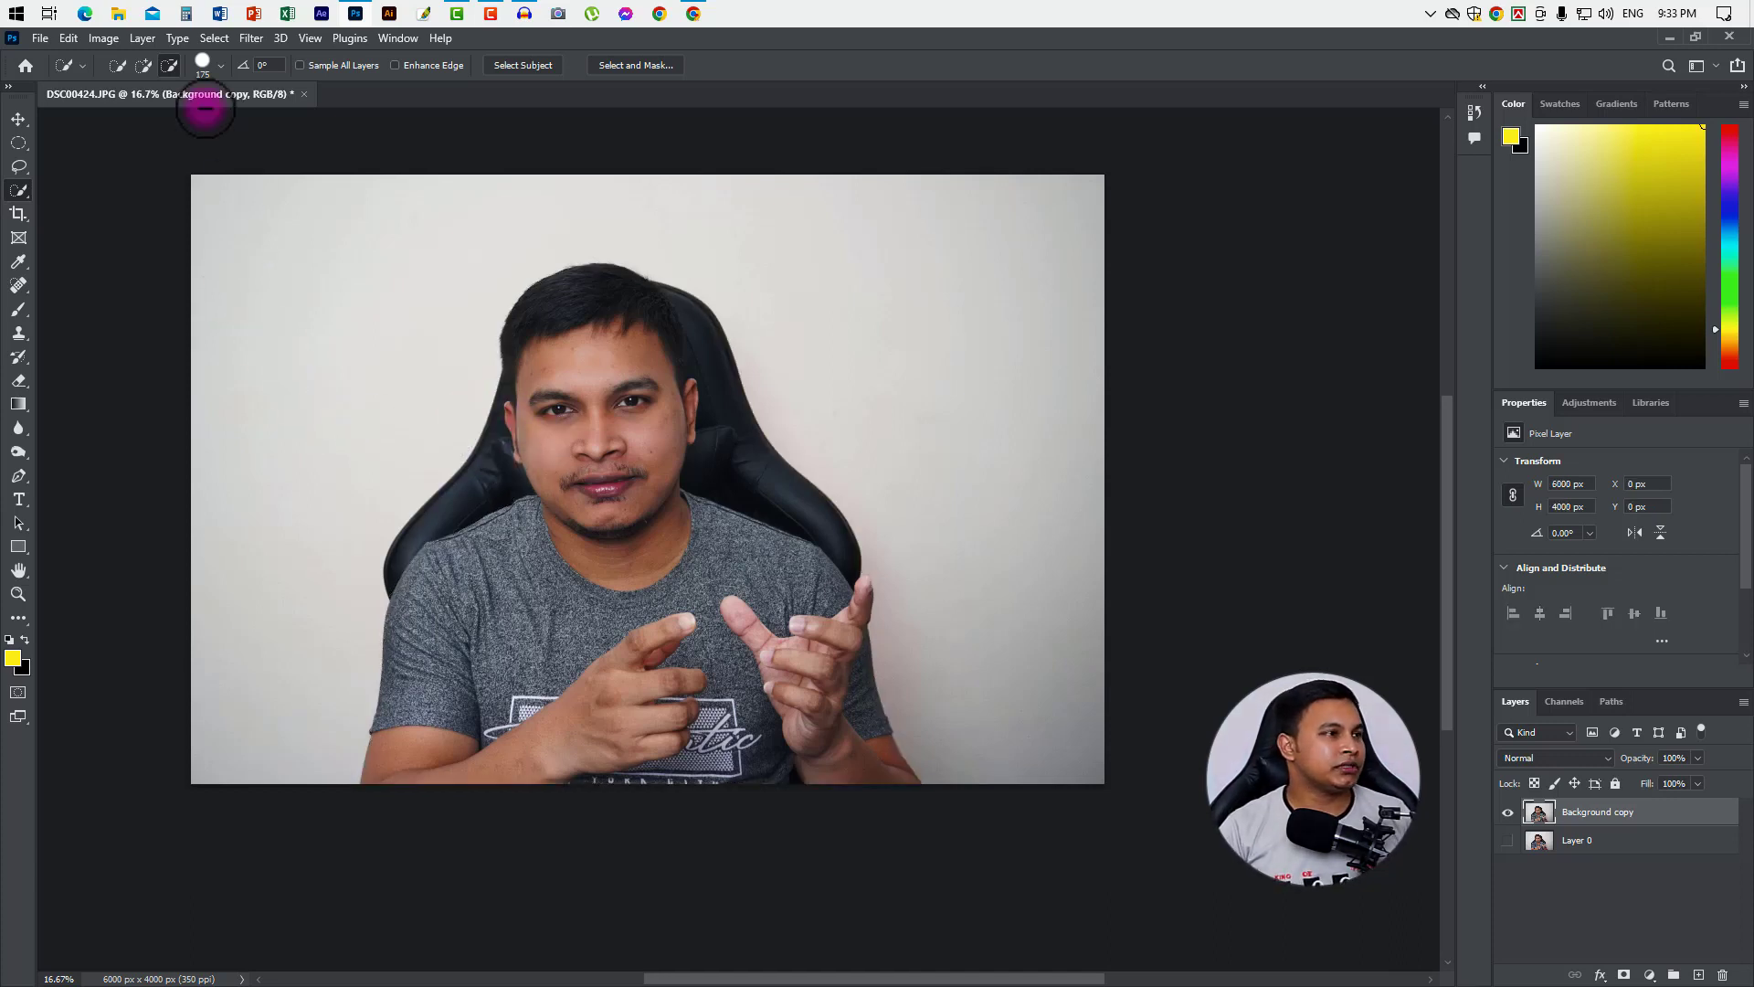
Brush a Quick Selection across the wall background, then subtract a few wall patches and an oval hole.
click(142, 65)
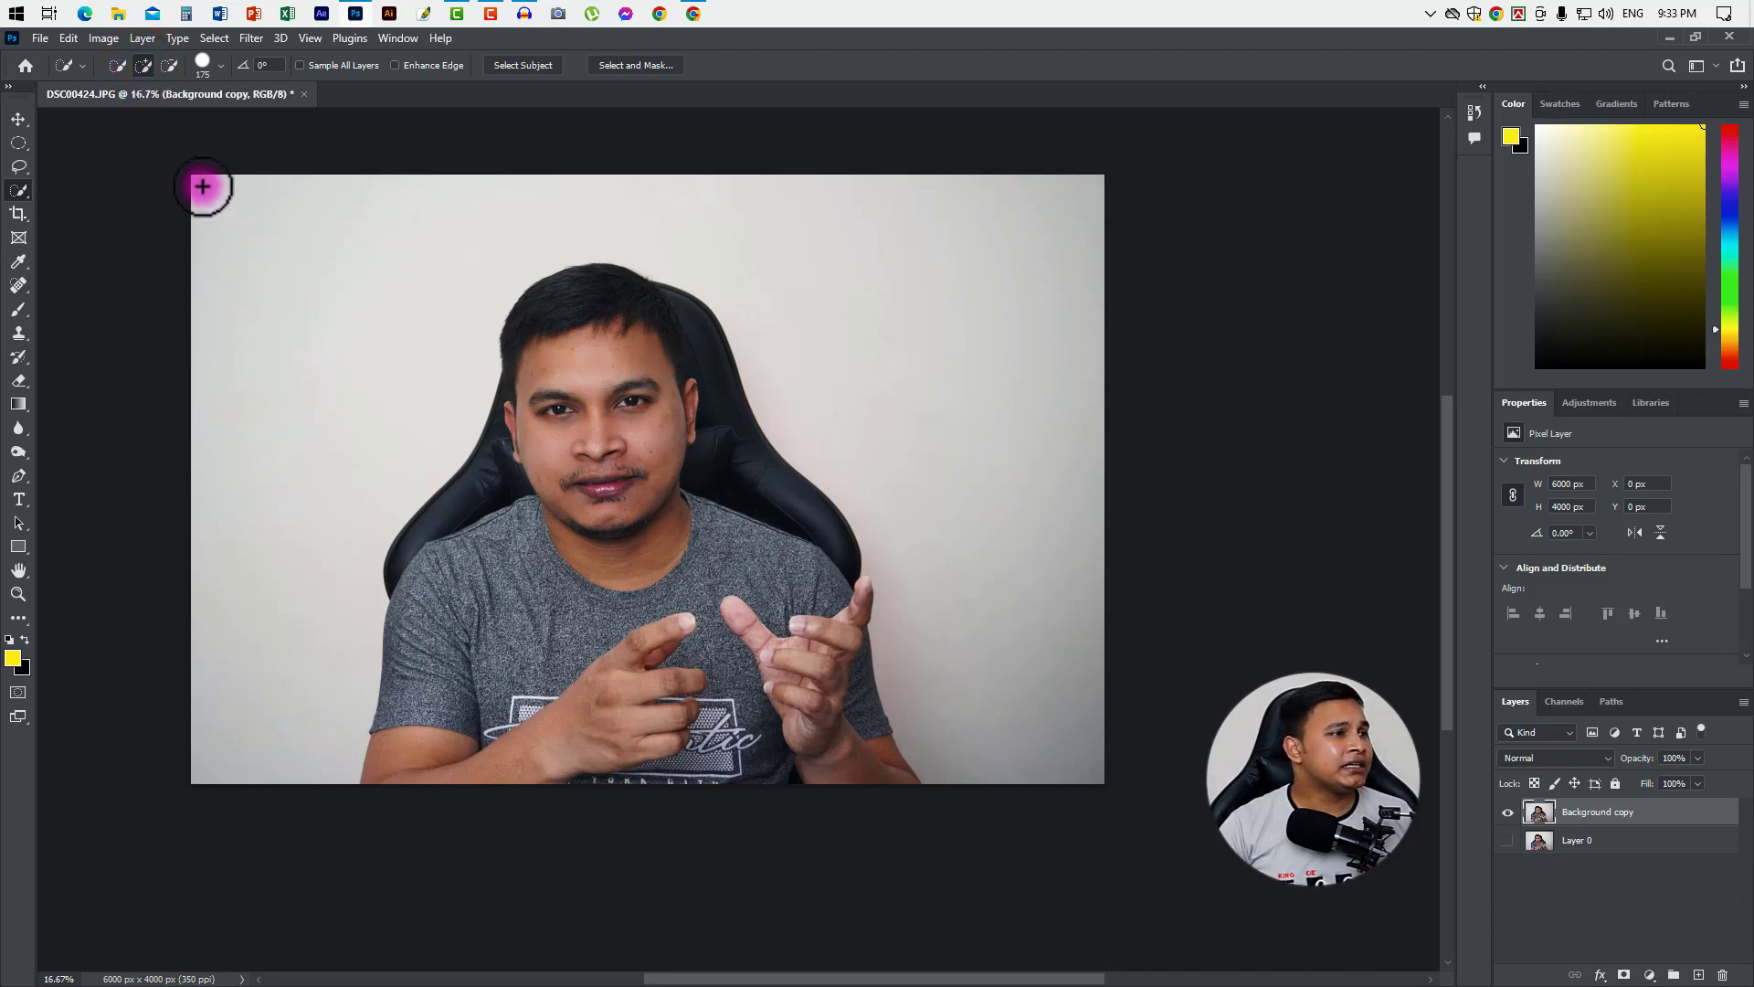
mouse_move(195, 184)
mouse_down()
mouse_move(355, 265)
mouse_move(511, 247)
mouse_up()
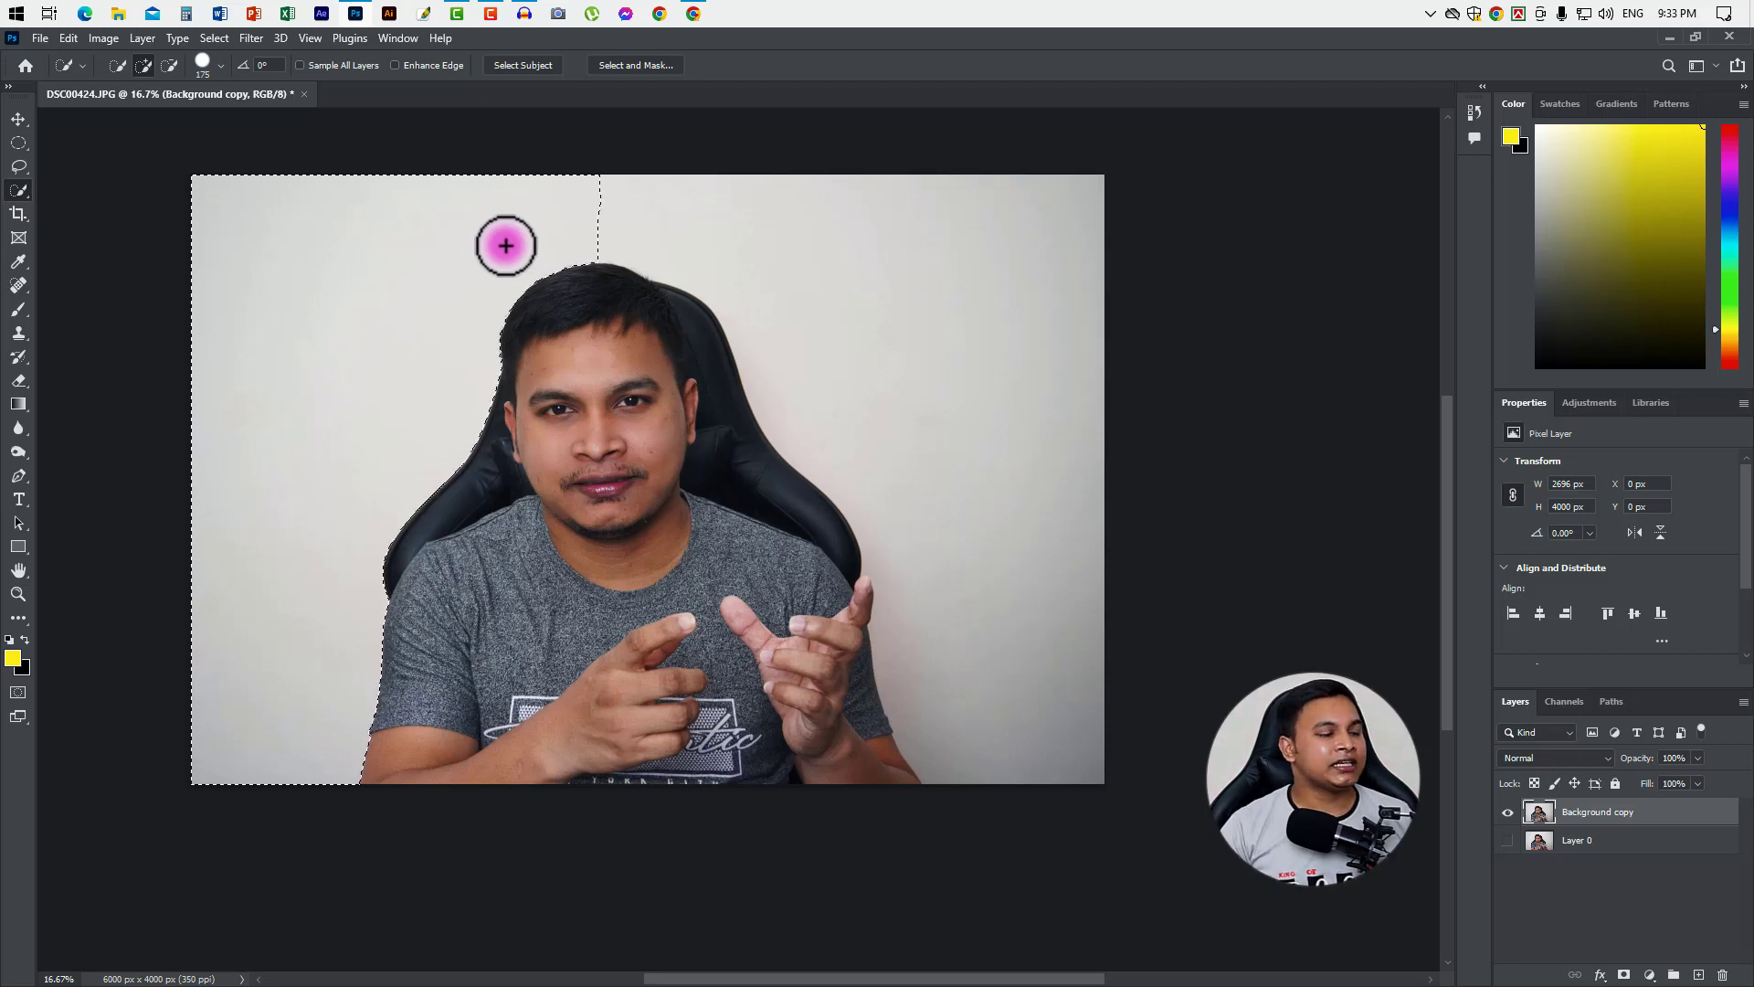
mouse_move(511, 247)
mouse_down()
mouse_move(537, 119)
mouse_move(883, 442)
mouse_move(196, 190)
mouse_up()
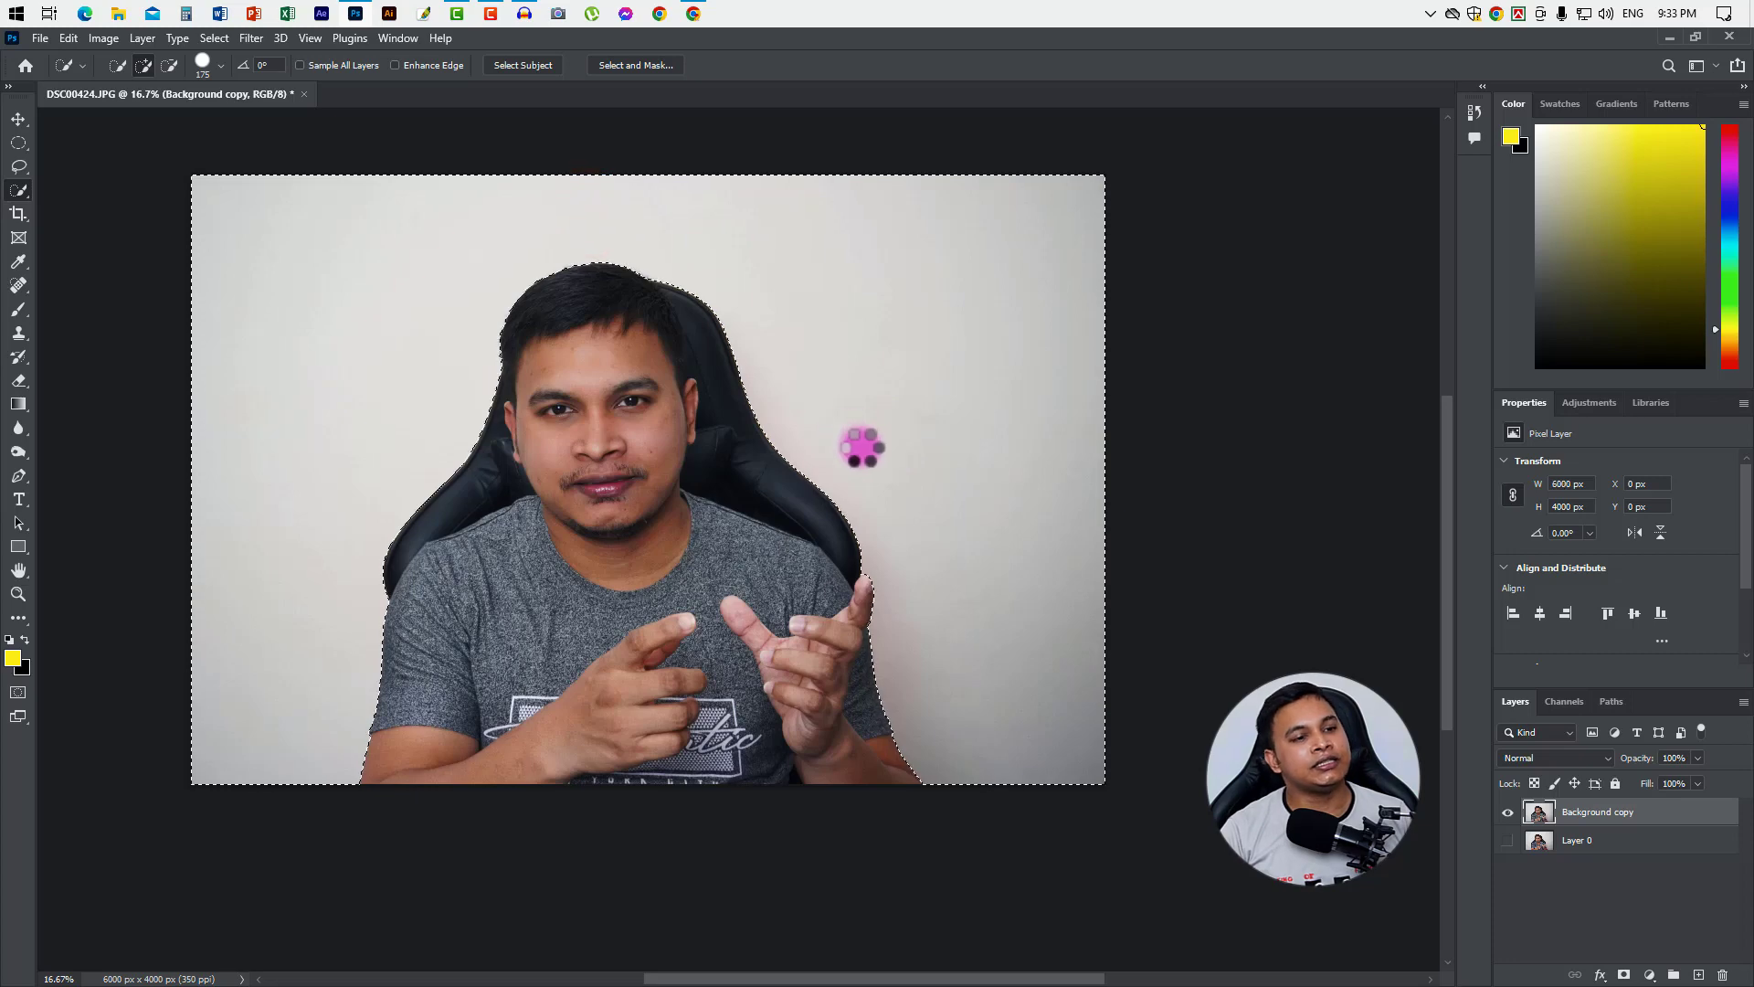
click(167, 63)
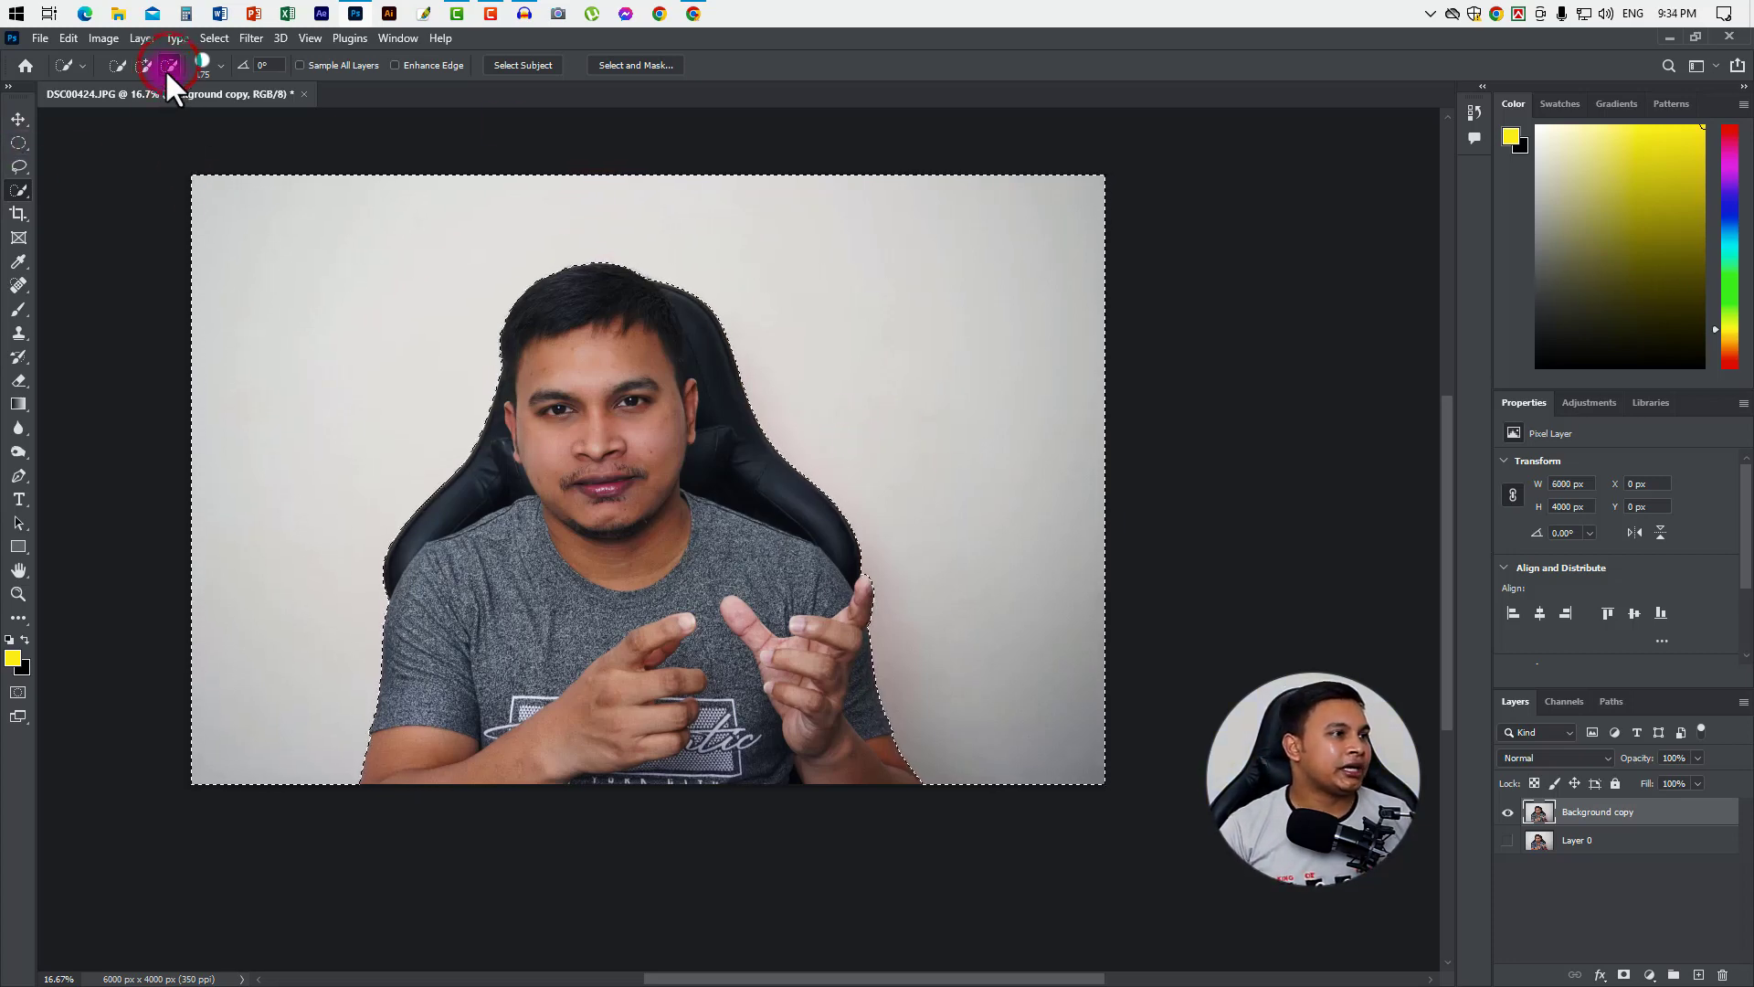
drag(474, 368, 397, 250)
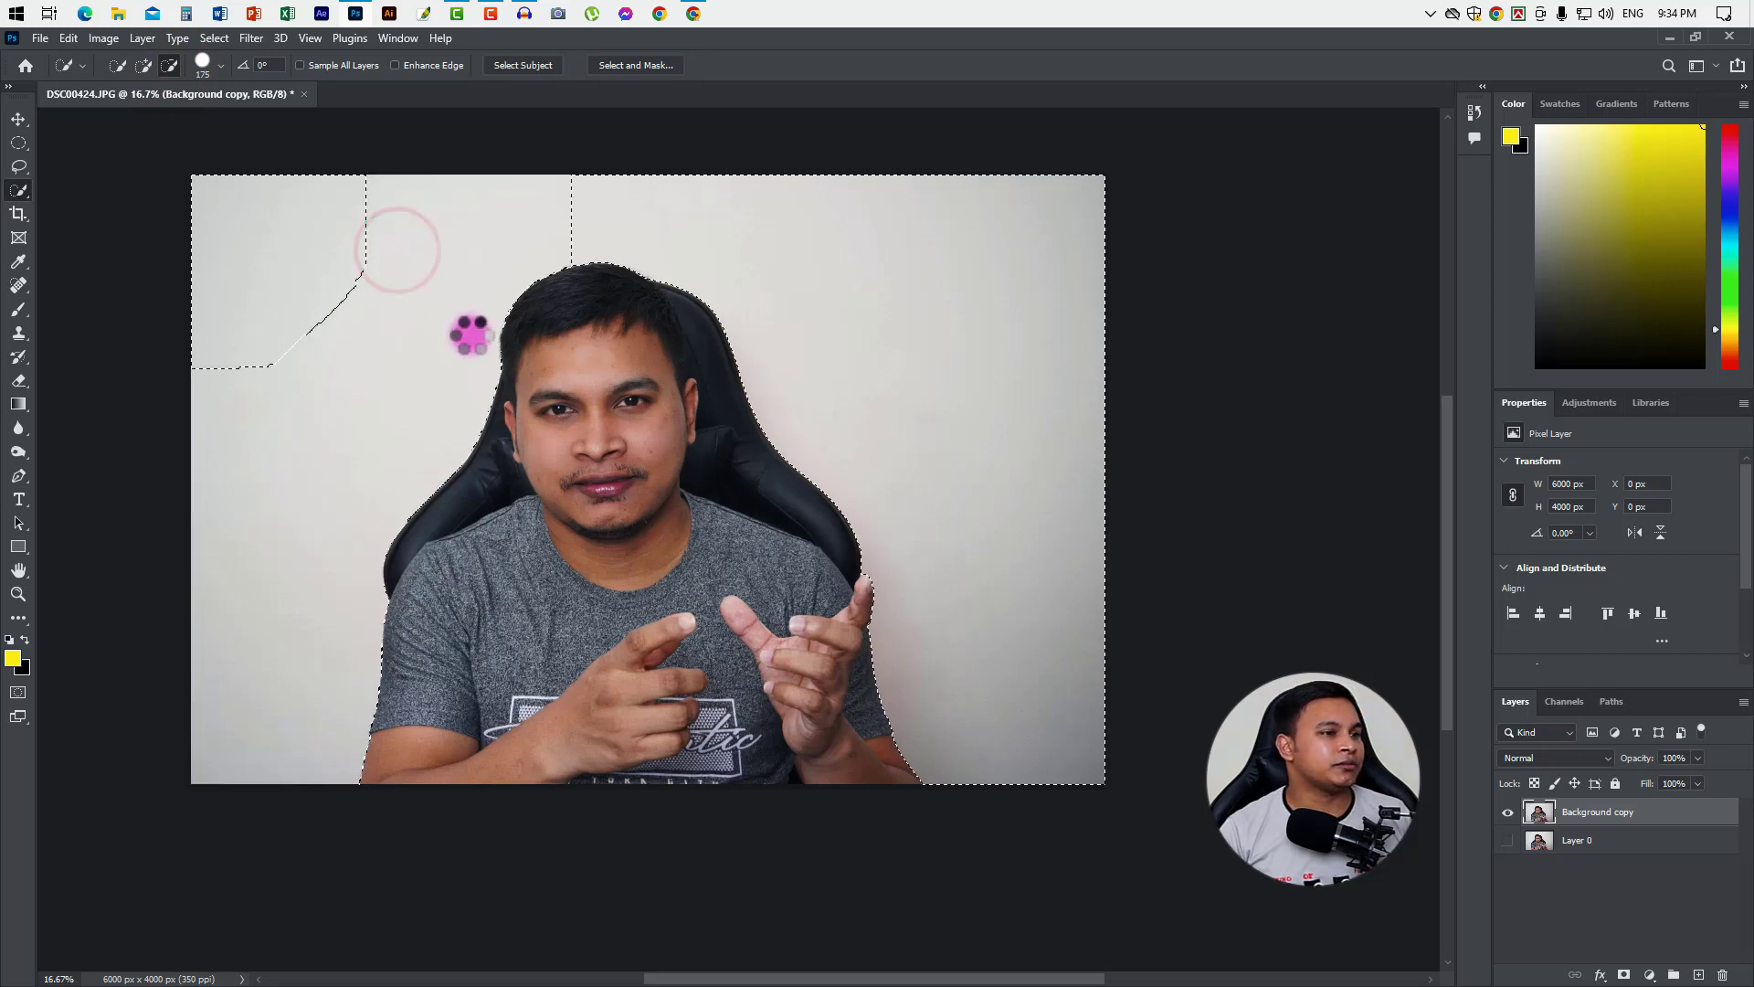
click(697, 253)
drag(857, 364, 914, 428)
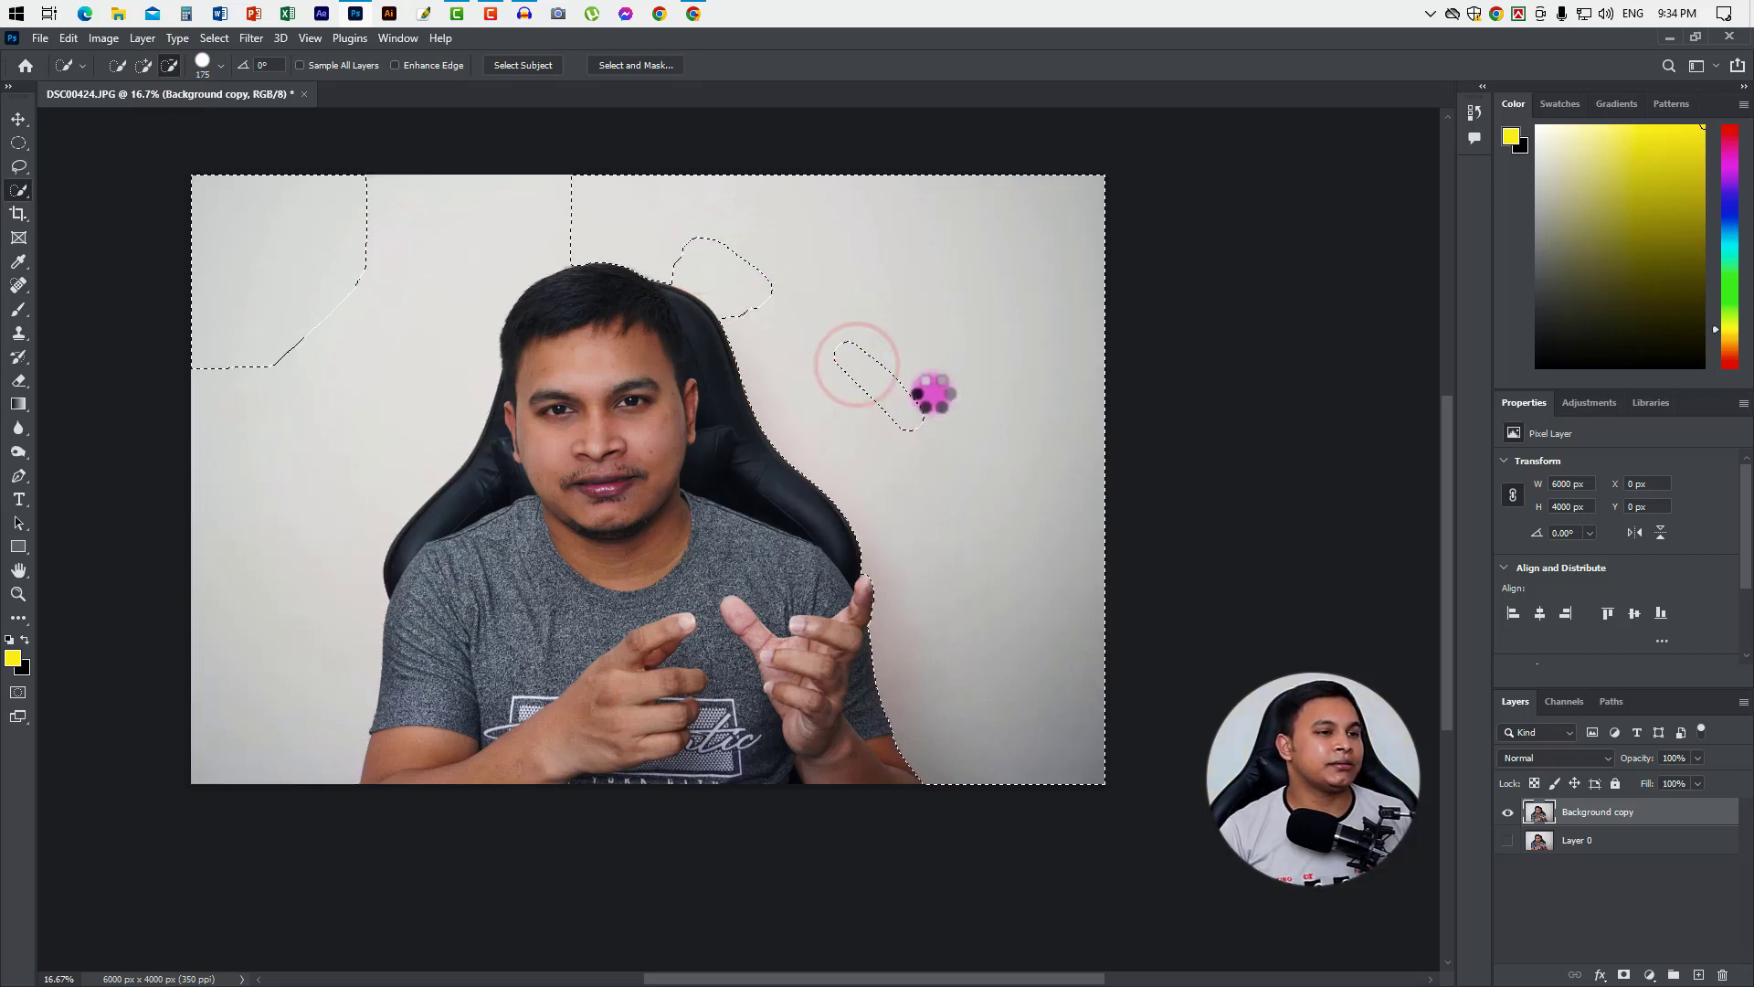
Start a fresh selection and brush it across the whole background.
click(143, 65)
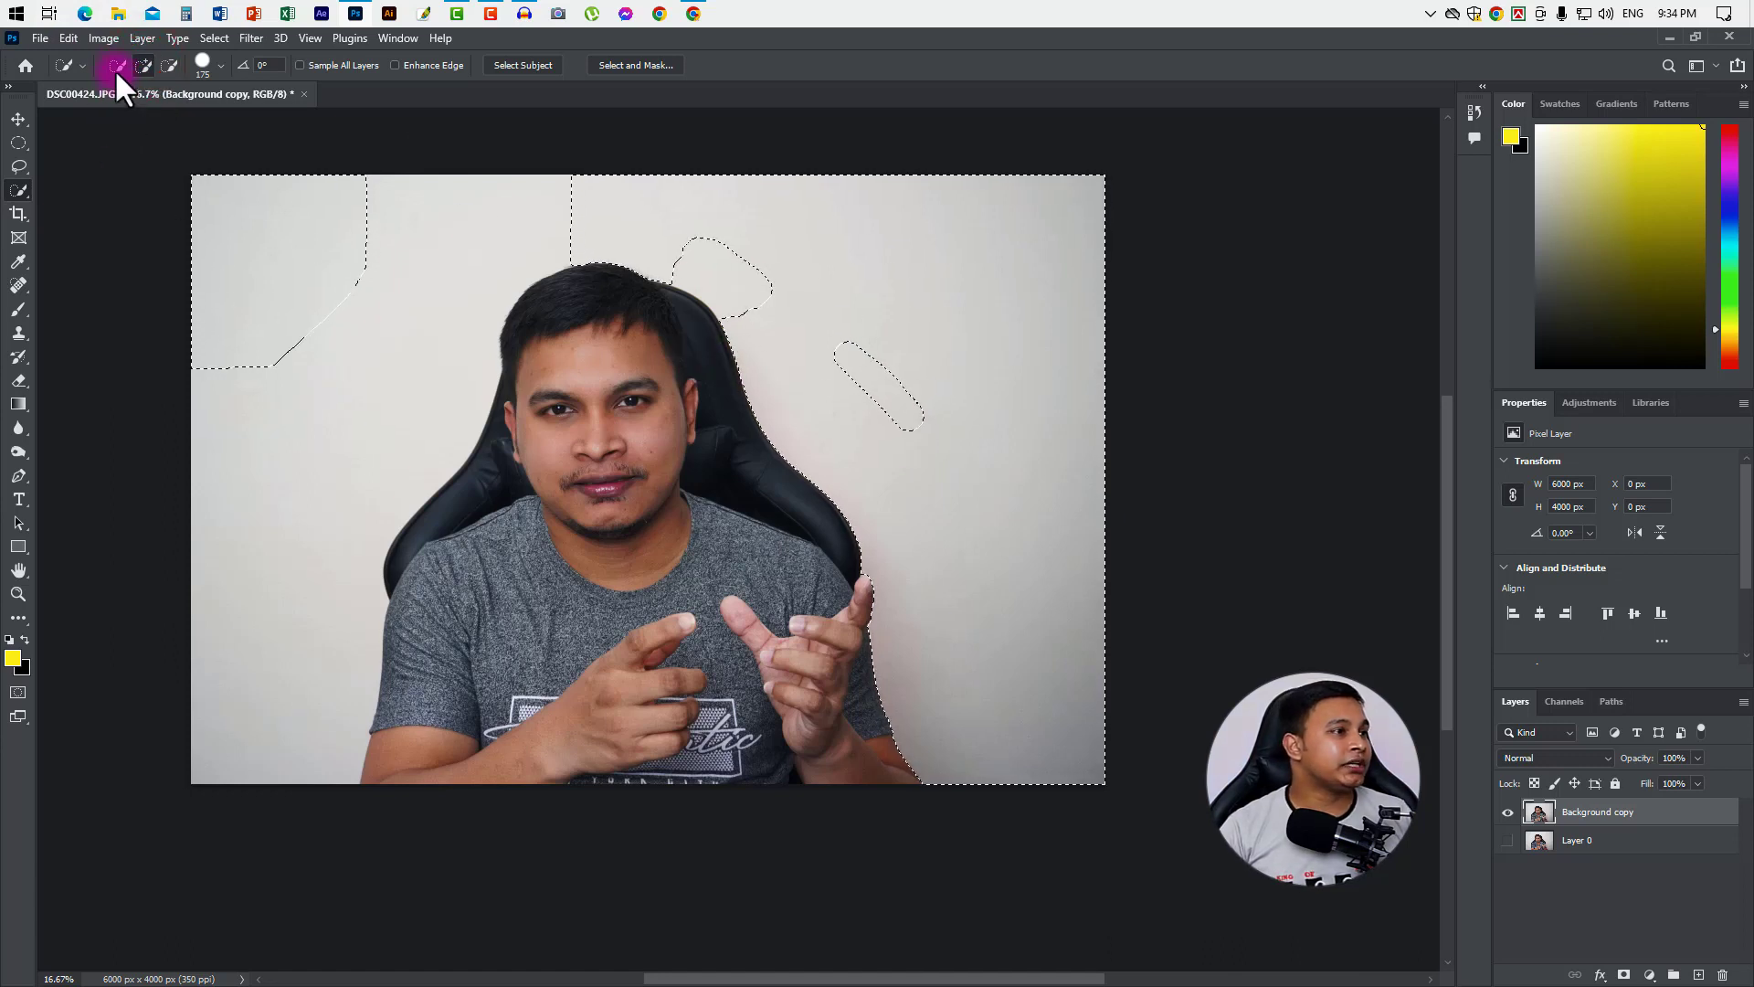
click(117, 64)
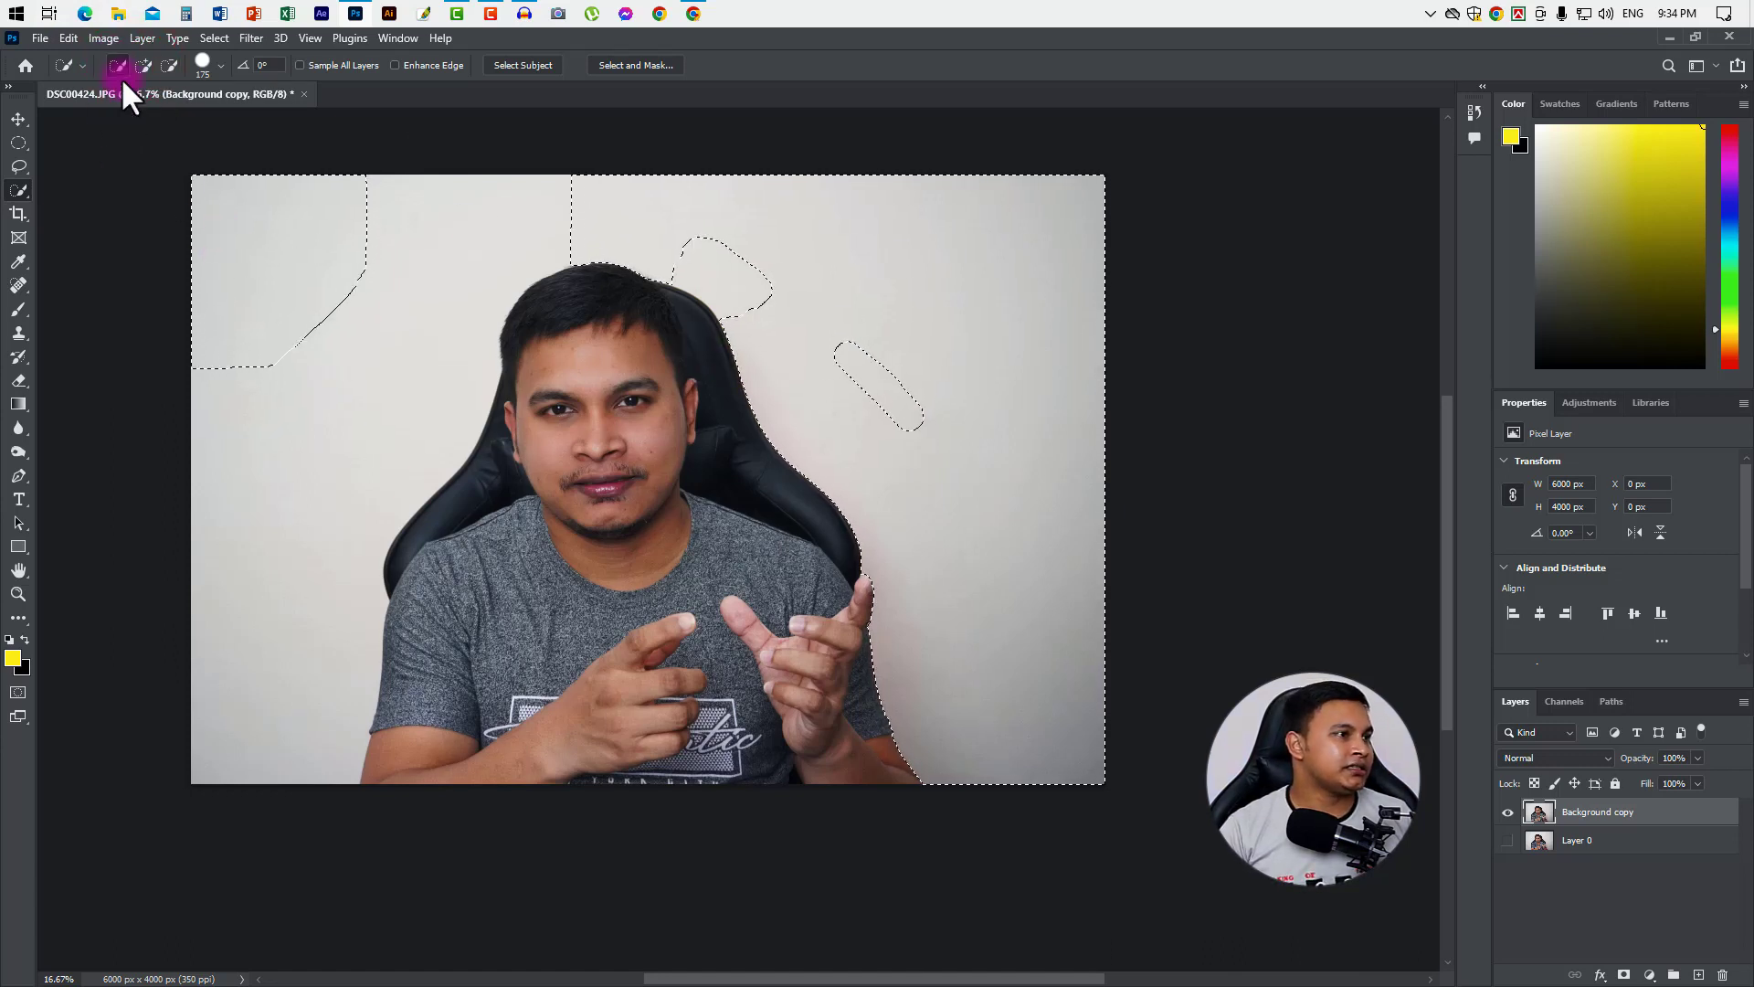
click(361, 275)
click(443, 235)
mouse_move(326, 323)
mouse_down()
mouse_move(568, 282)
mouse_move(764, 295)
mouse_move(866, 333)
mouse_move(891, 319)
mouse_up()
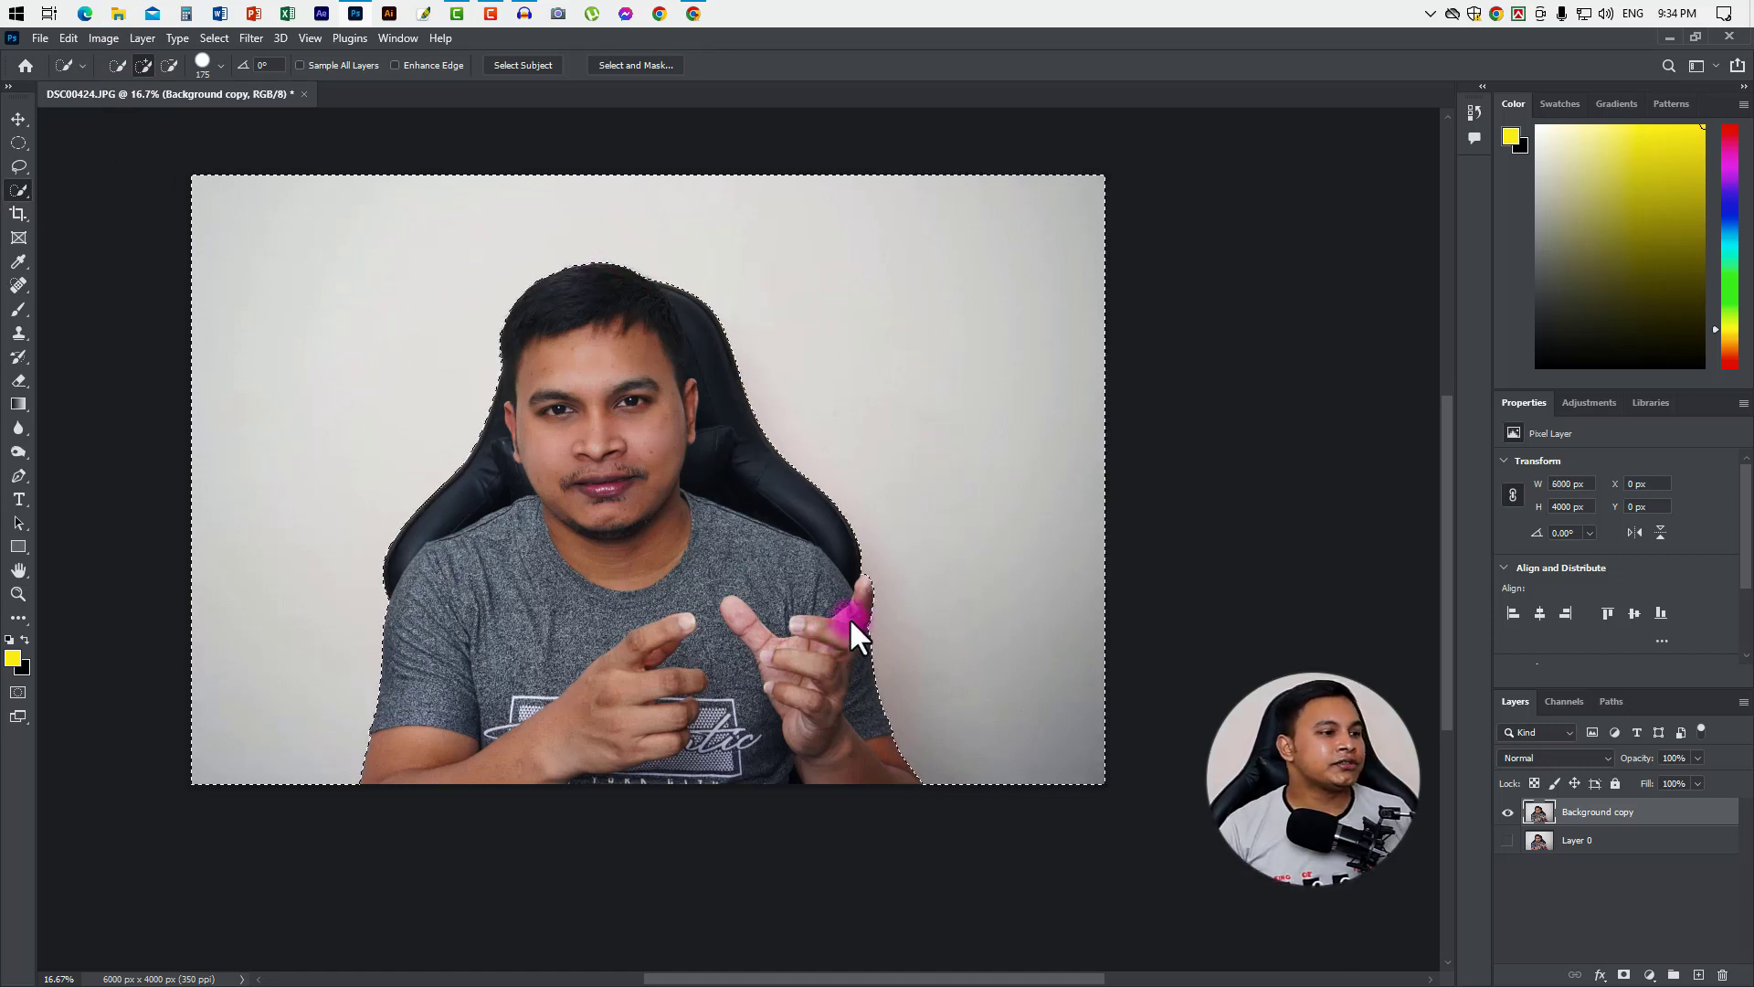
Add the shoulder, chair edge and top, head, neck and shirt to the selection.
click(421, 393)
drag(493, 453, 520, 470)
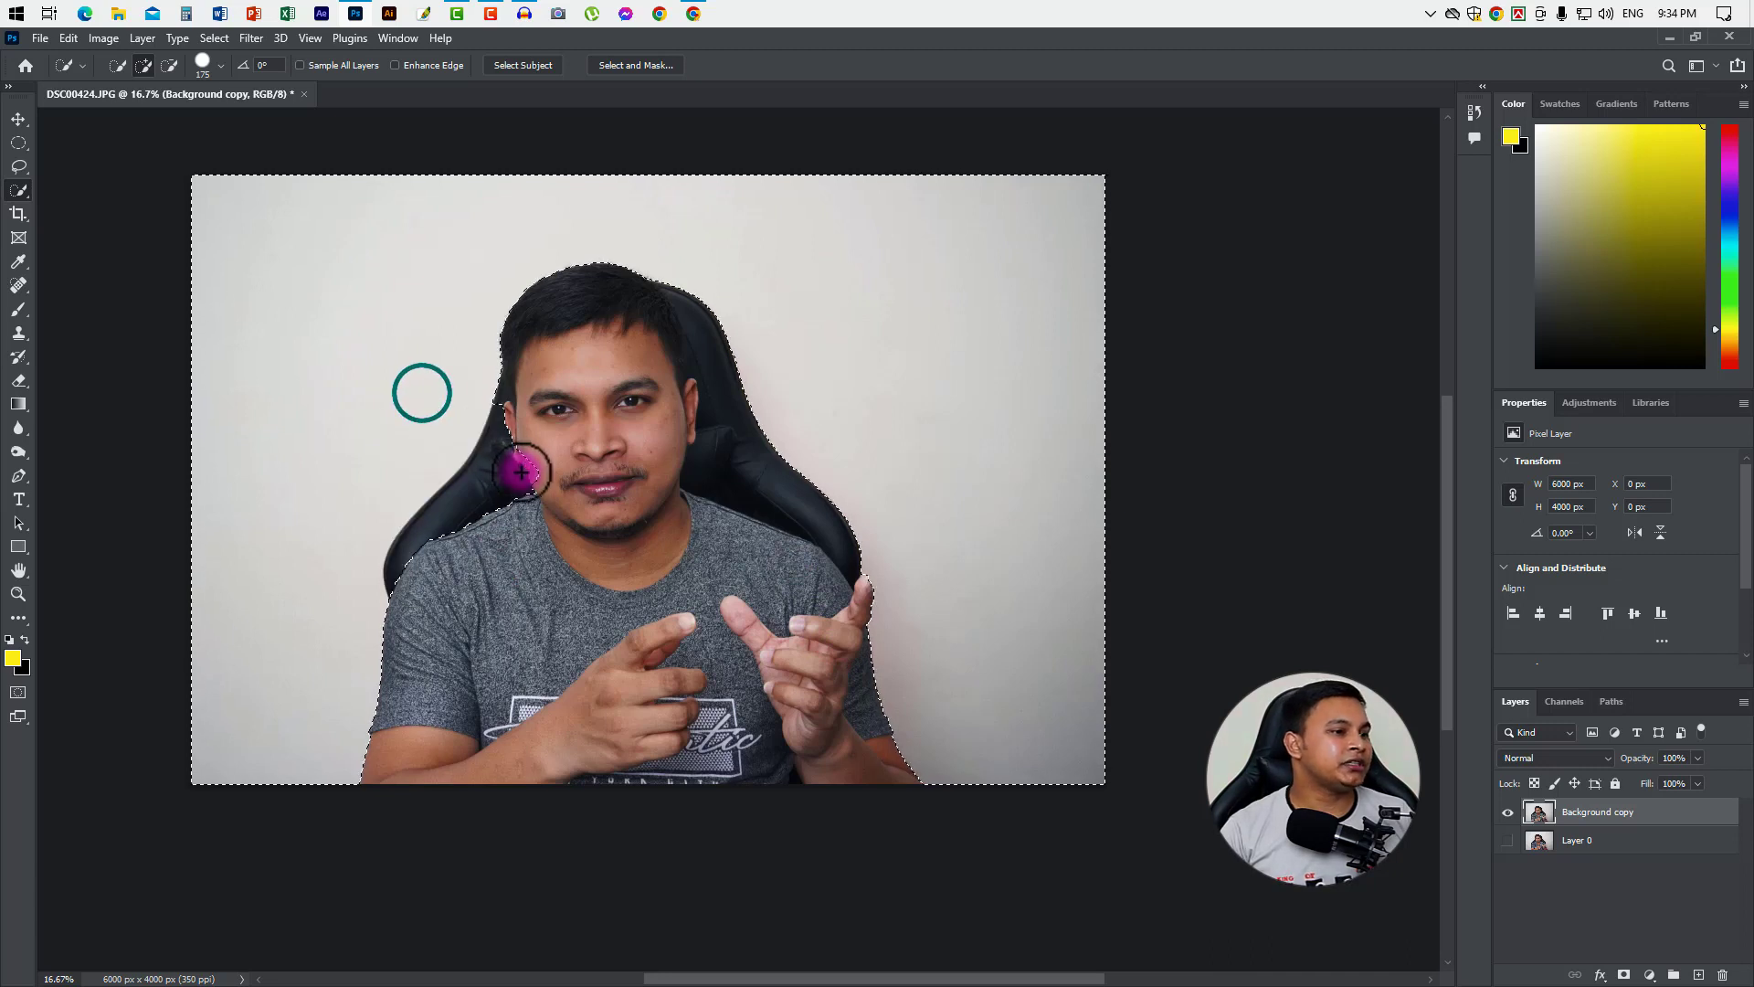
click(144, 66)
click(478, 333)
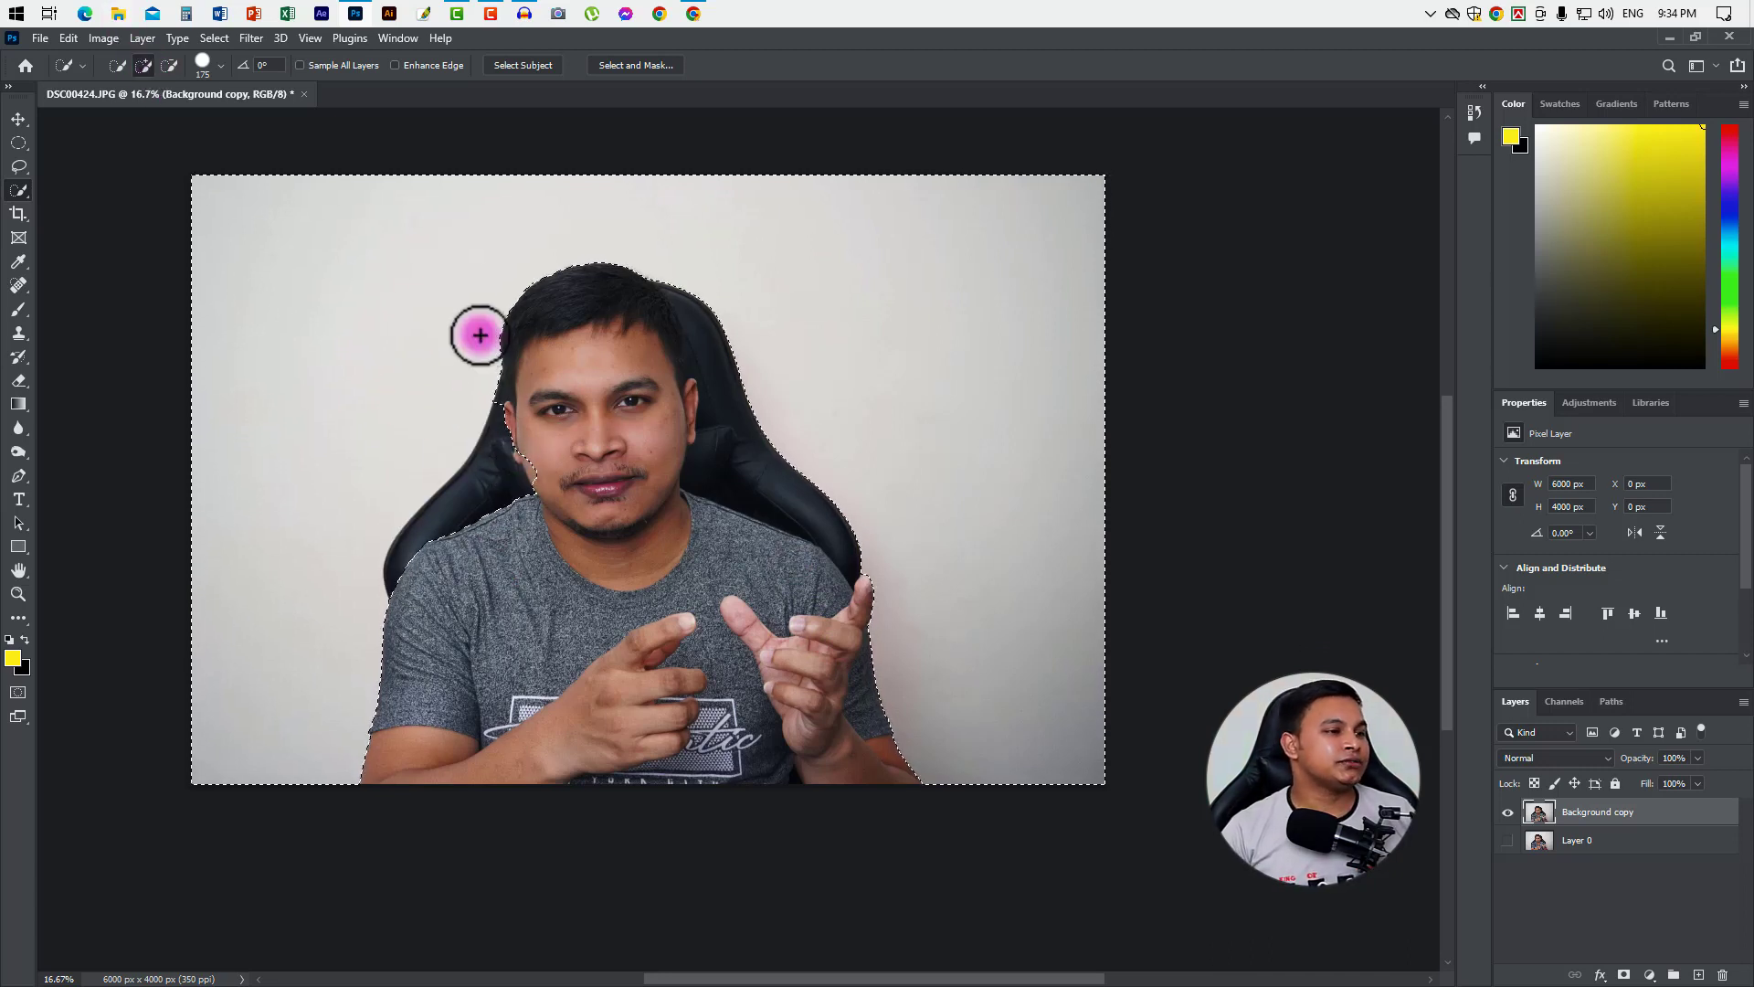
click(699, 373)
click(607, 553)
click(797, 605)
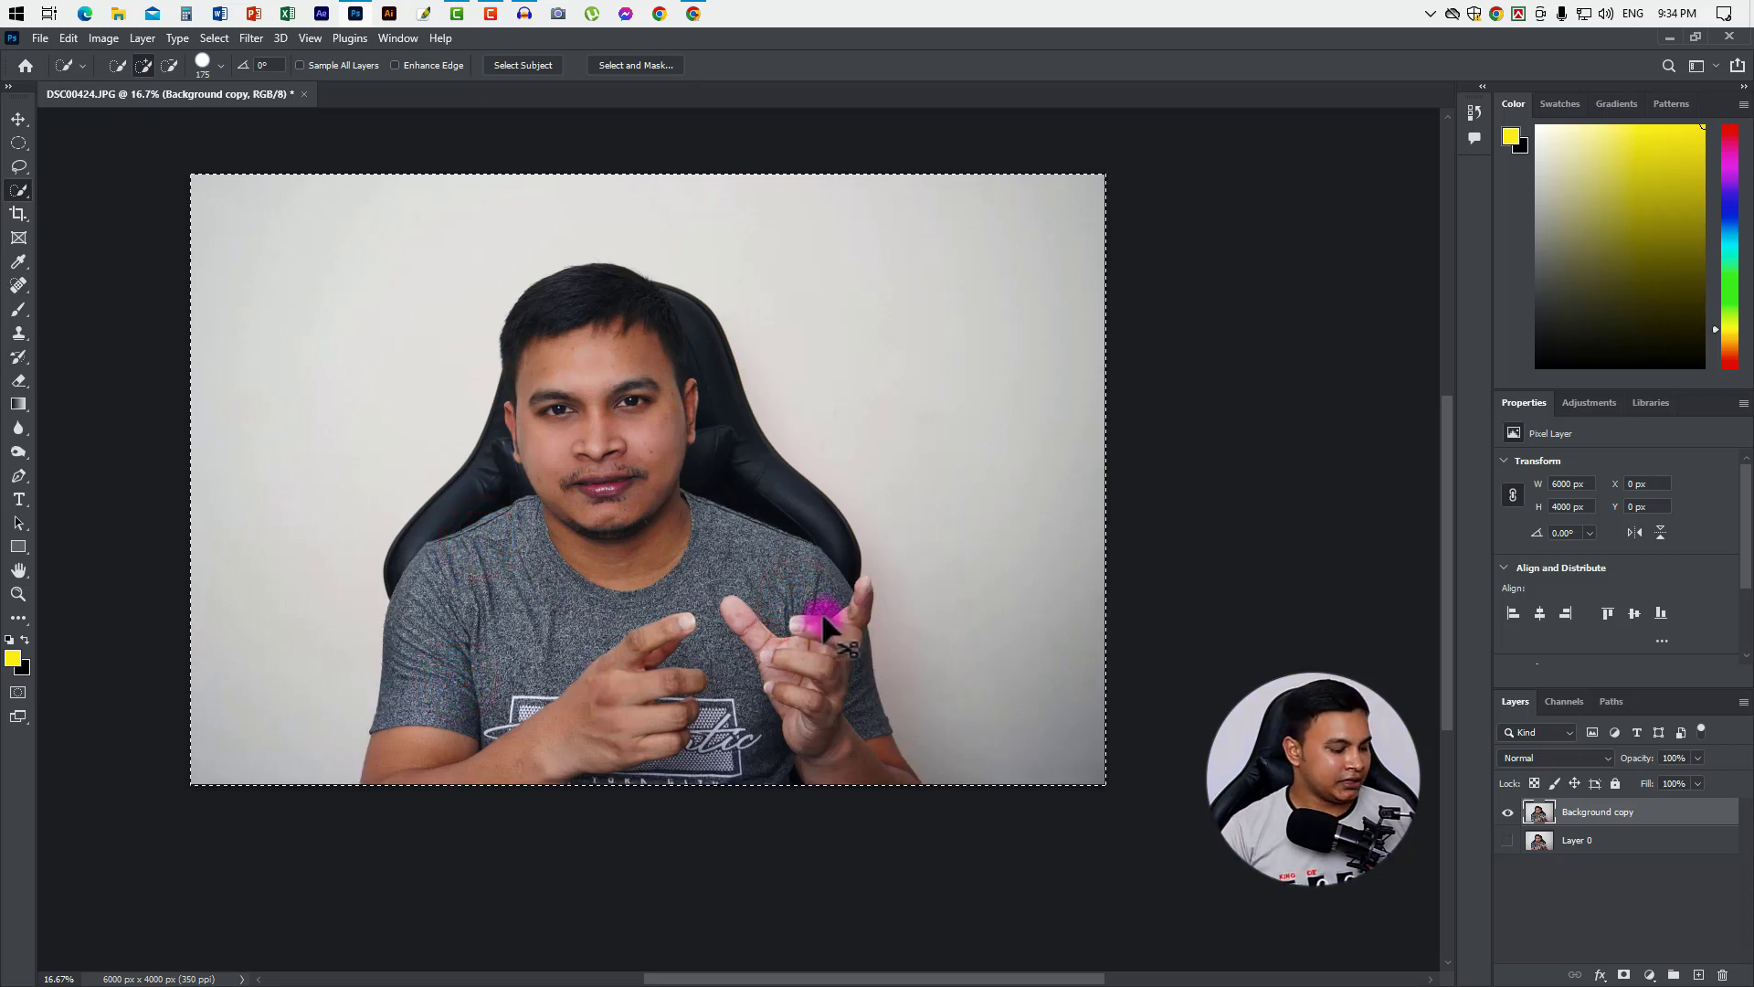
Clear the selection and brush a new one over the wall around the man's hair and left chair.
key(ctrl+d)
click(276, 262)
click(364, 221)
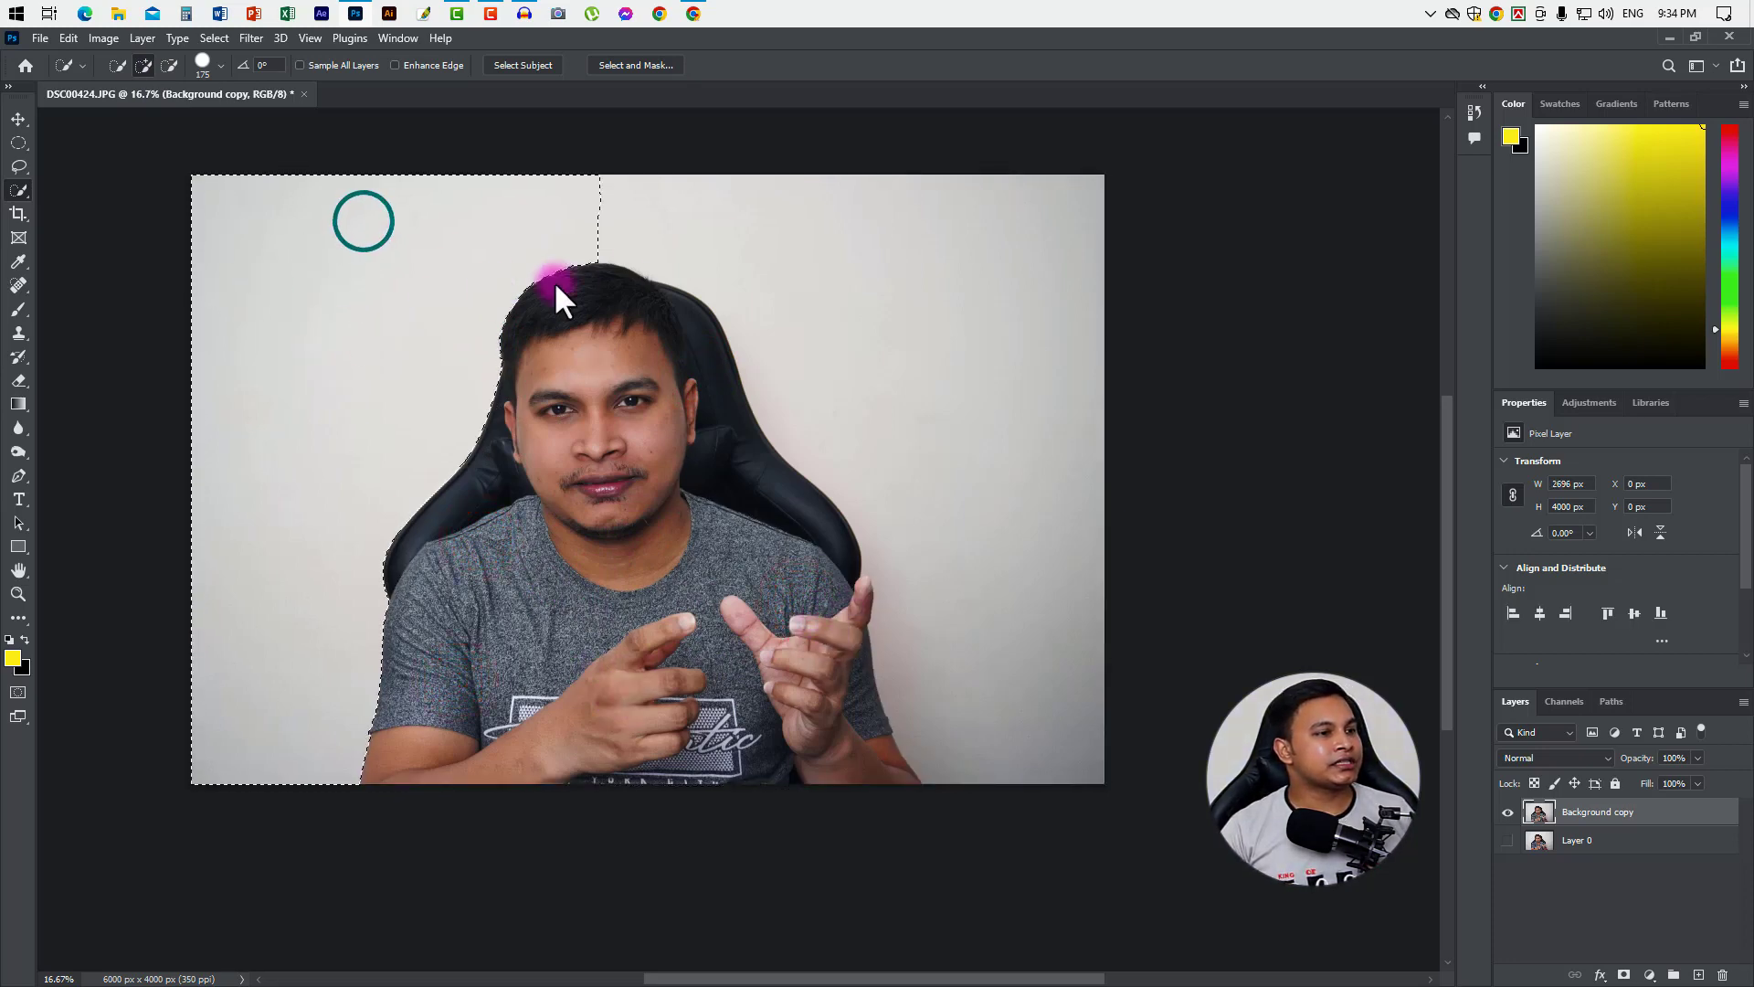
click(657, 247)
click(939, 547)
click(606, 311)
click(411, 431)
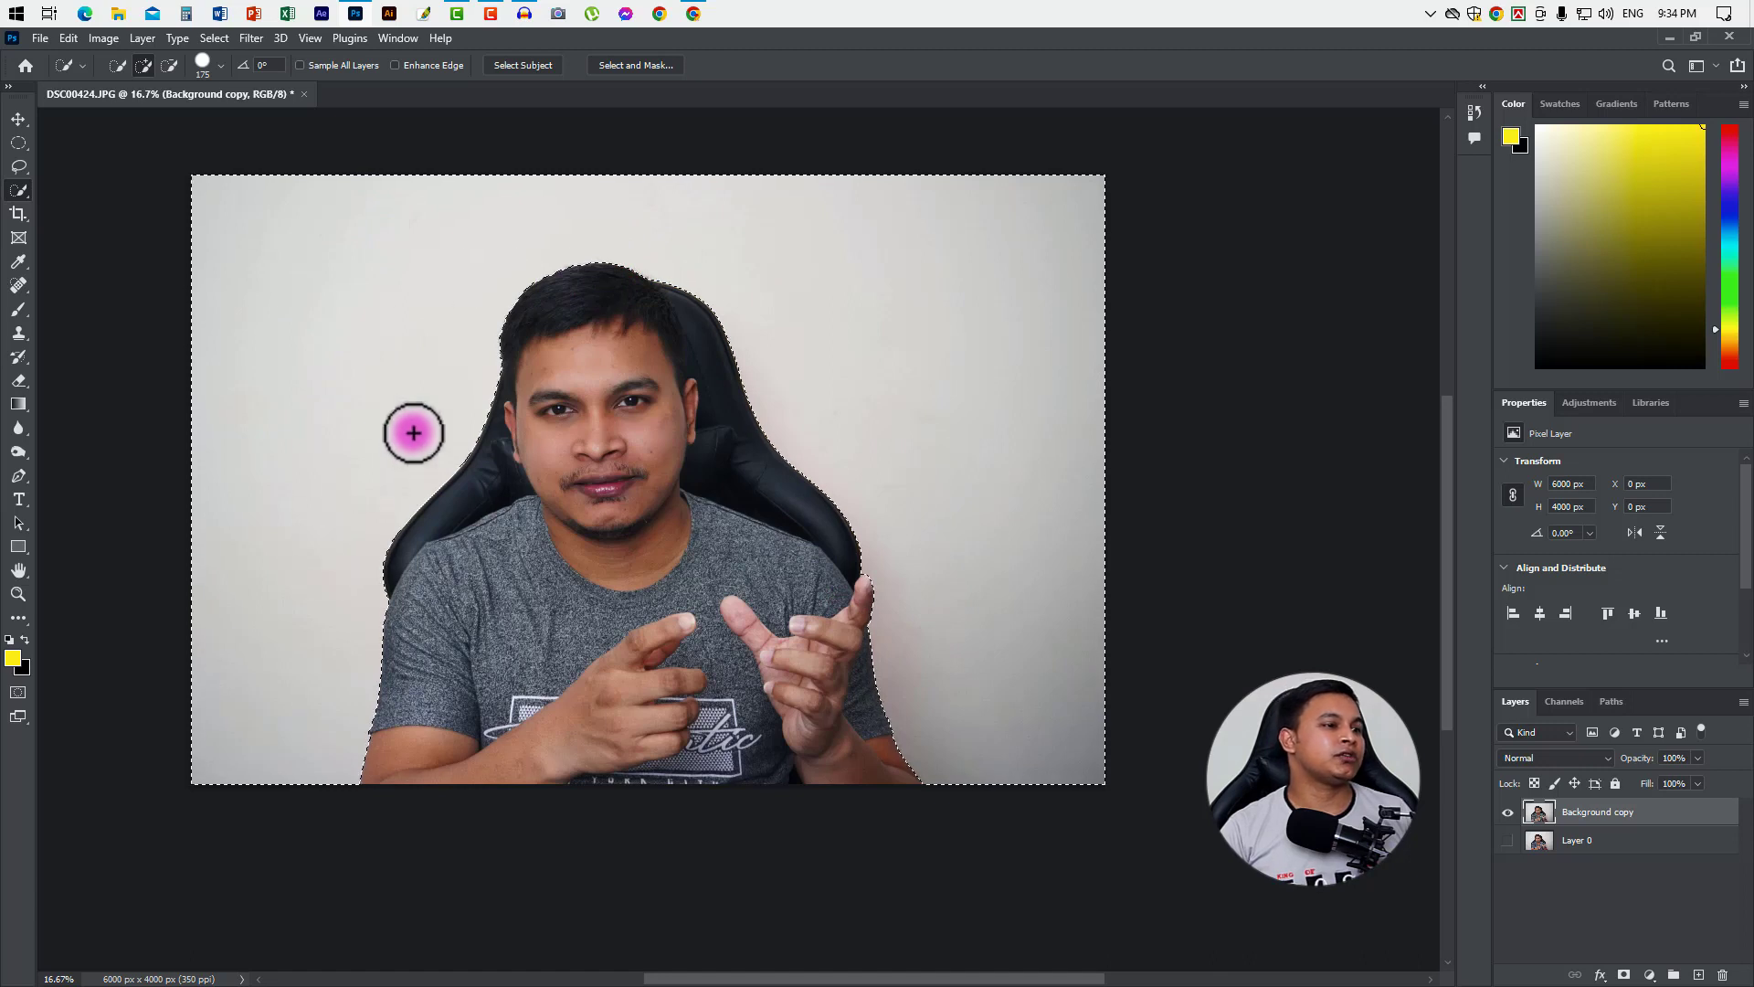
Extend the selection edge along the right chair, right shoulder and raised hand.
click(771, 407)
click(833, 555)
click(908, 631)
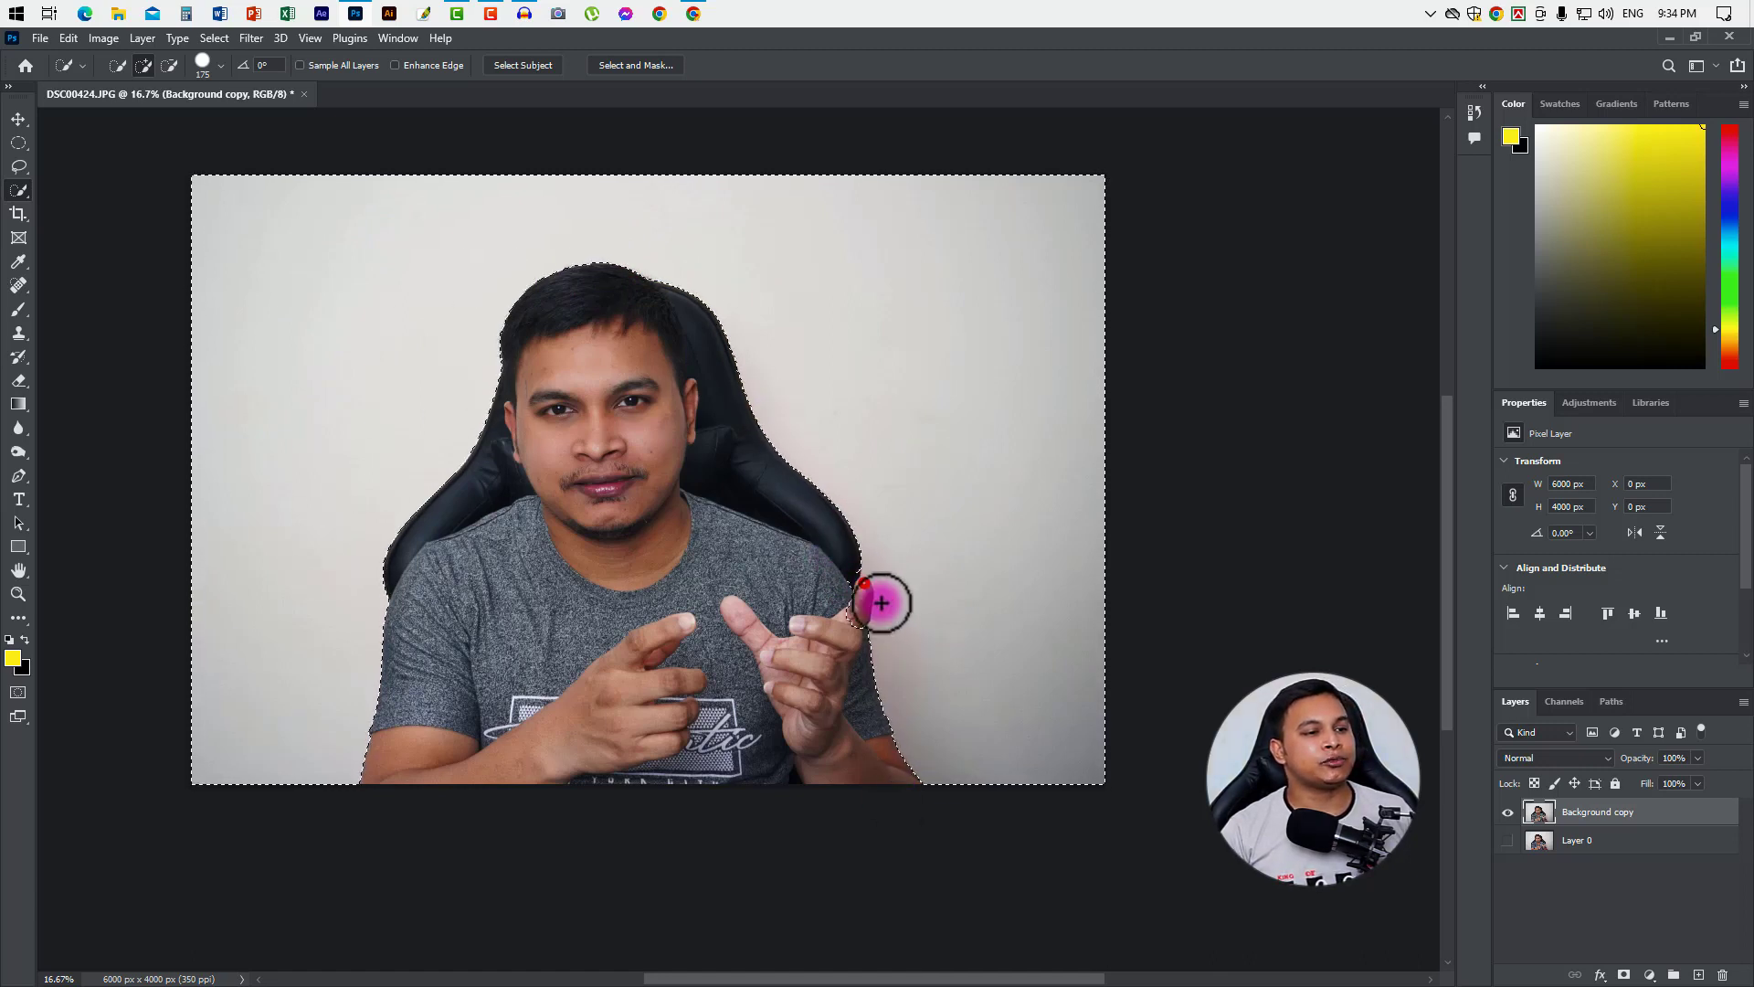
click(860, 581)
click(852, 618)
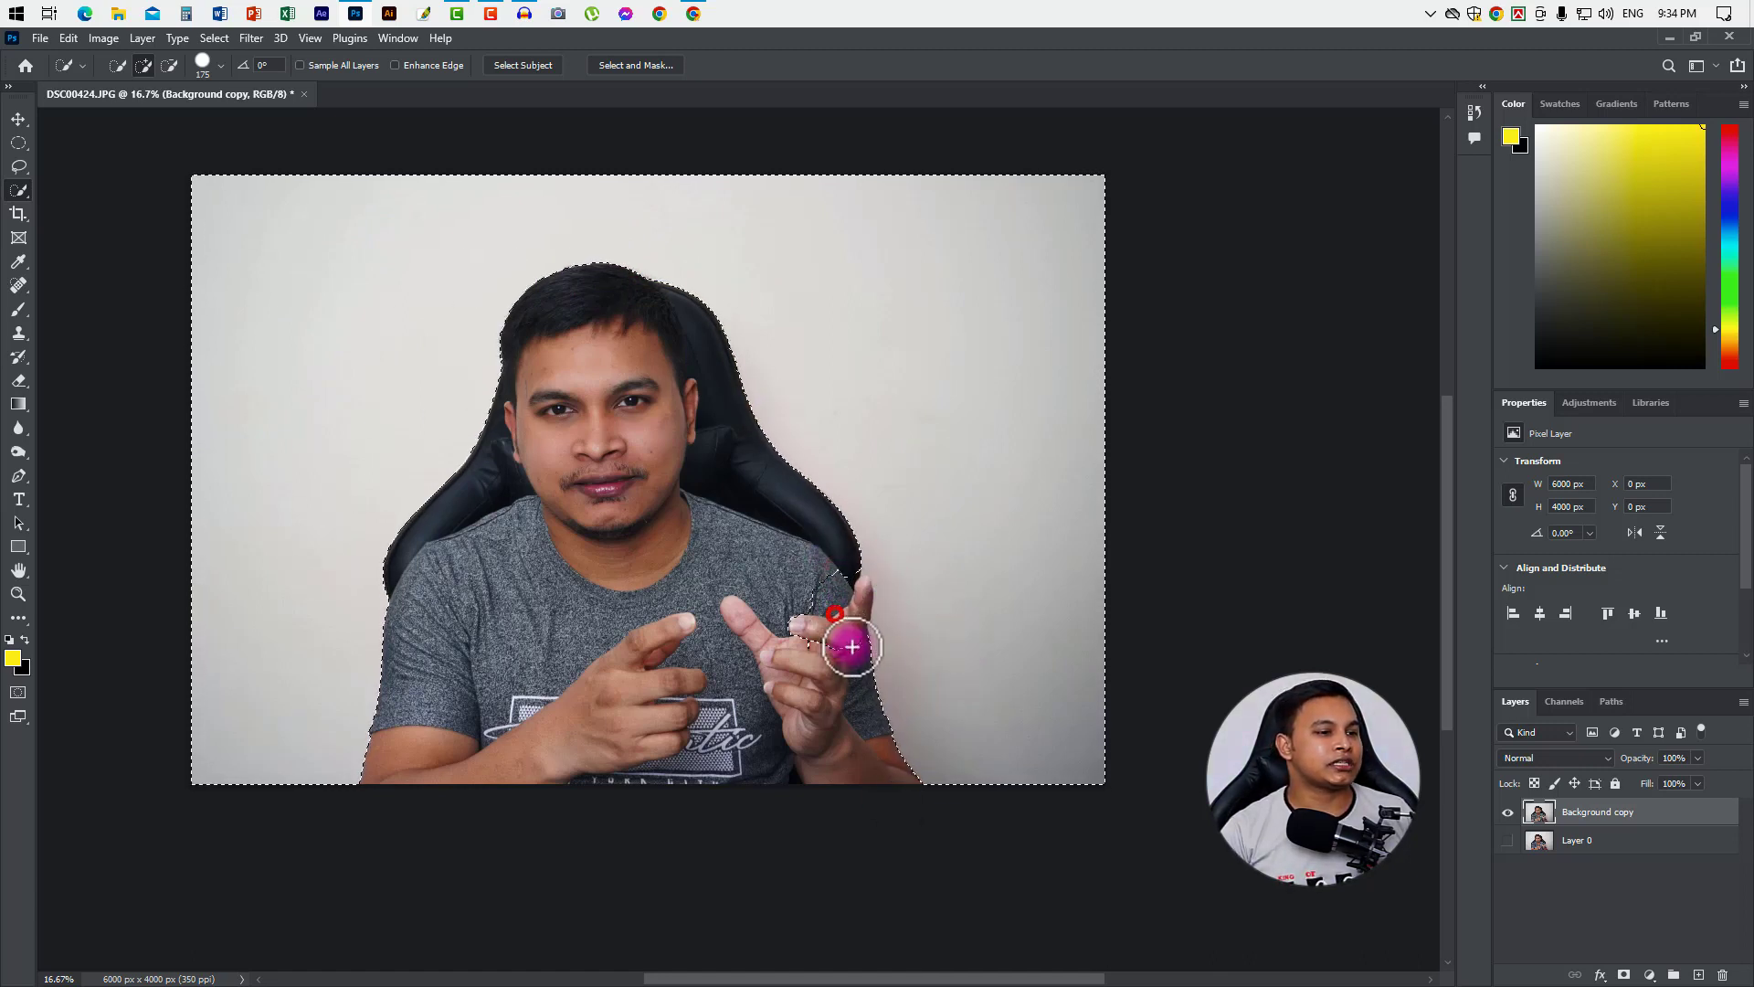
click(831, 606)
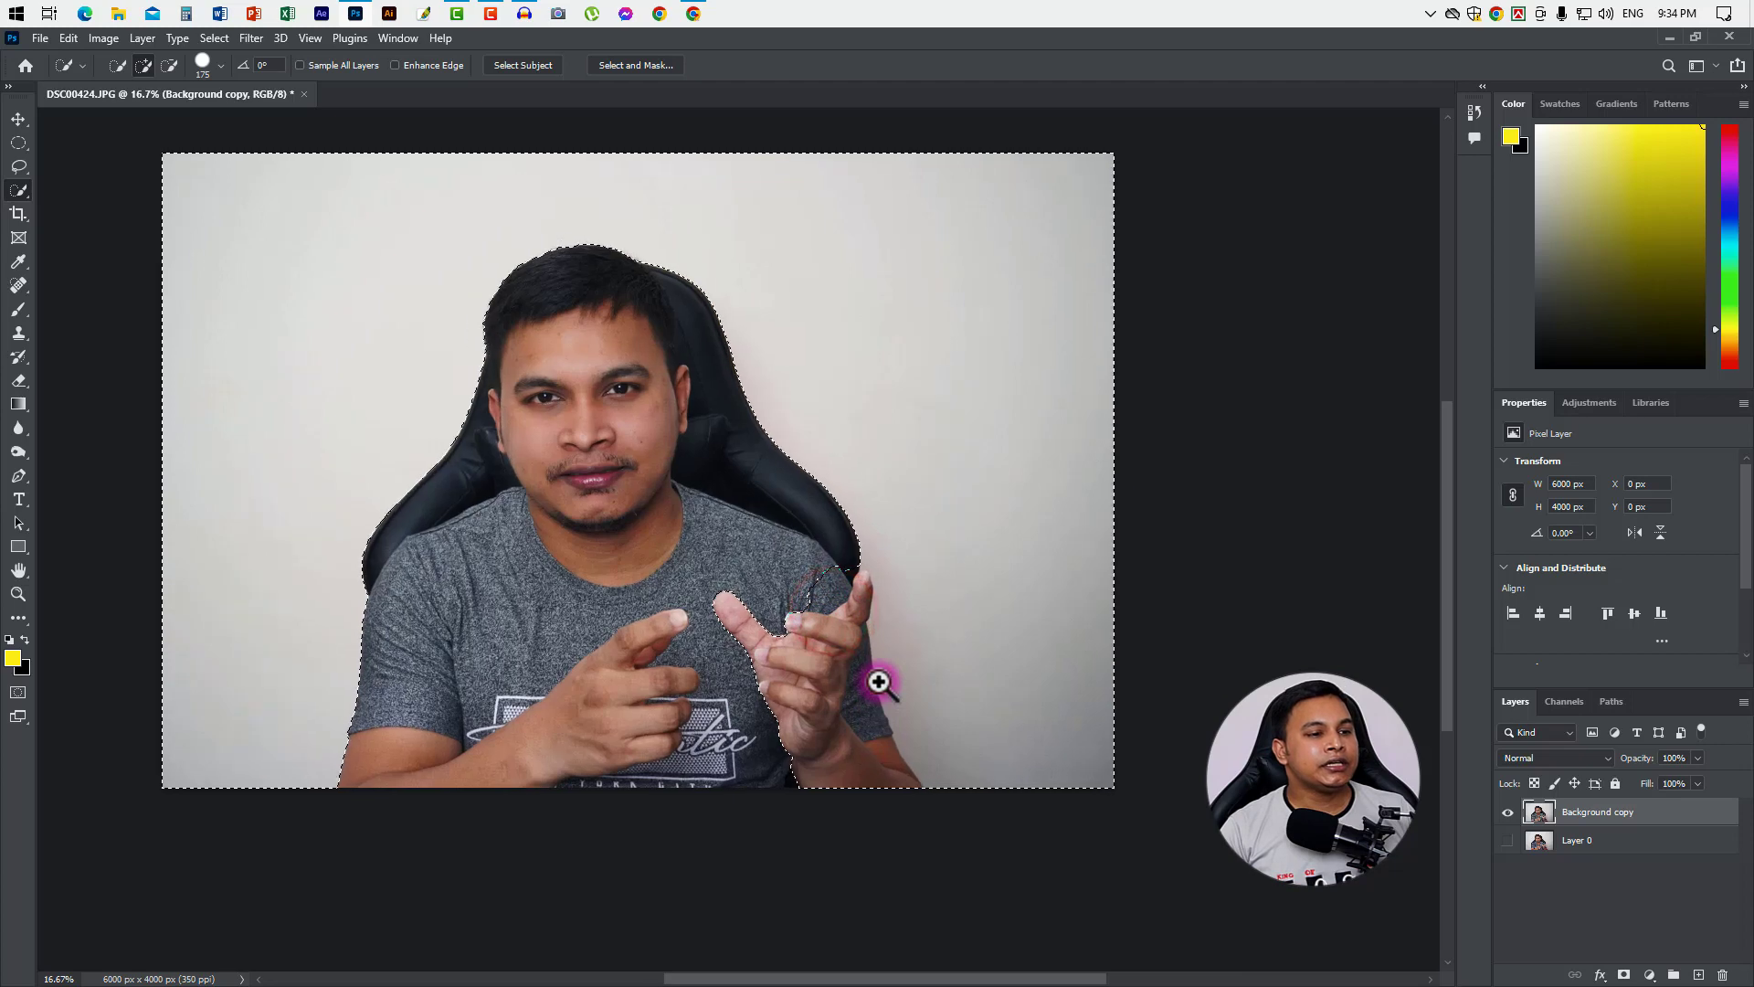
Zoom in, subtract the raised hand, and add back the wall beside the fingertip.
click(879, 682)
alt+click(736, 704)
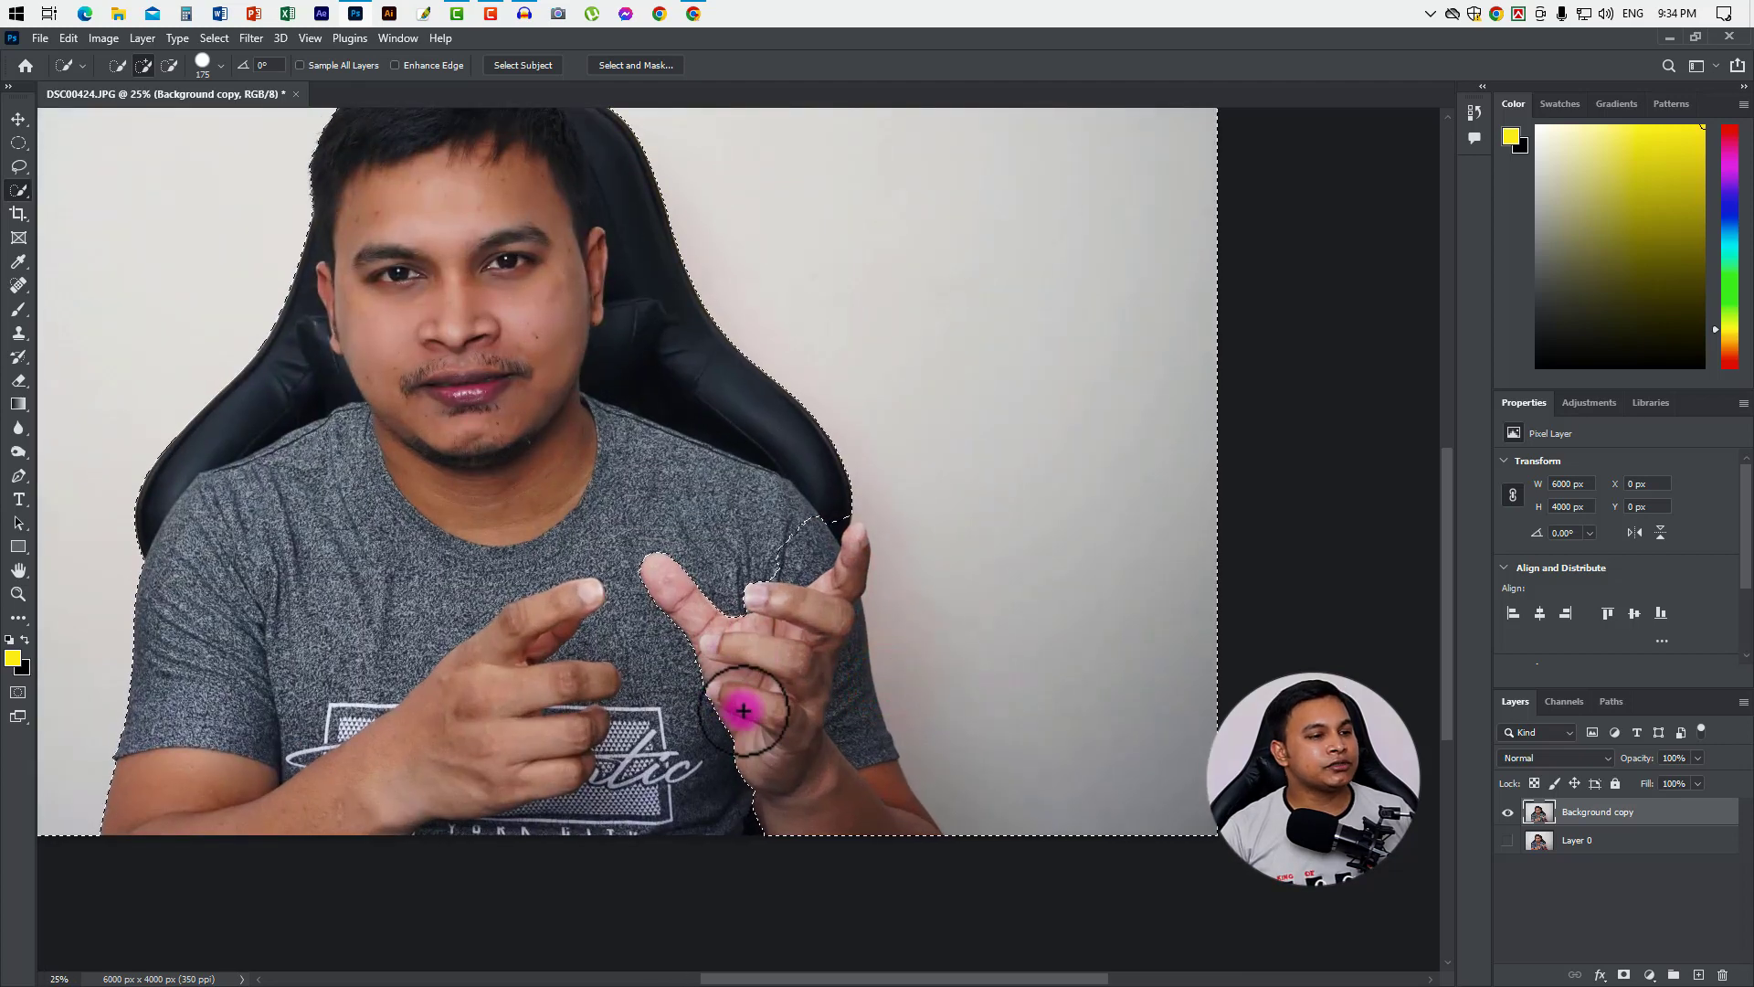
alt+click(629, 547)
click(744, 658)
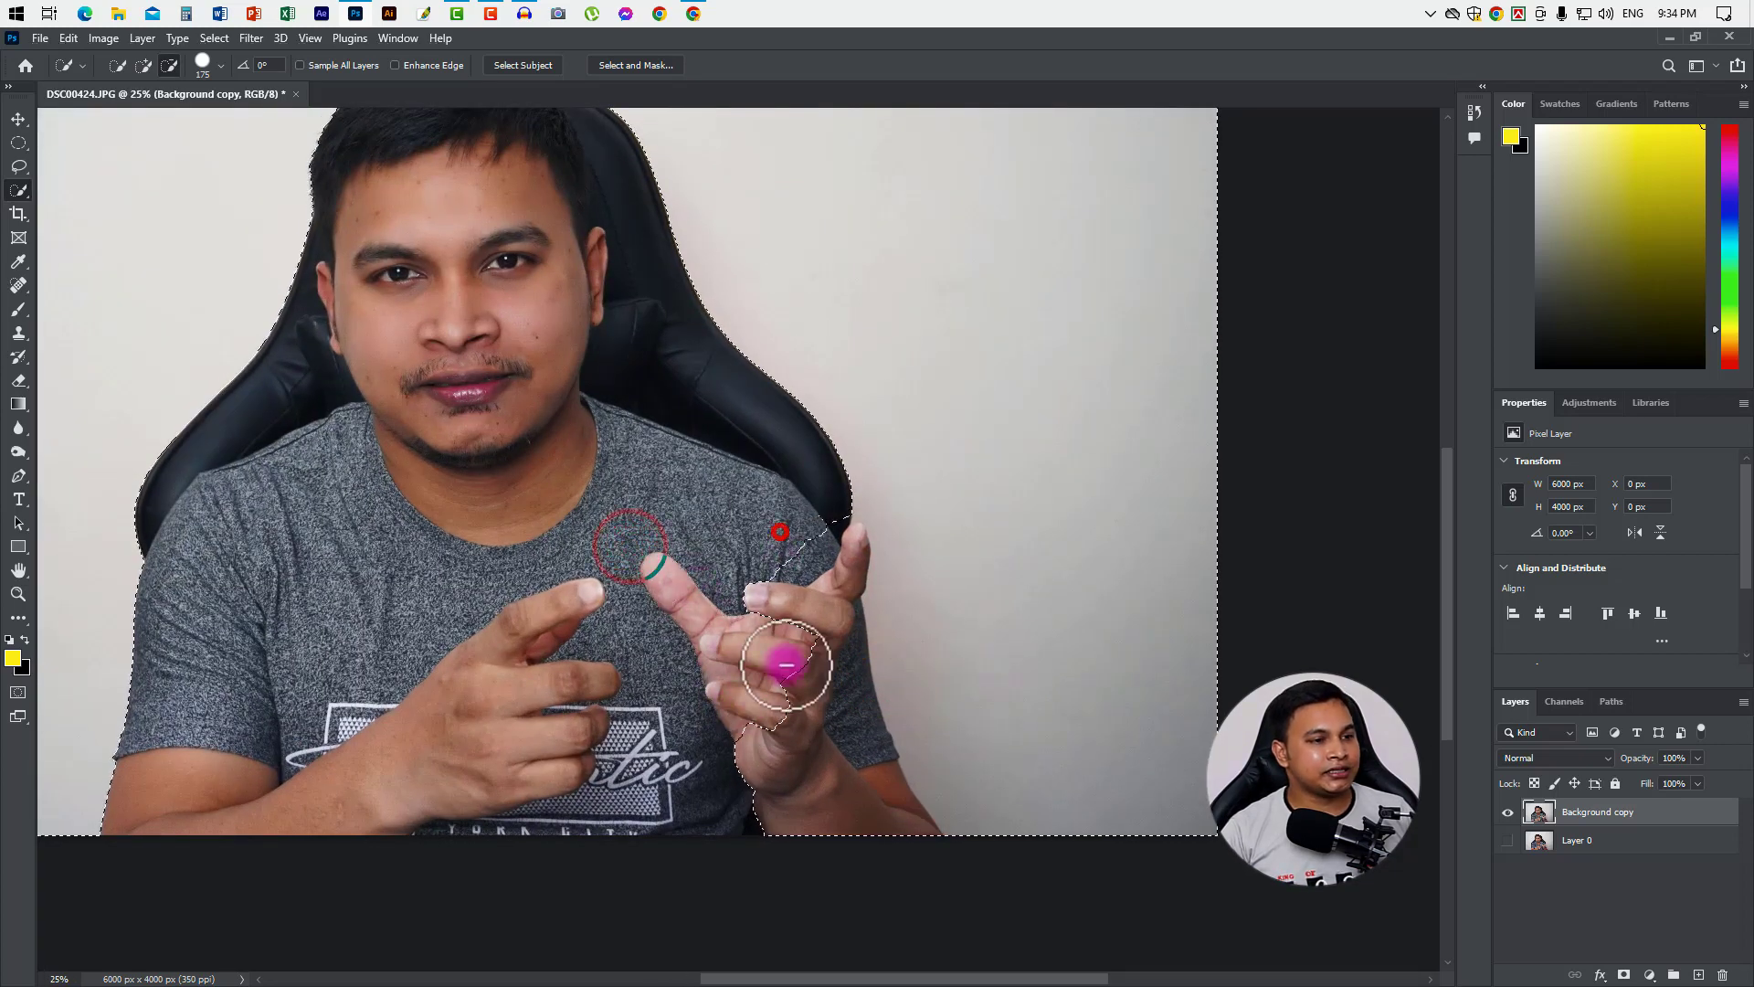
click(804, 512)
click(820, 595)
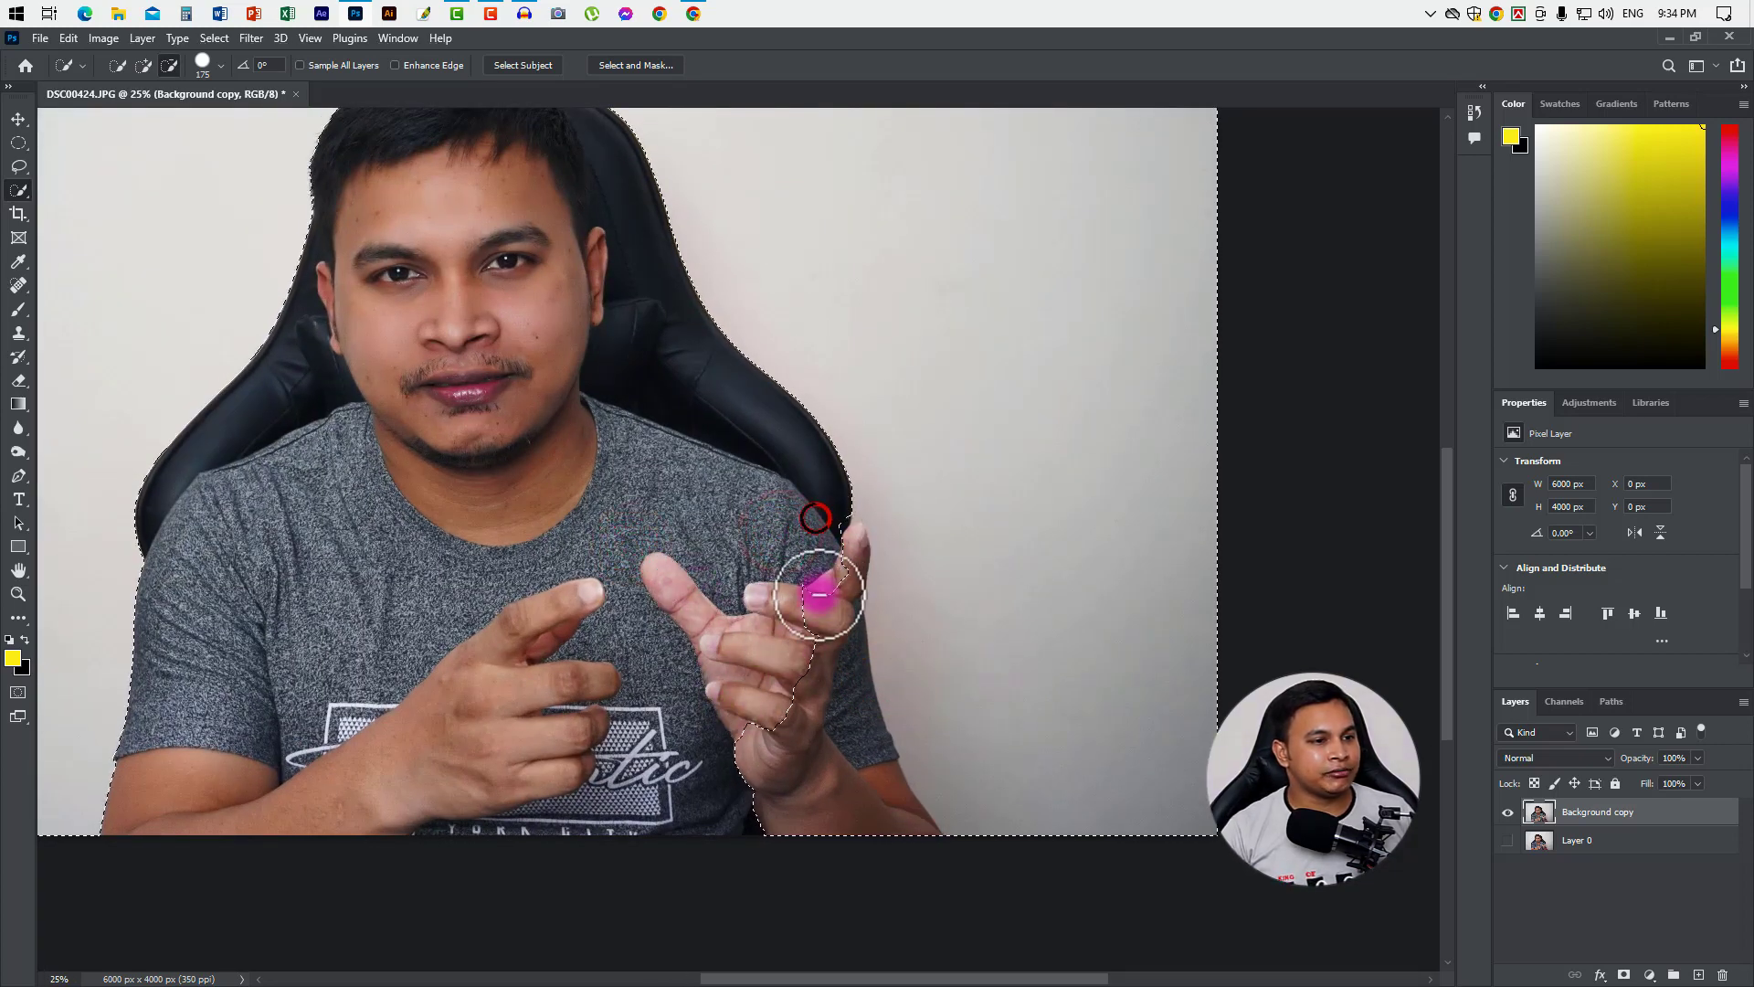
click(852, 538)
alt+click(804, 633)
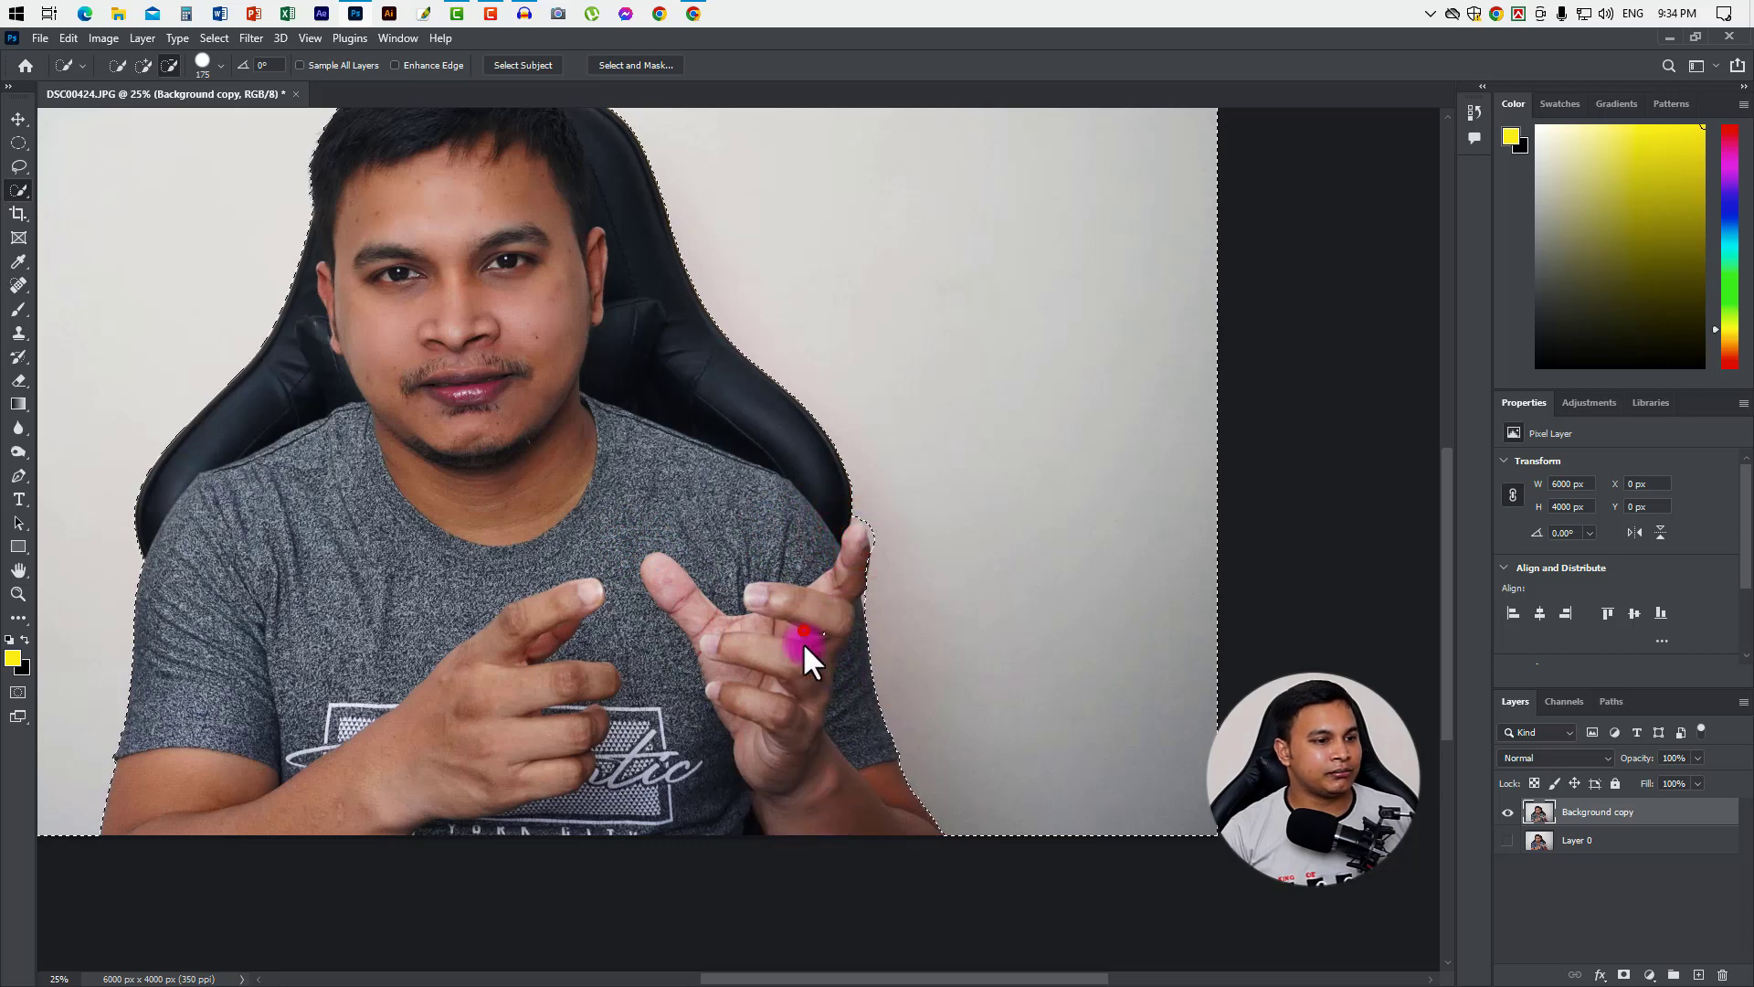
click(888, 537)
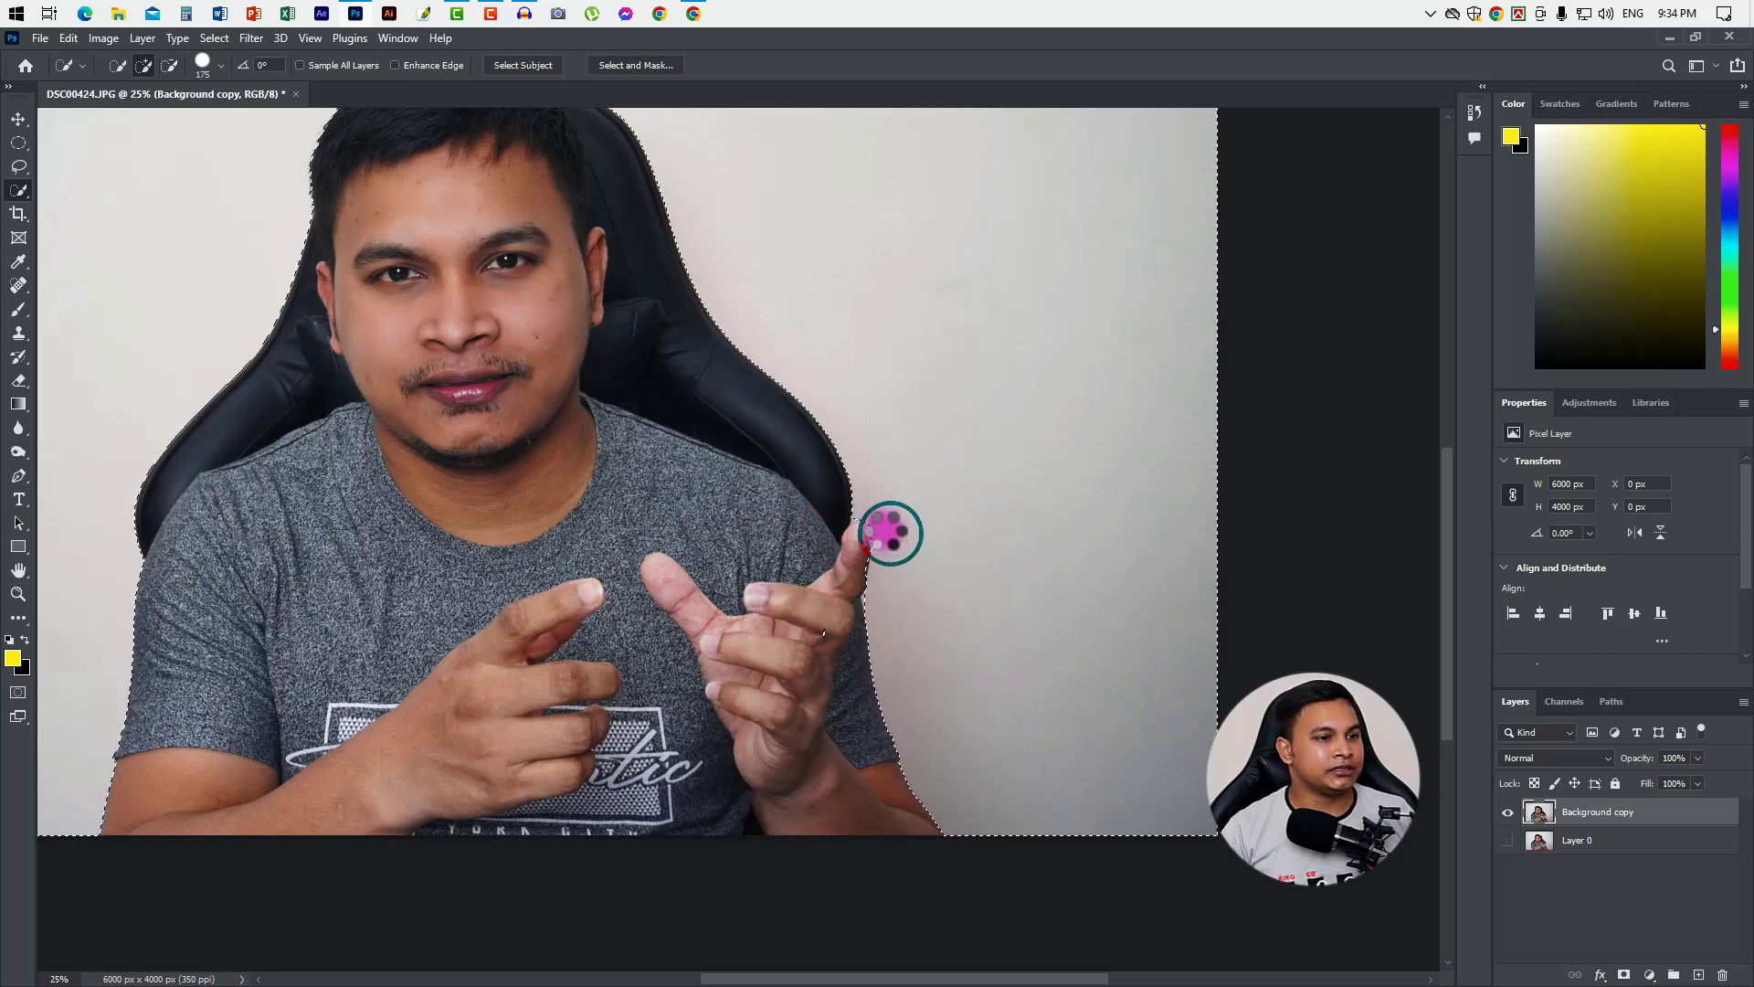
scroll(887, 535, up, 1)
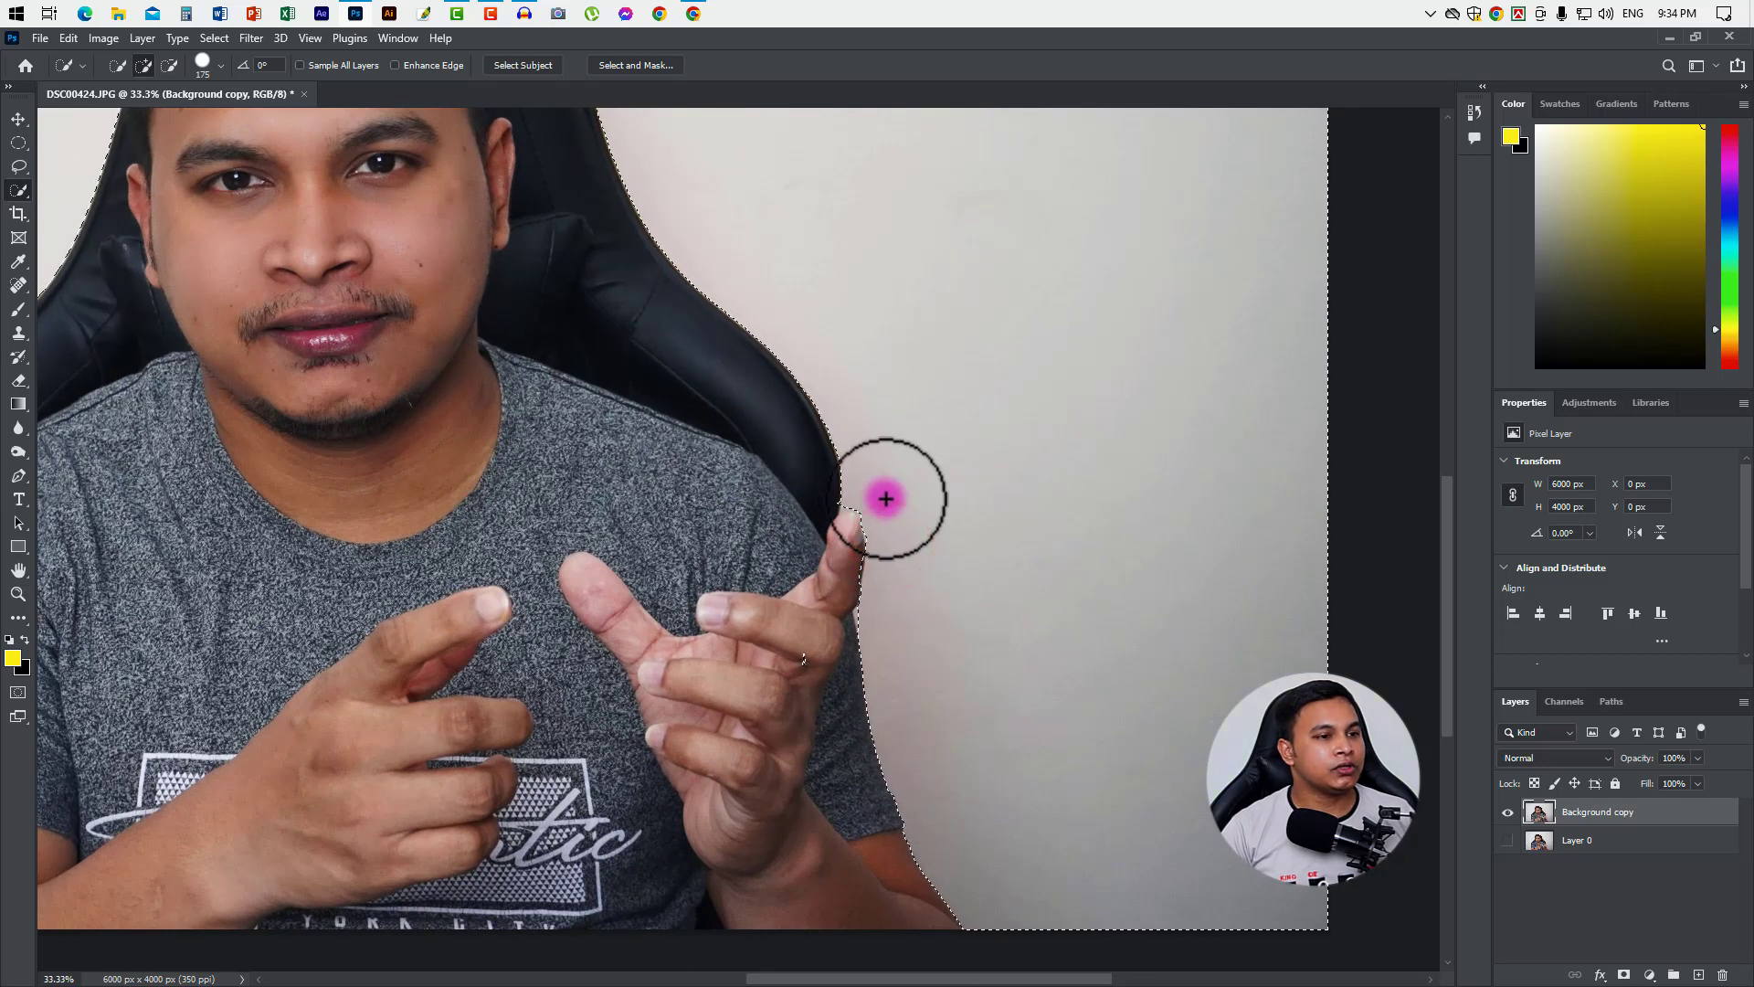
scroll(880, 499, down, 2)
scroll(880, 499, down, 1)
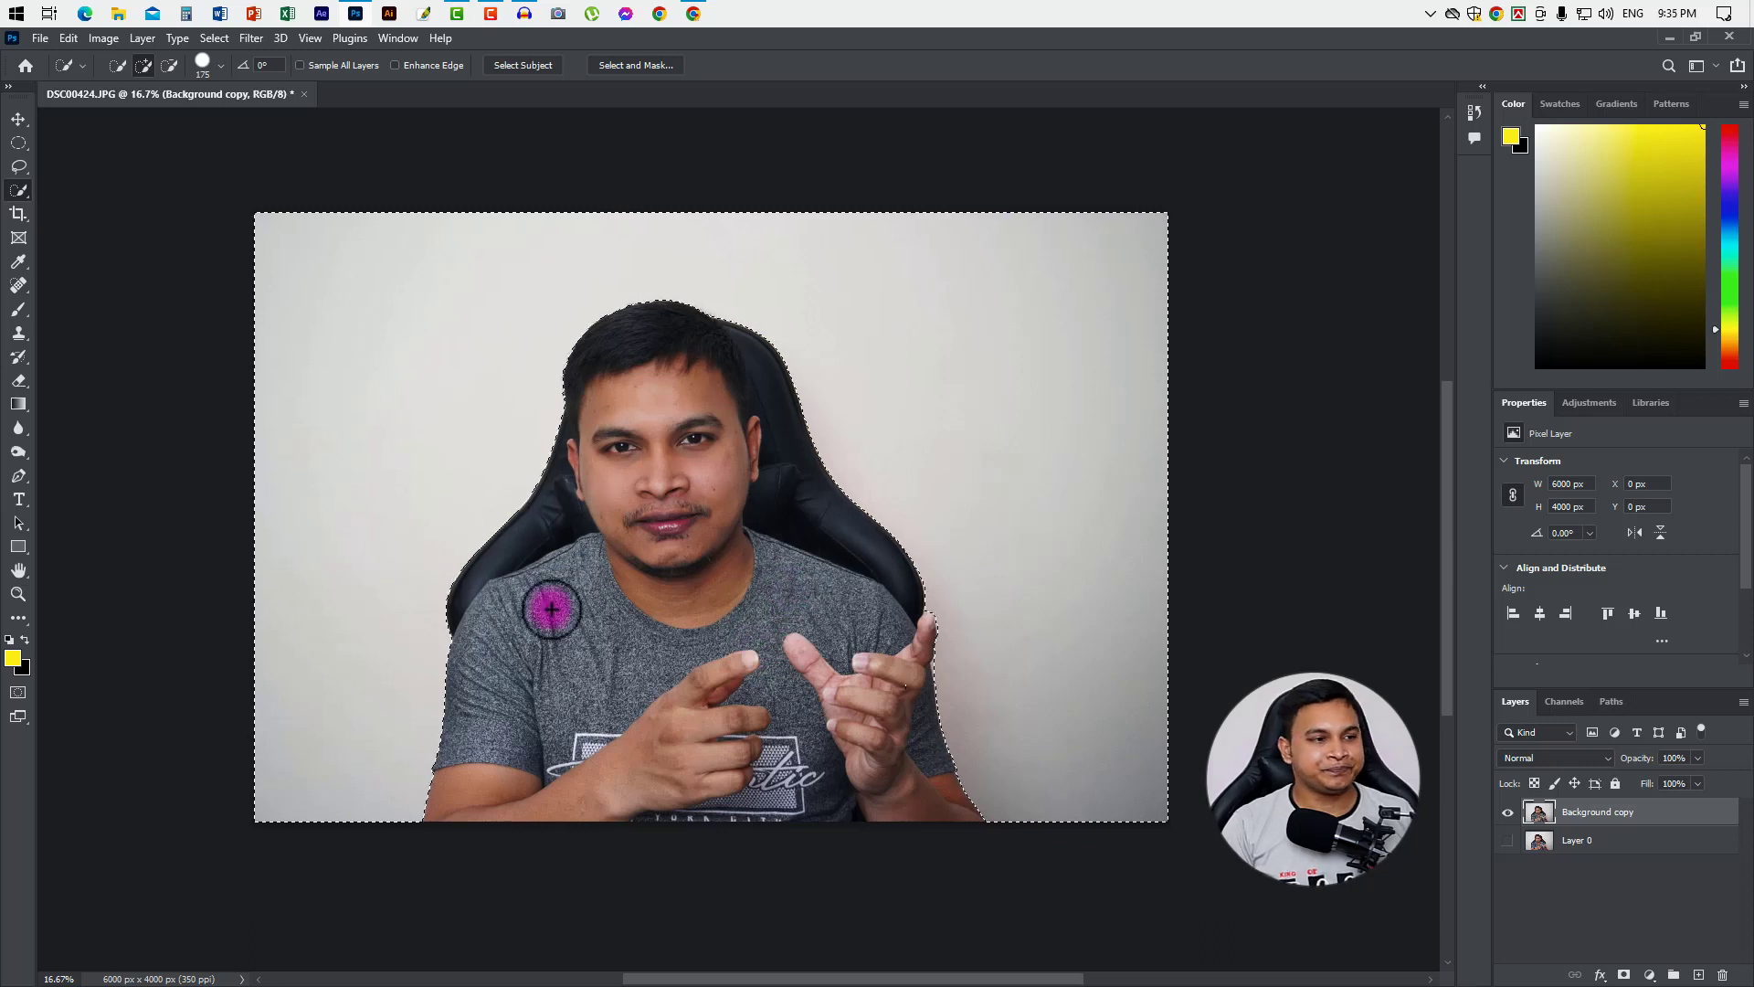
Clear the selection, Magic Wand the white wall, and add the lower-right and lower-left patches.
key(ctrl+d)
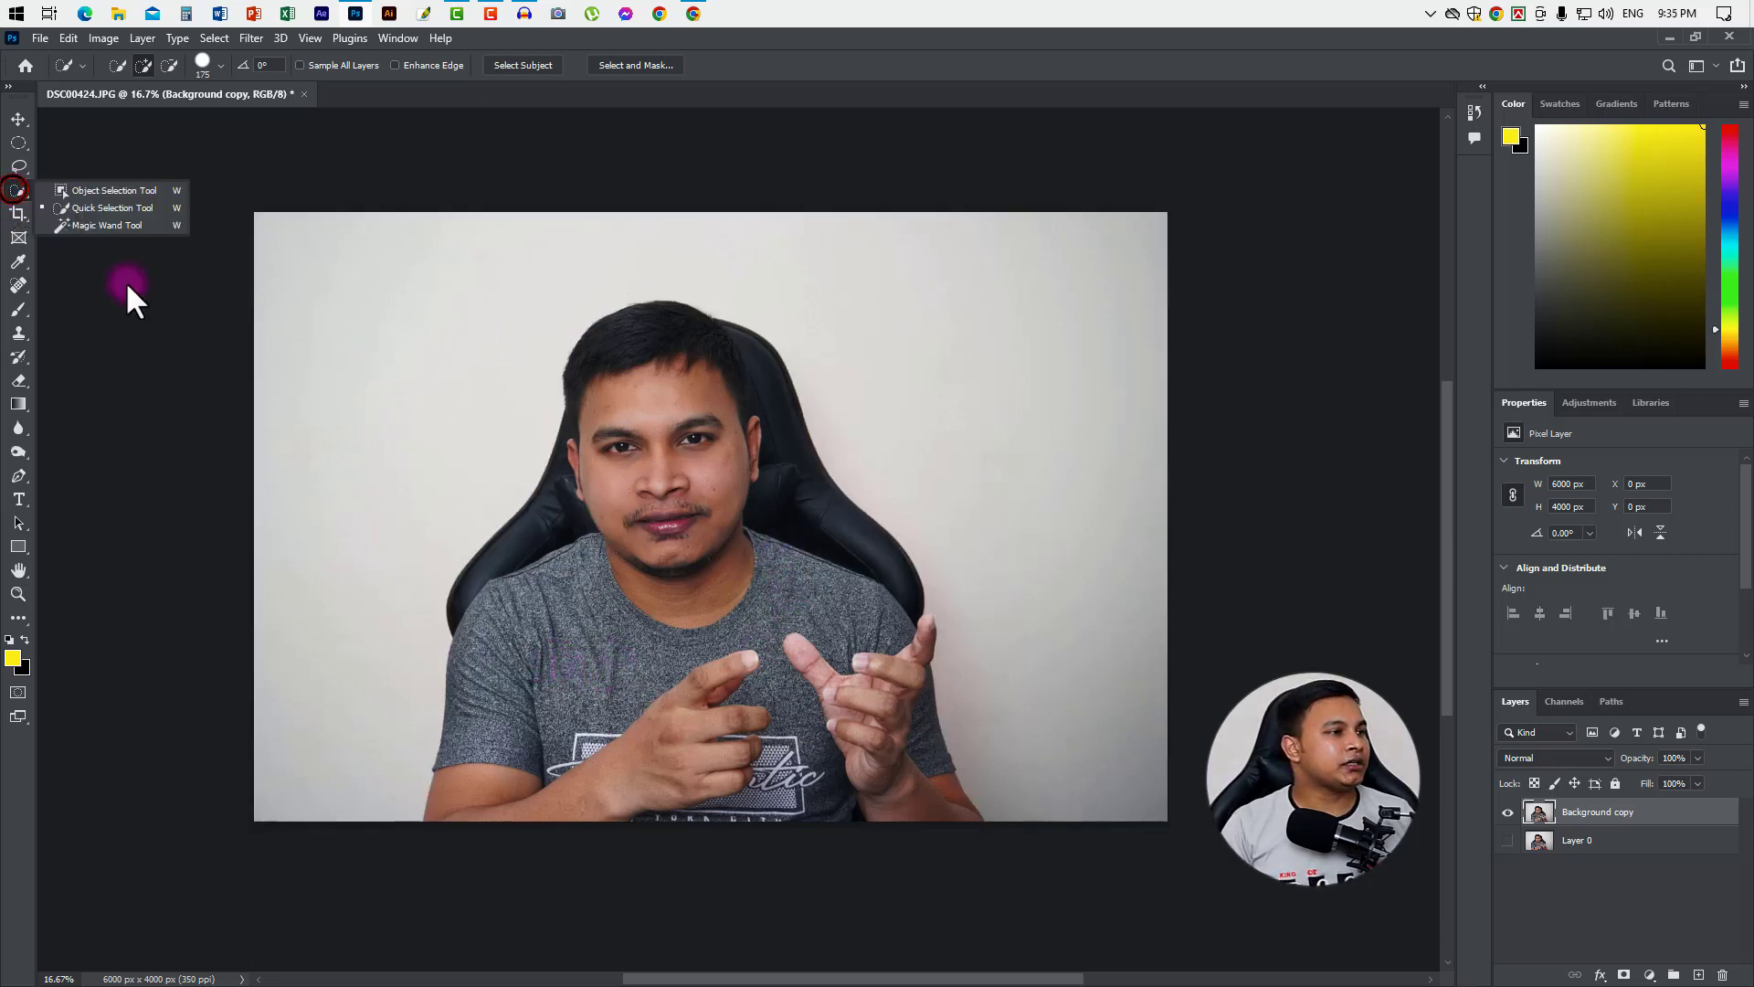
click(84, 230)
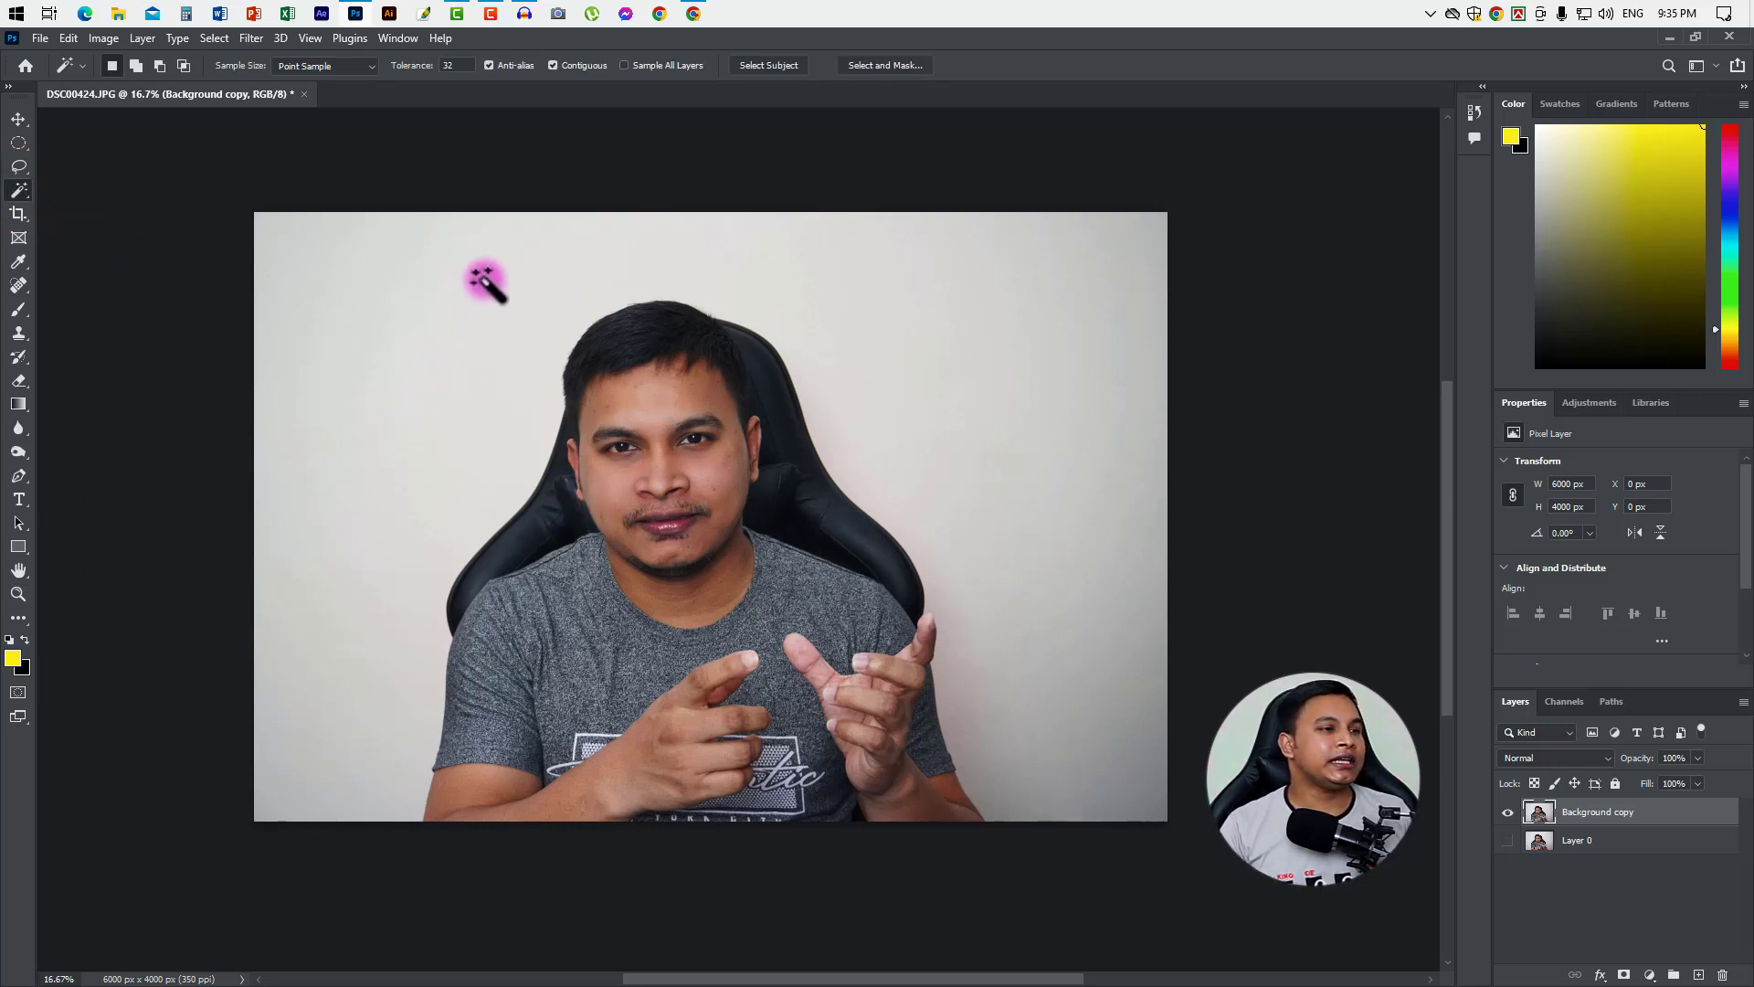
click(961, 355)
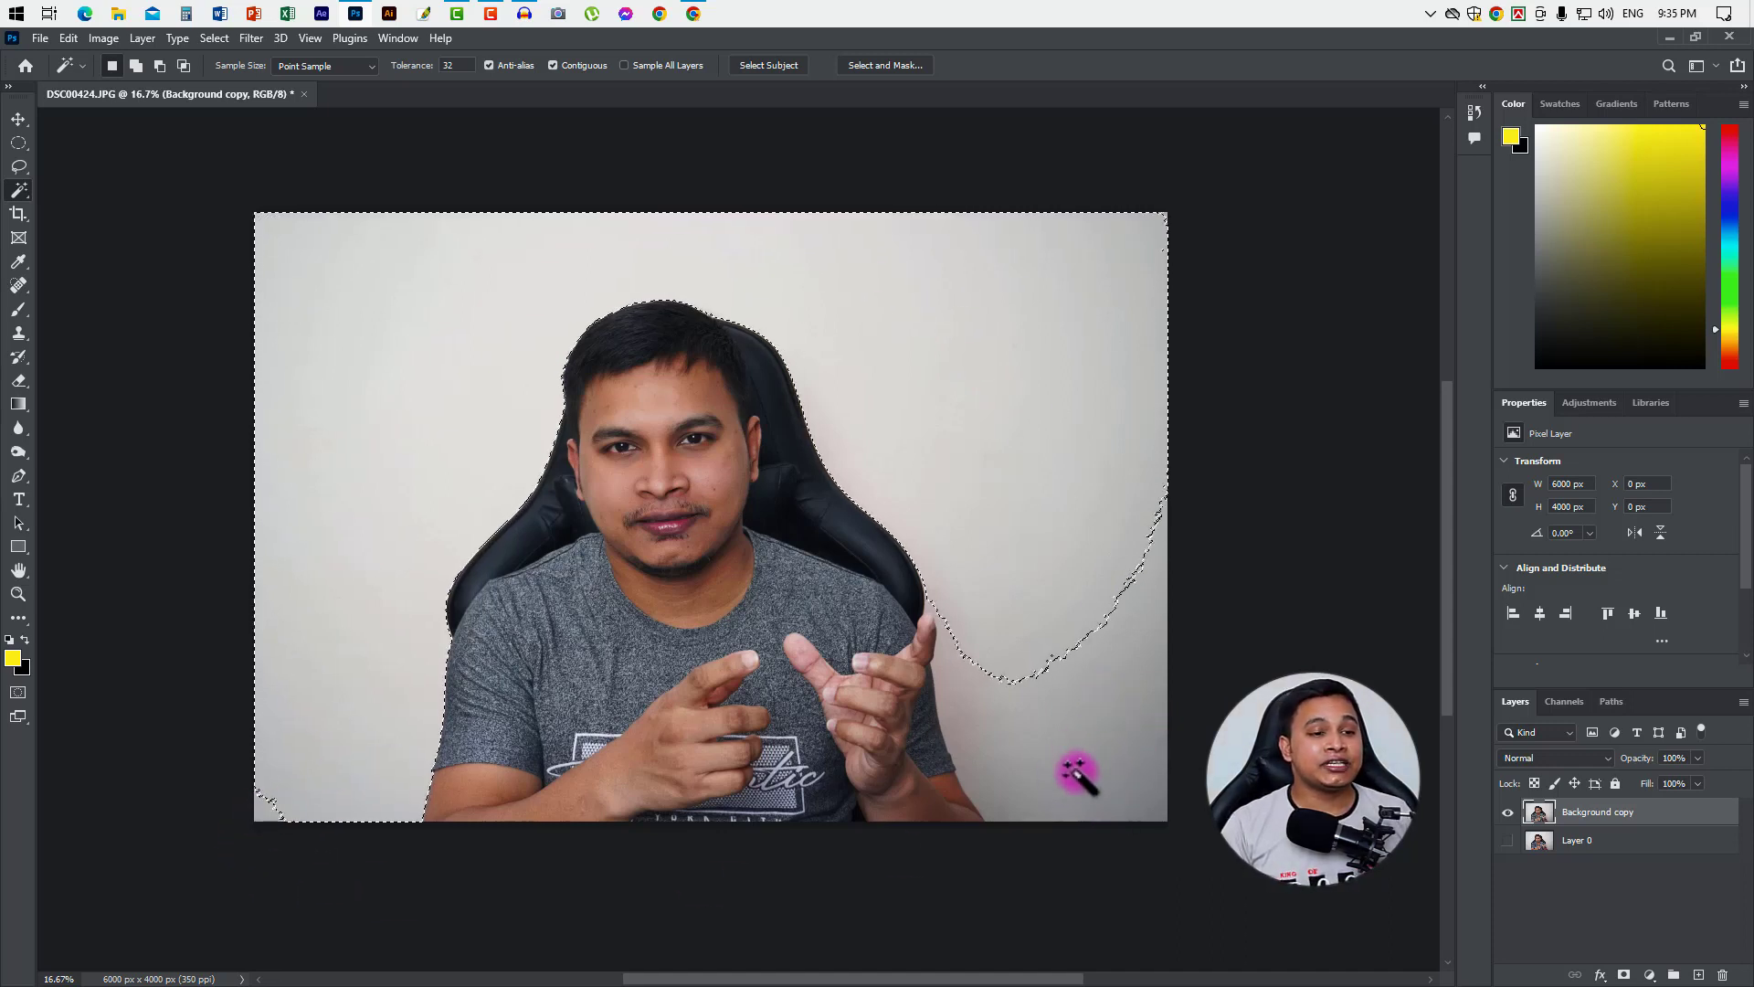
key(shift)
shift+click(1110, 690)
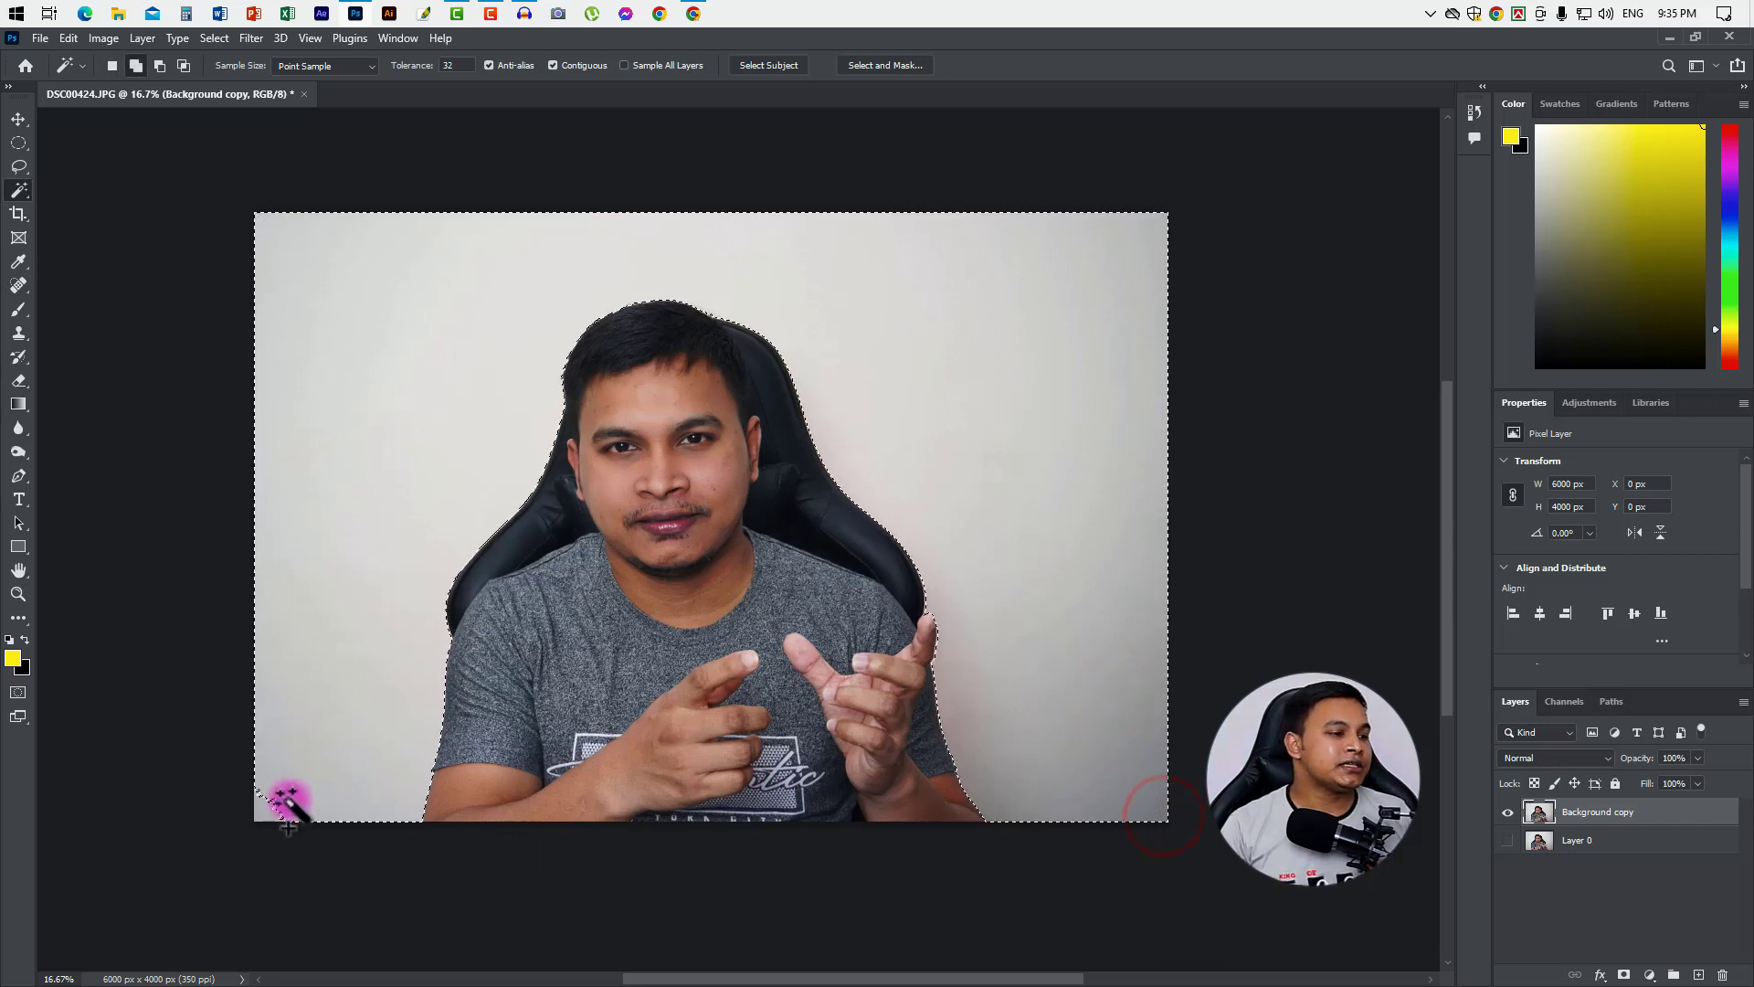
shift+click(262, 802)
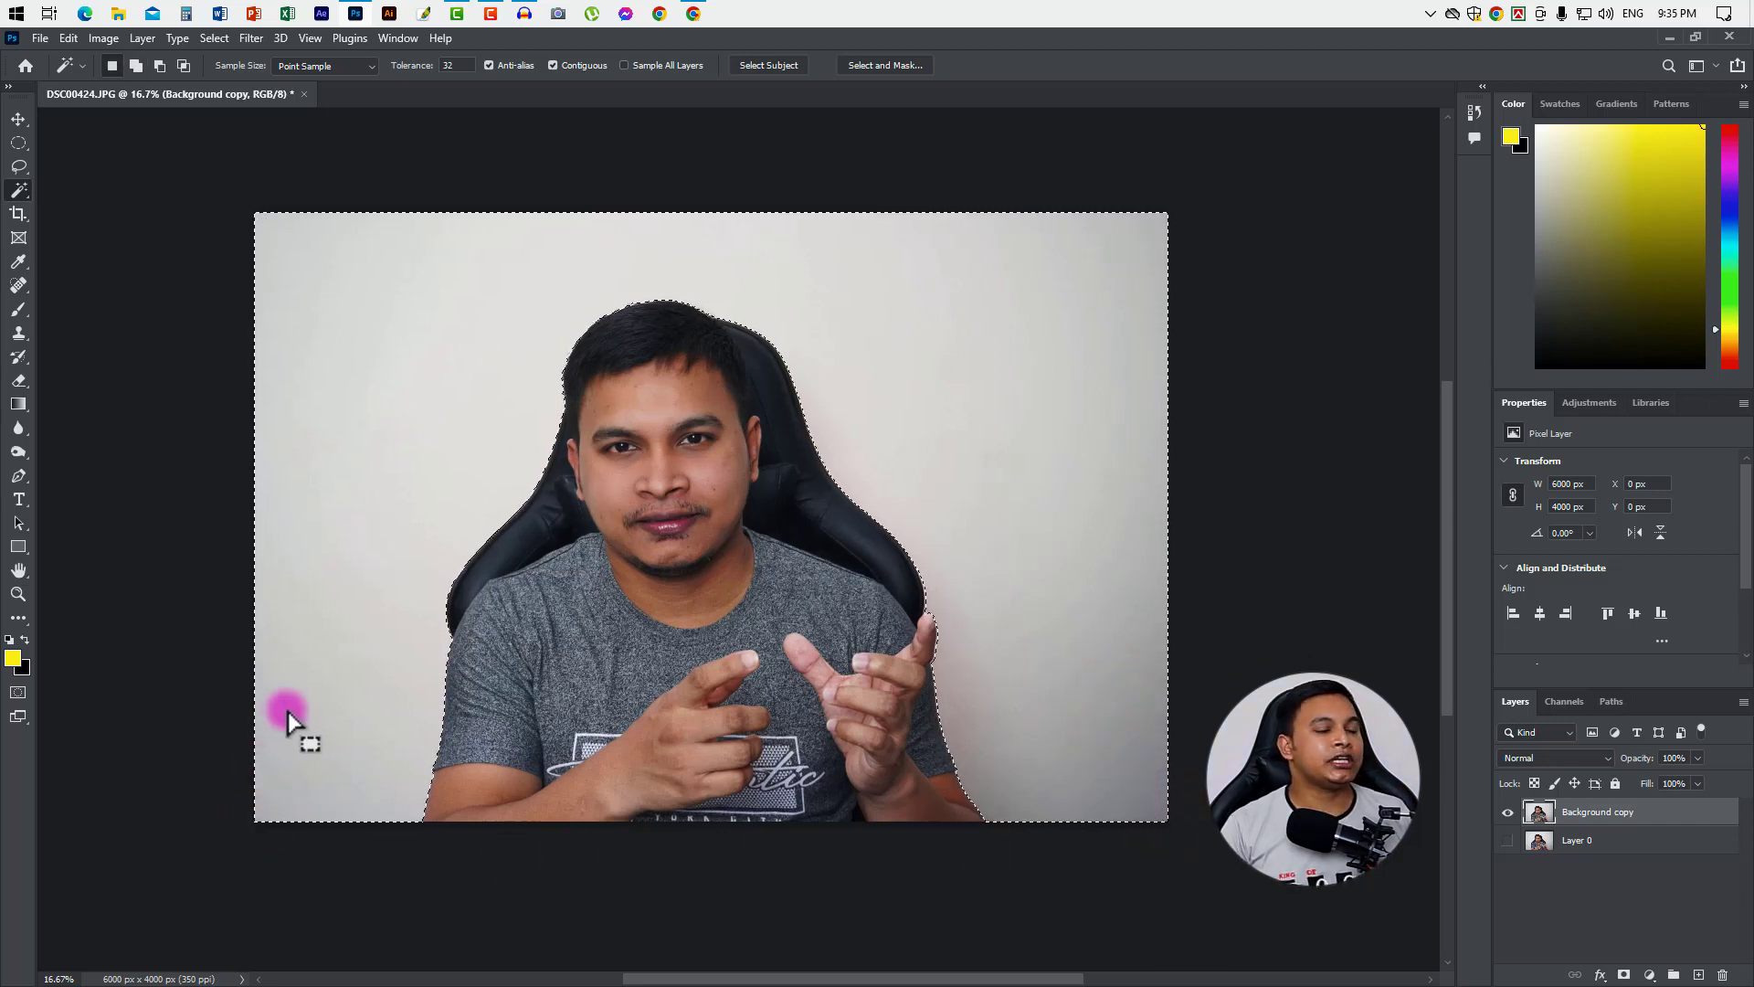
Correct the wand selection: re-add the right, bottom-right and left wall areas, excluding the chair edge.
key(alt)
alt+click(402, 650)
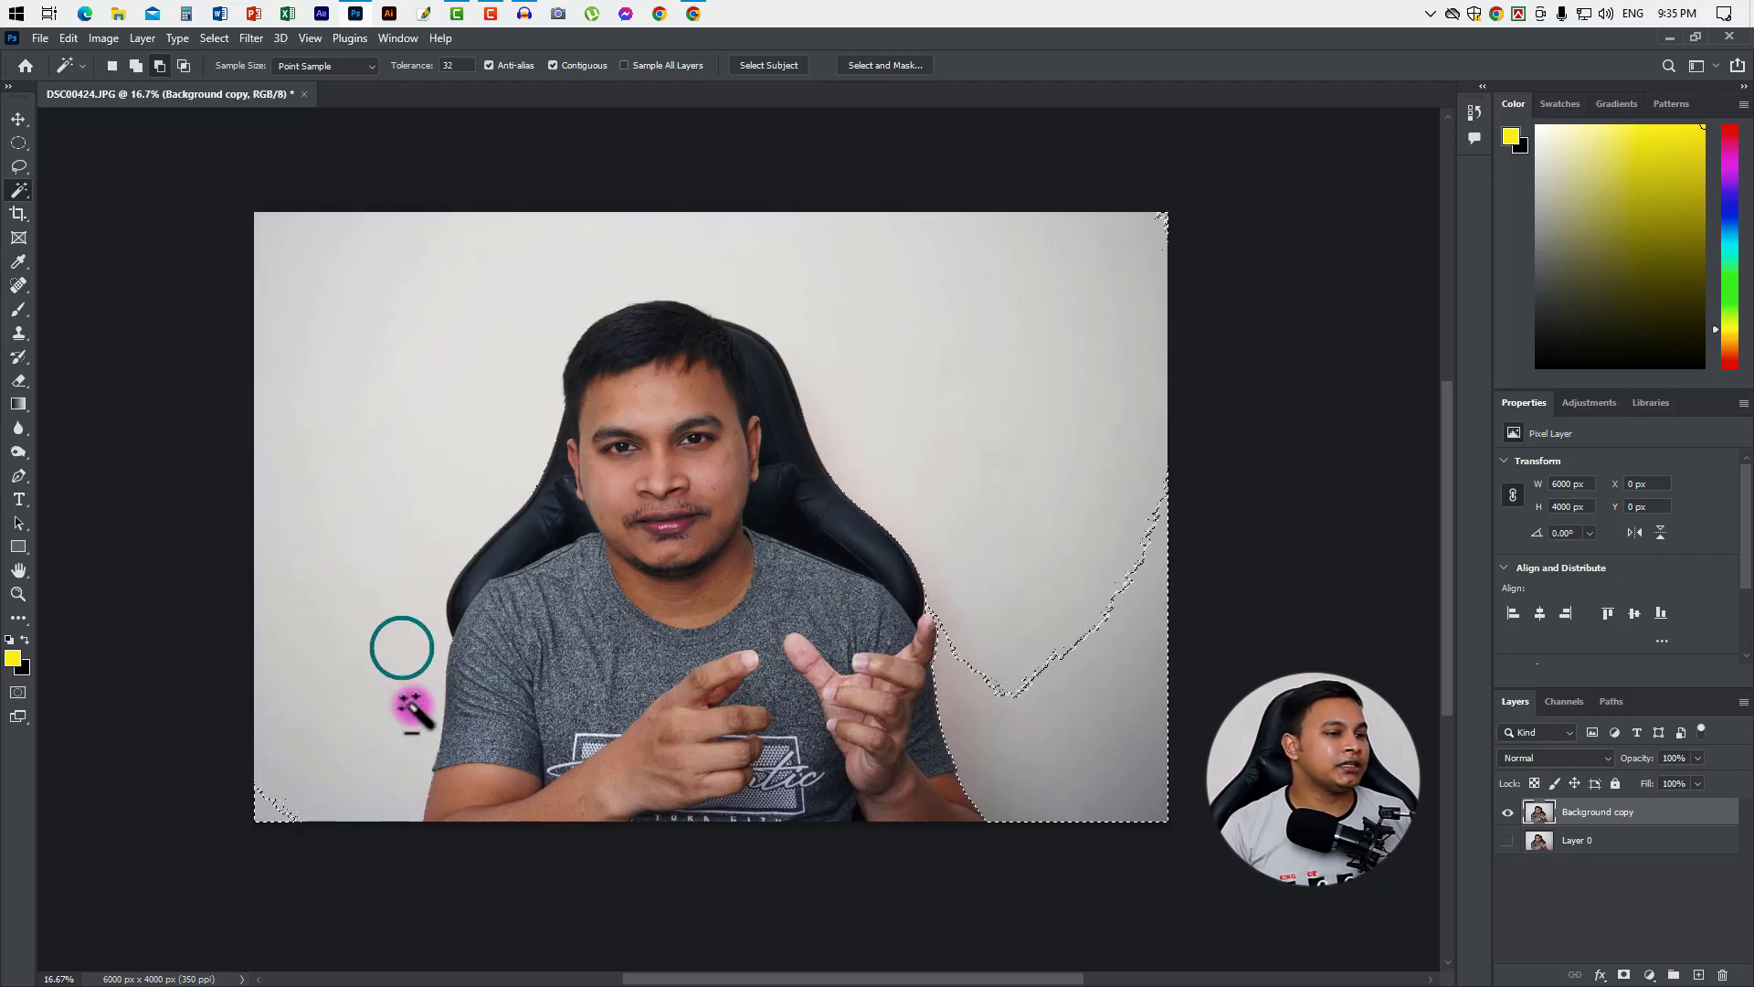
alt+click(1122, 750)
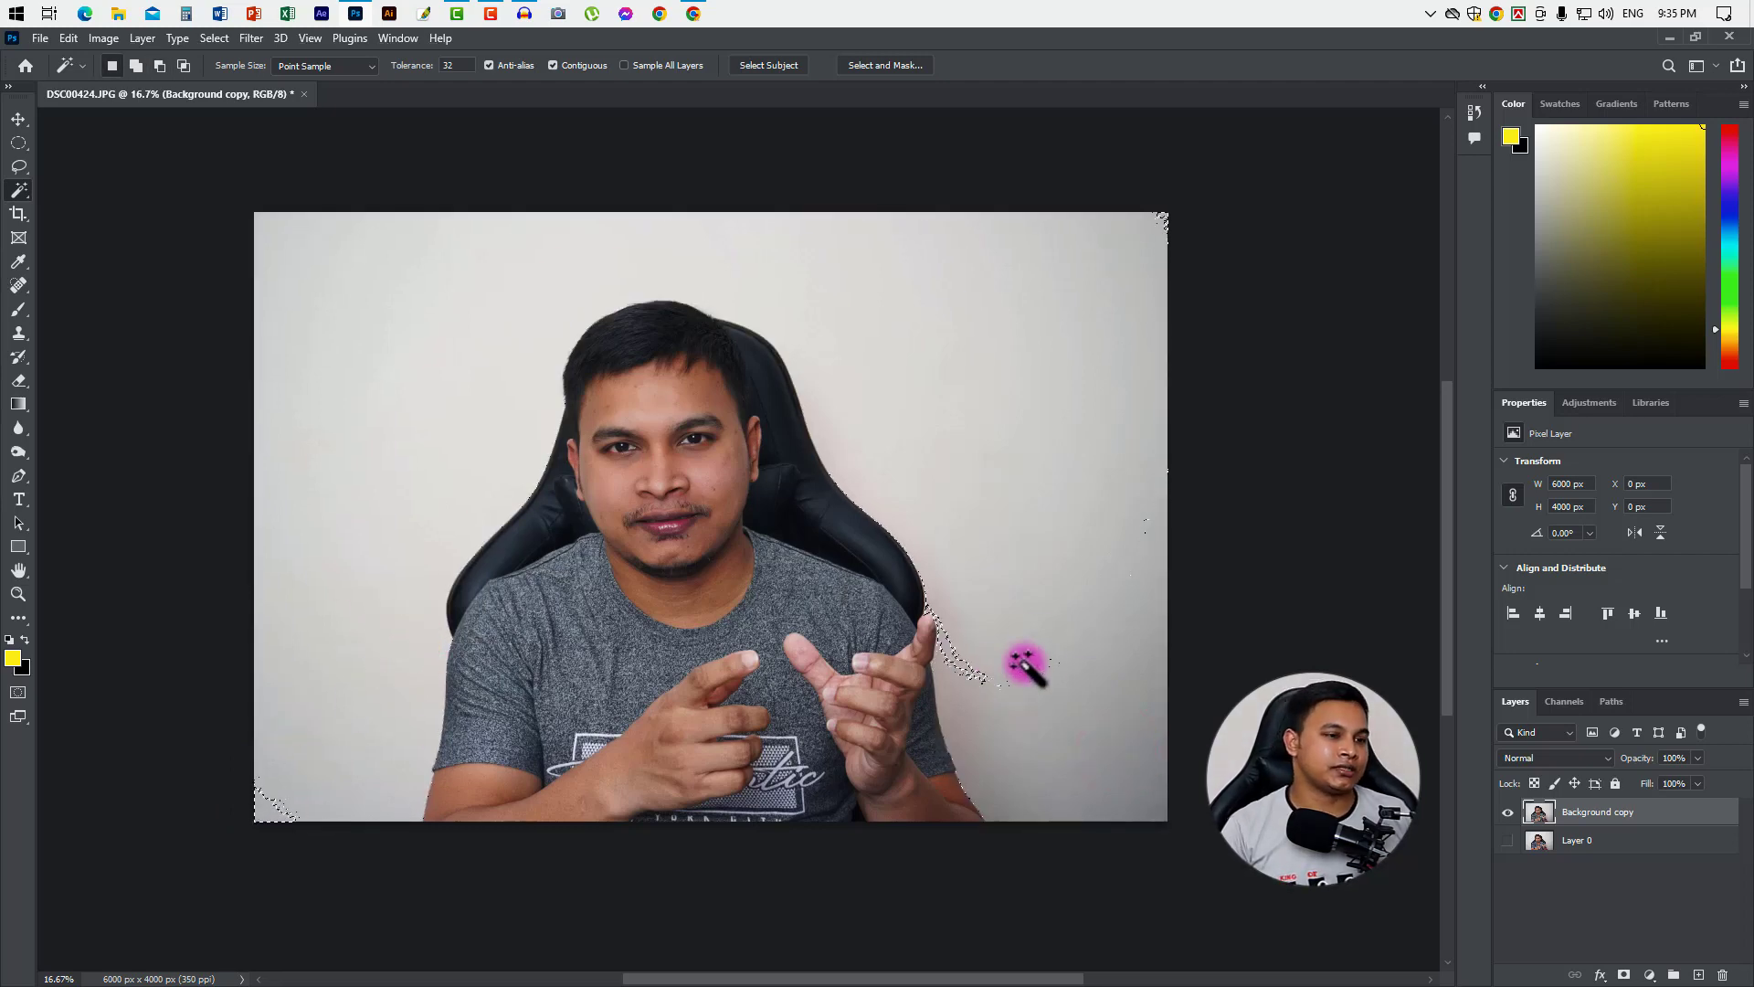
shift+click(1040, 613)
shift+click(1064, 685)
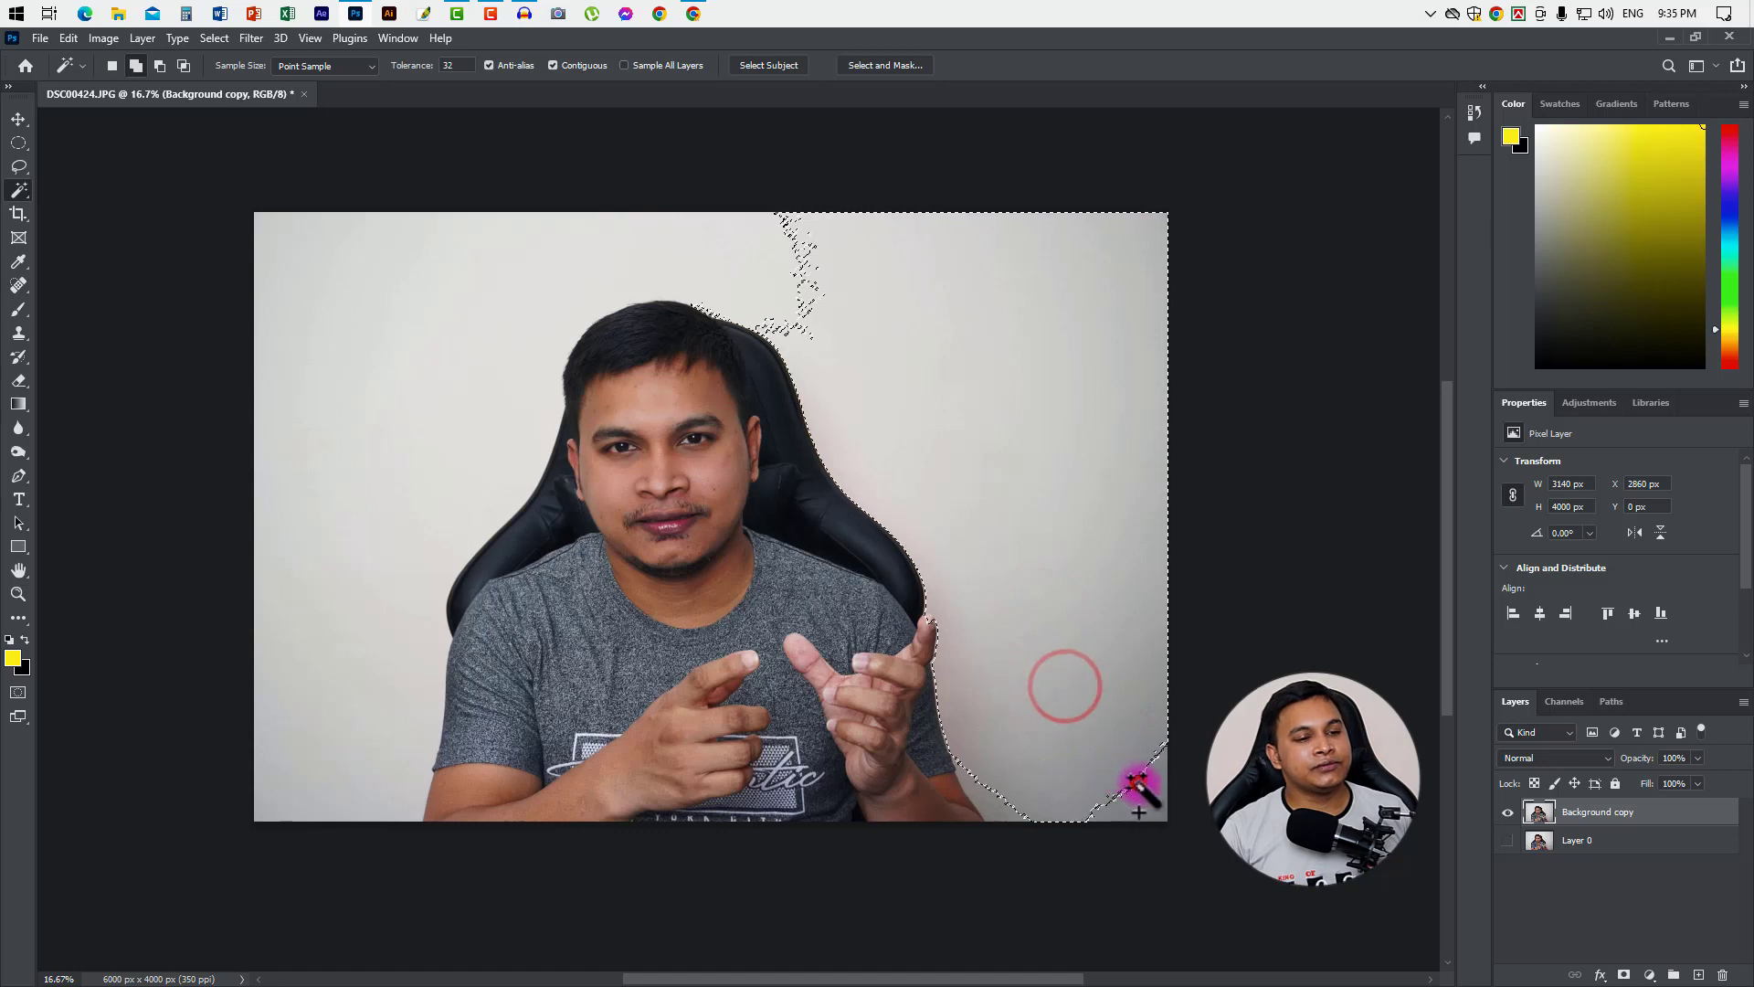
shift+click(1136, 780)
shift+click(831, 308)
shift+click(715, 269)
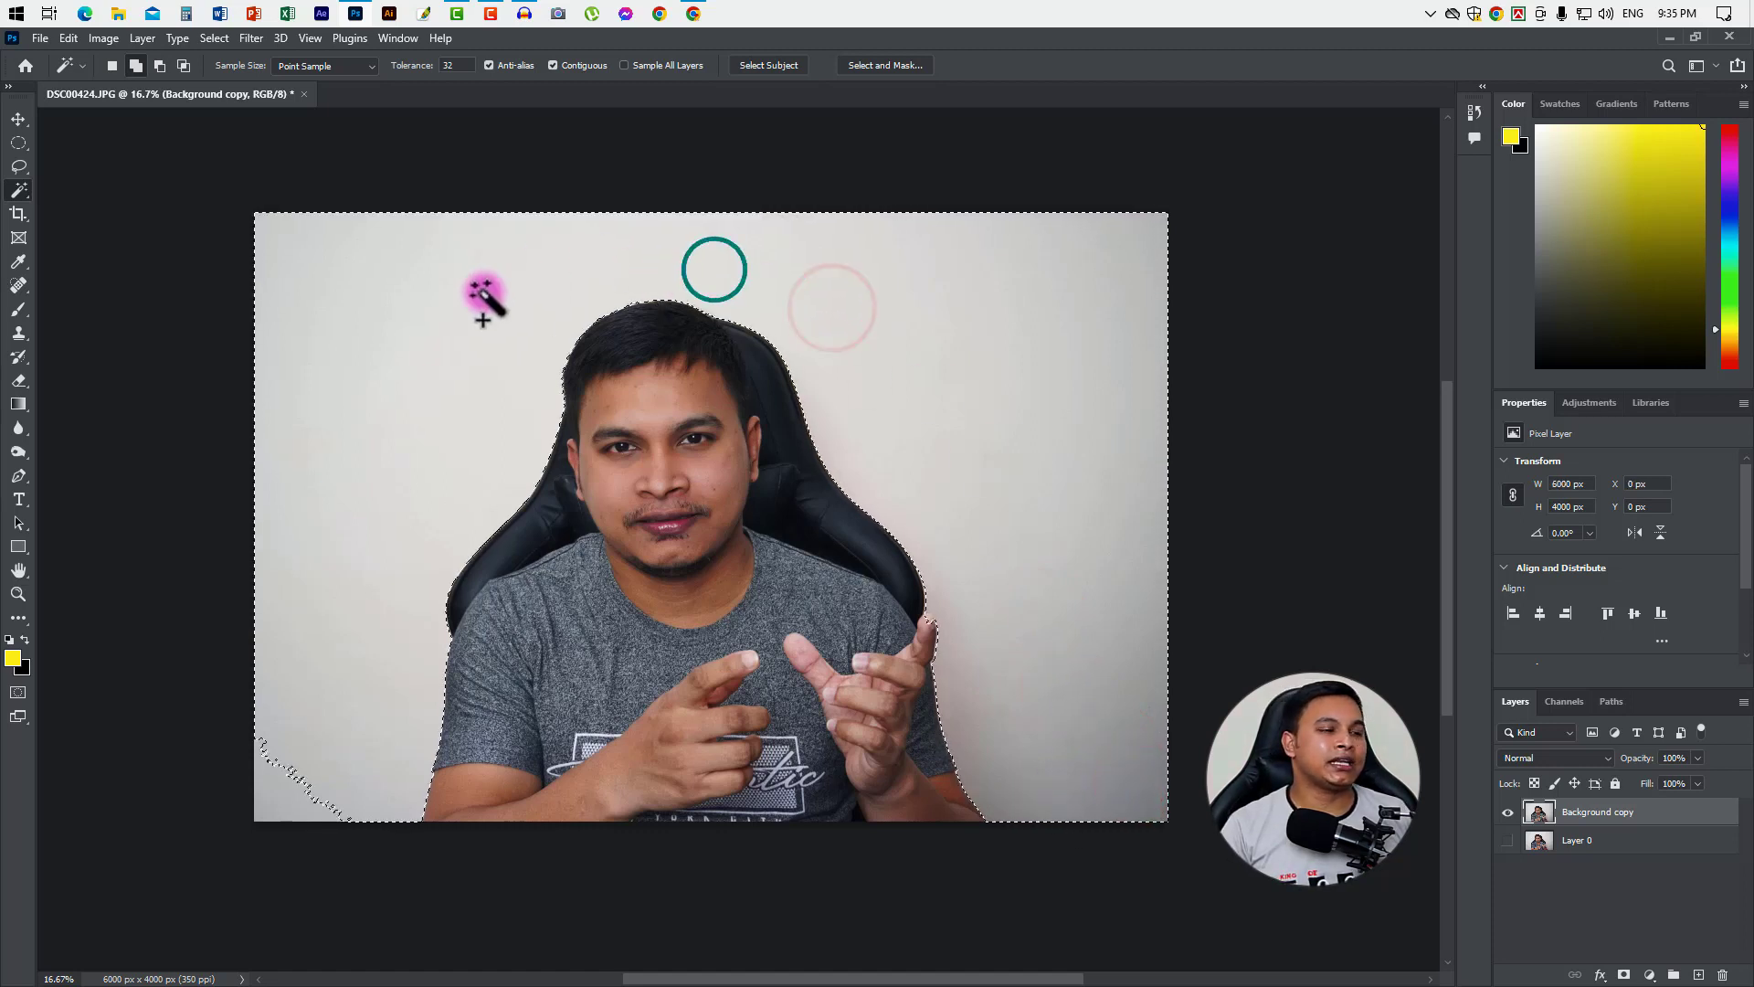
shift+click(411, 384)
shift+click(268, 795)
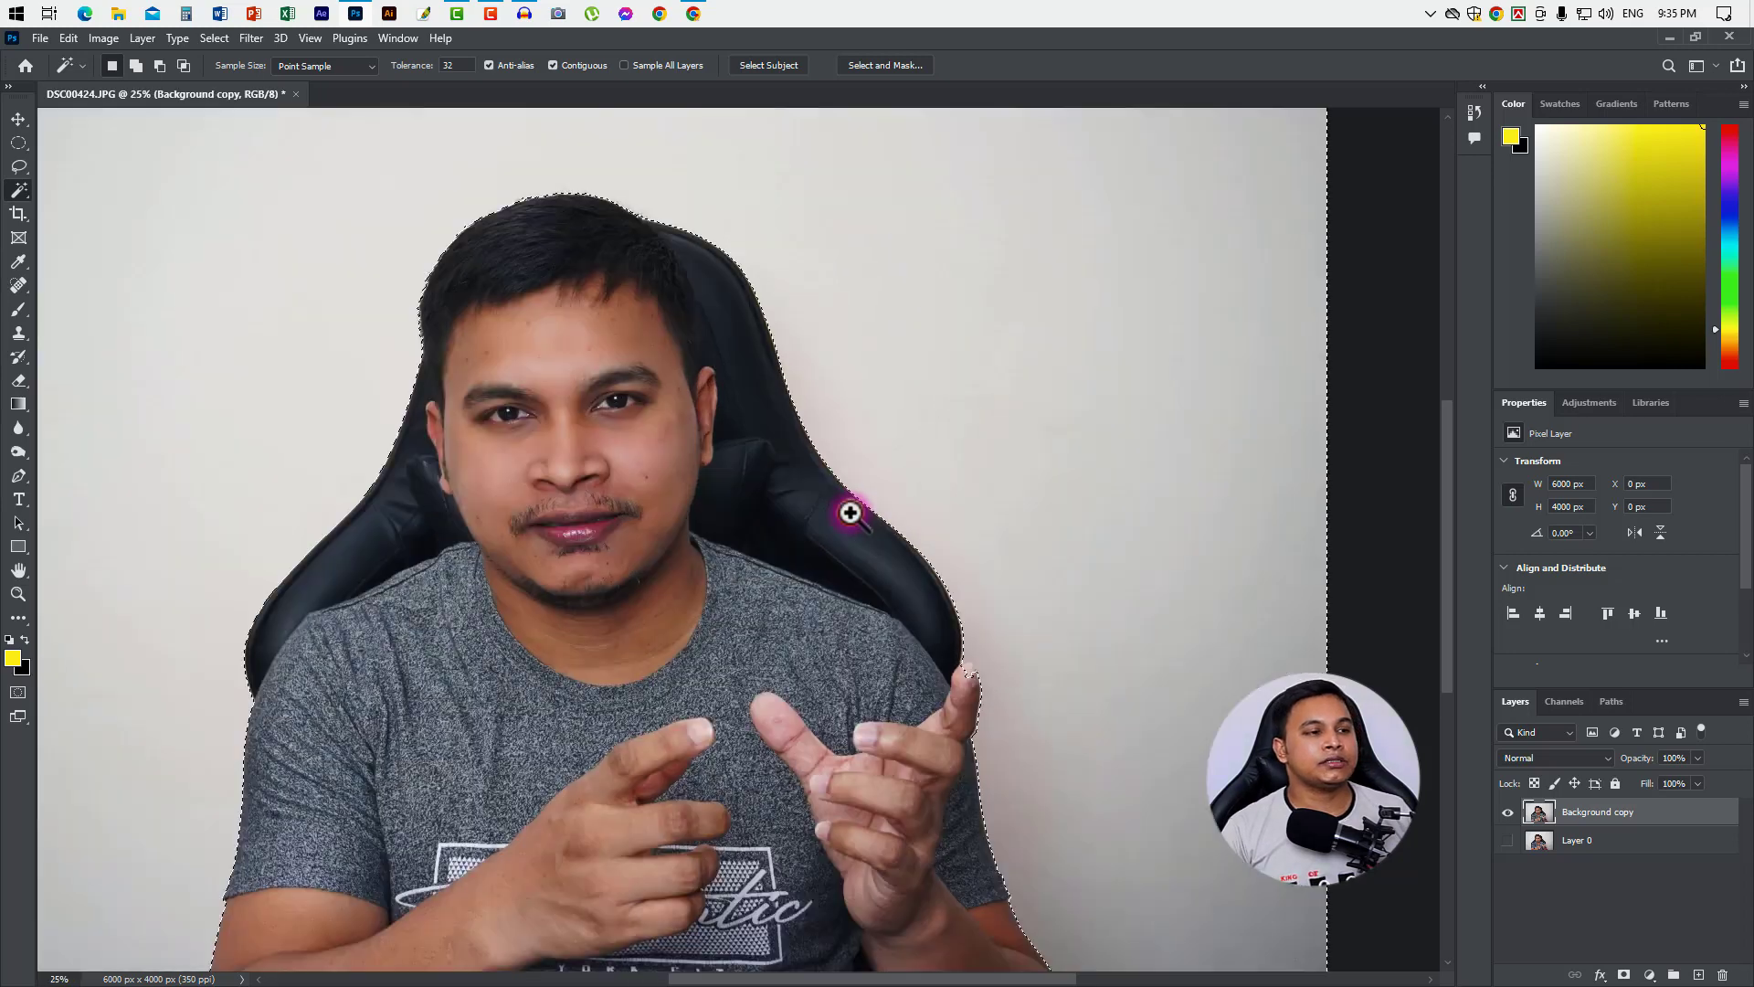
alt+click(862, 500)
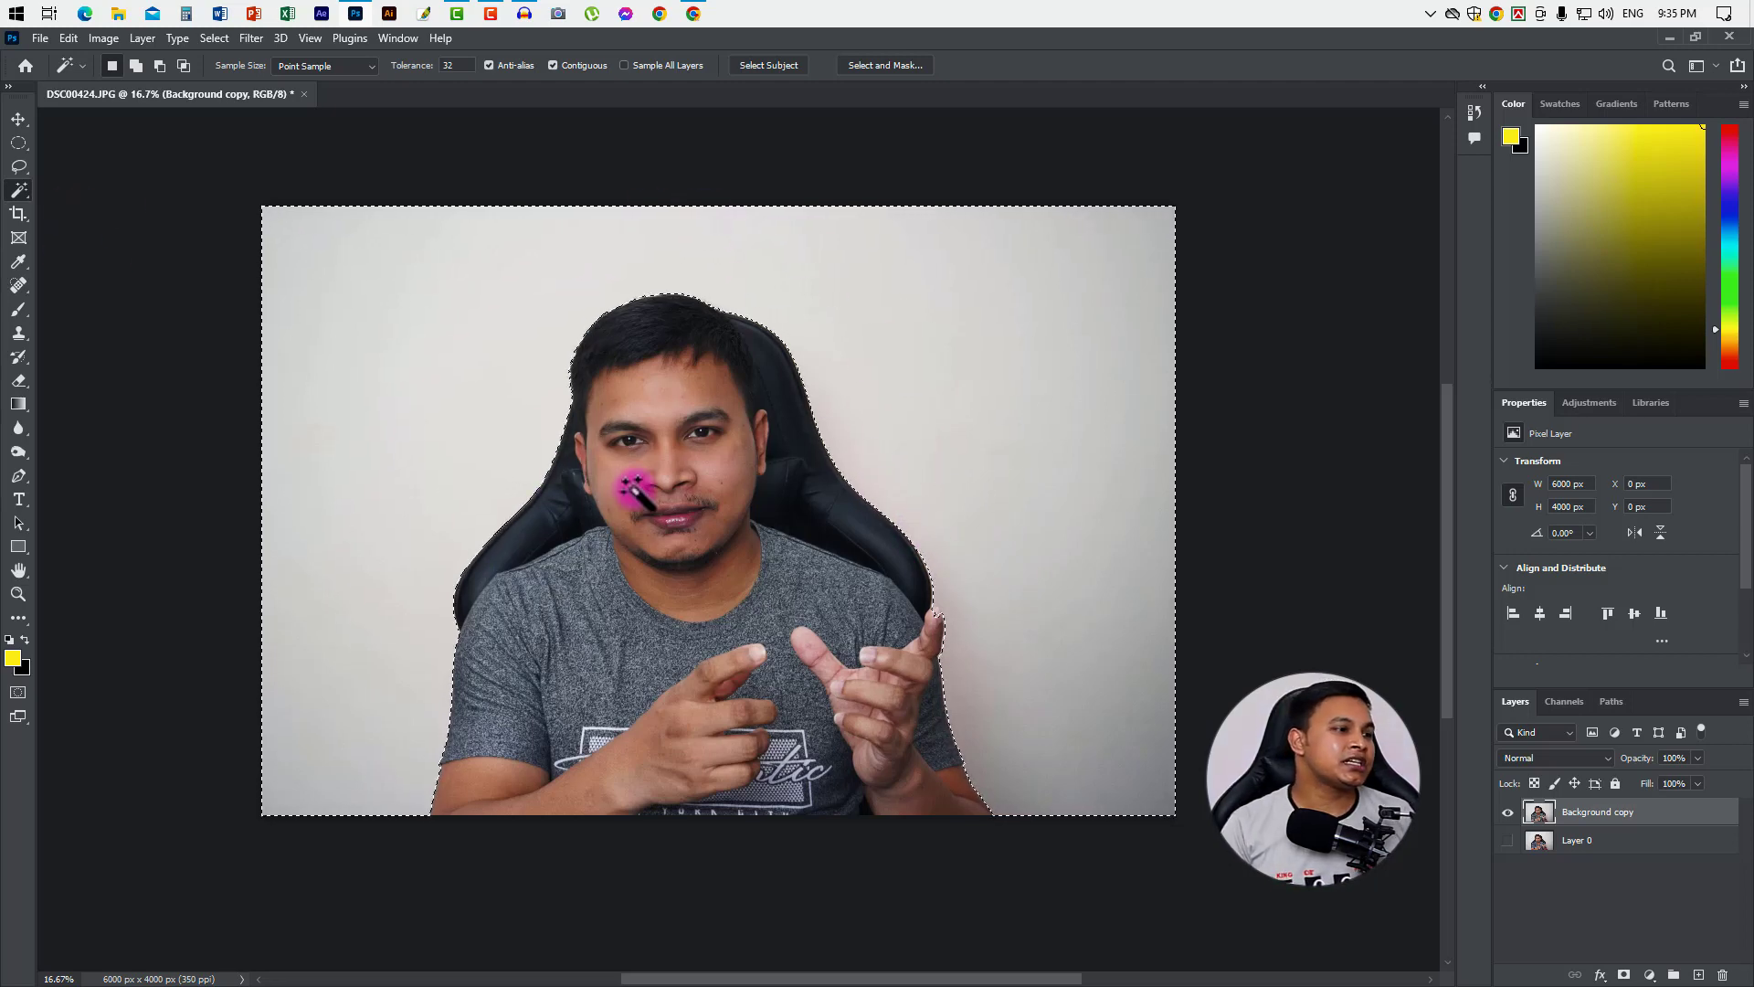
Feather the selection by 2 pixels, then reopen the Feather dialog and cancel it.
right_click(457, 410)
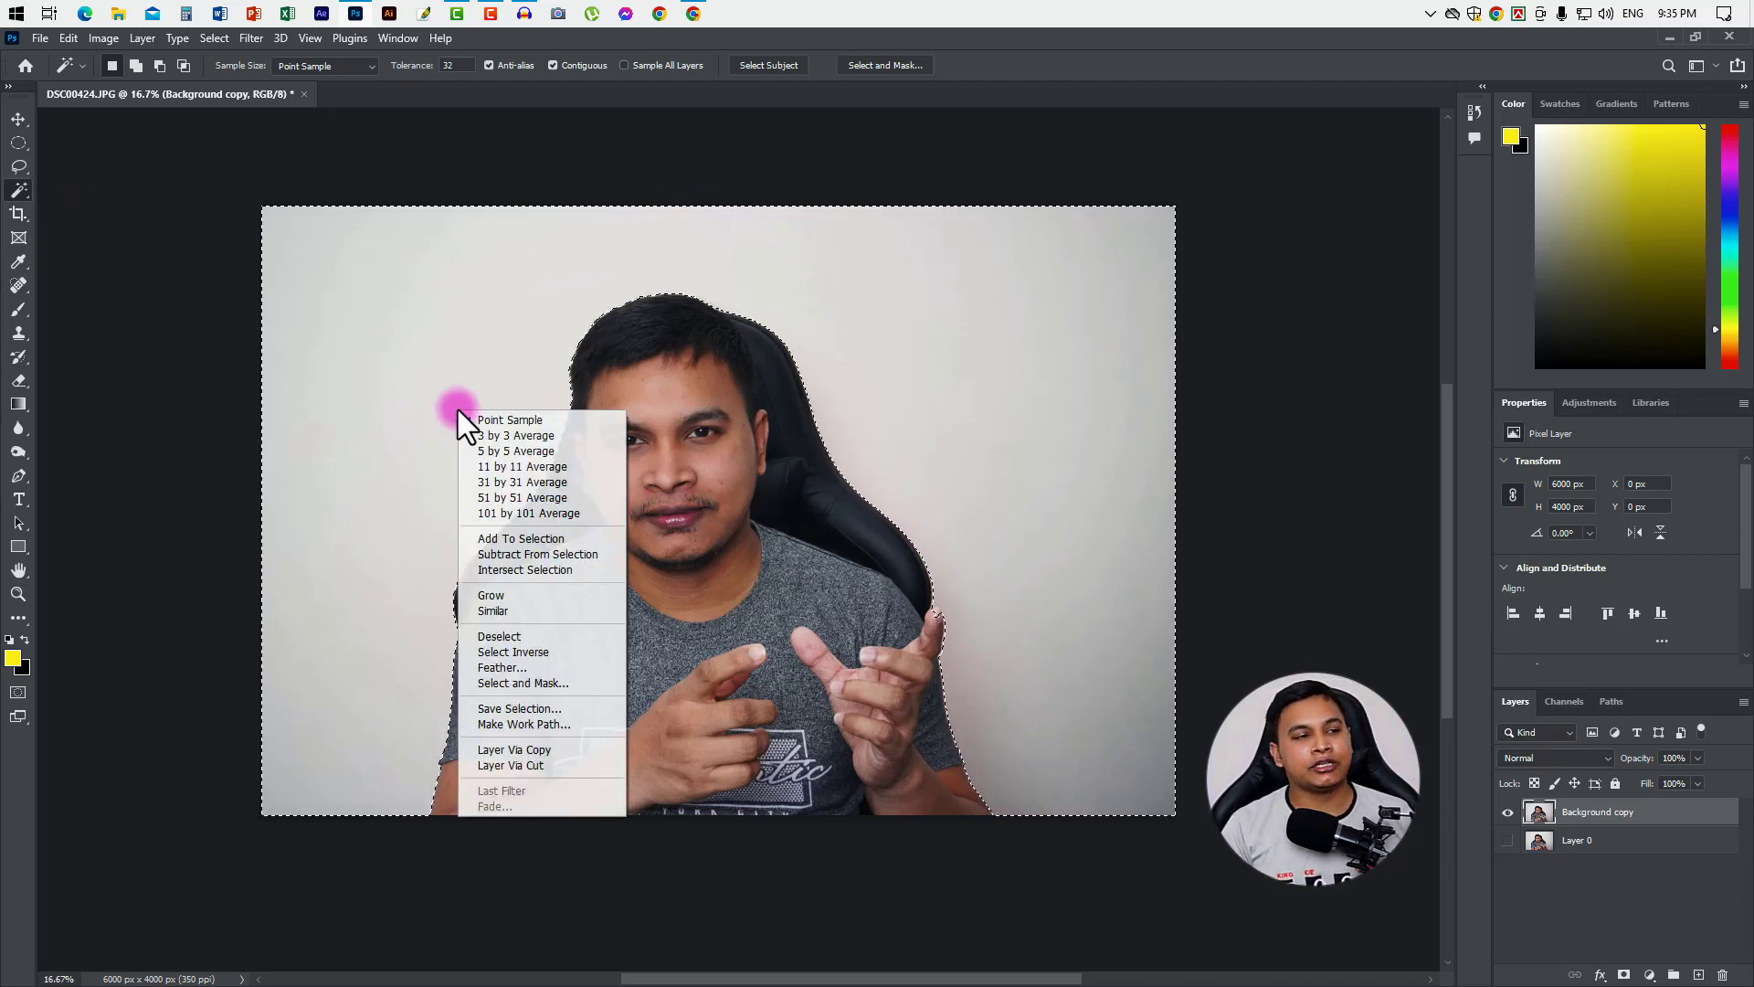
click(512, 668)
drag(754, 458, 392, 288)
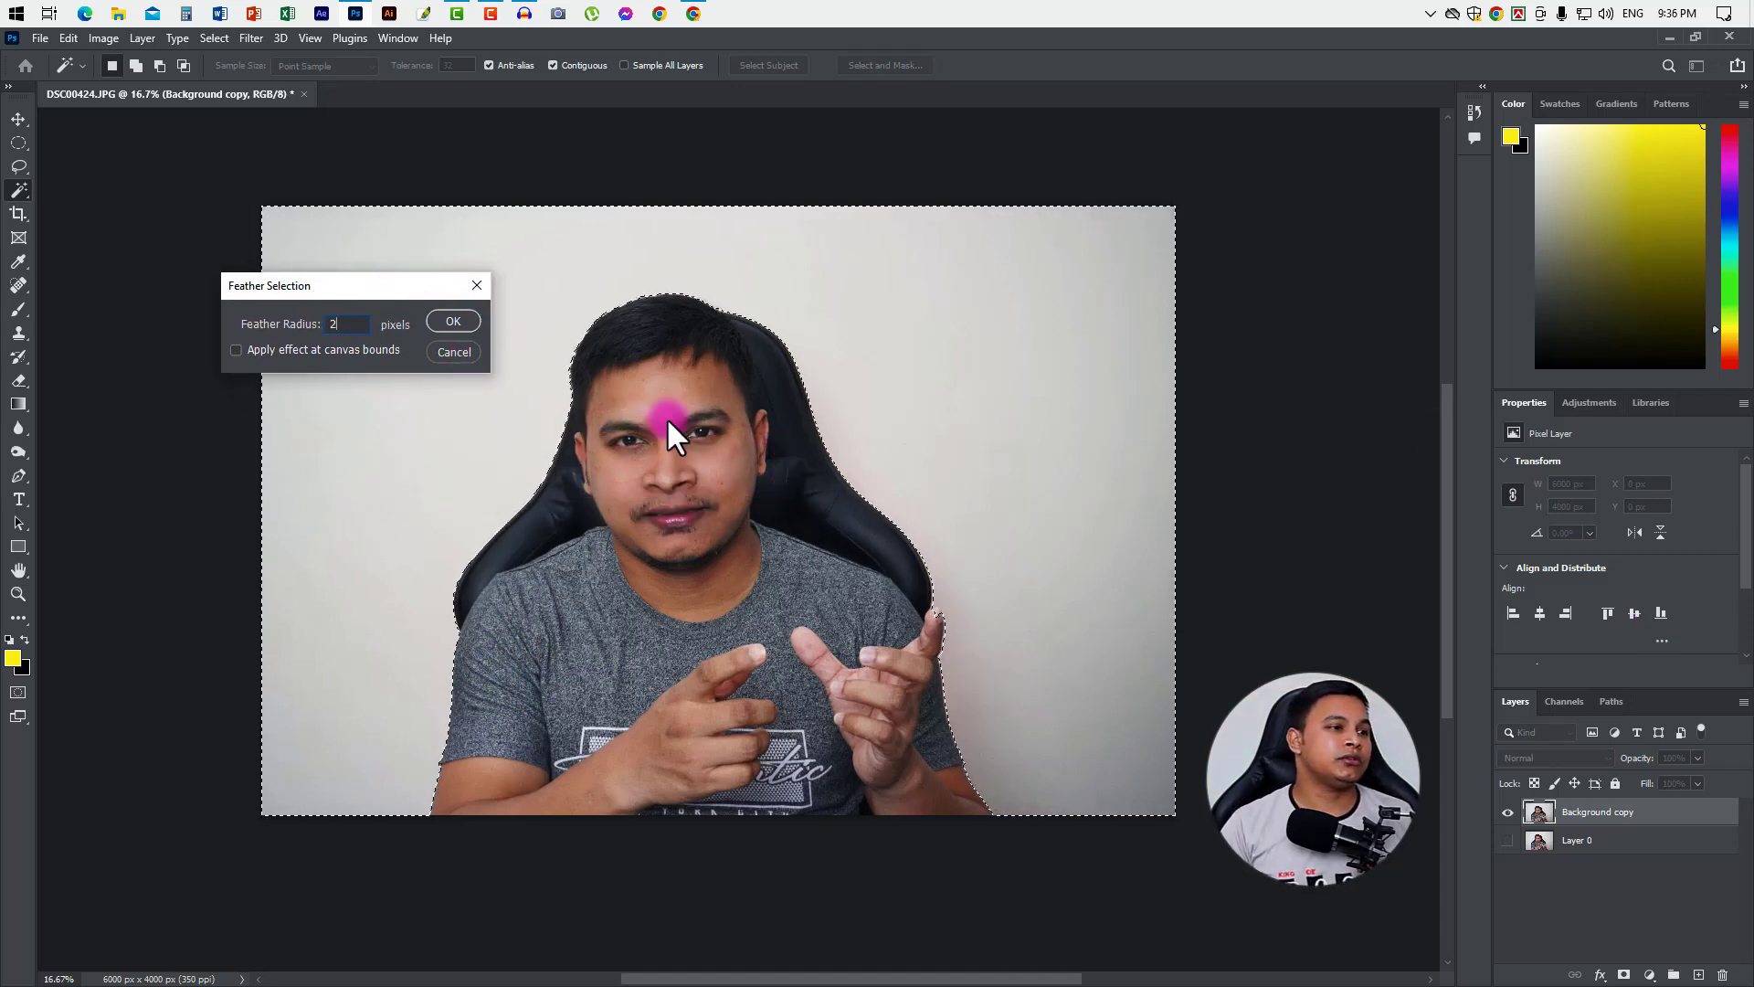
click(454, 322)
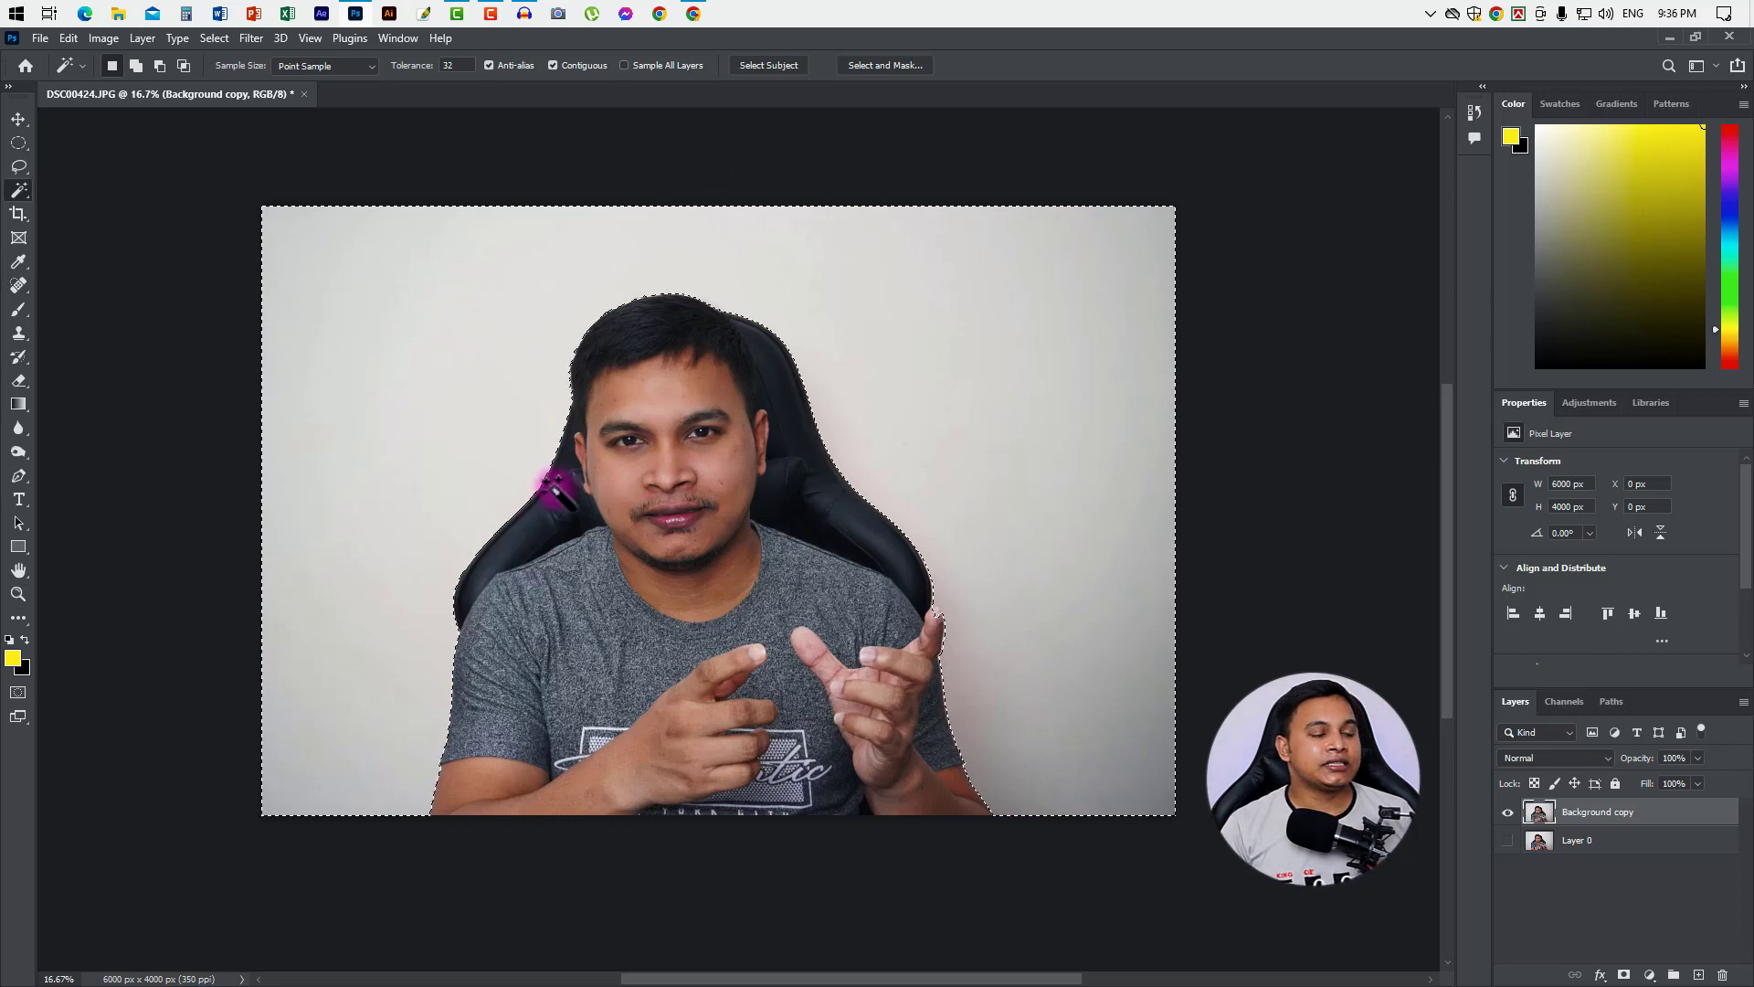
key(shift)
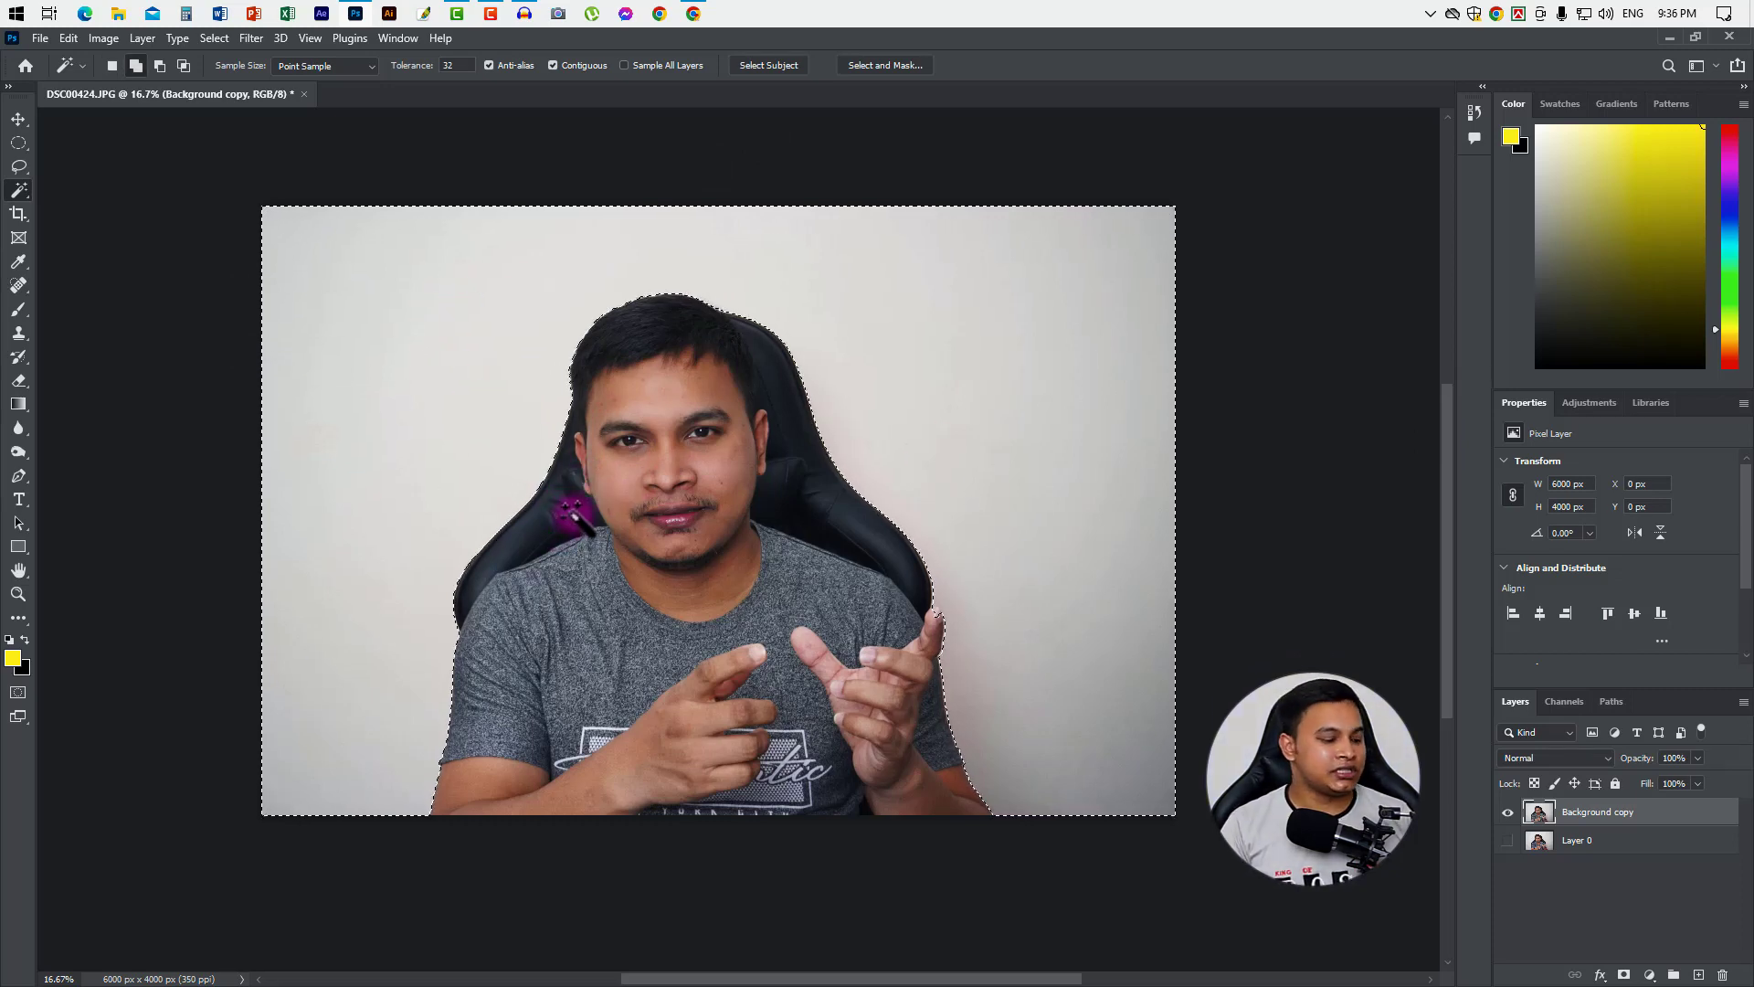
key(shift+F6)
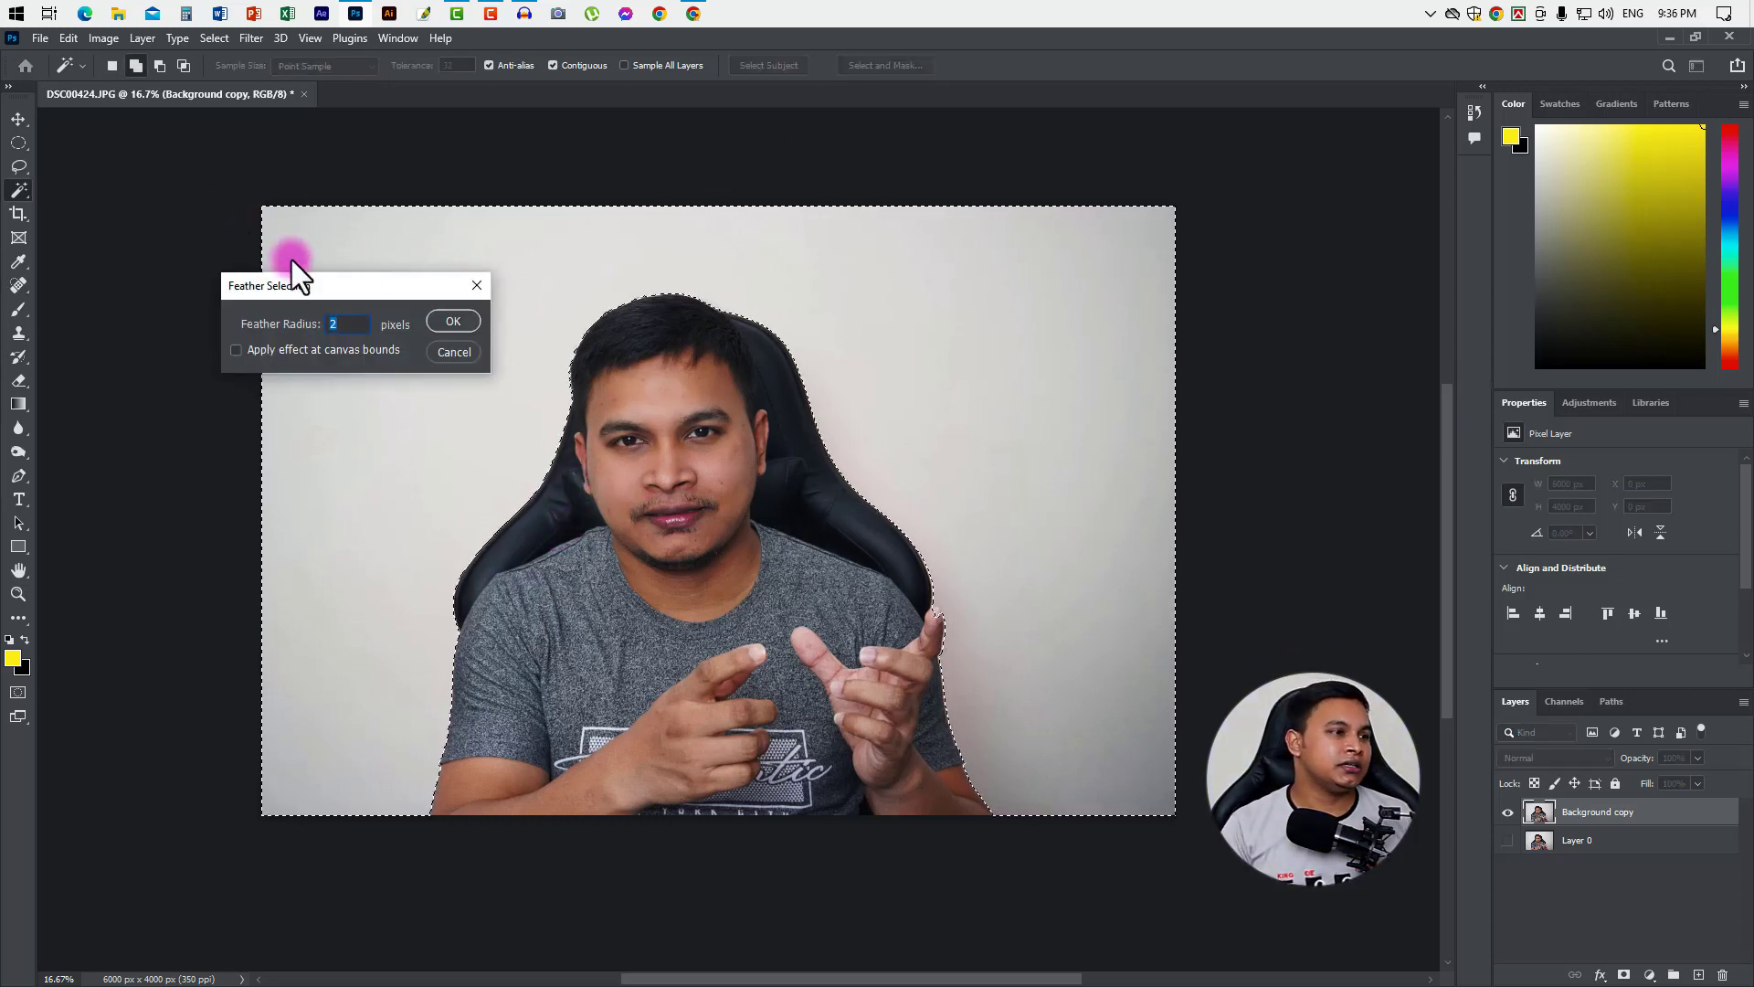
drag(334, 287, 369, 298)
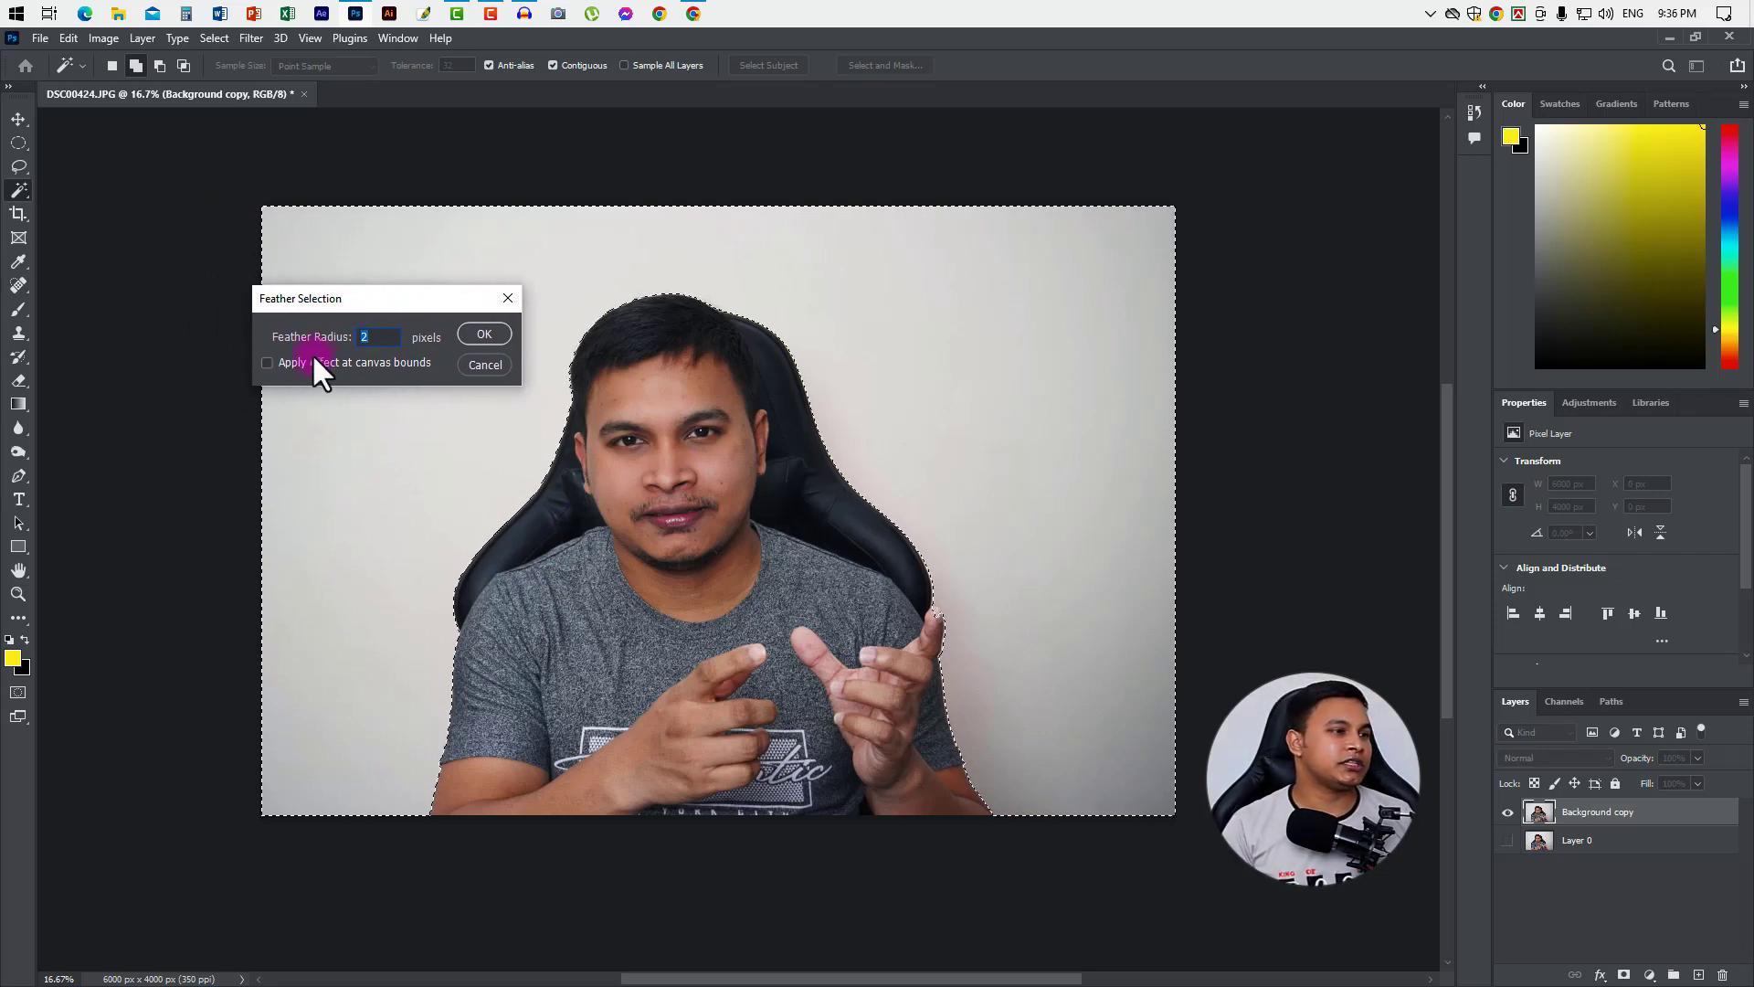
click(485, 365)
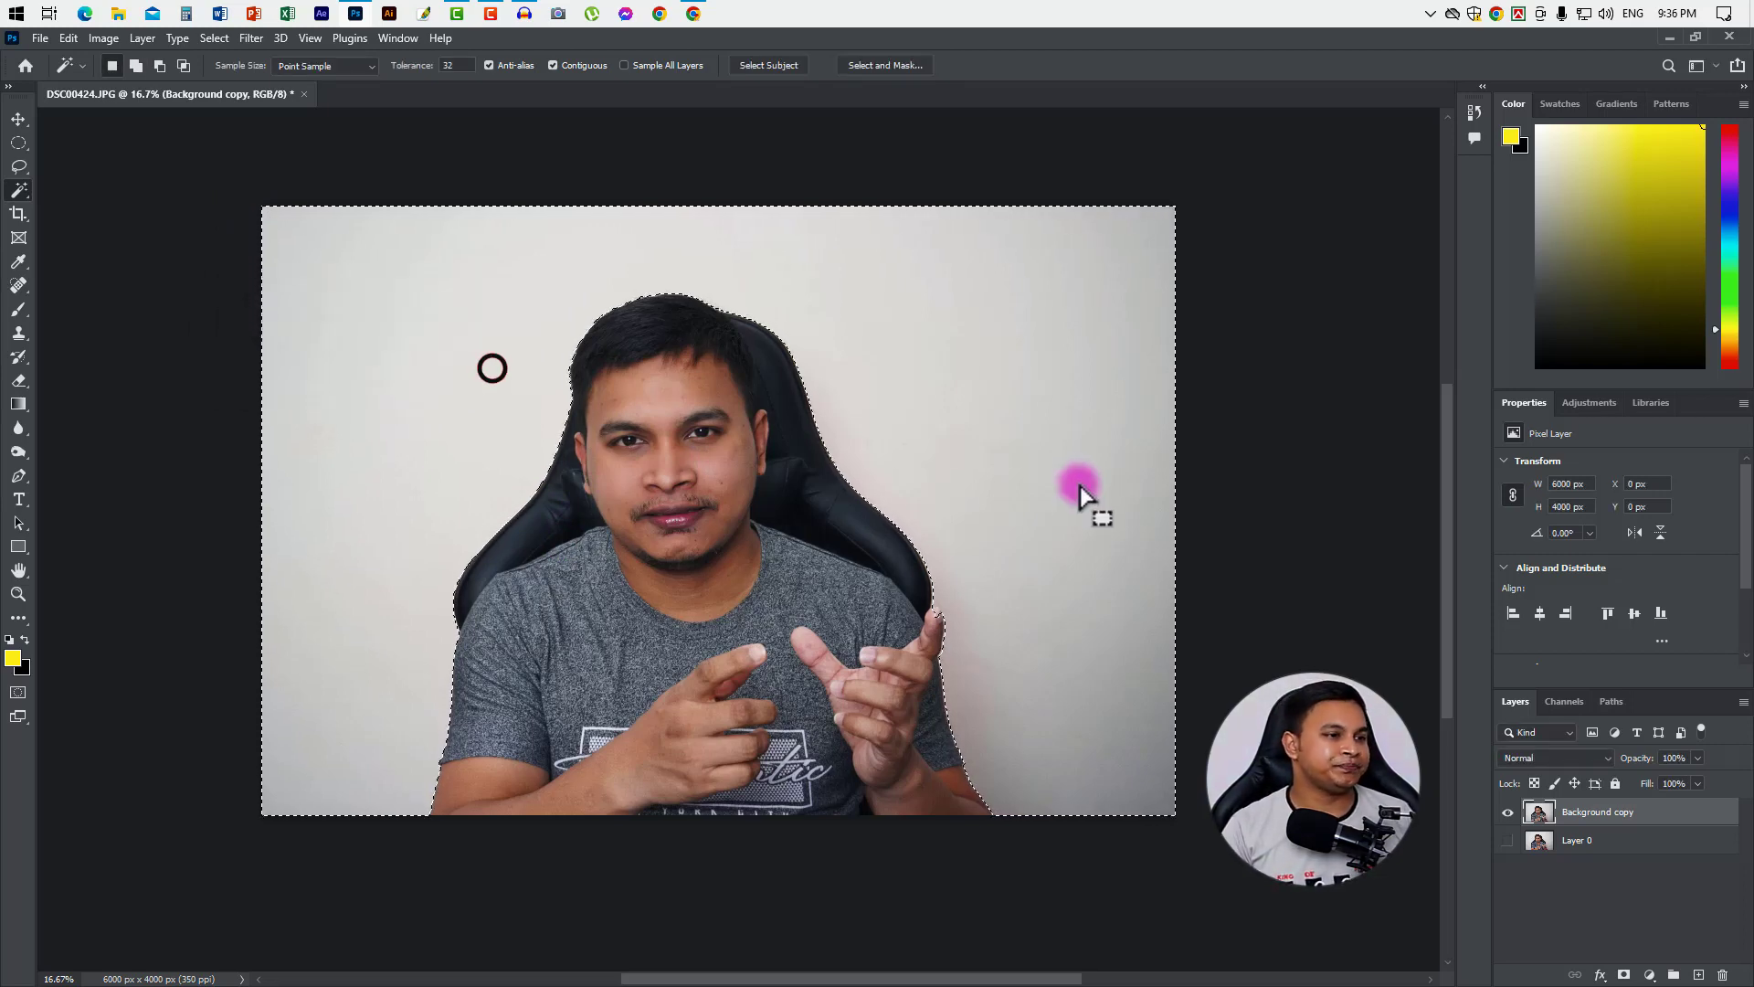
Delete the selected wall background to test the cutout.
scroll(774, 494, up, 1)
scroll(919, 582, down, 1)
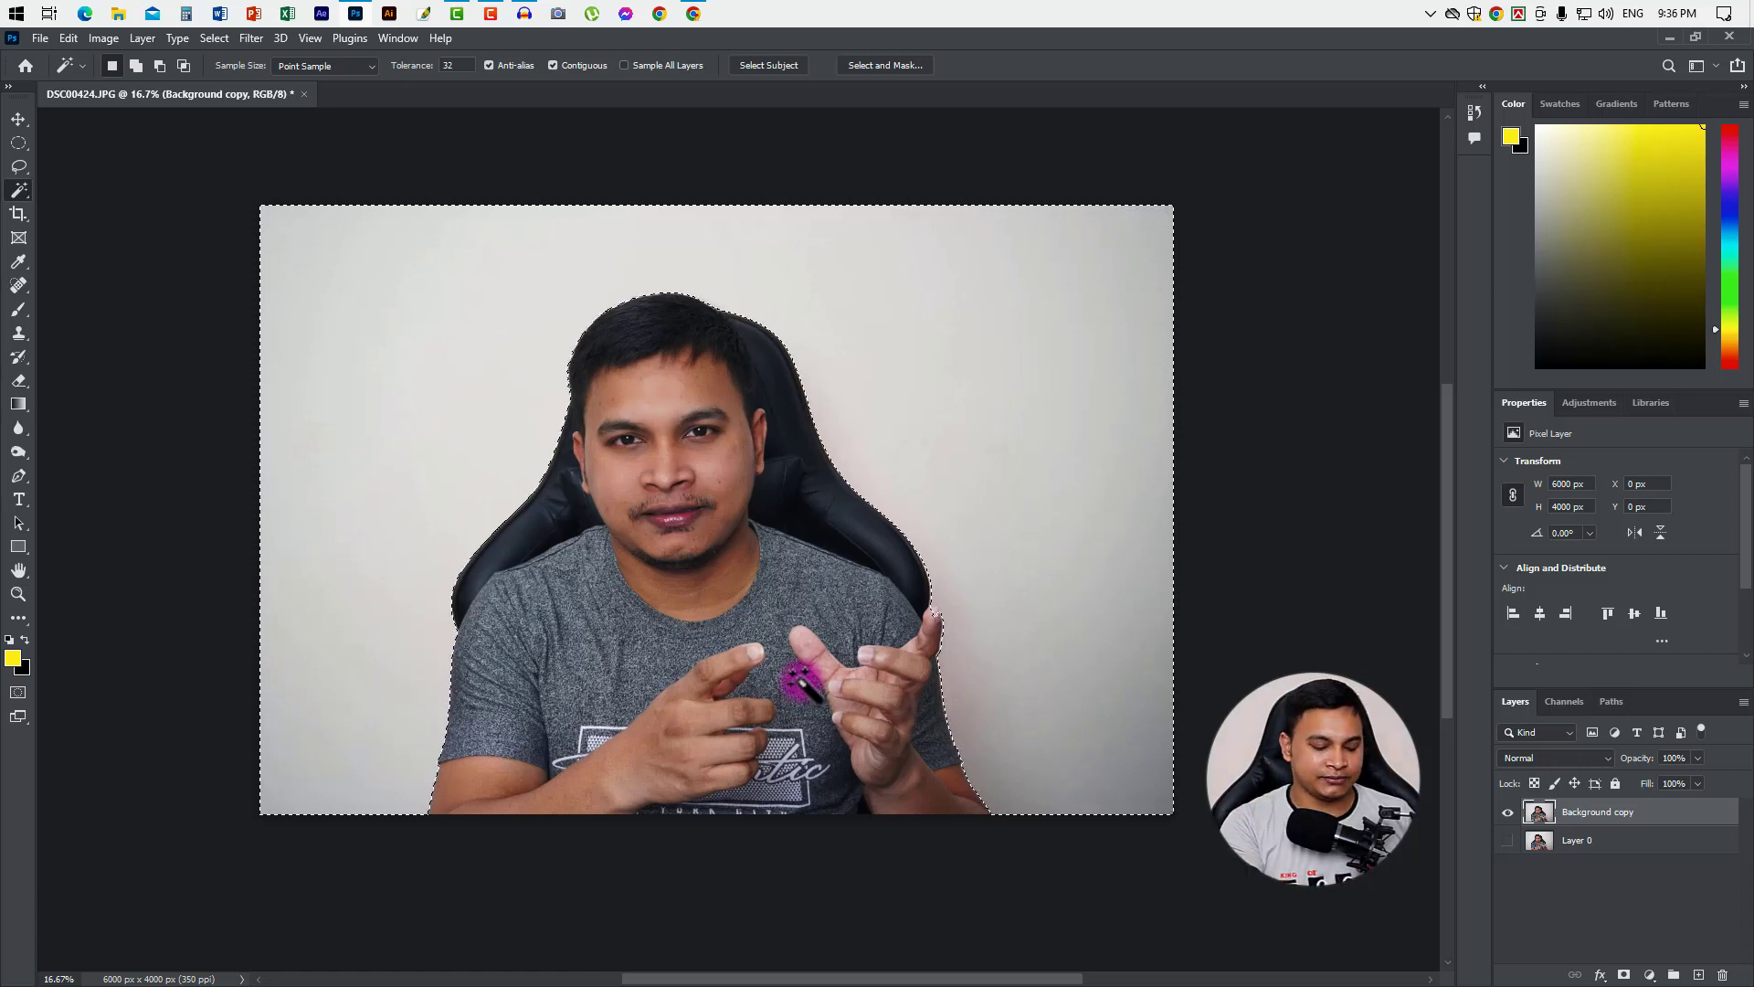
key(Delete)
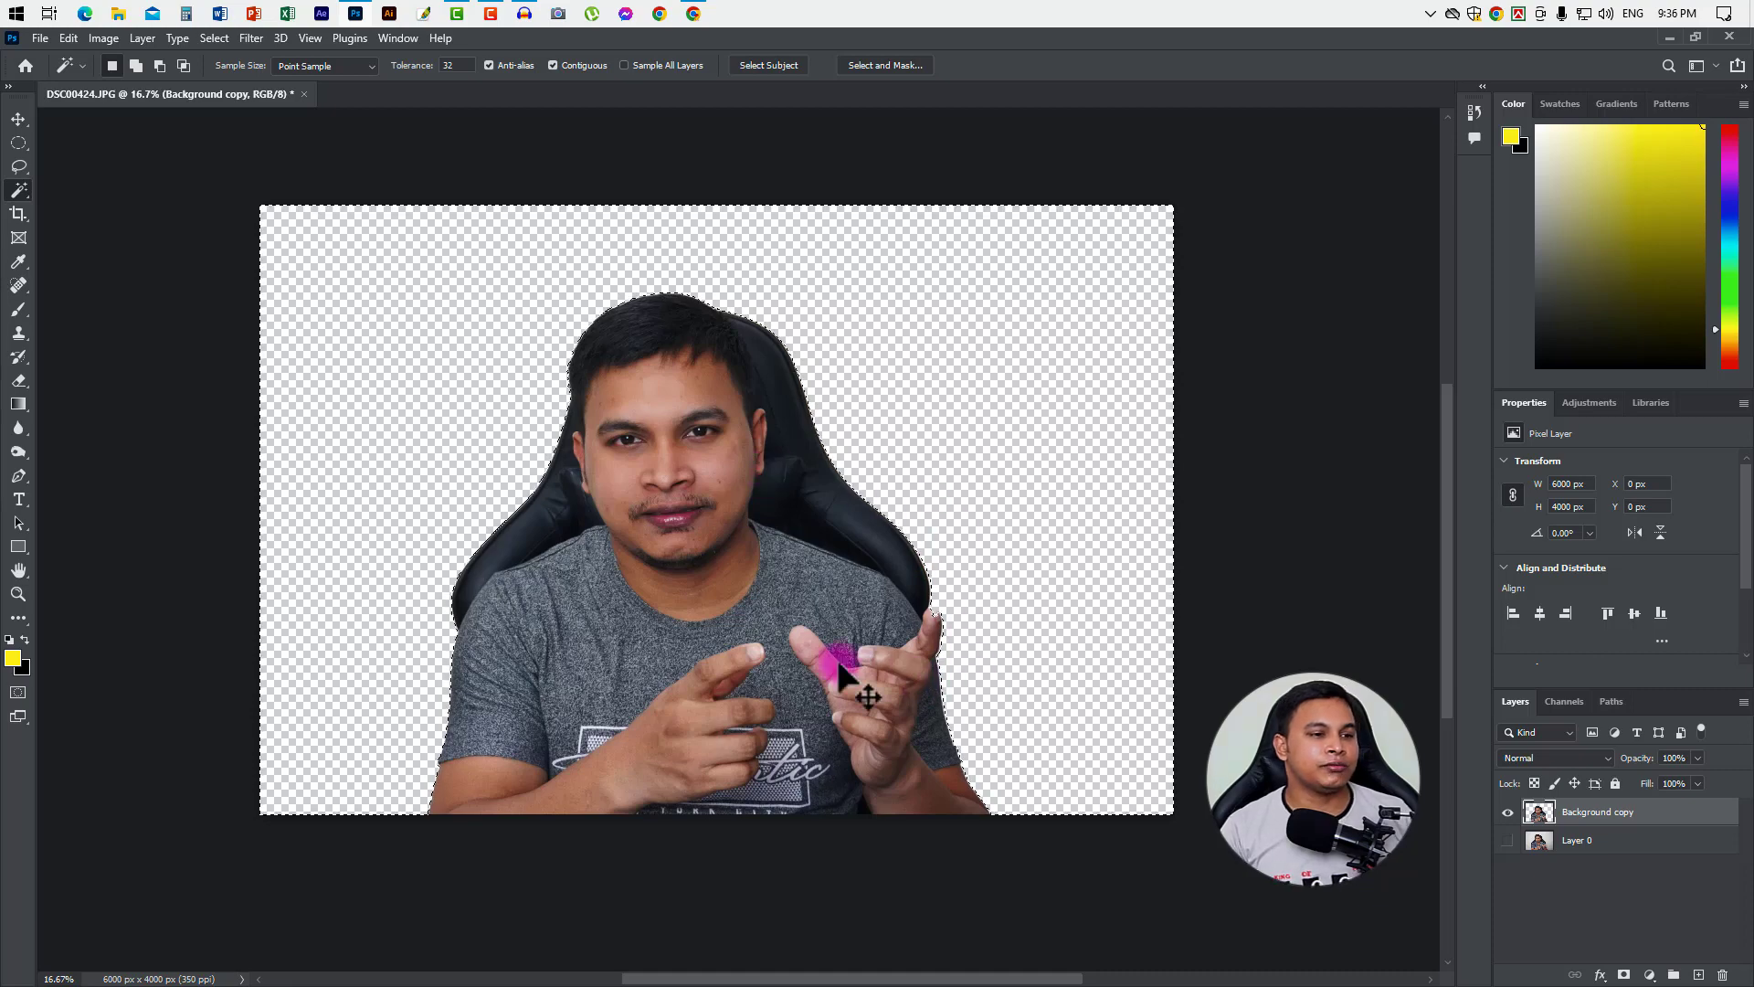
scroll(842, 646, up, 1)
scroll(842, 646, up, 1)
Undo the deletion and remove the fingertip from the selection with a smaller Quick Selection brush.
key(ctrl+z)
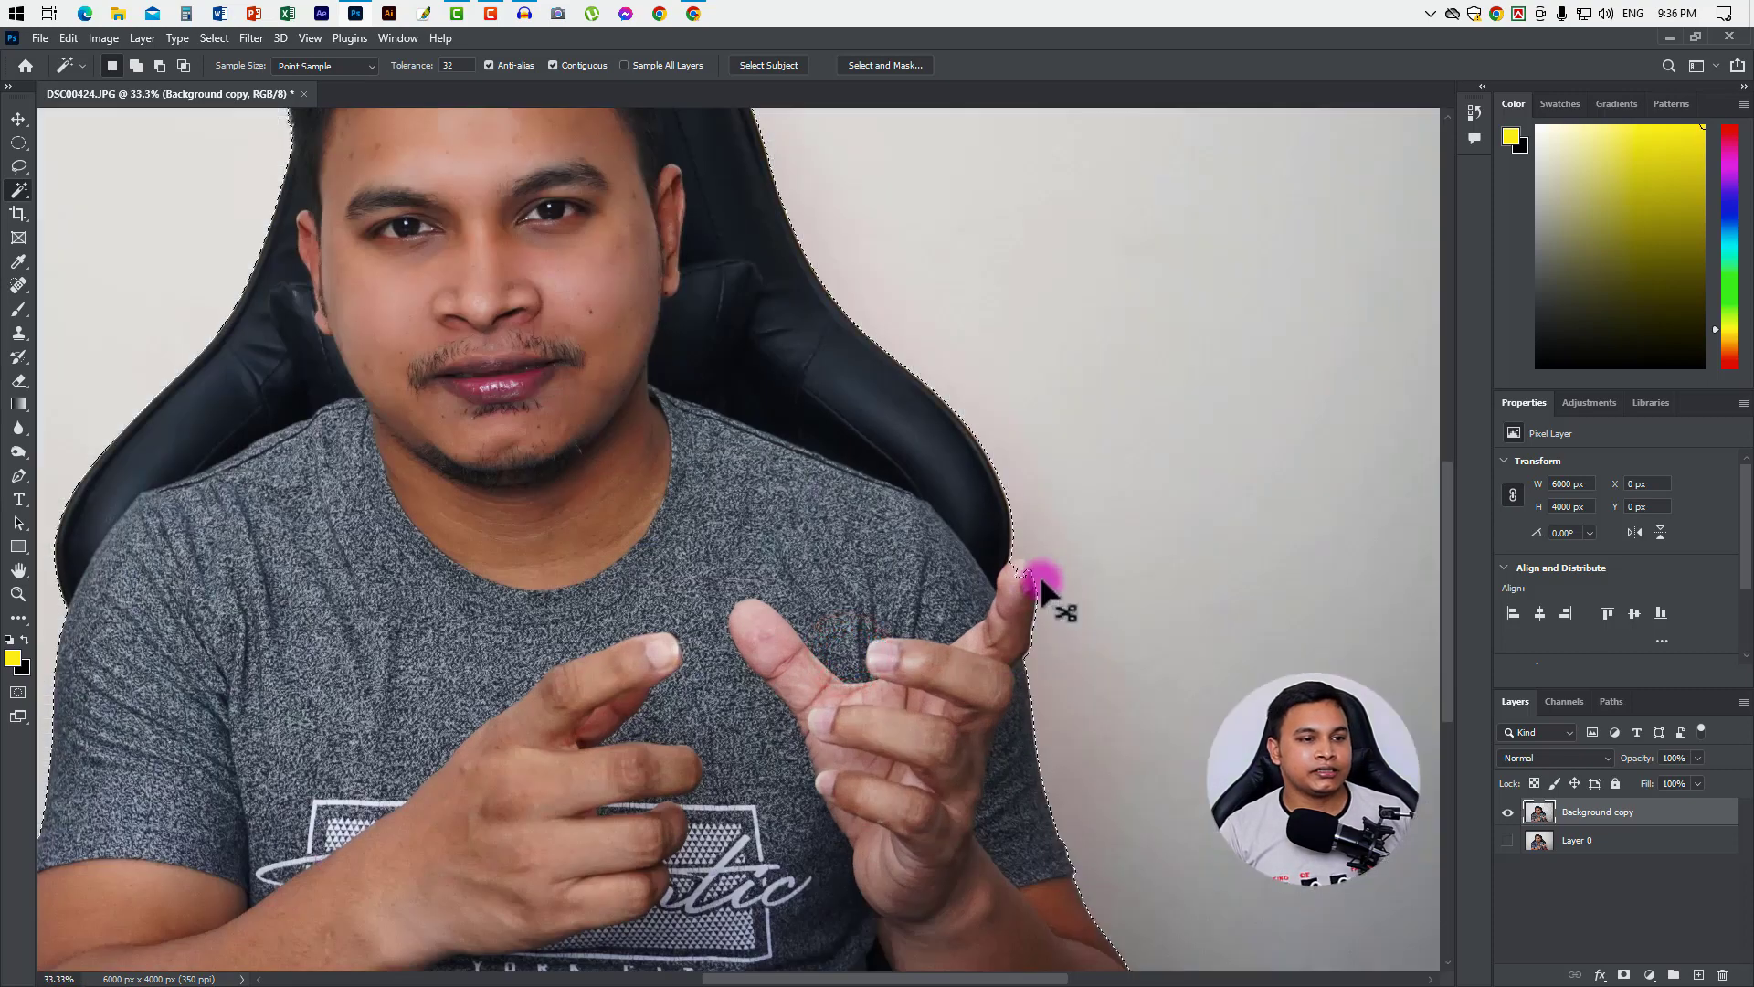
scroll(1032, 584, up, 1)
scroll(1014, 577, up, 1)
alt+click(1021, 573)
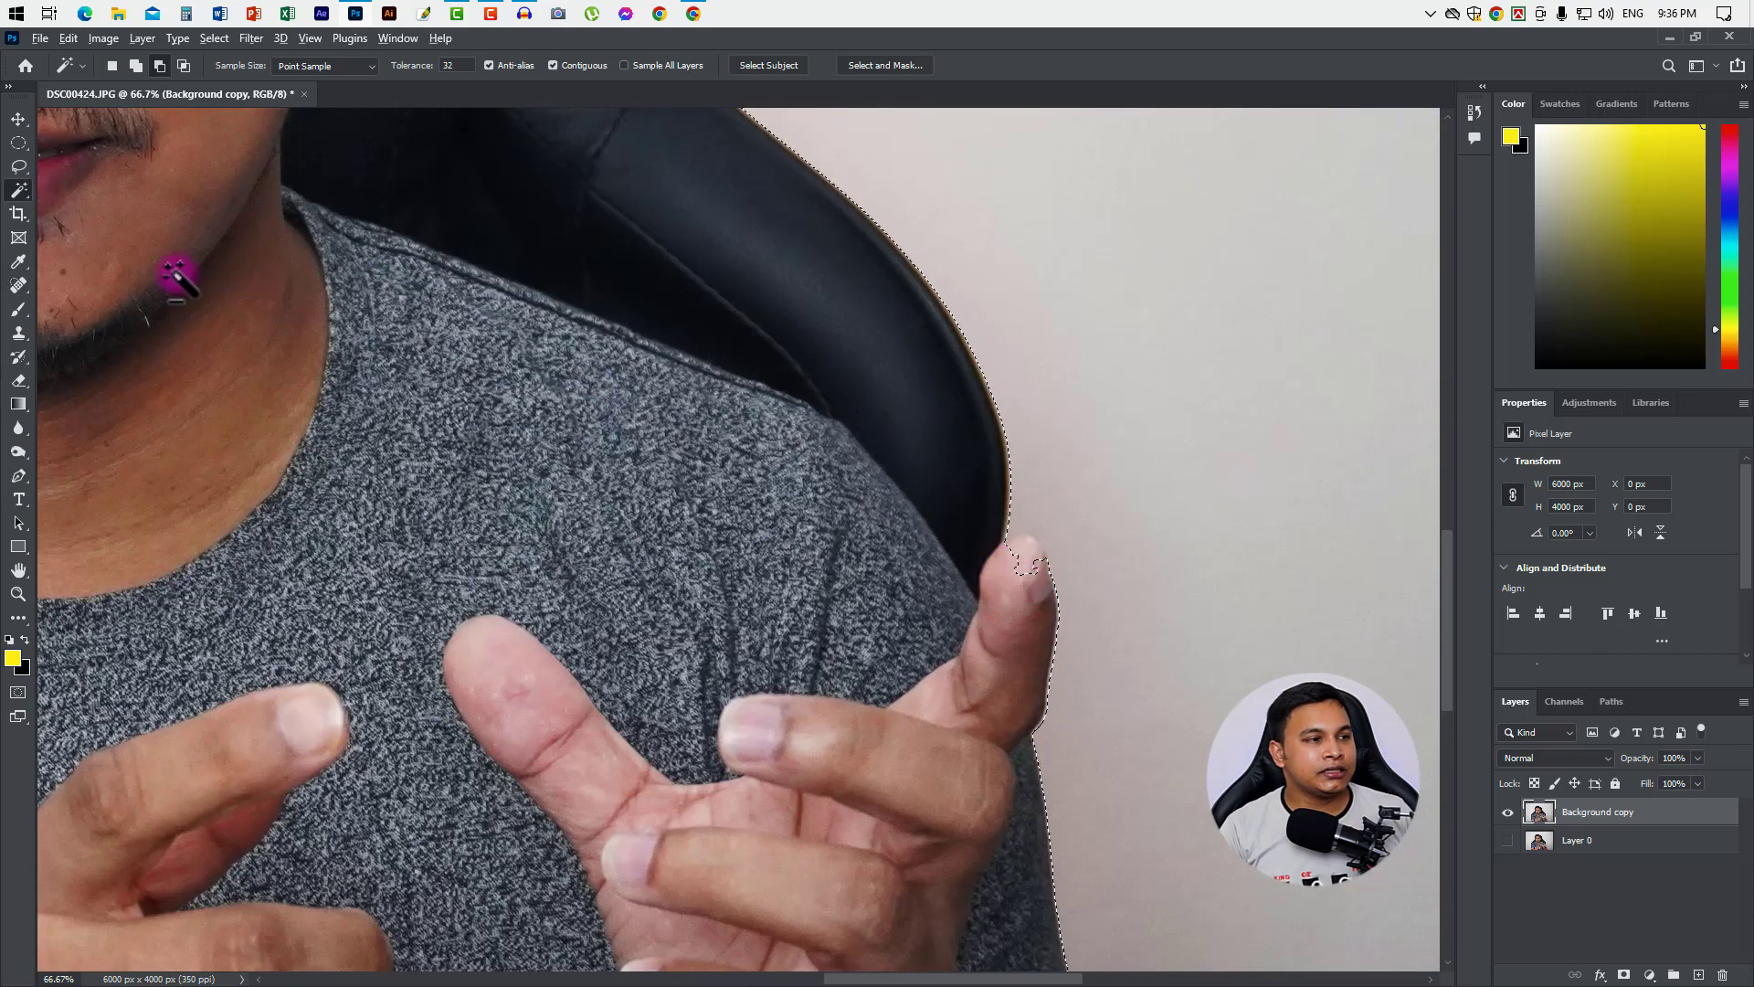
right_click(25, 192)
click(87, 209)
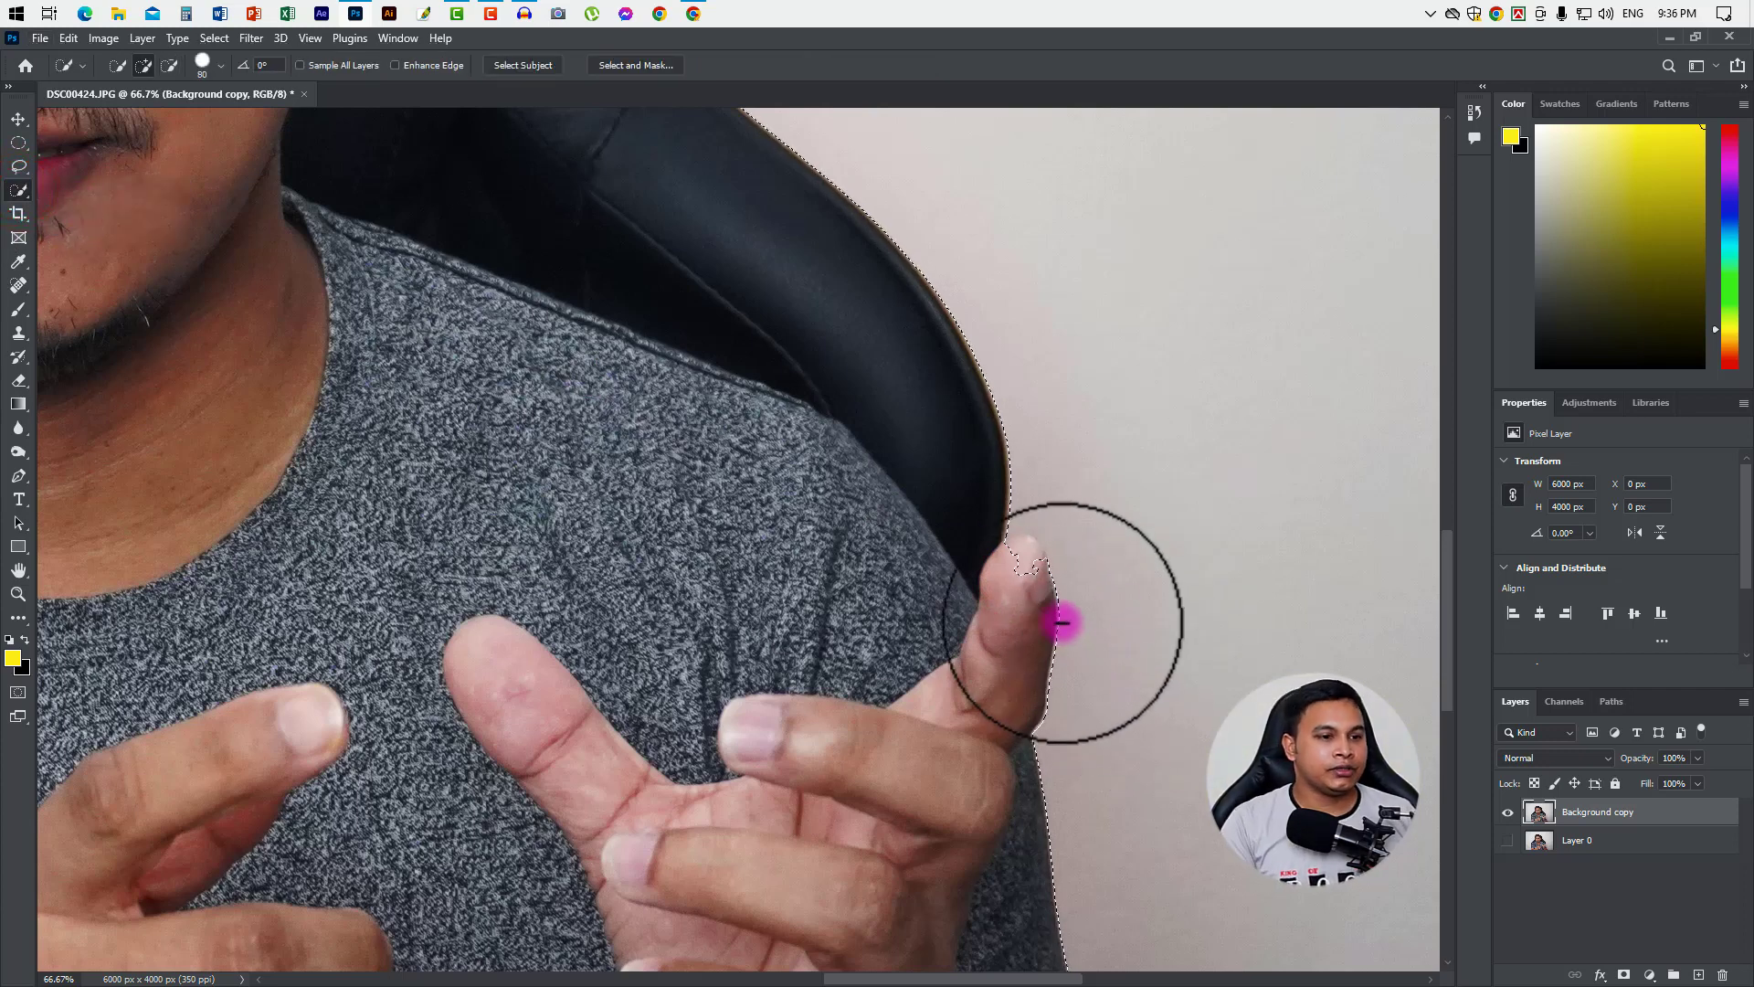
key(bracketleft)
key(bracketleft)
key(bracketleft)
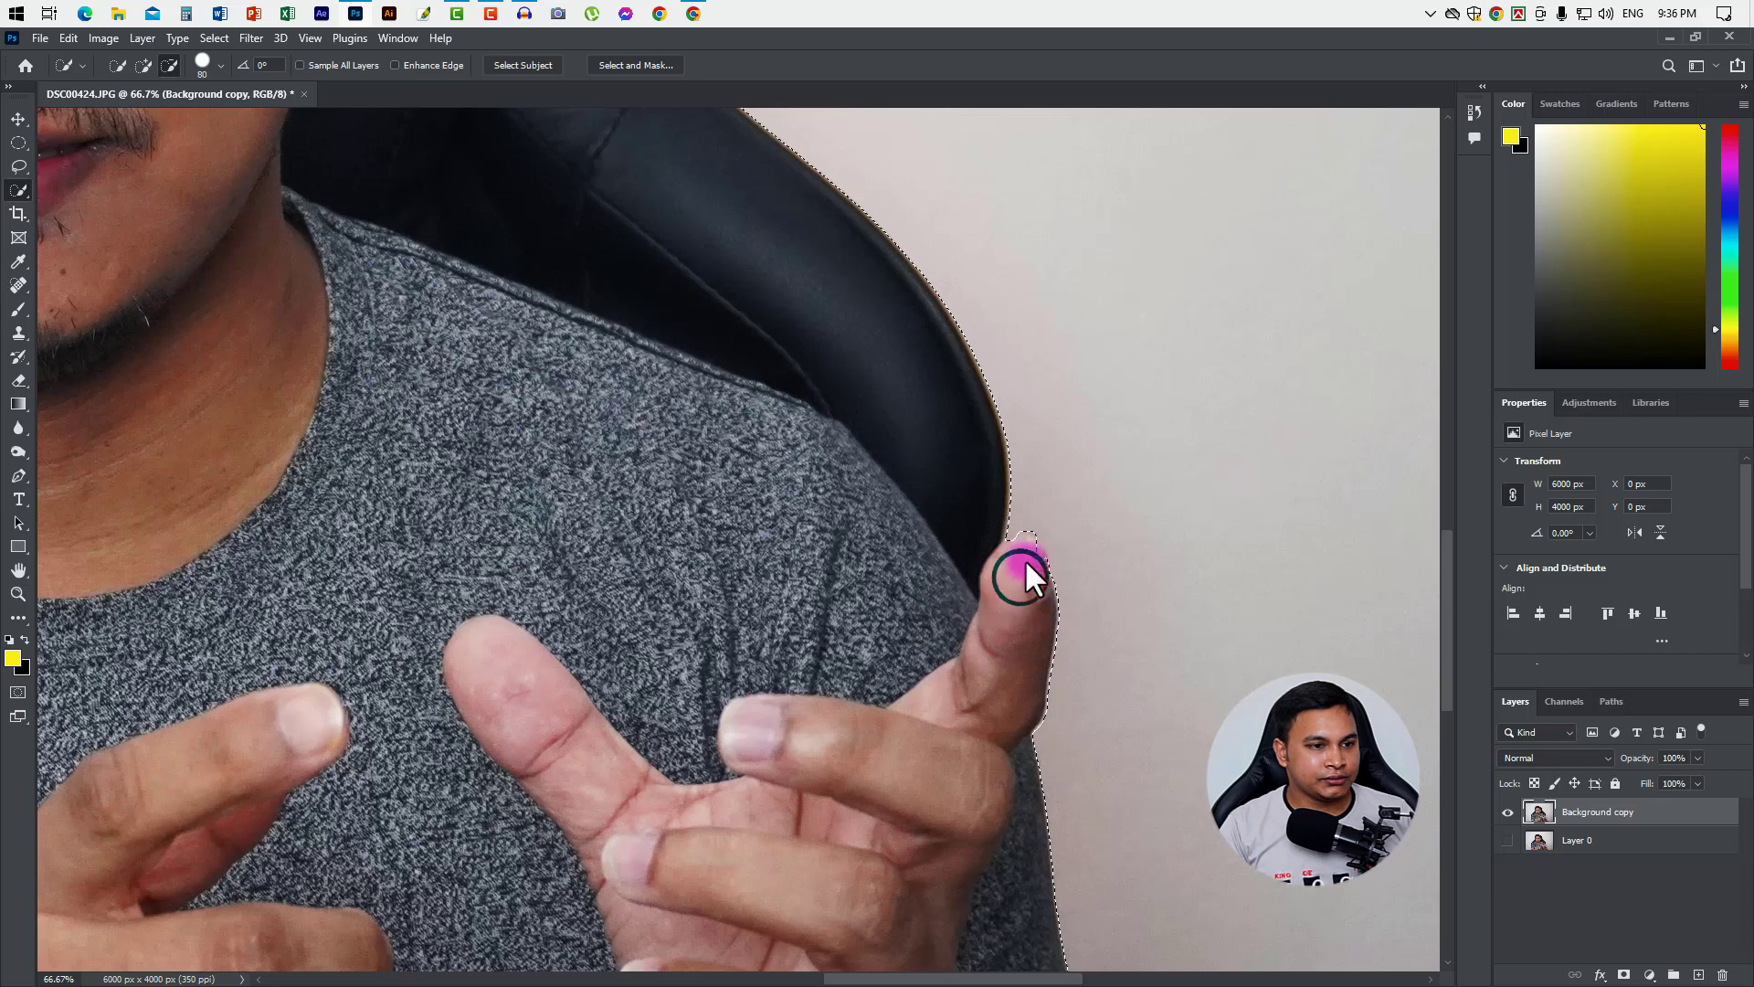
alt+click(1078, 572)
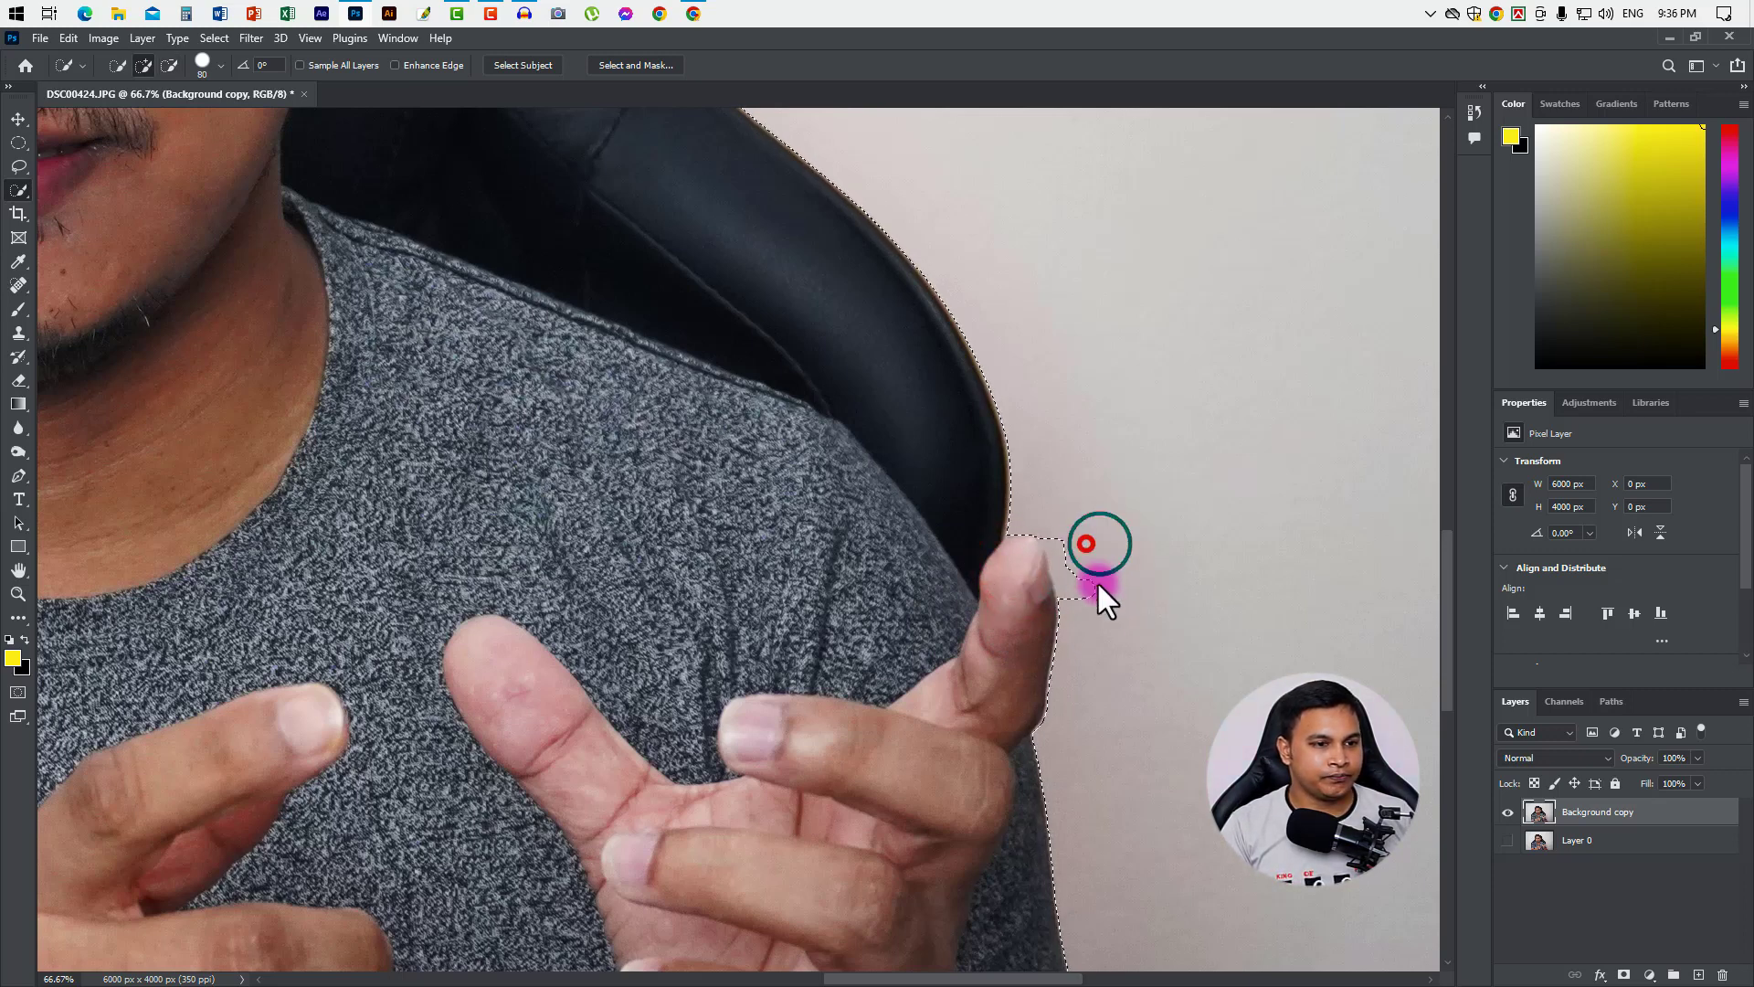
alt+click(1080, 576)
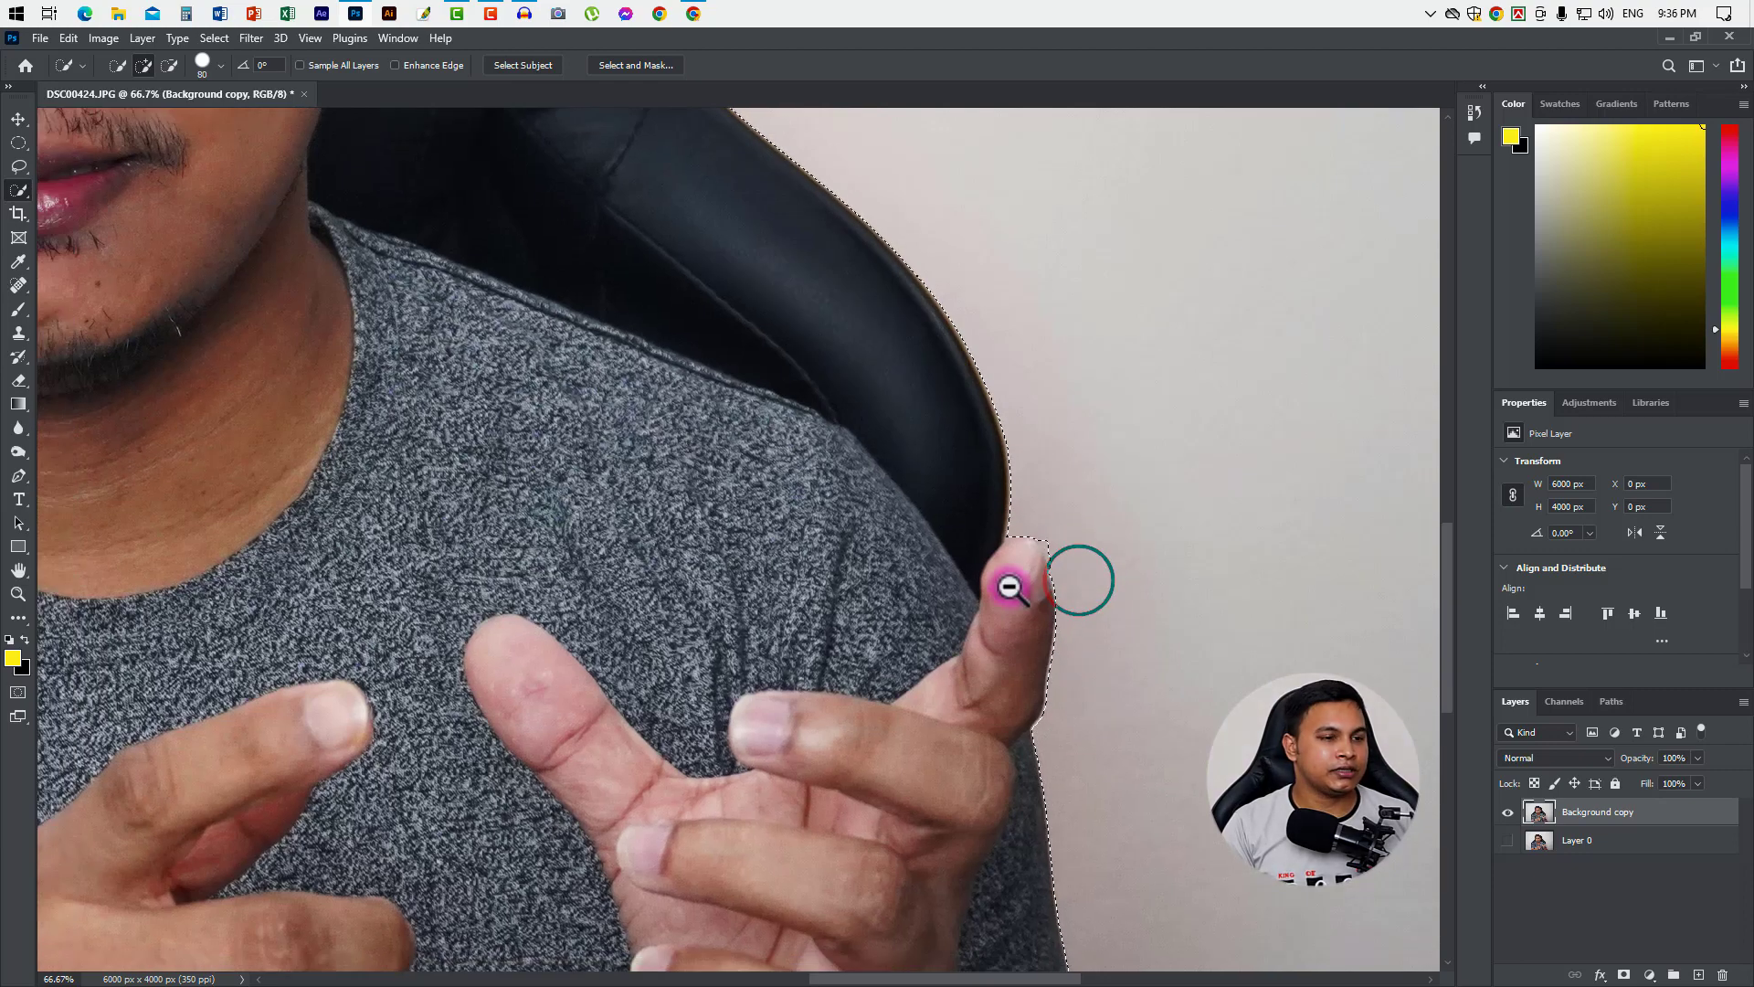
scroll(1009, 581, down, 5)
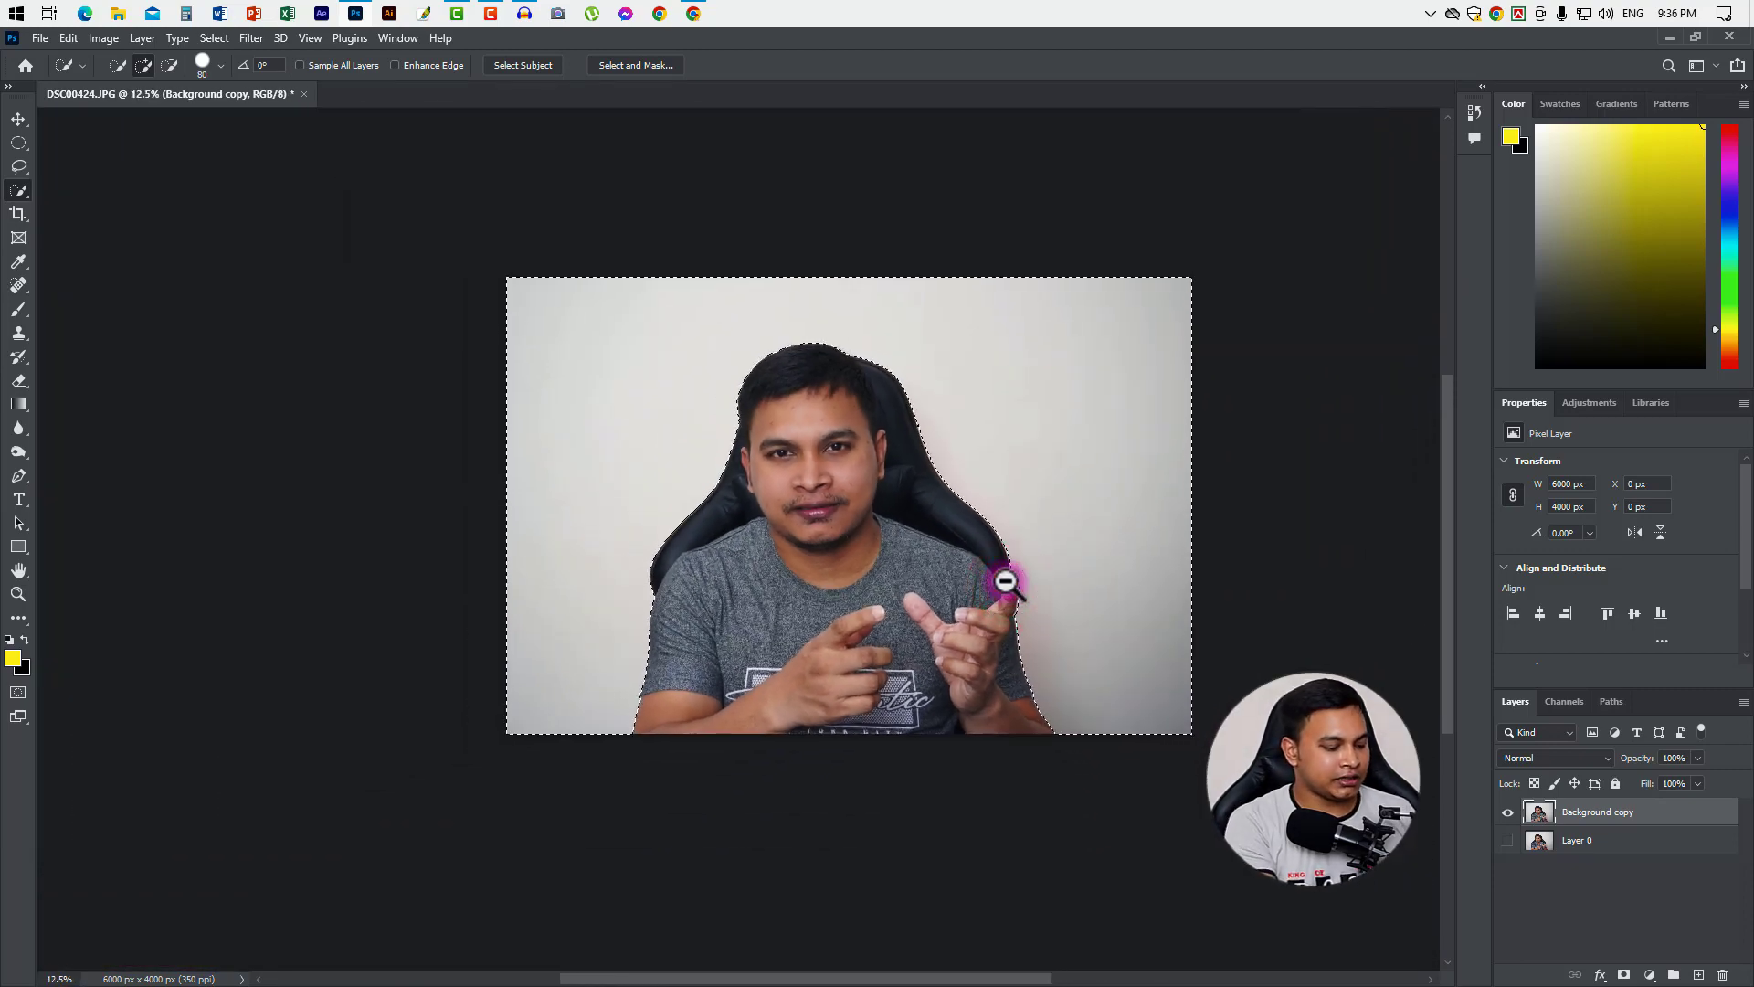
Feather the selection 2 px, delete the wall background, and deselect.
key(shift+F6)
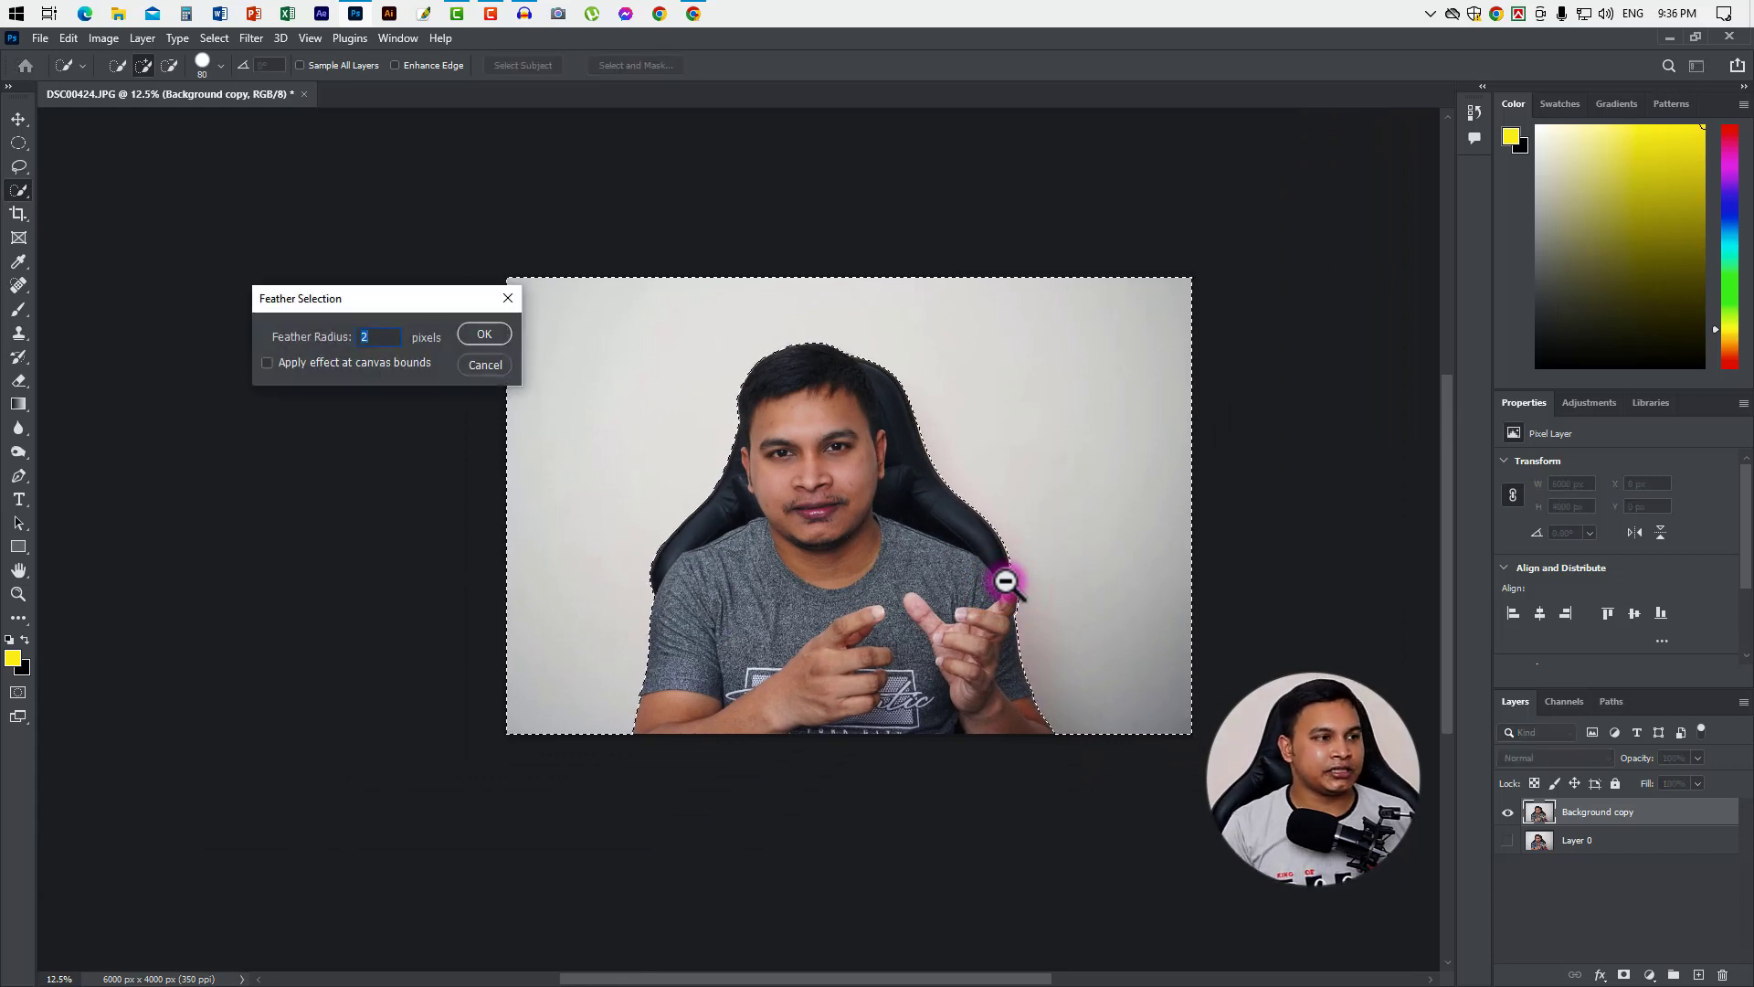
key(Return)
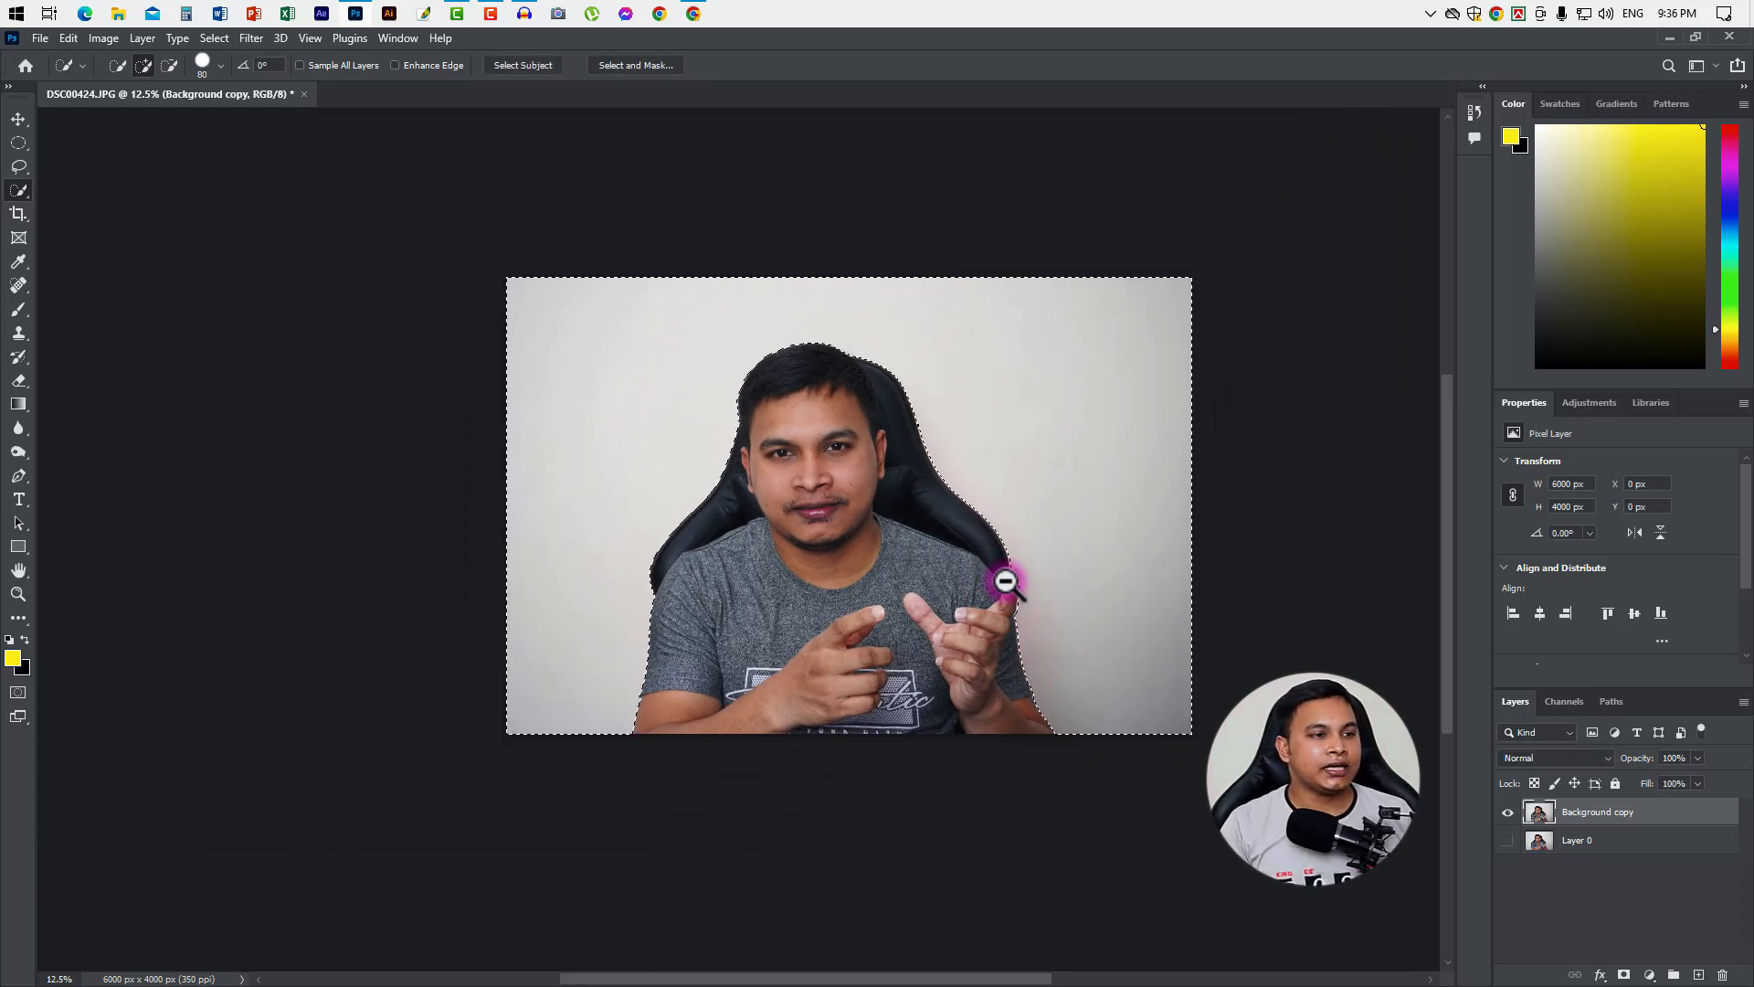
key(Delete)
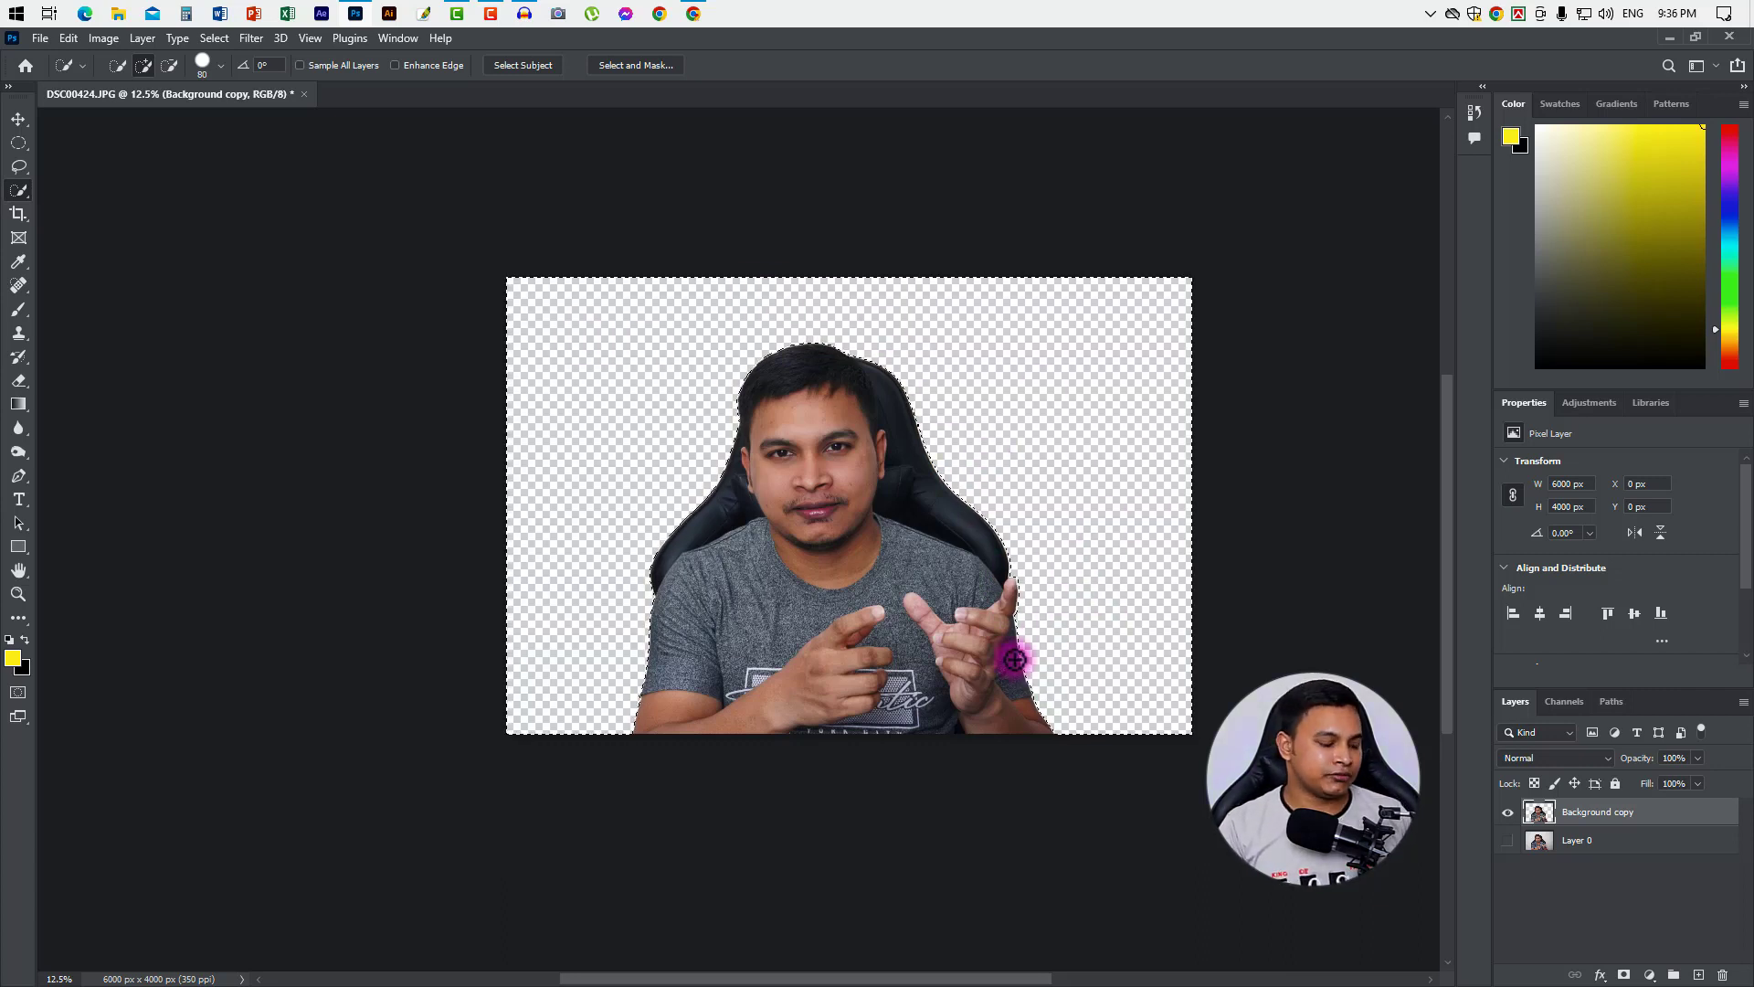
key(ctrl+d)
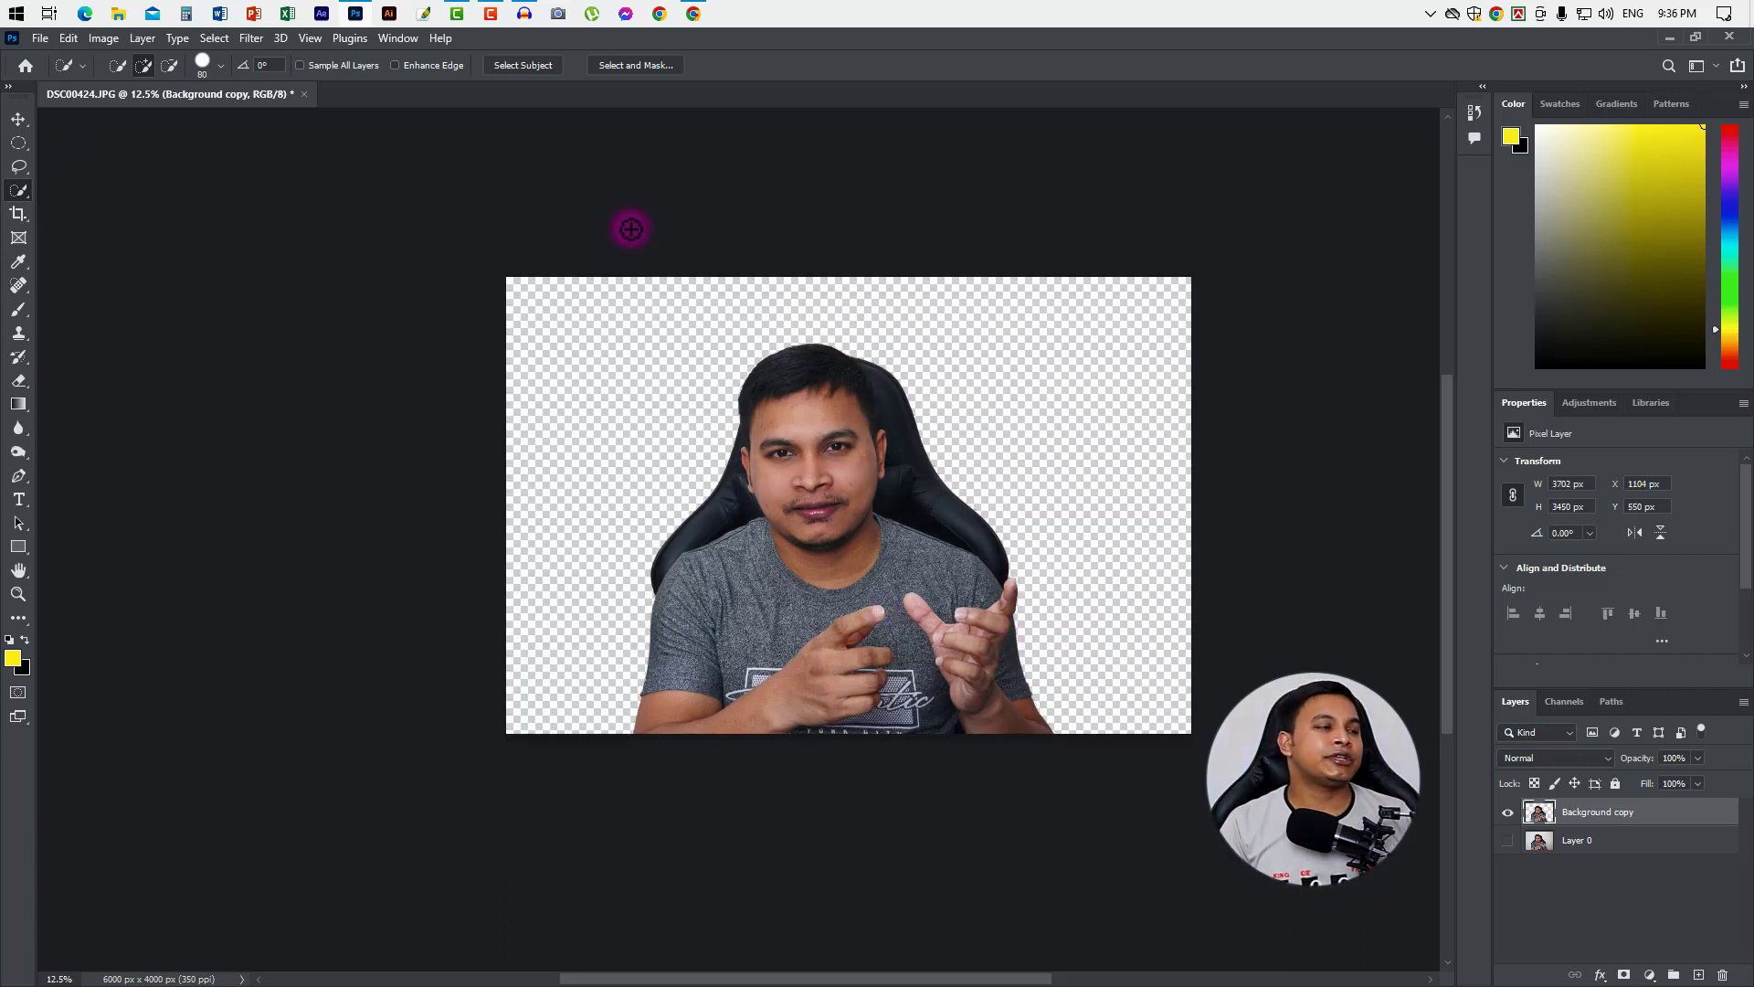
Copy the sunlit forest image from Chrome's nature image results and return to Photoshop.
click(19, 119)
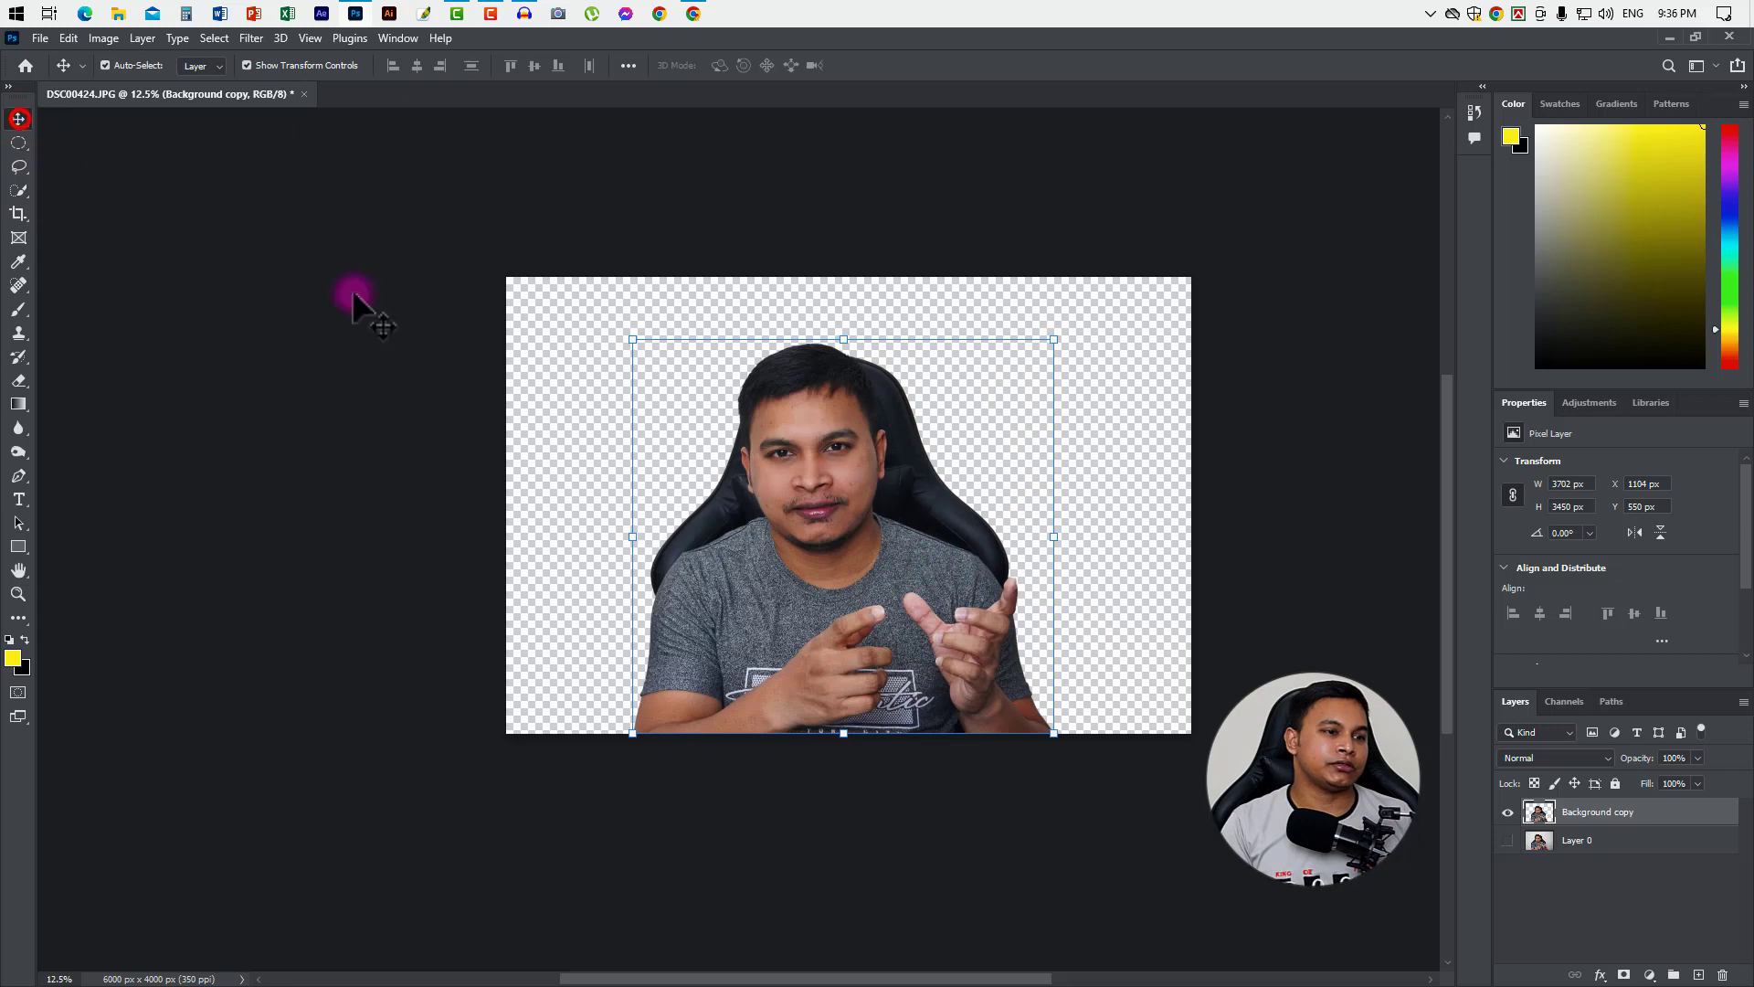
click(693, 14)
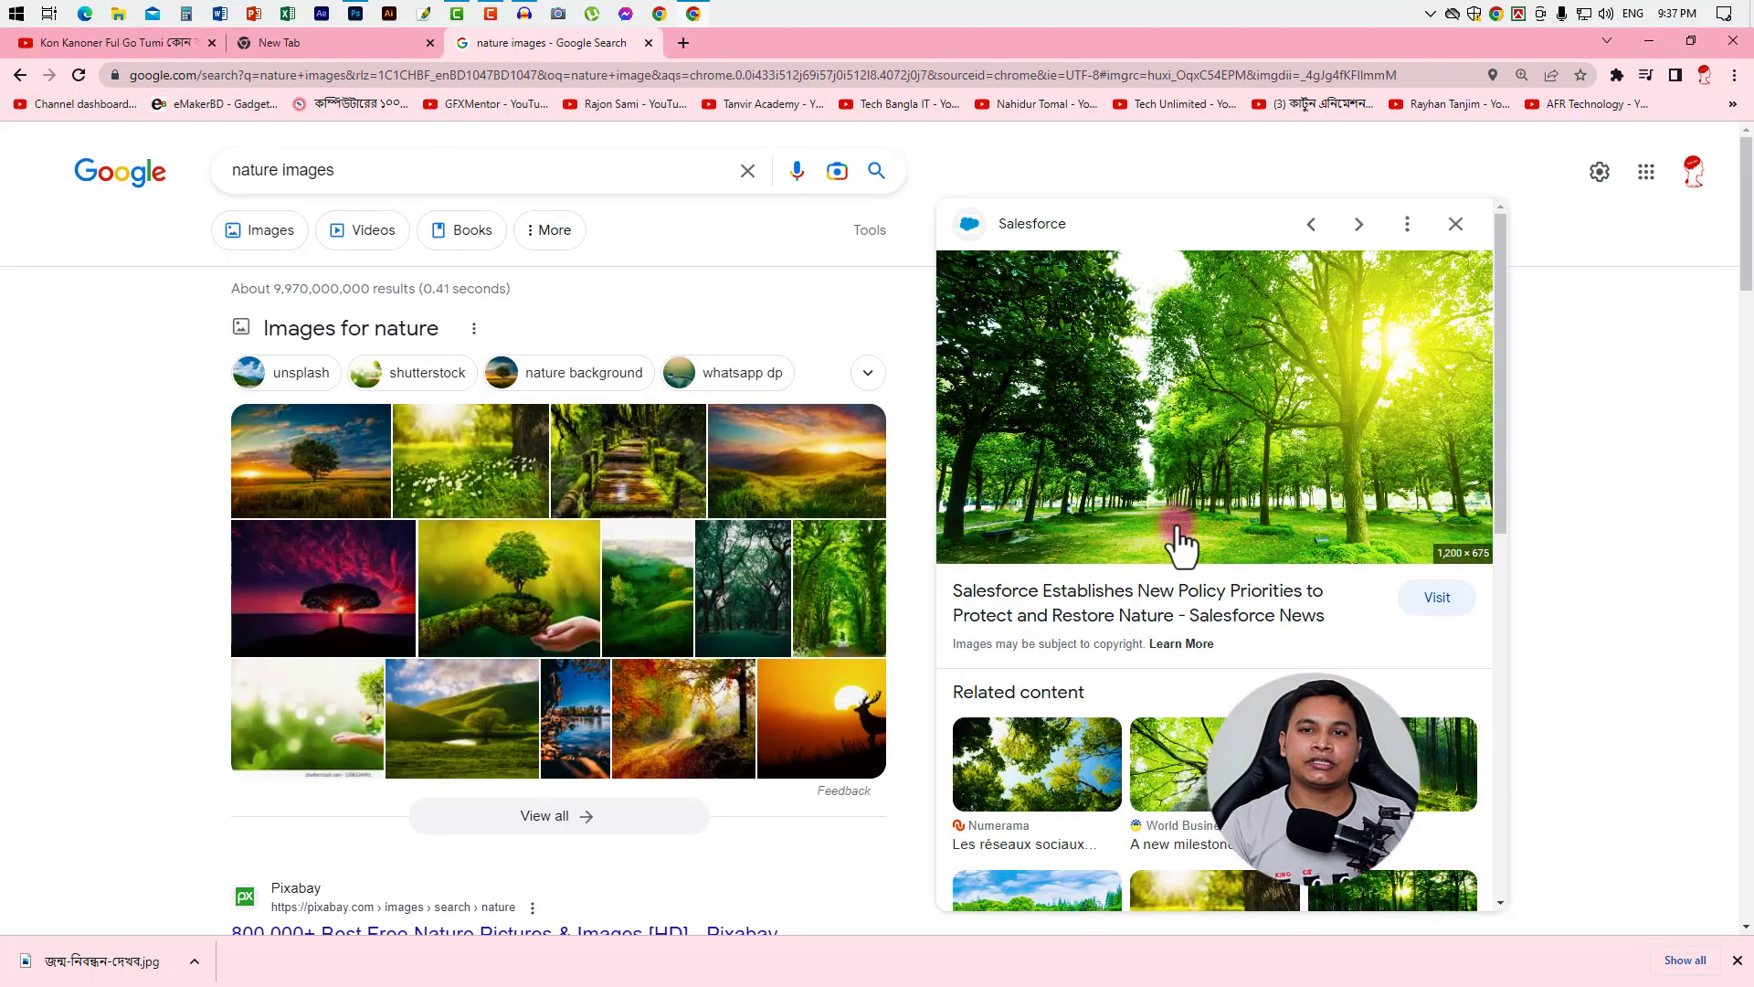
right_click(1123, 403)
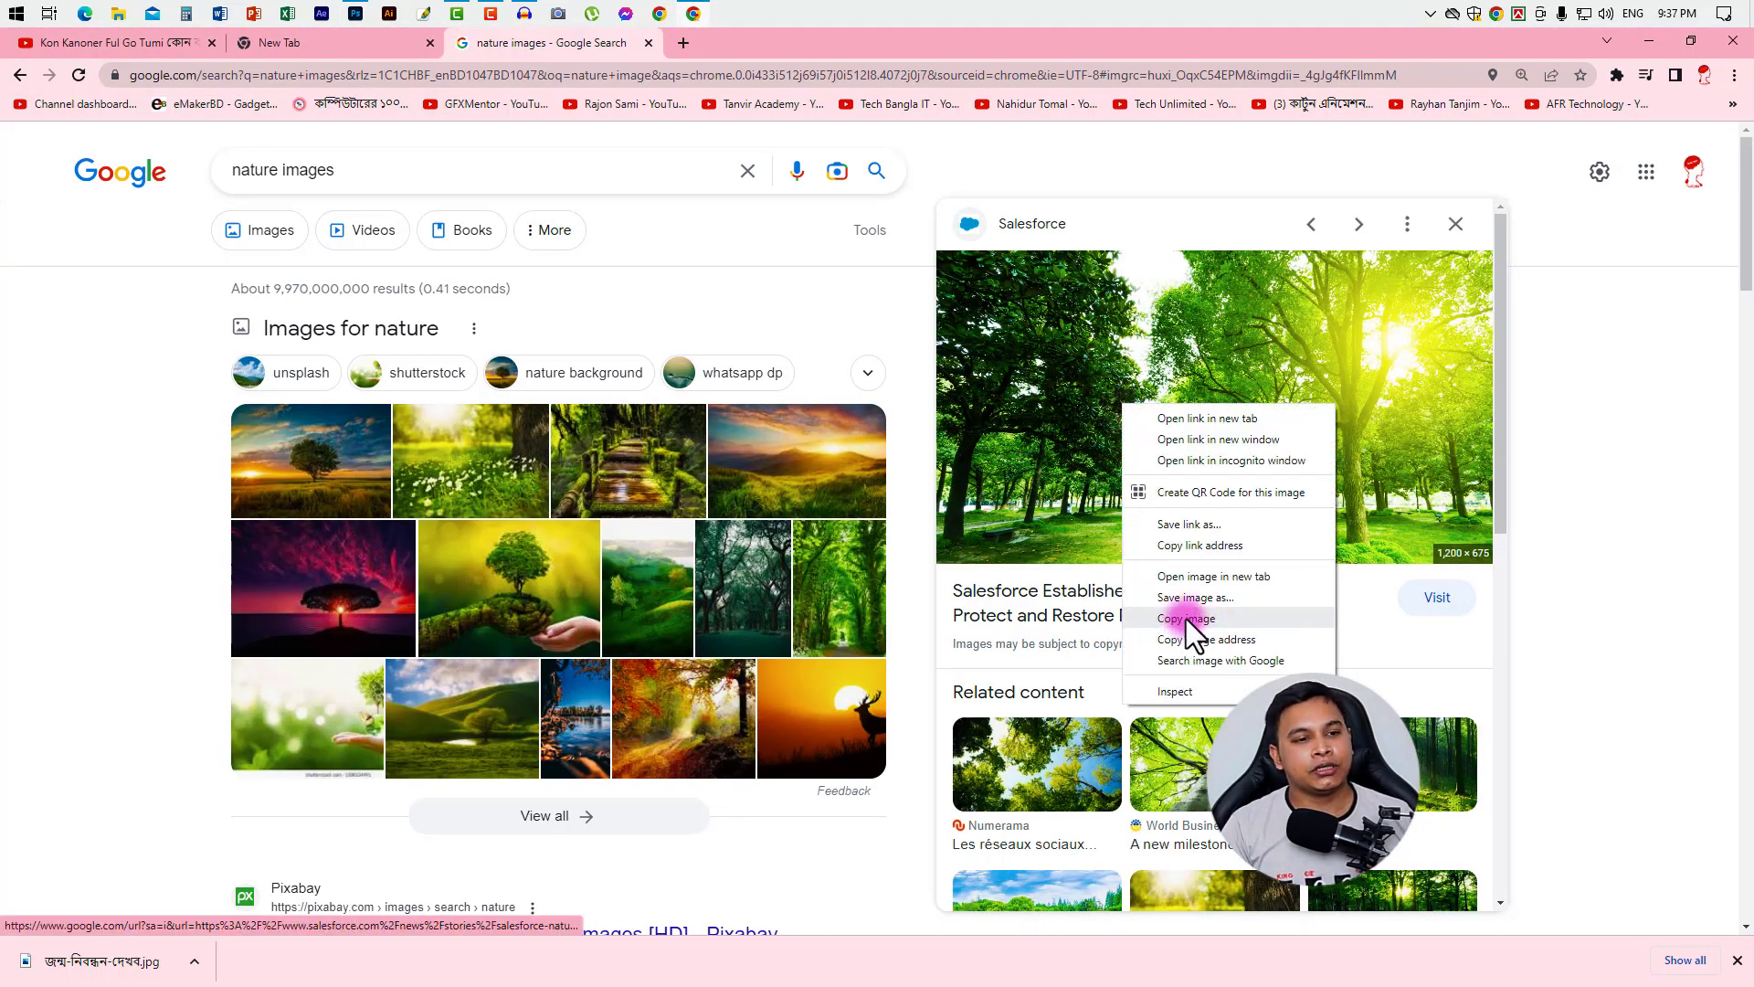
click(1185, 618)
key(alt+Tab)
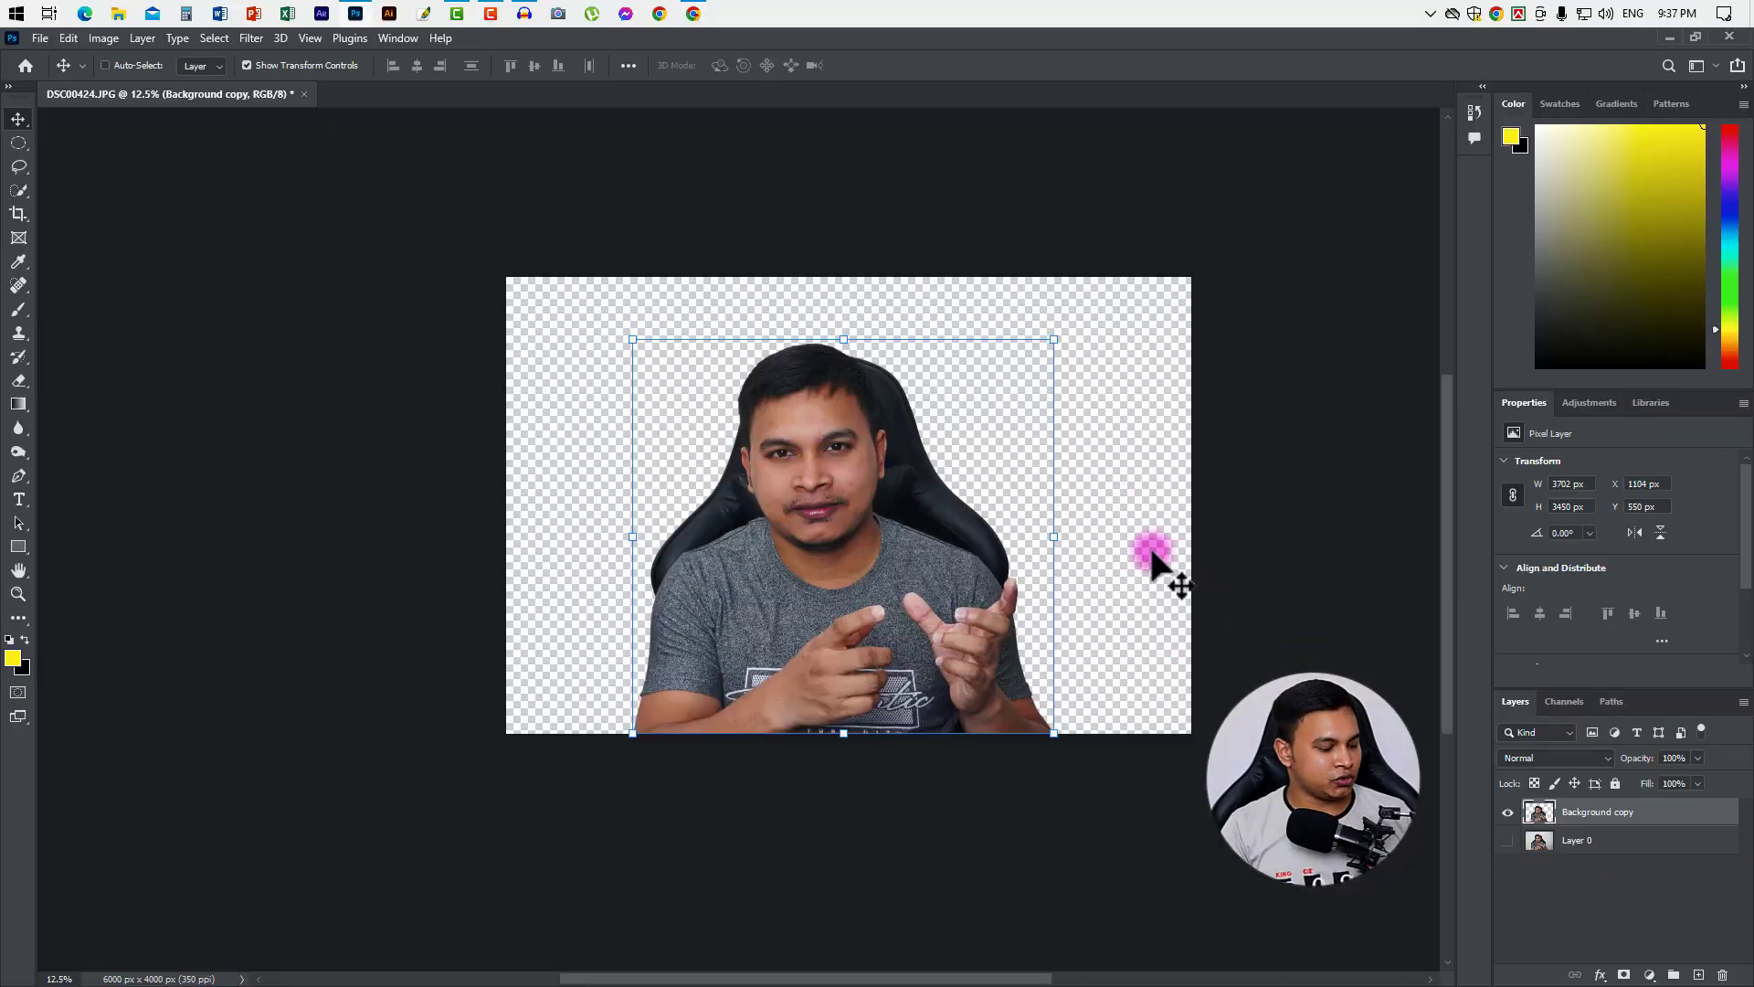
Paste the forest photo, stretch it to cover the canvas, and move it below the person layers.
key(ctrl+v)
mouse_move(947, 493)
mouse_down()
mouse_move(637, 340)
mouse_move(1159, 788)
mouse_move(1256, 842)
mouse_up()
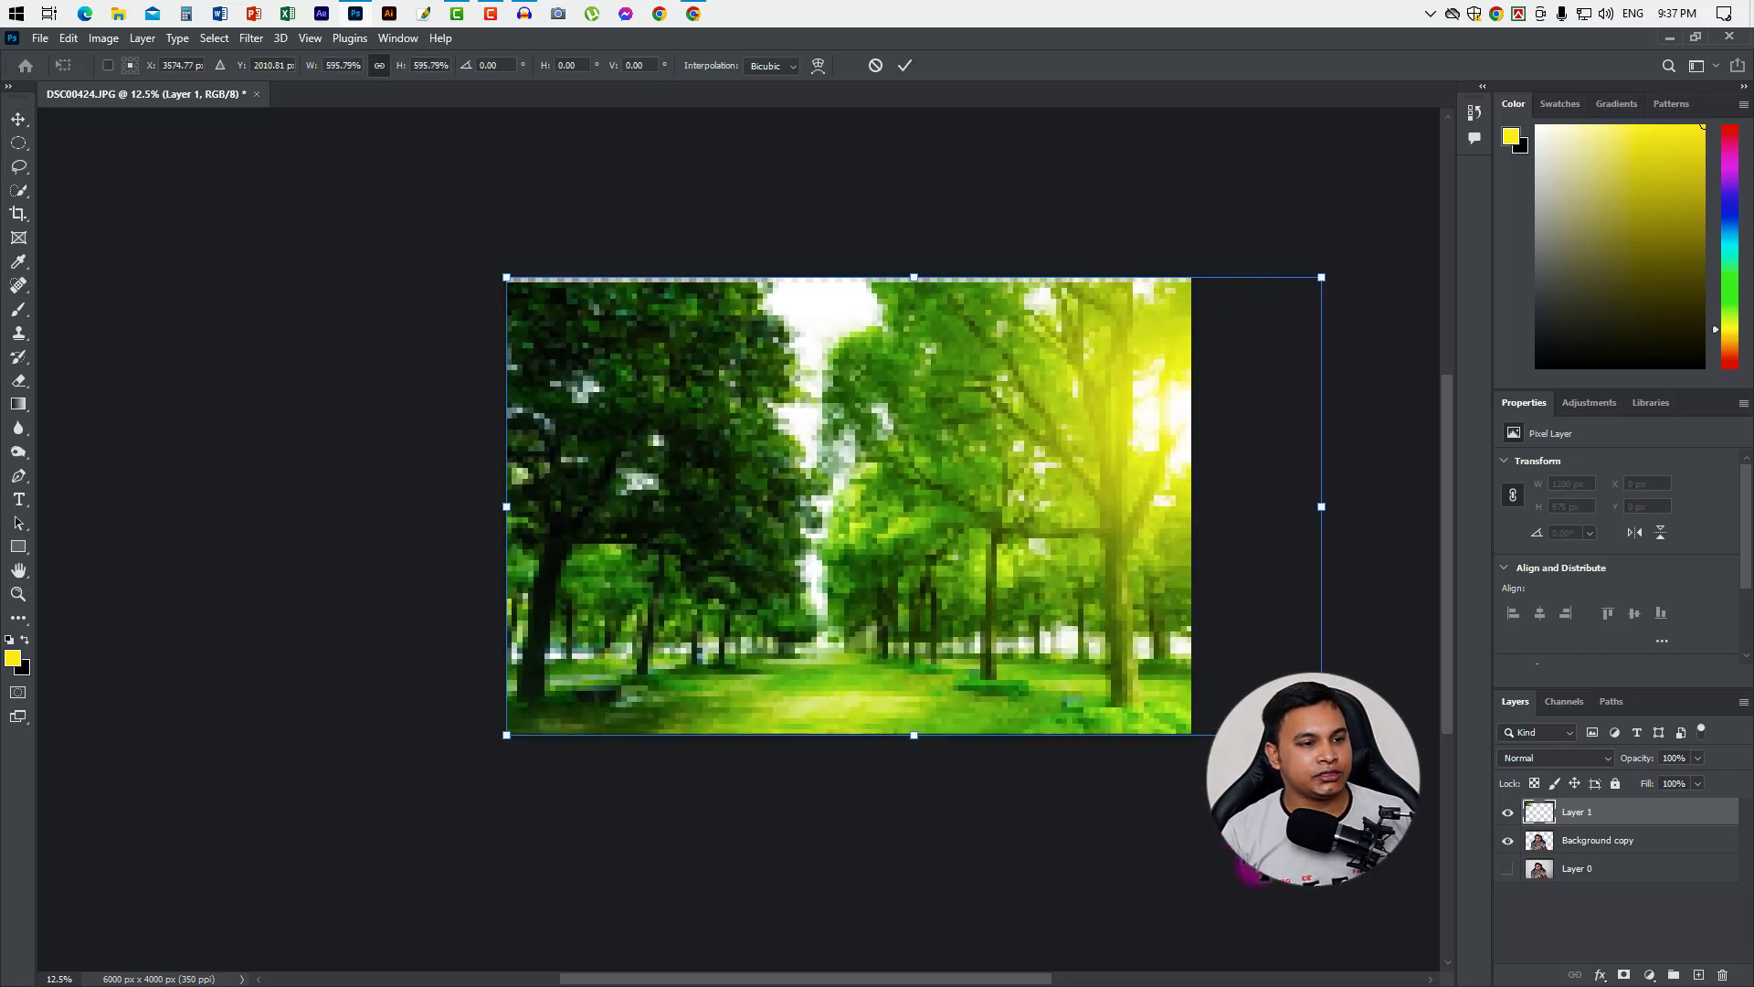
drag(1087, 709, 1070, 708)
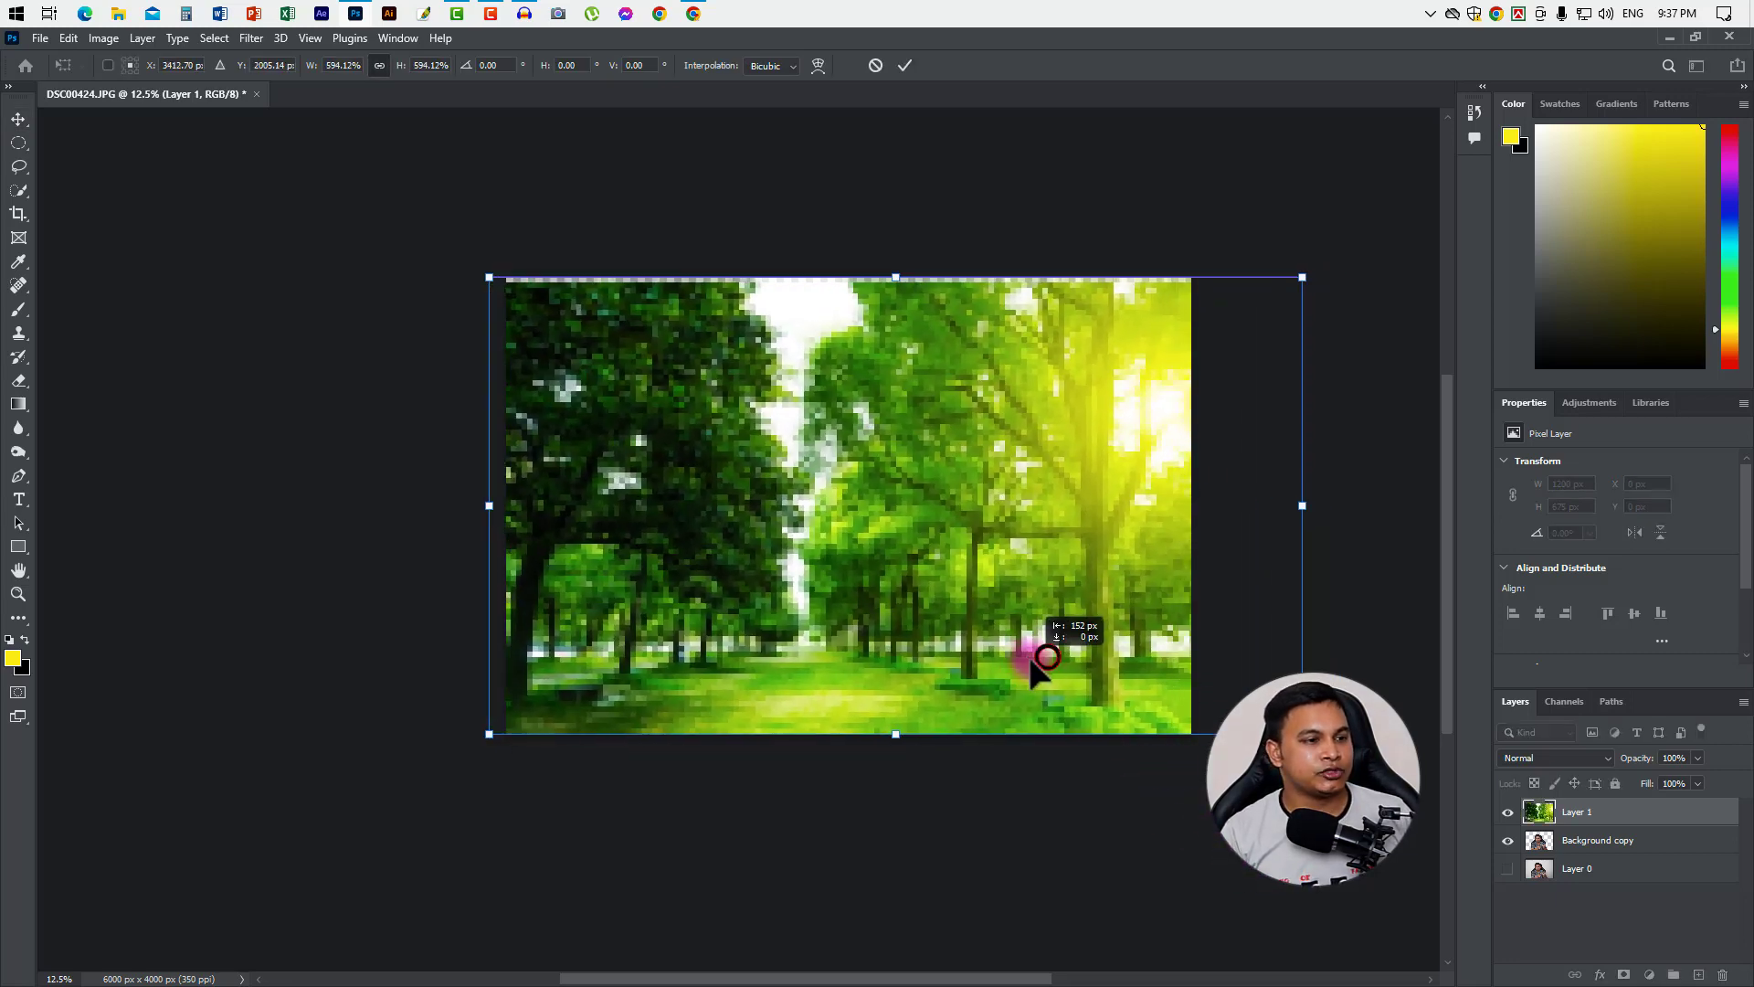
drag(899, 277, 899, 270)
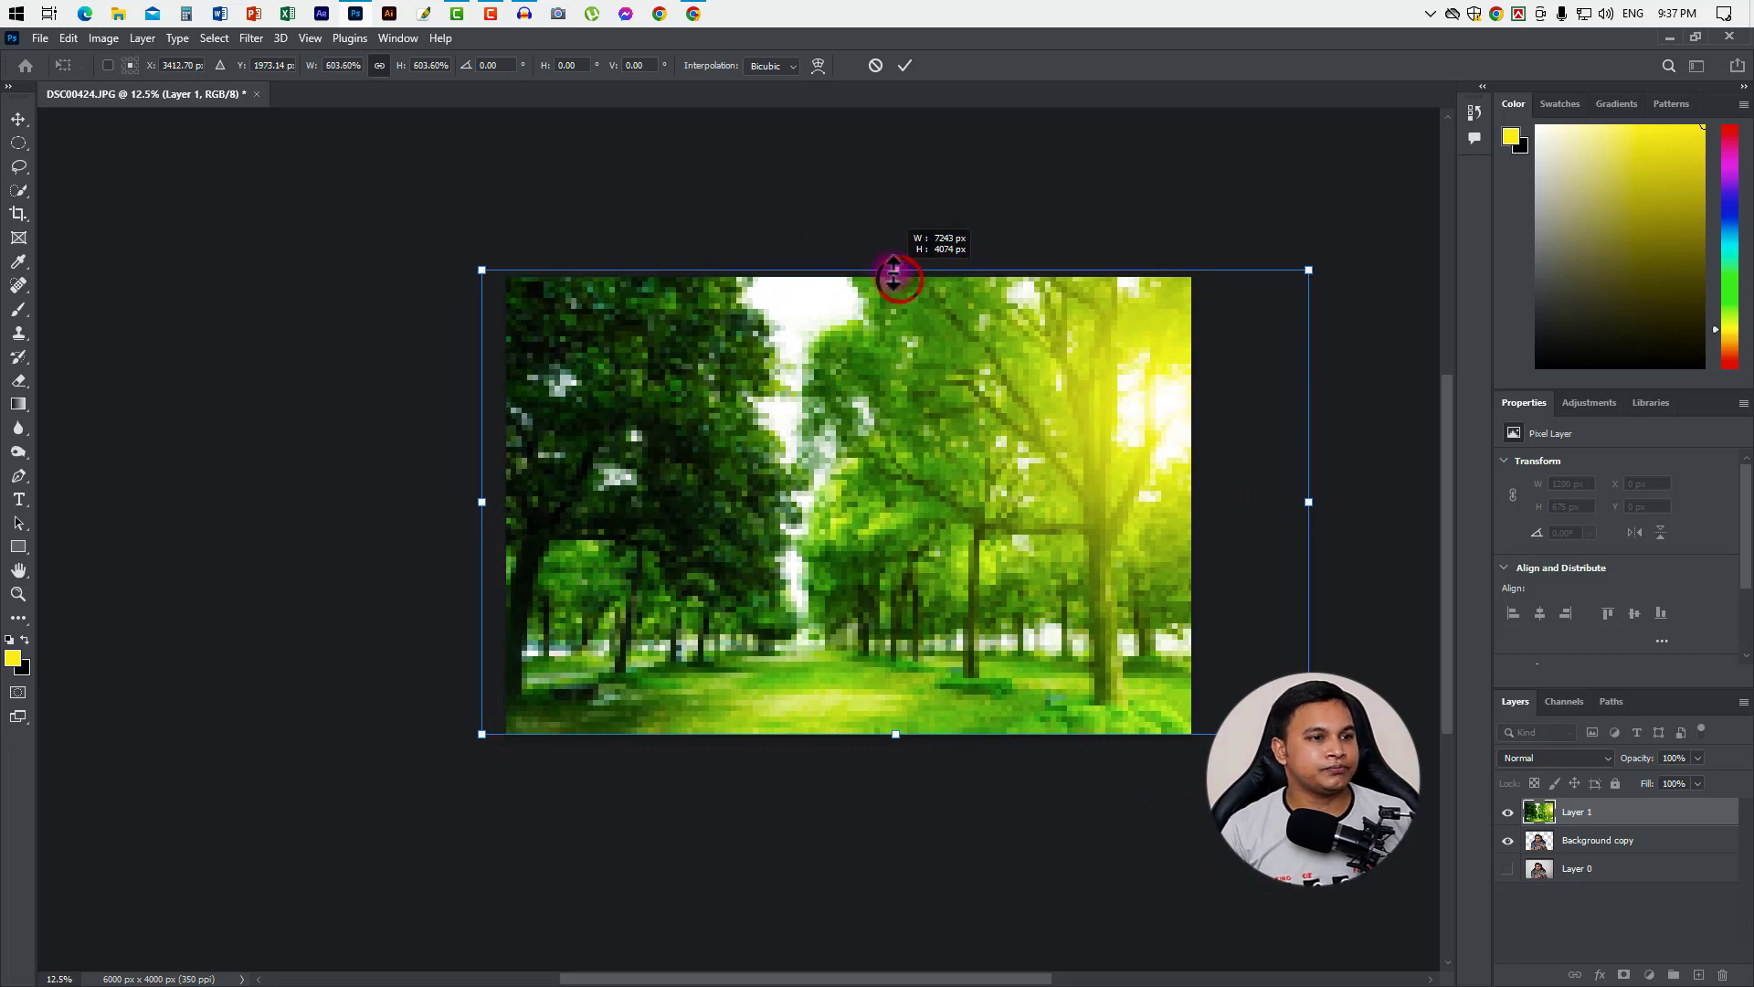
key(Return)
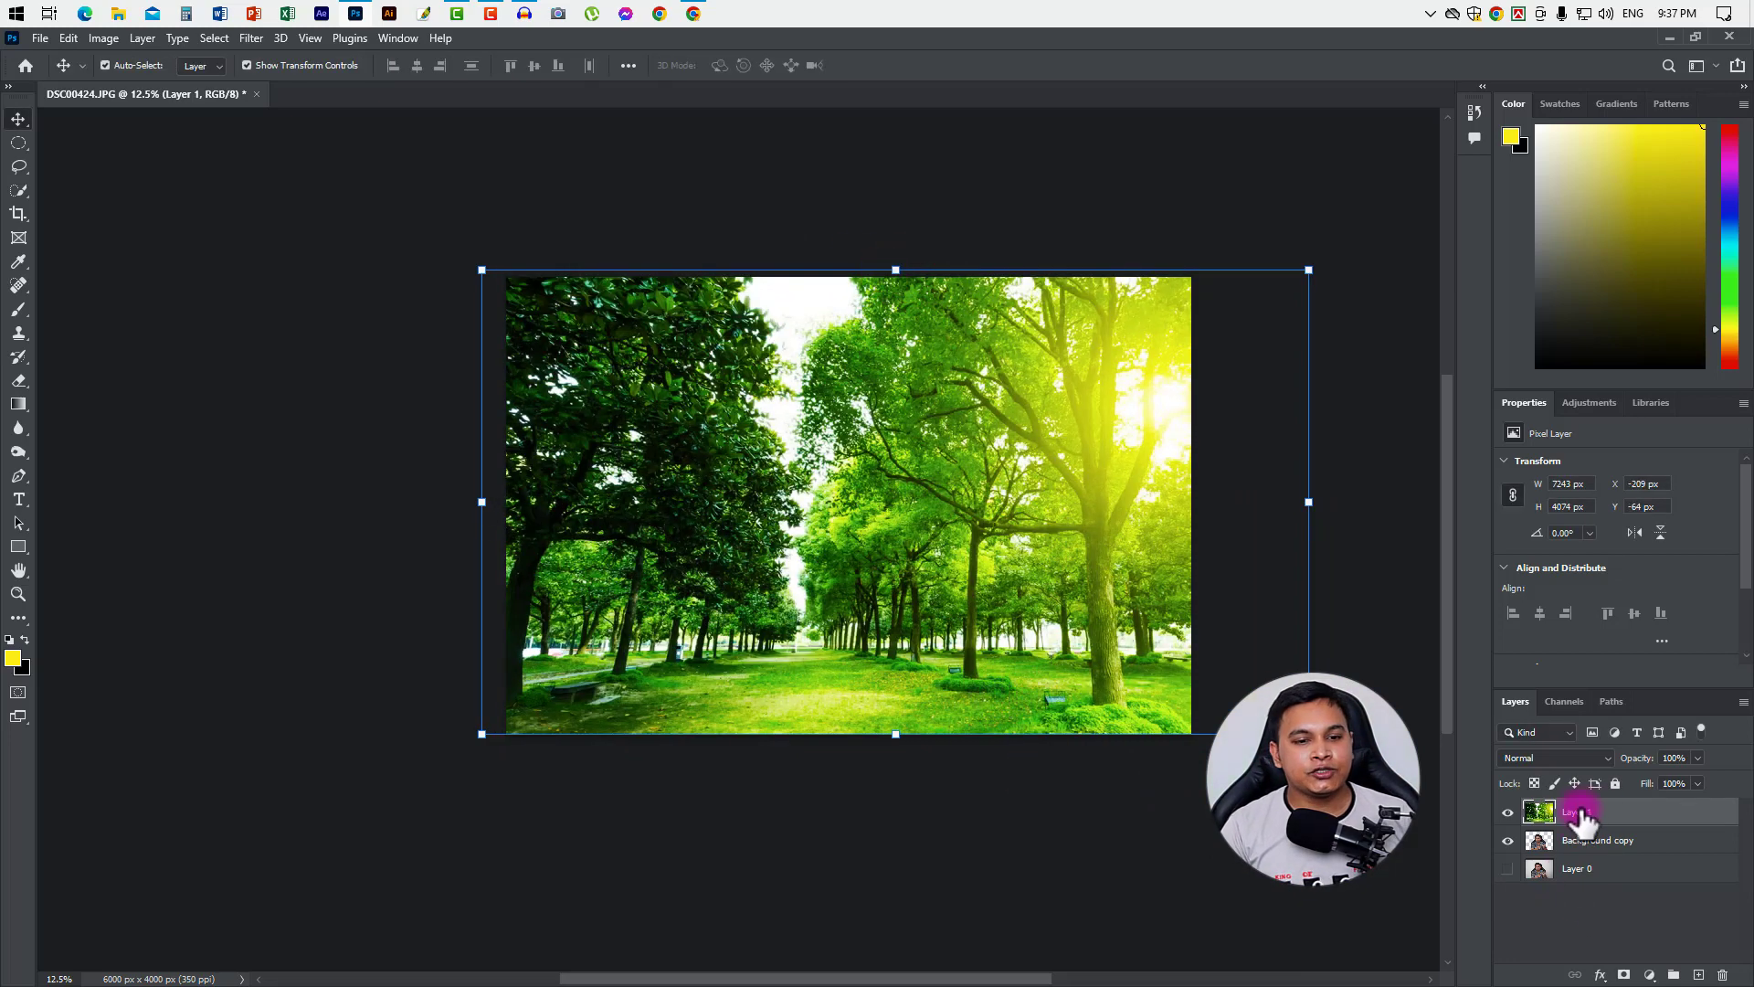
drag(1585, 821, 1571, 904)
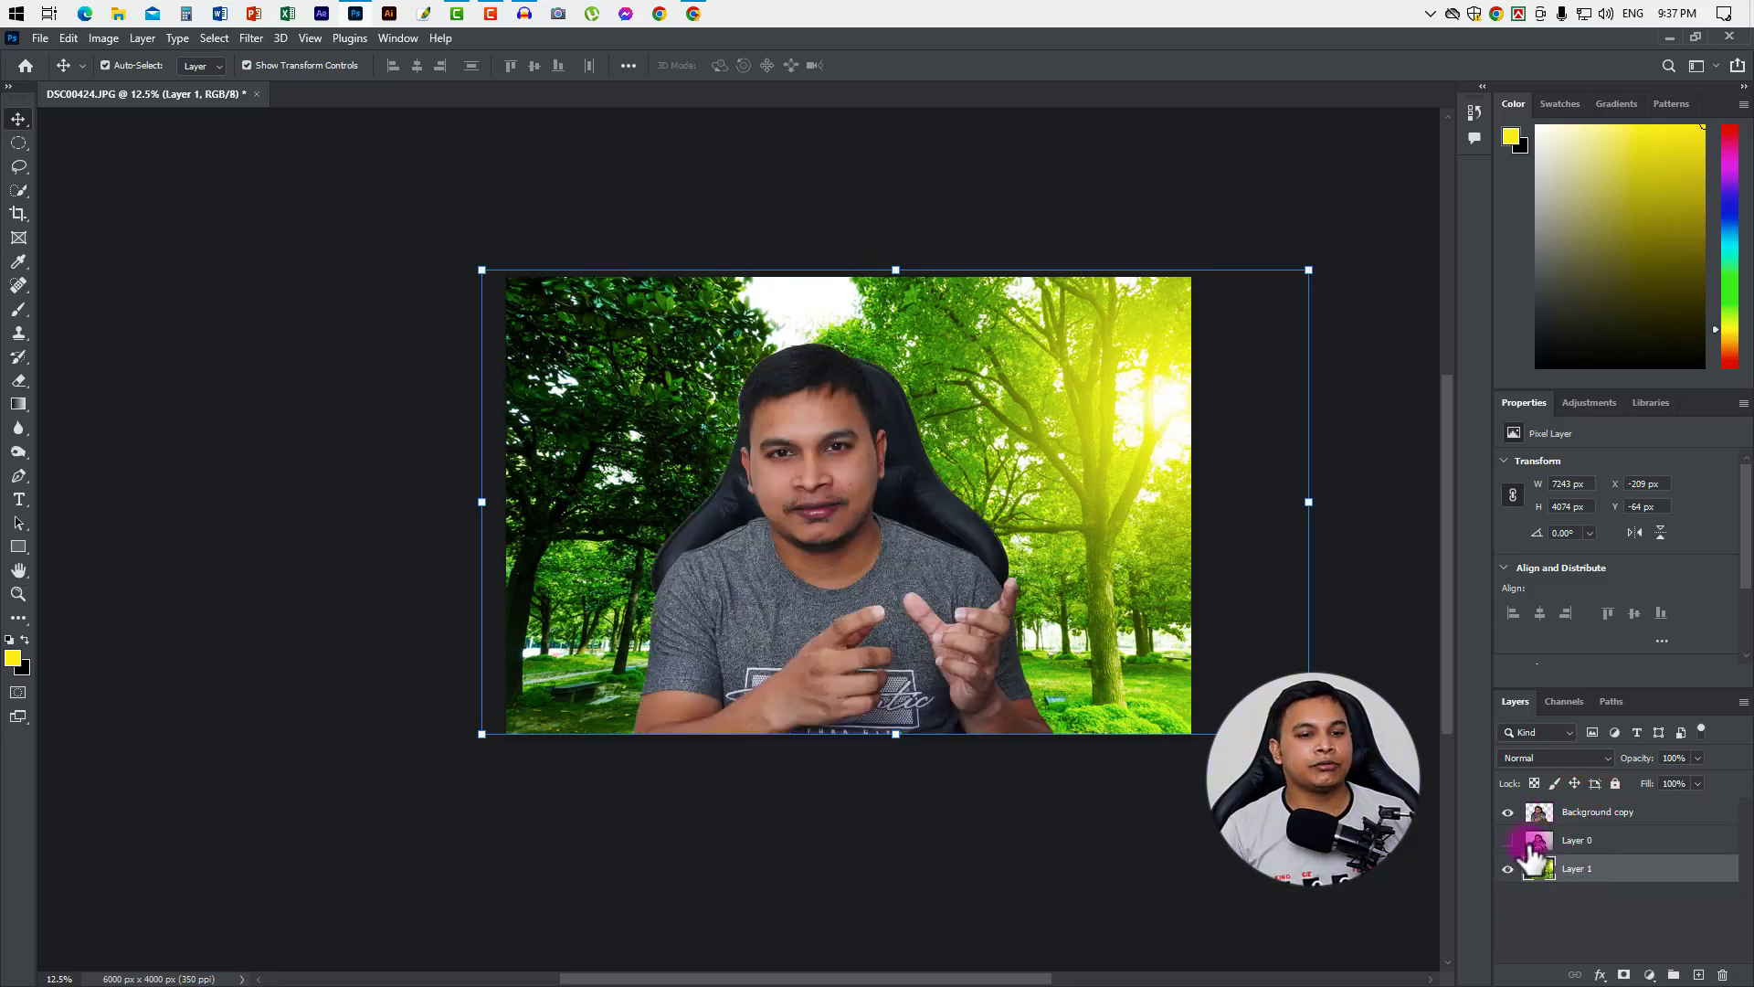
drag(1588, 818, 1570, 852)
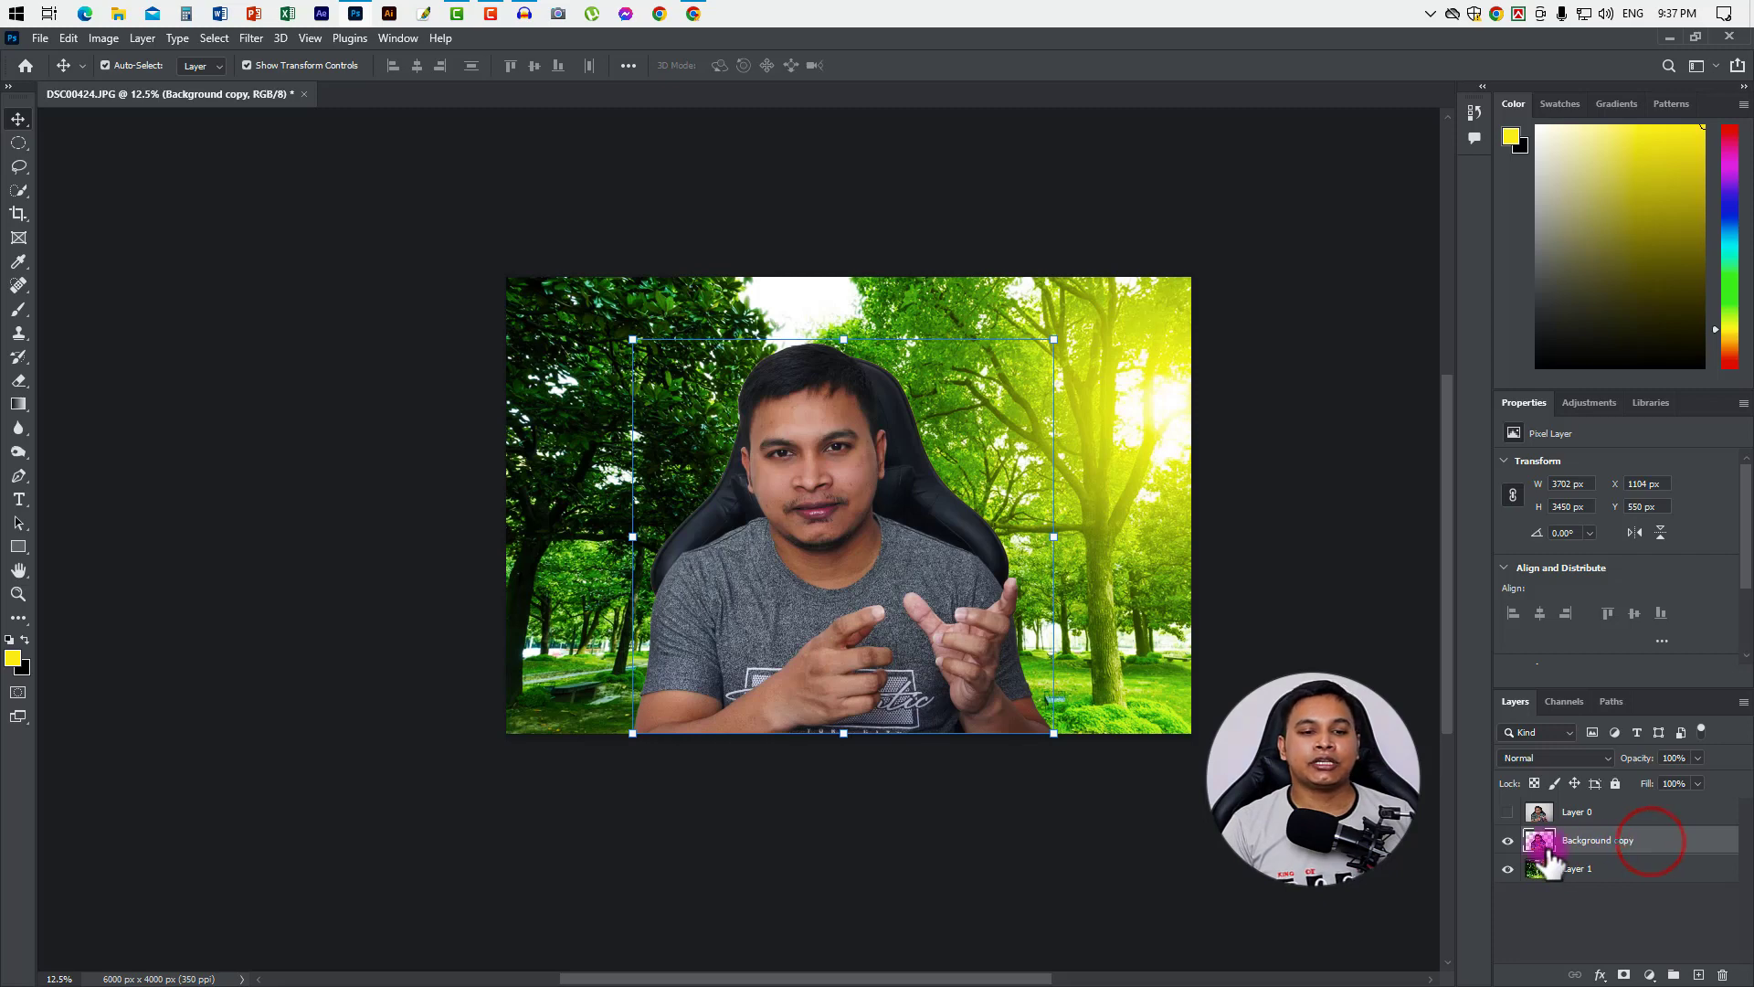
Toggle the original photo's visibility and nudge the cut-out person slightly to the right.
click(1599, 879)
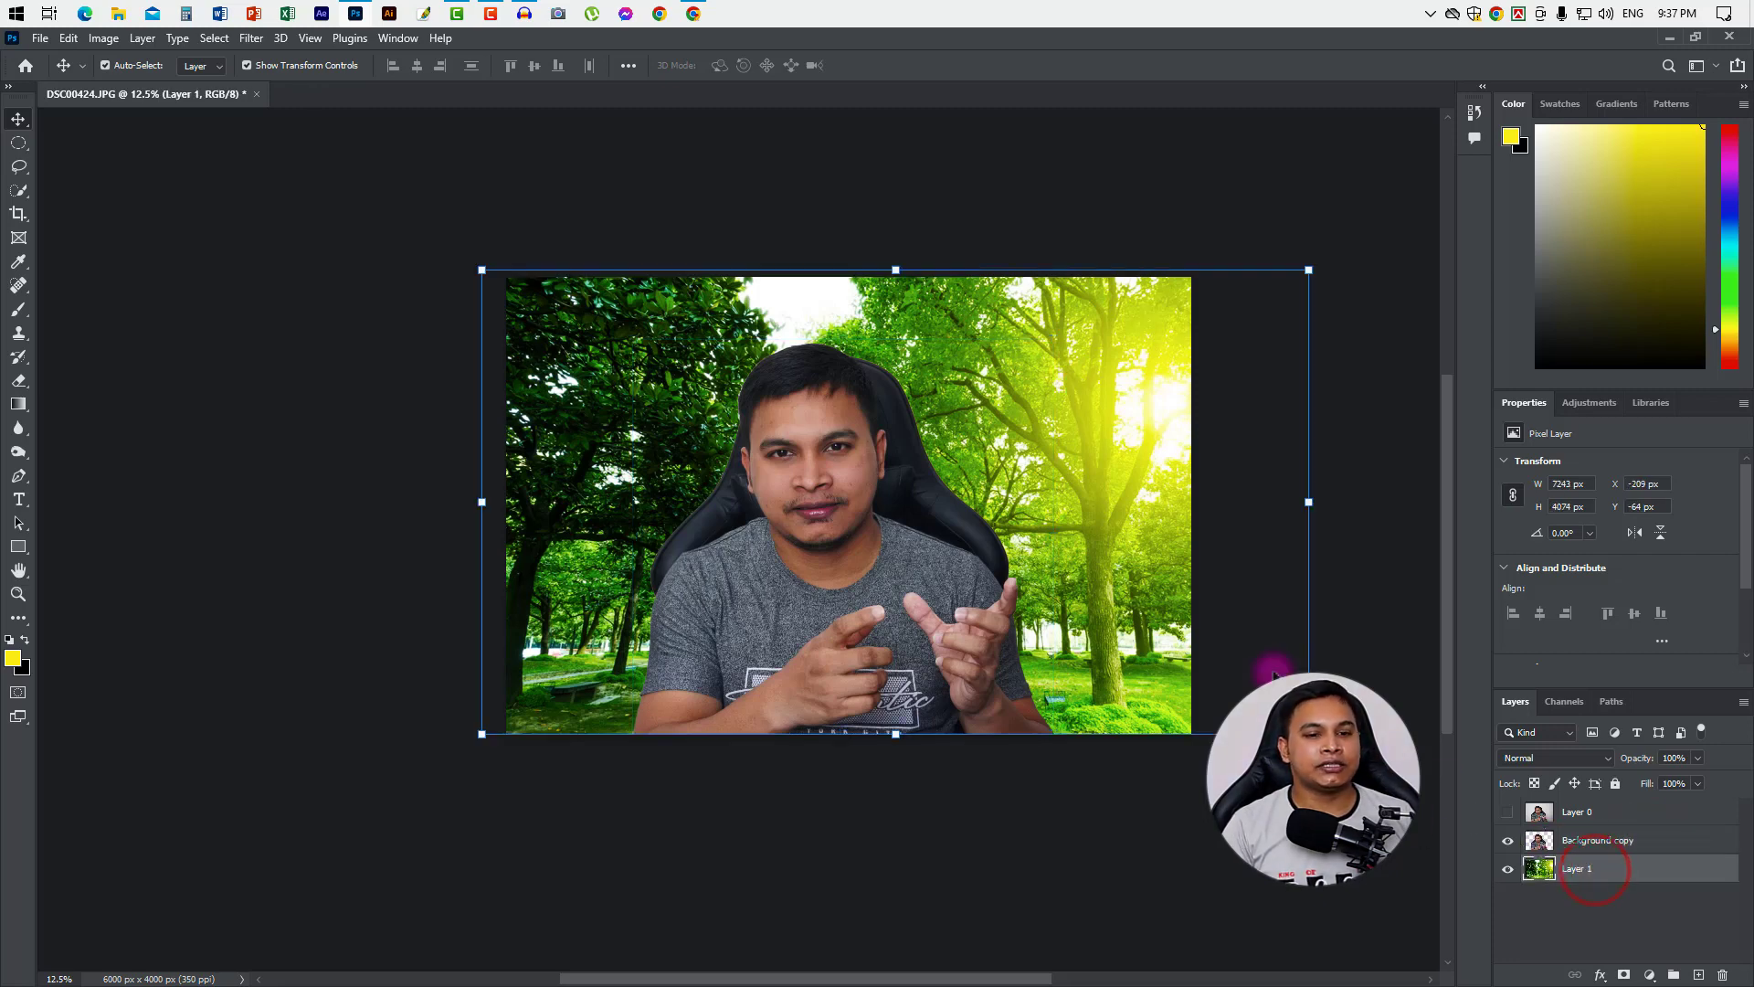
click(1608, 811)
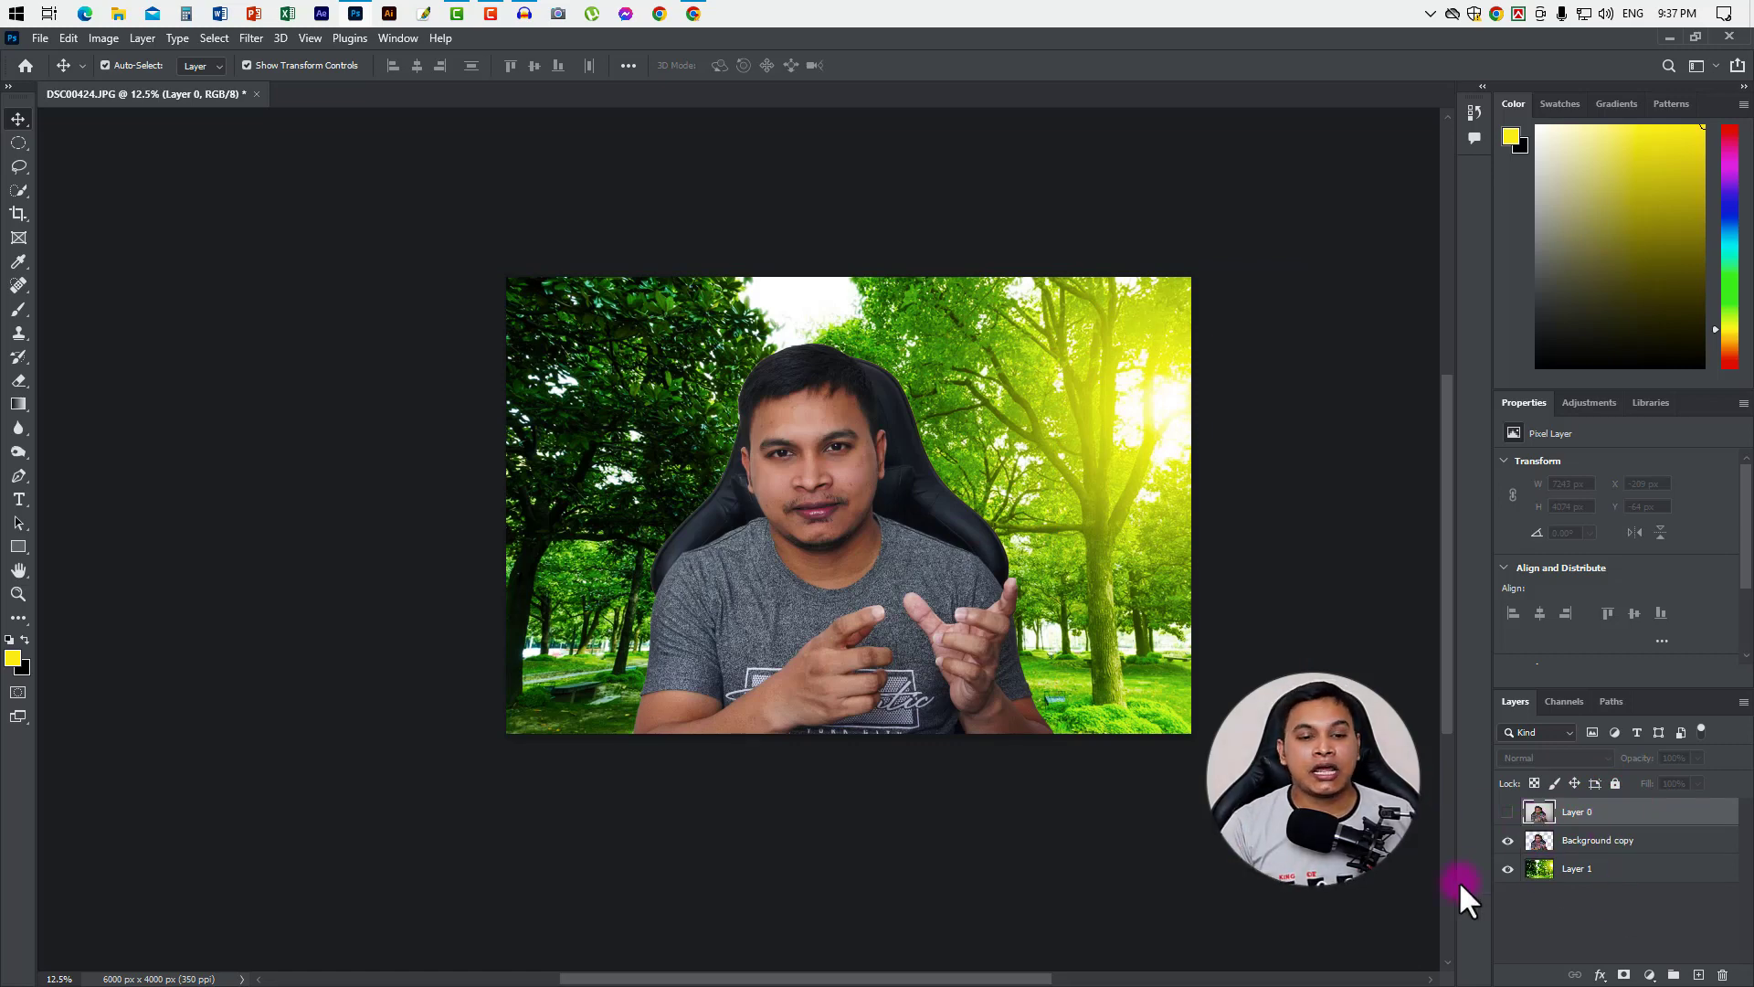
click(1507, 811)
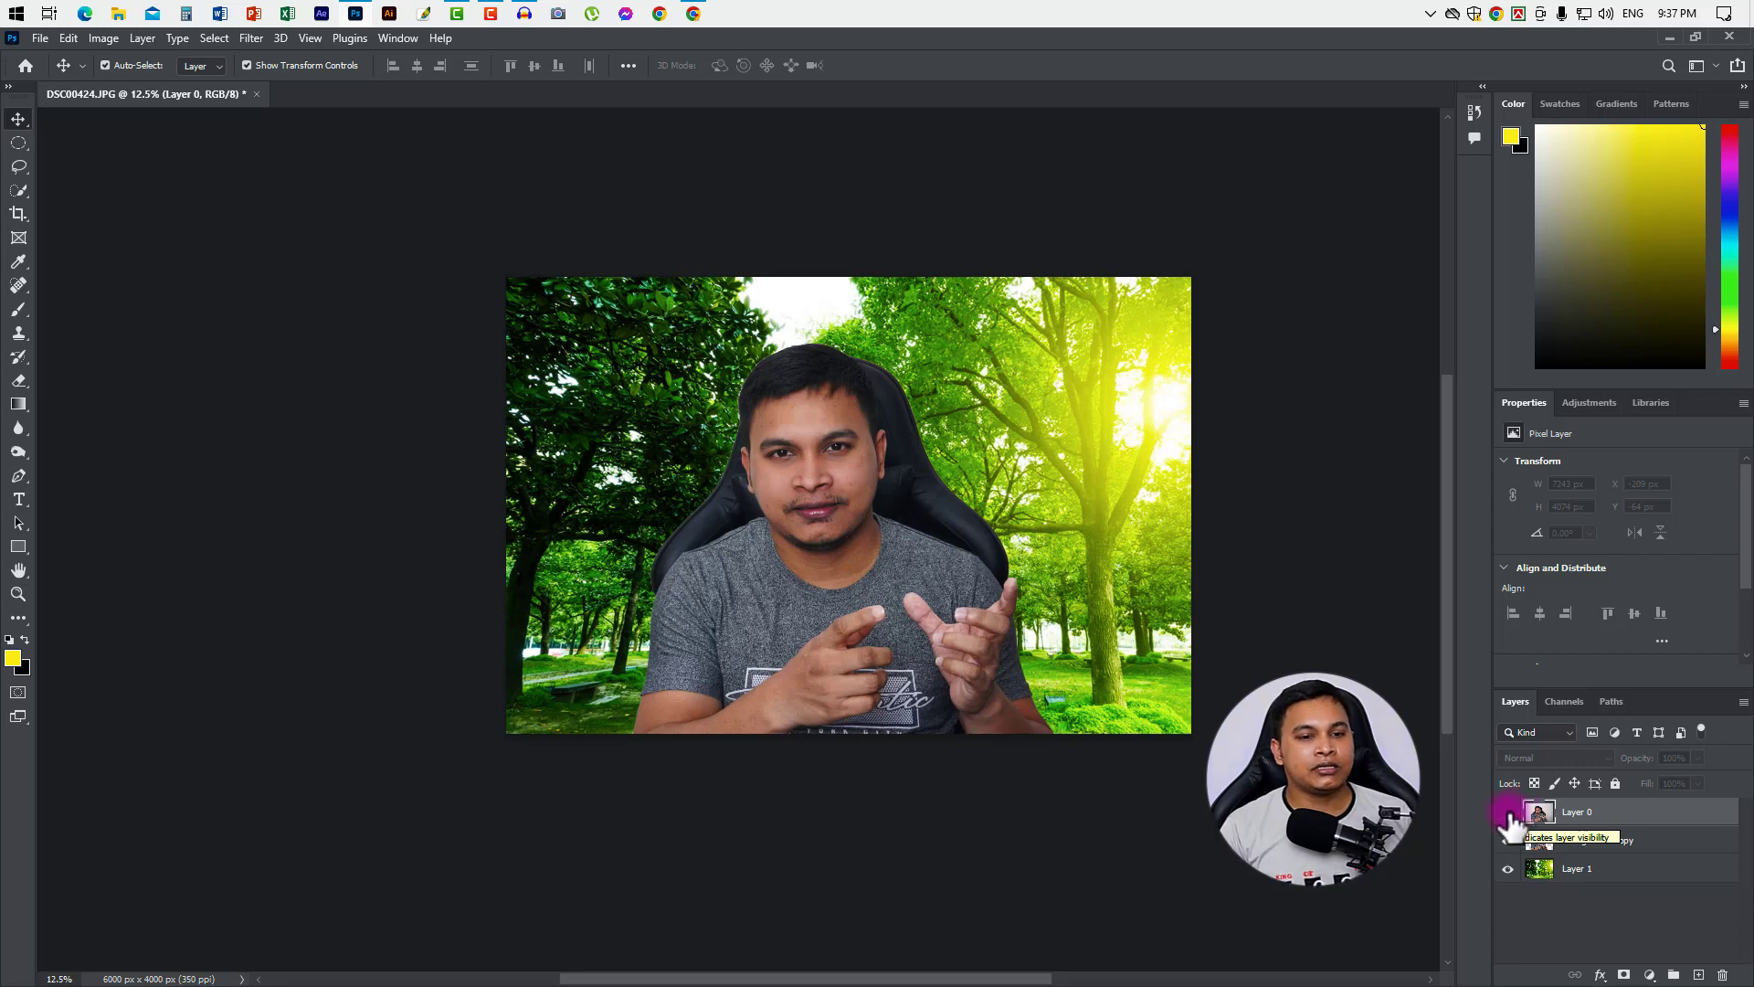
click(1508, 812)
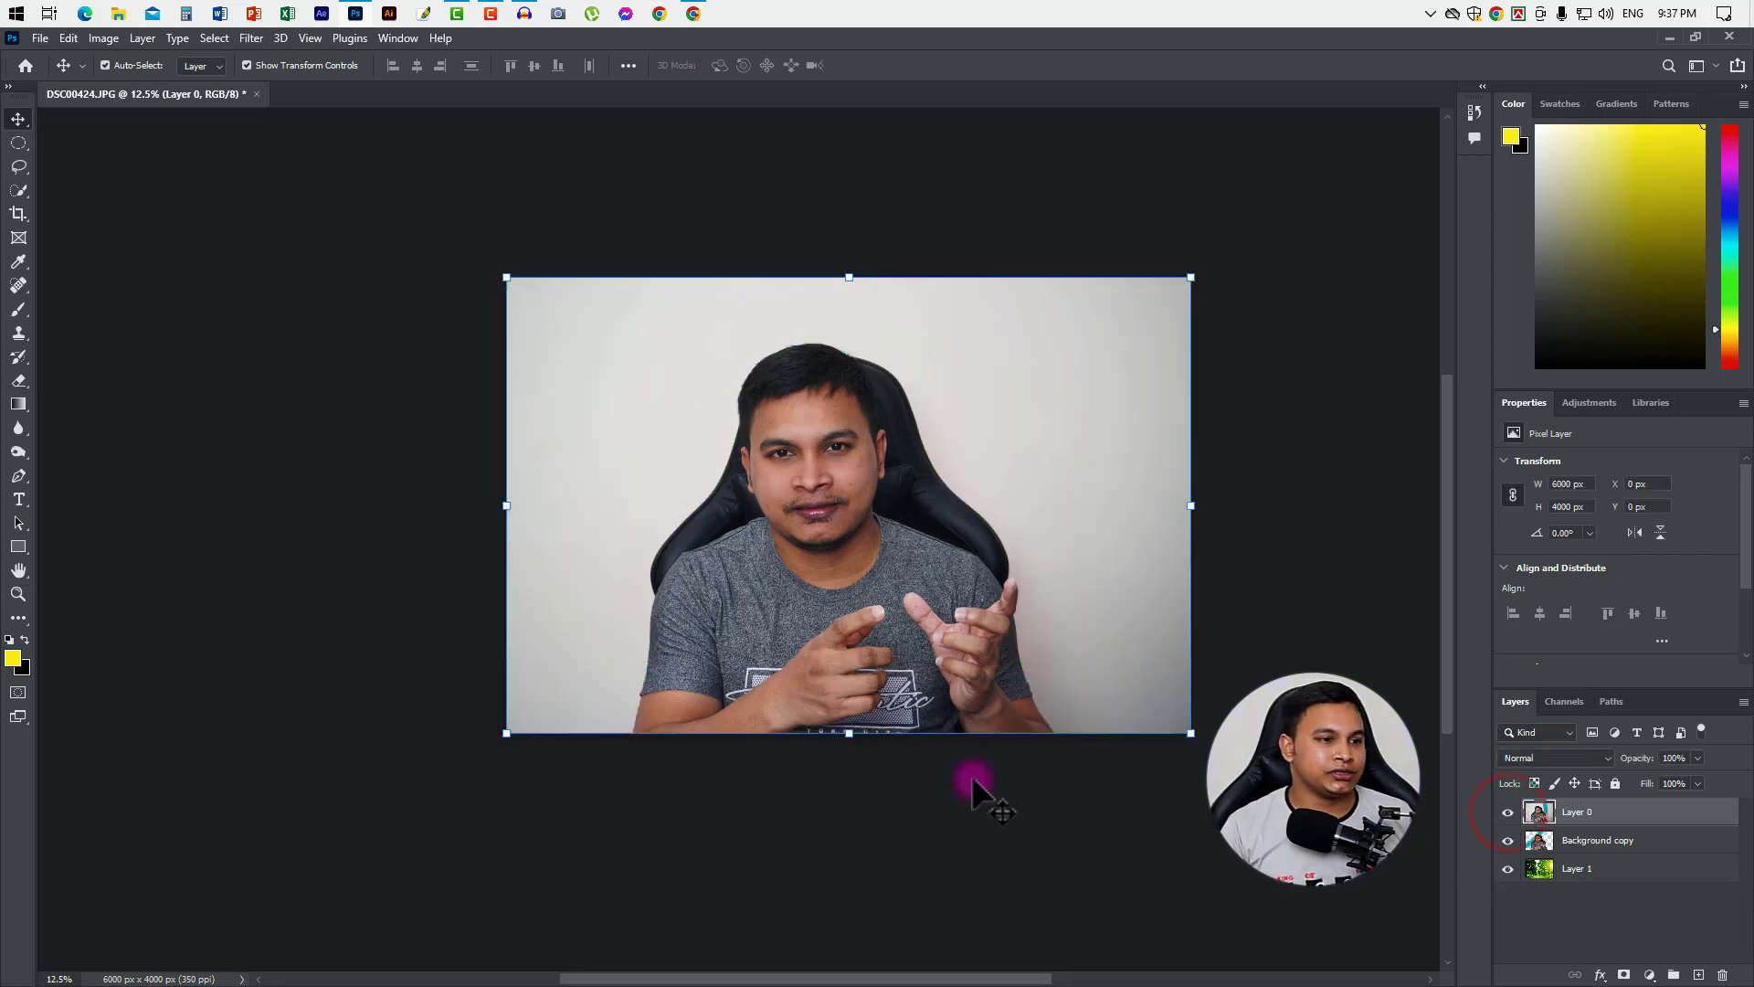
click(1508, 812)
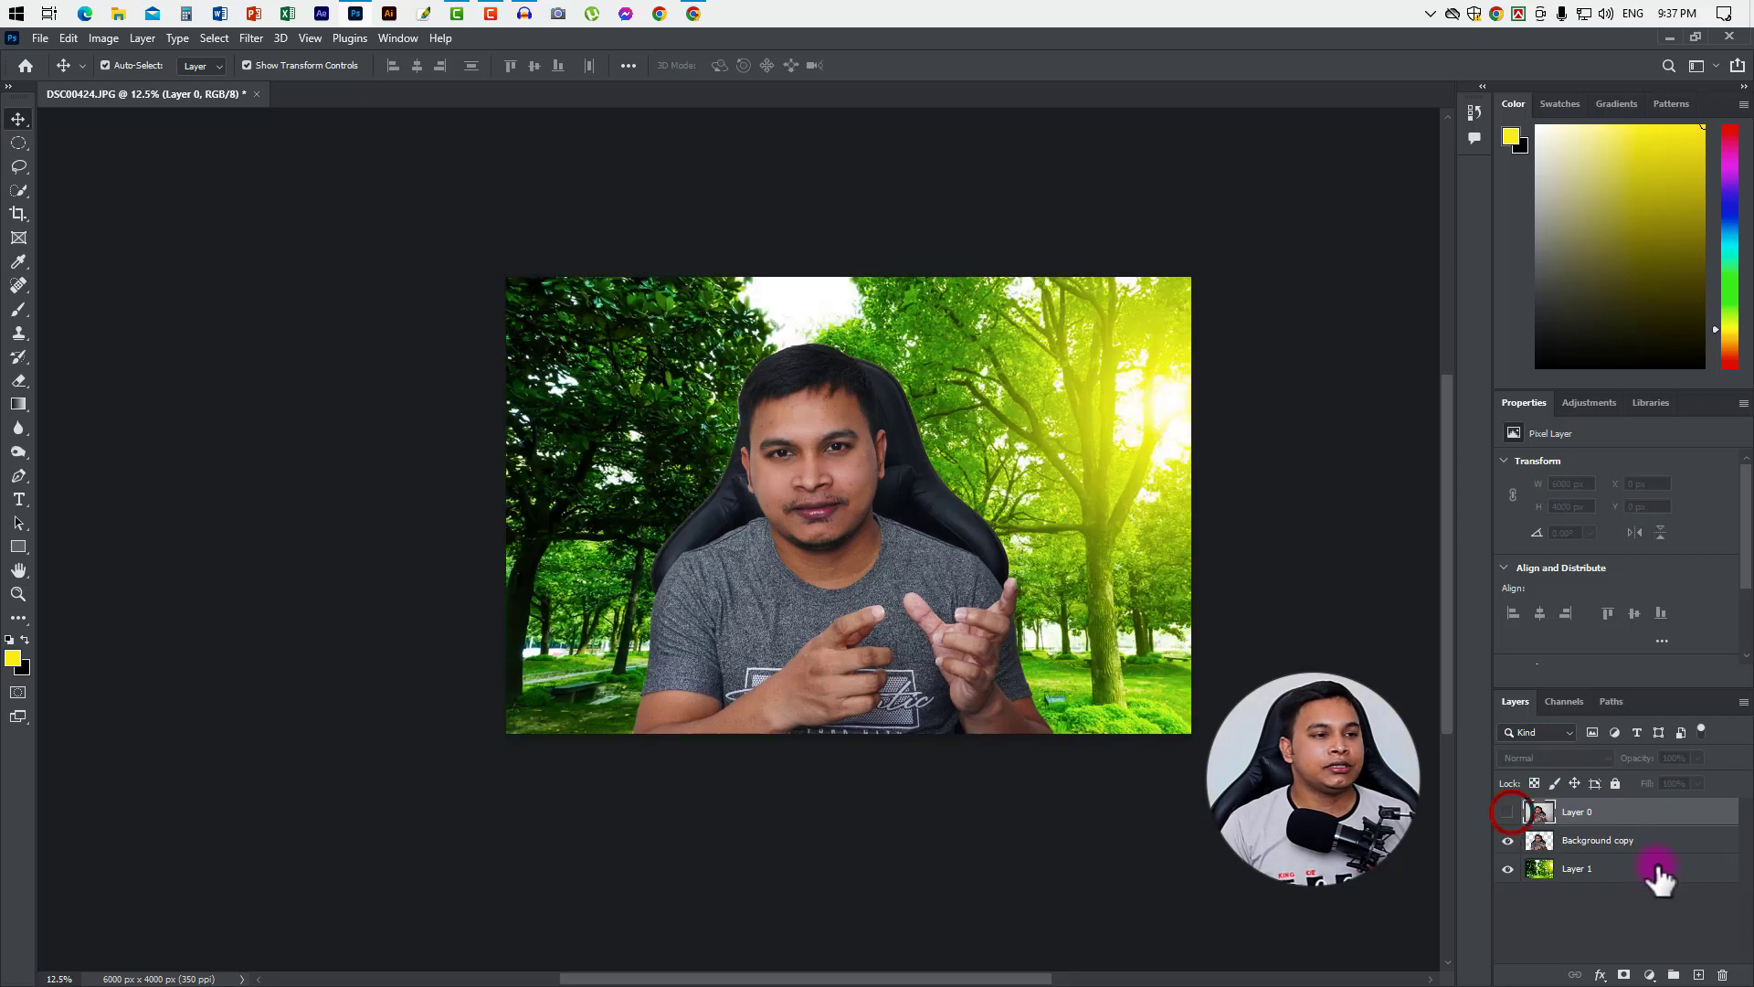
click(872, 566)
drag(900, 614, 926, 617)
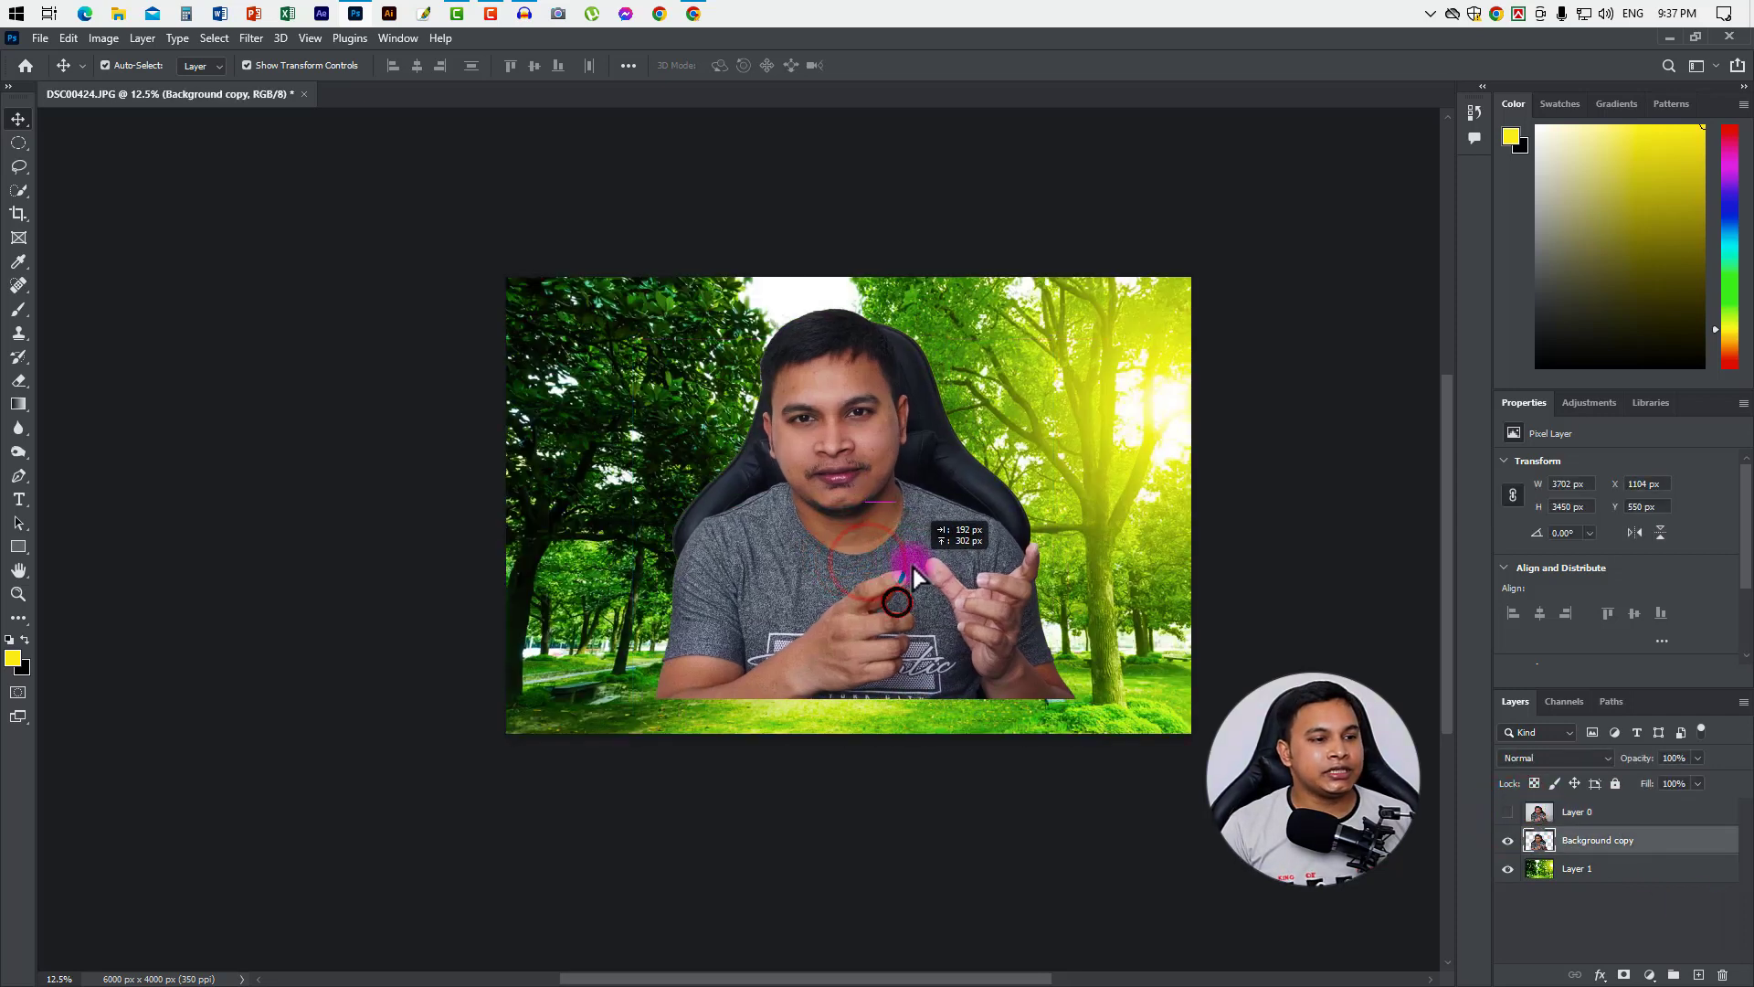
click(1082, 428)
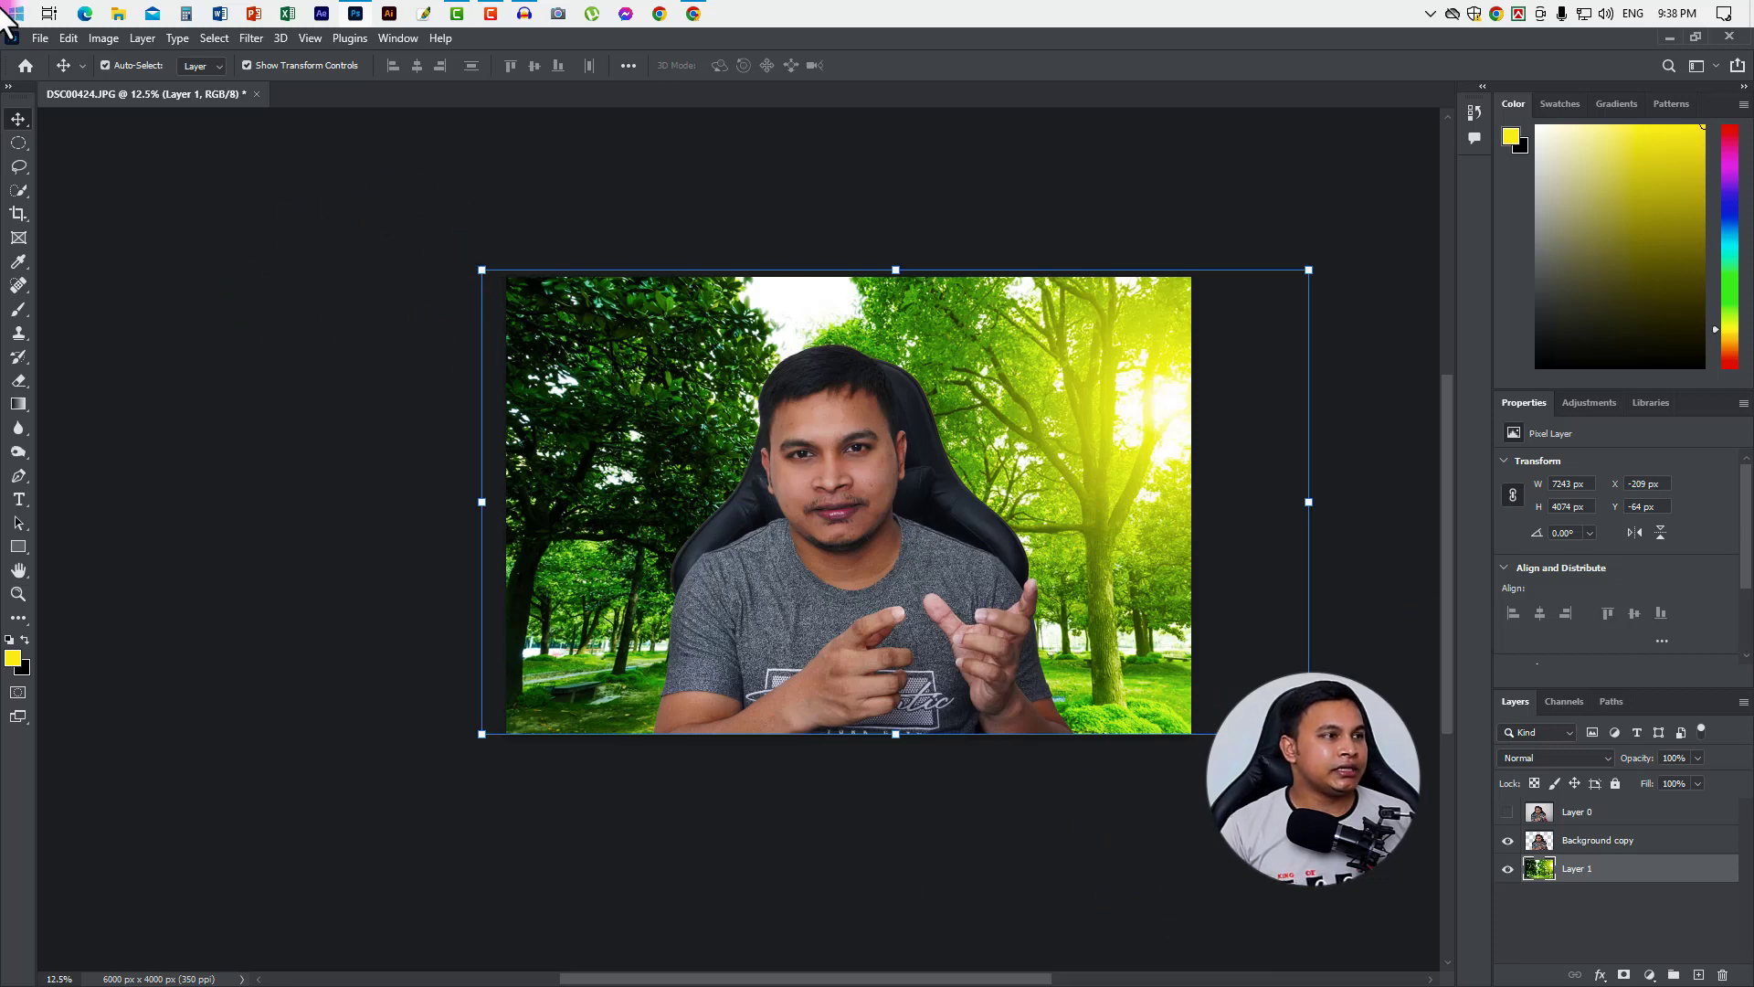
Hide the forest and cut-out layers, show Layer 0, and zoom in to inspect the subject.
click(1508, 868)
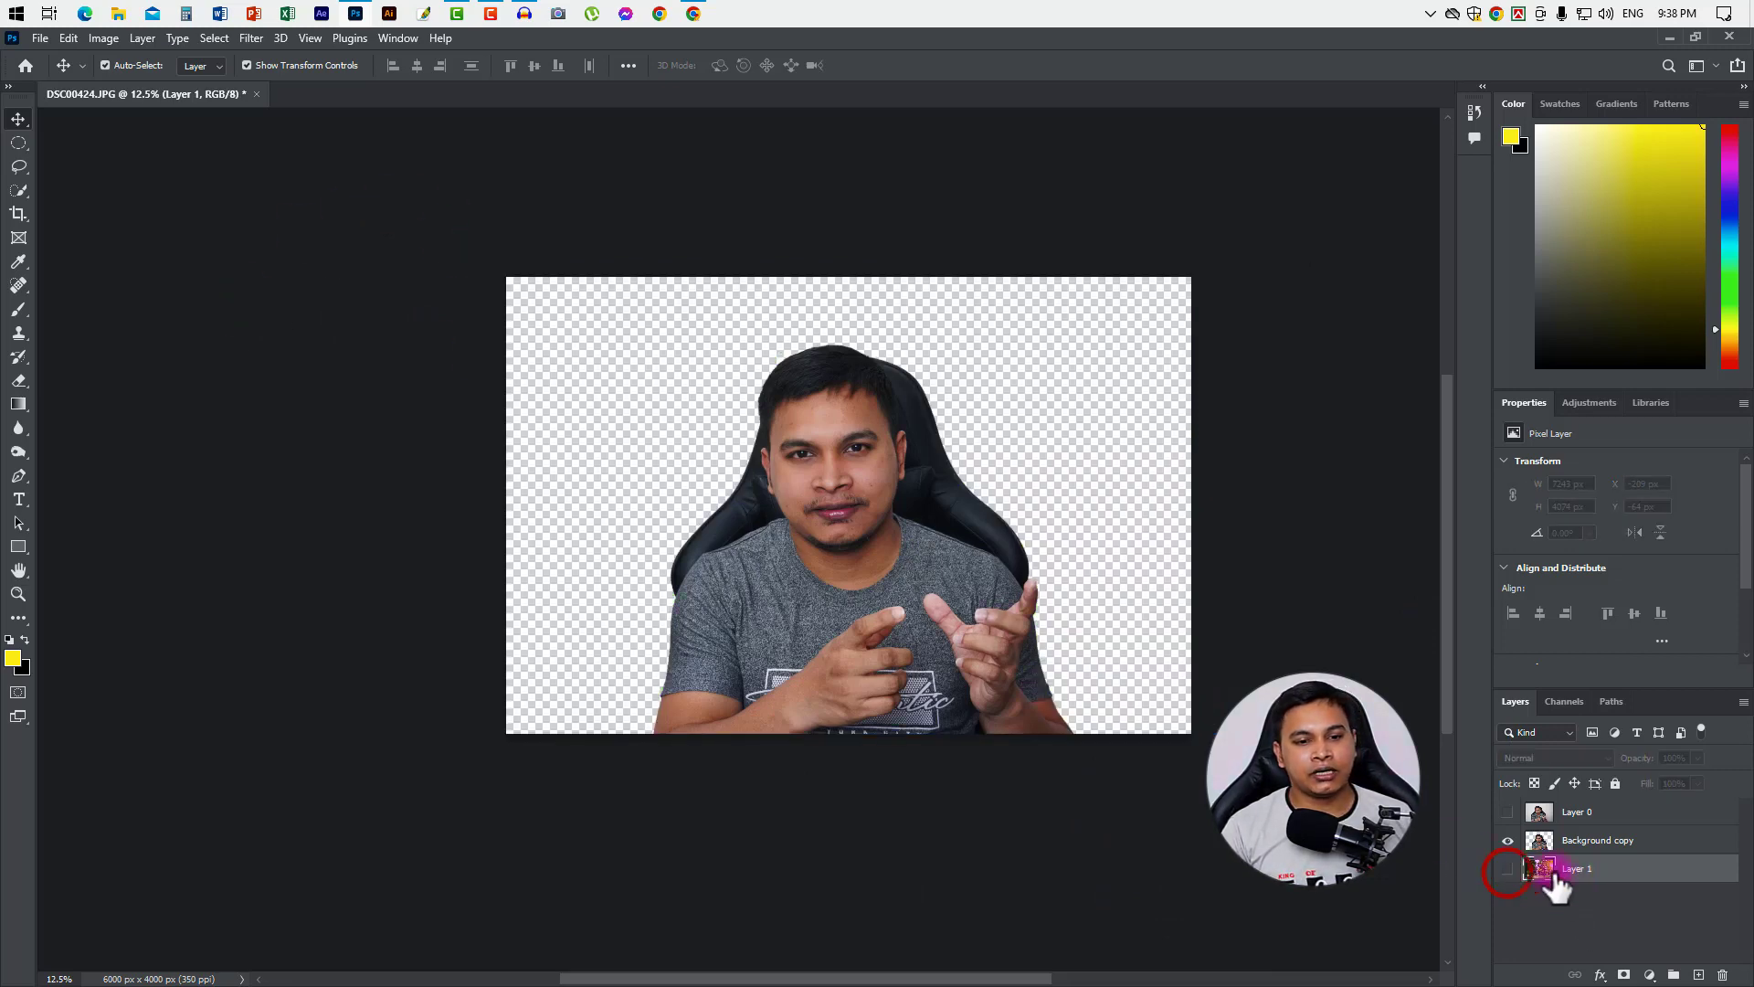
click(1508, 840)
click(1507, 811)
click(1583, 811)
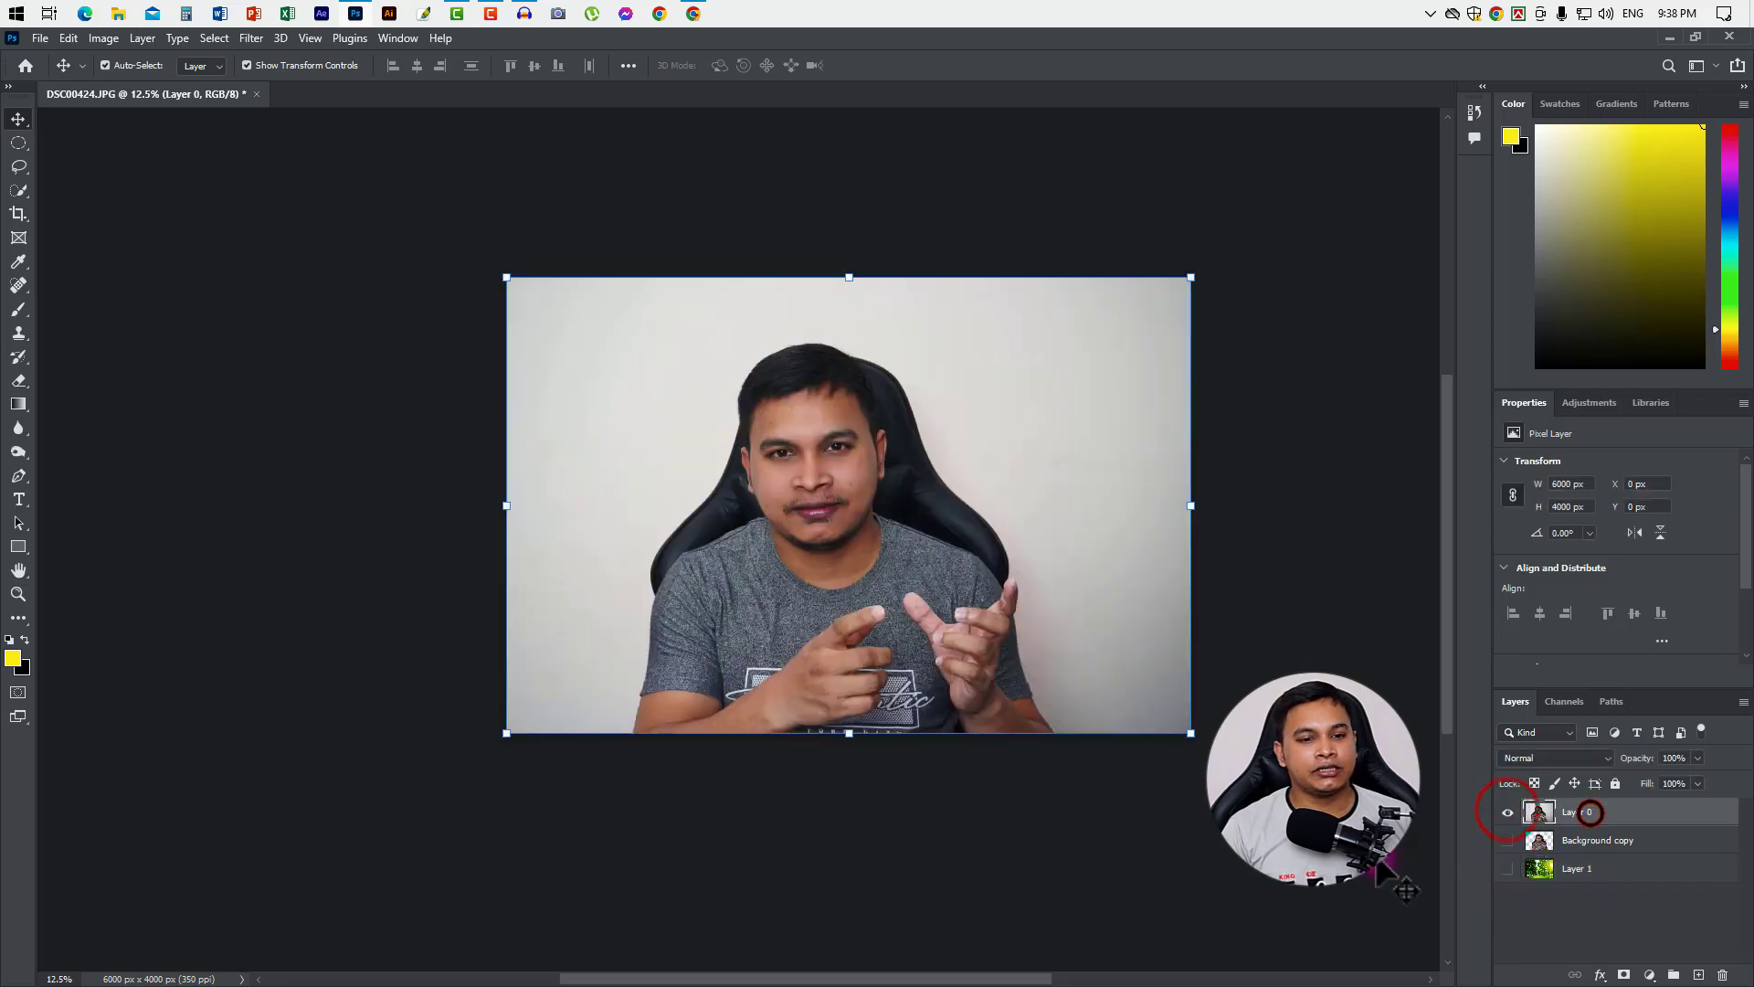
ctrl+click(980, 539)
ctrl+click(983, 506)
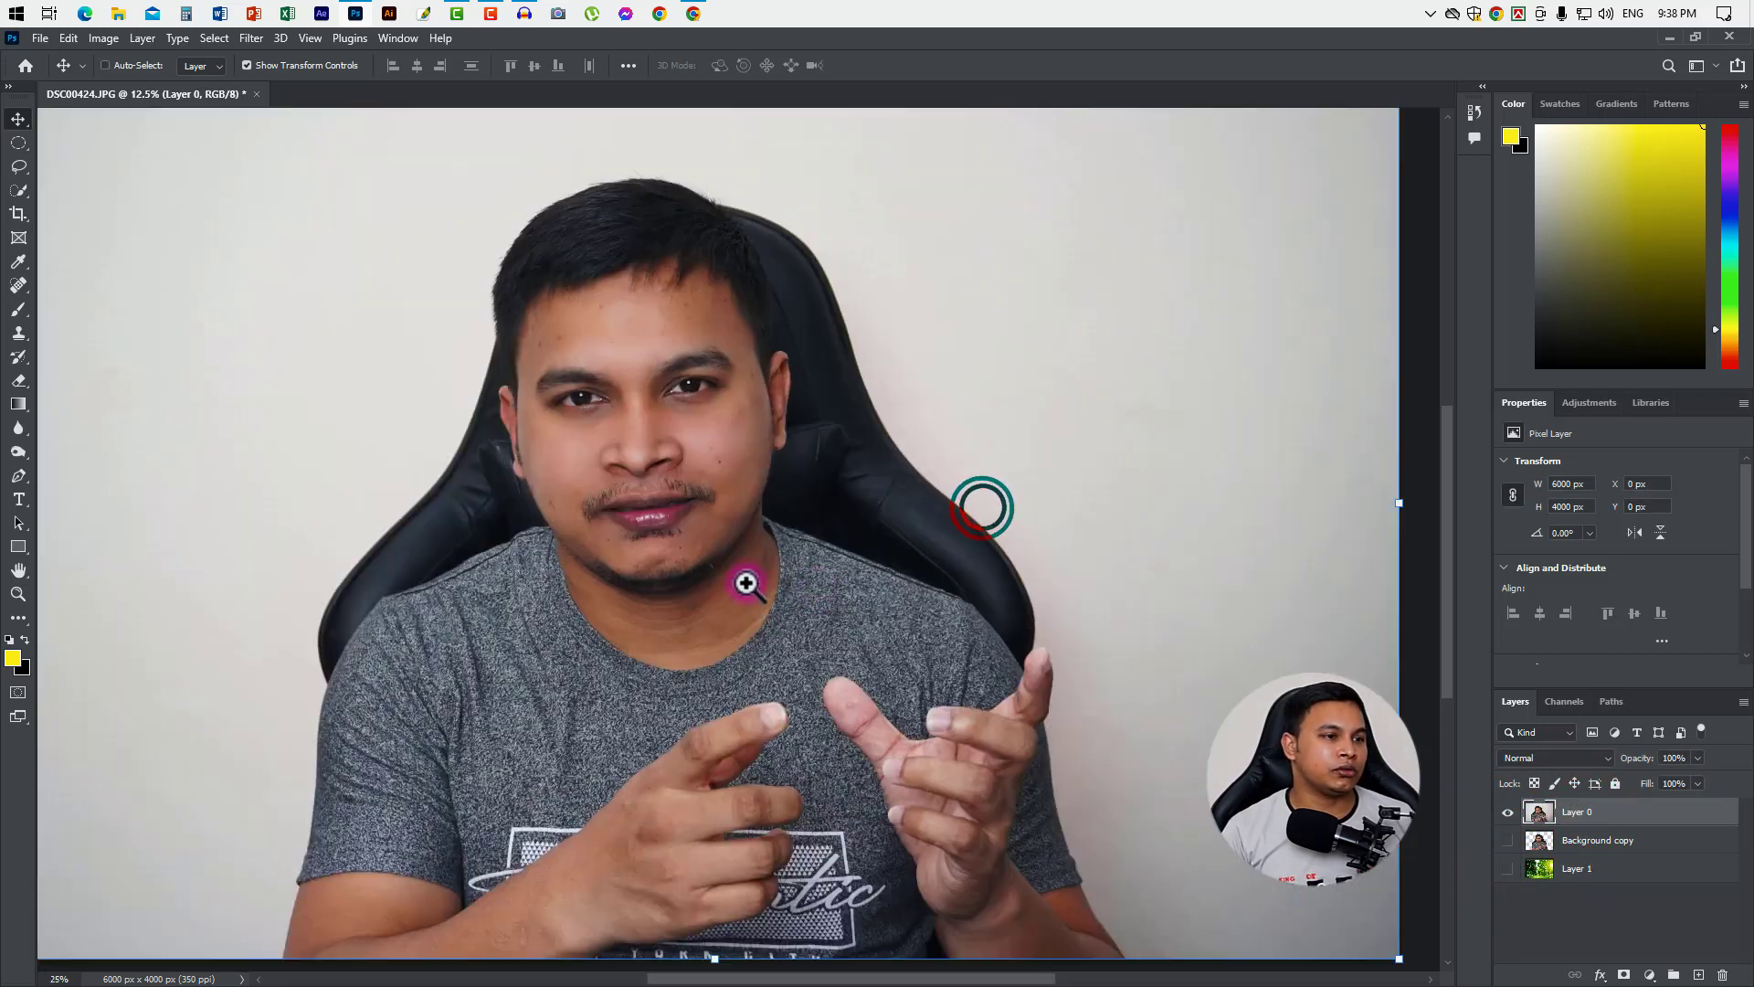
ctrl+alt+click(874, 585)
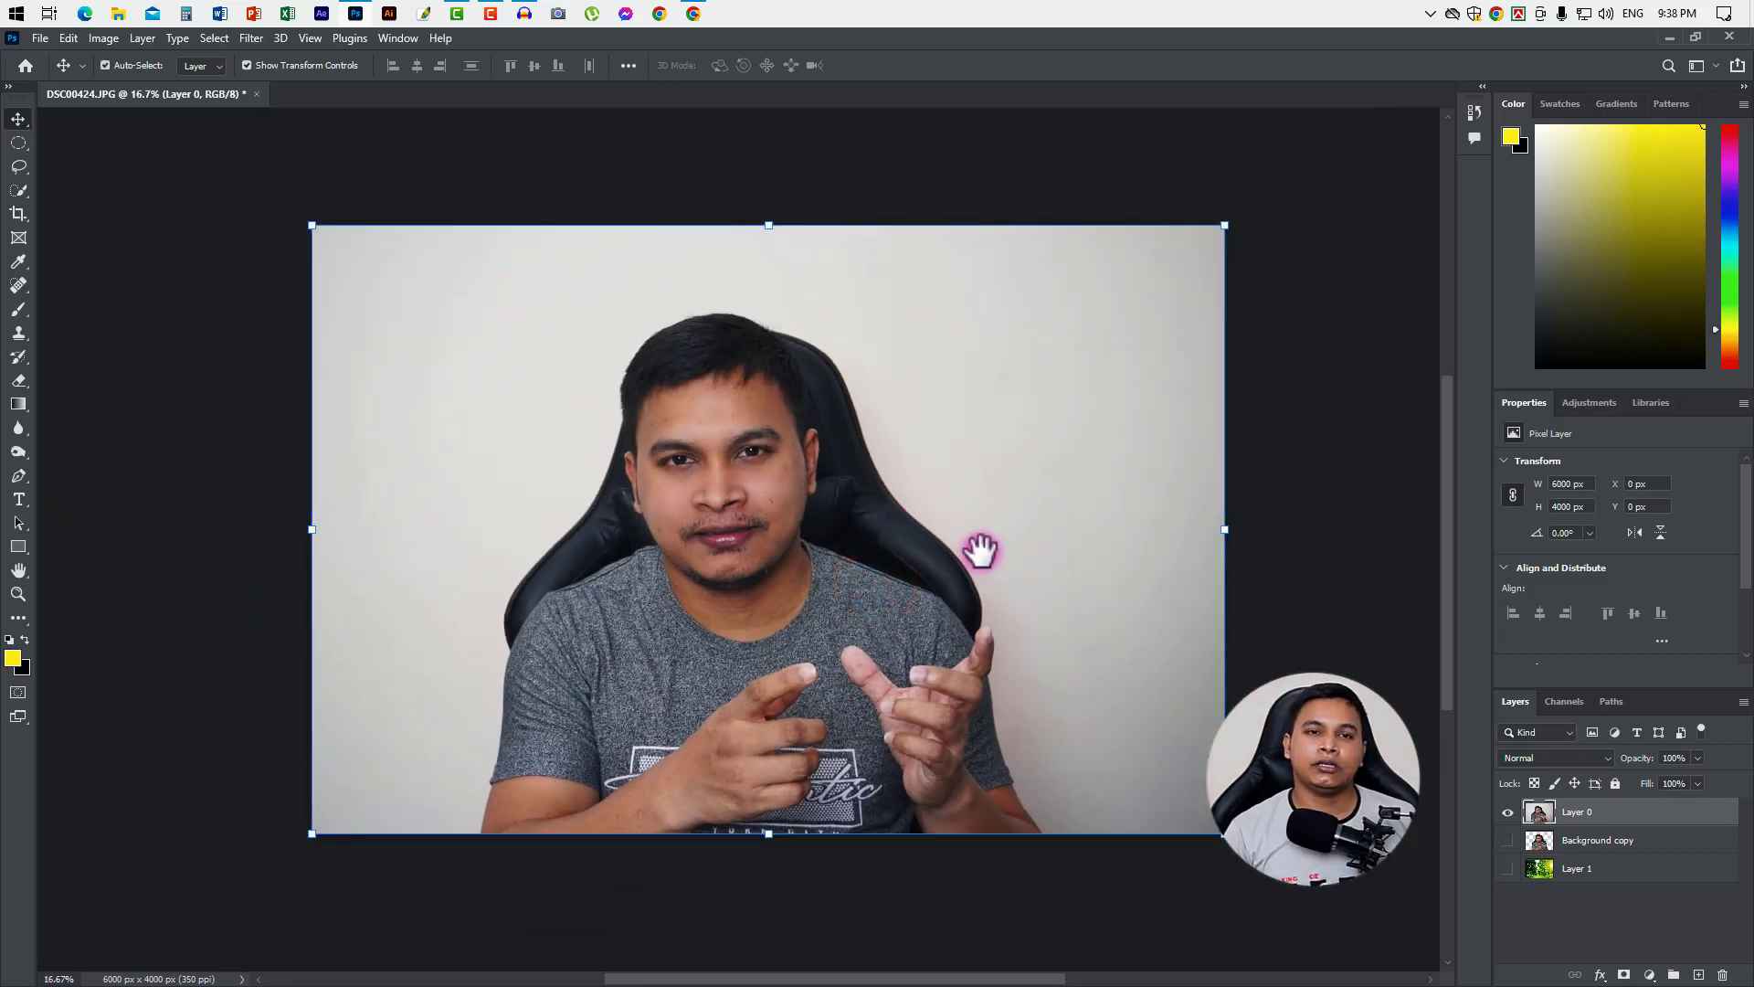
click(1507, 811)
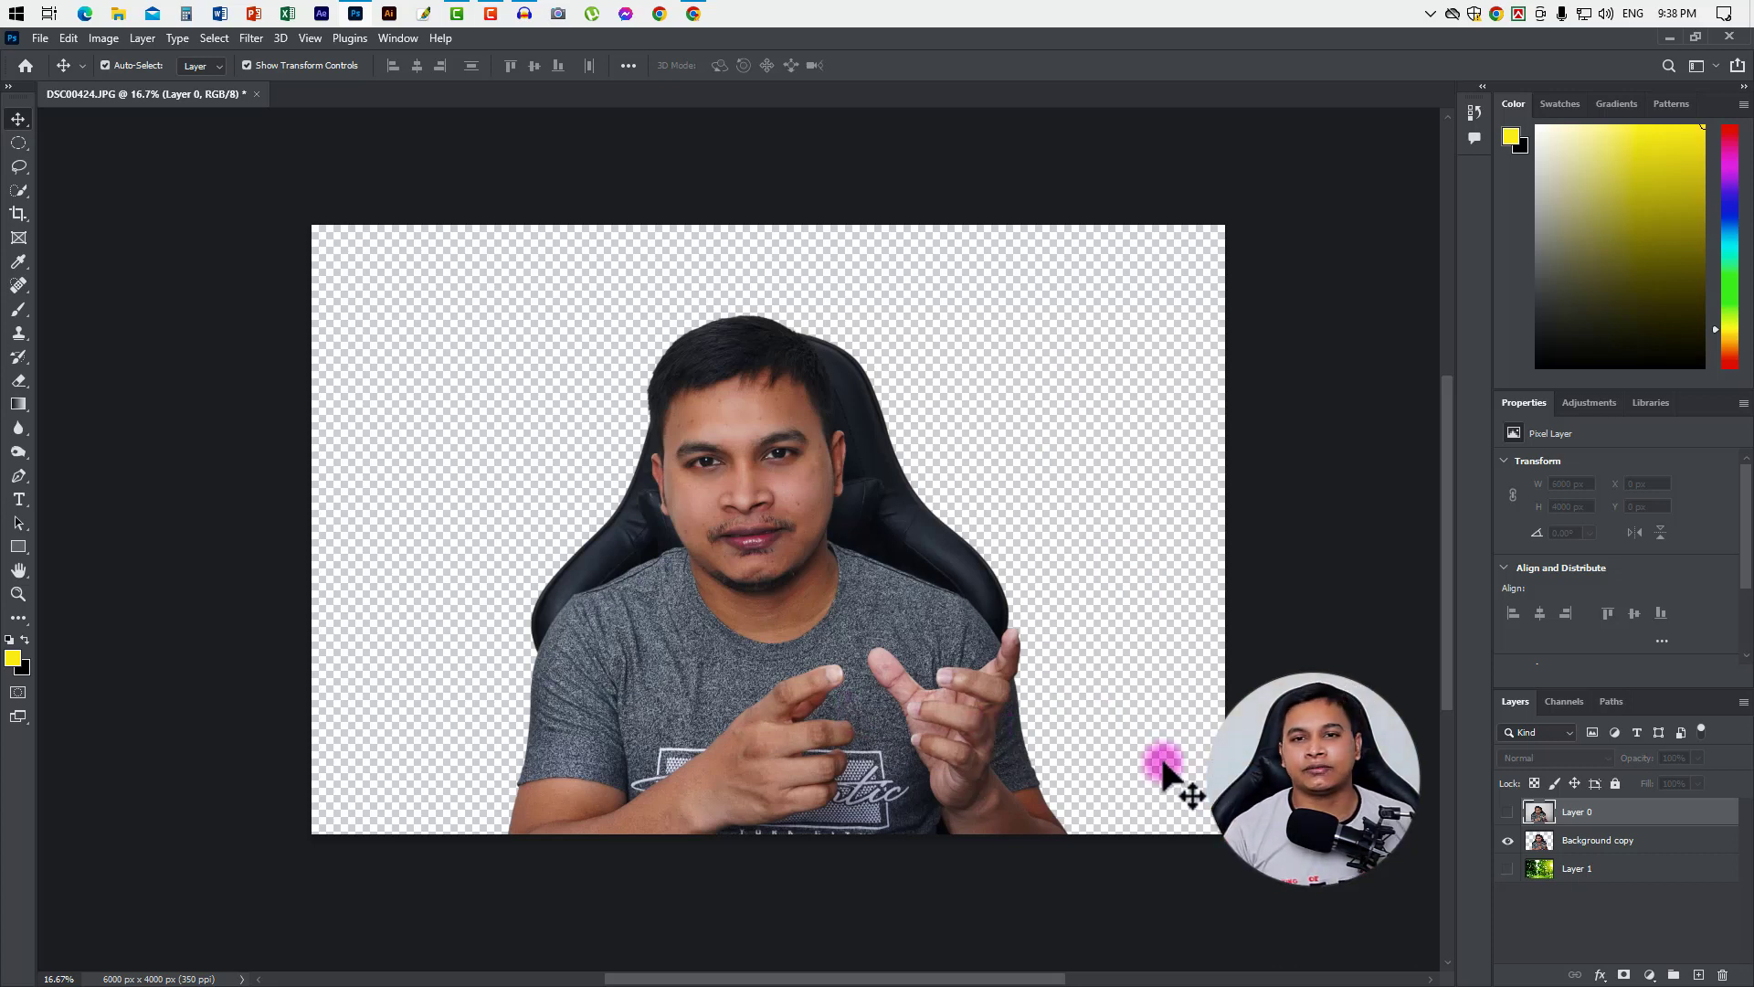
click(1507, 839)
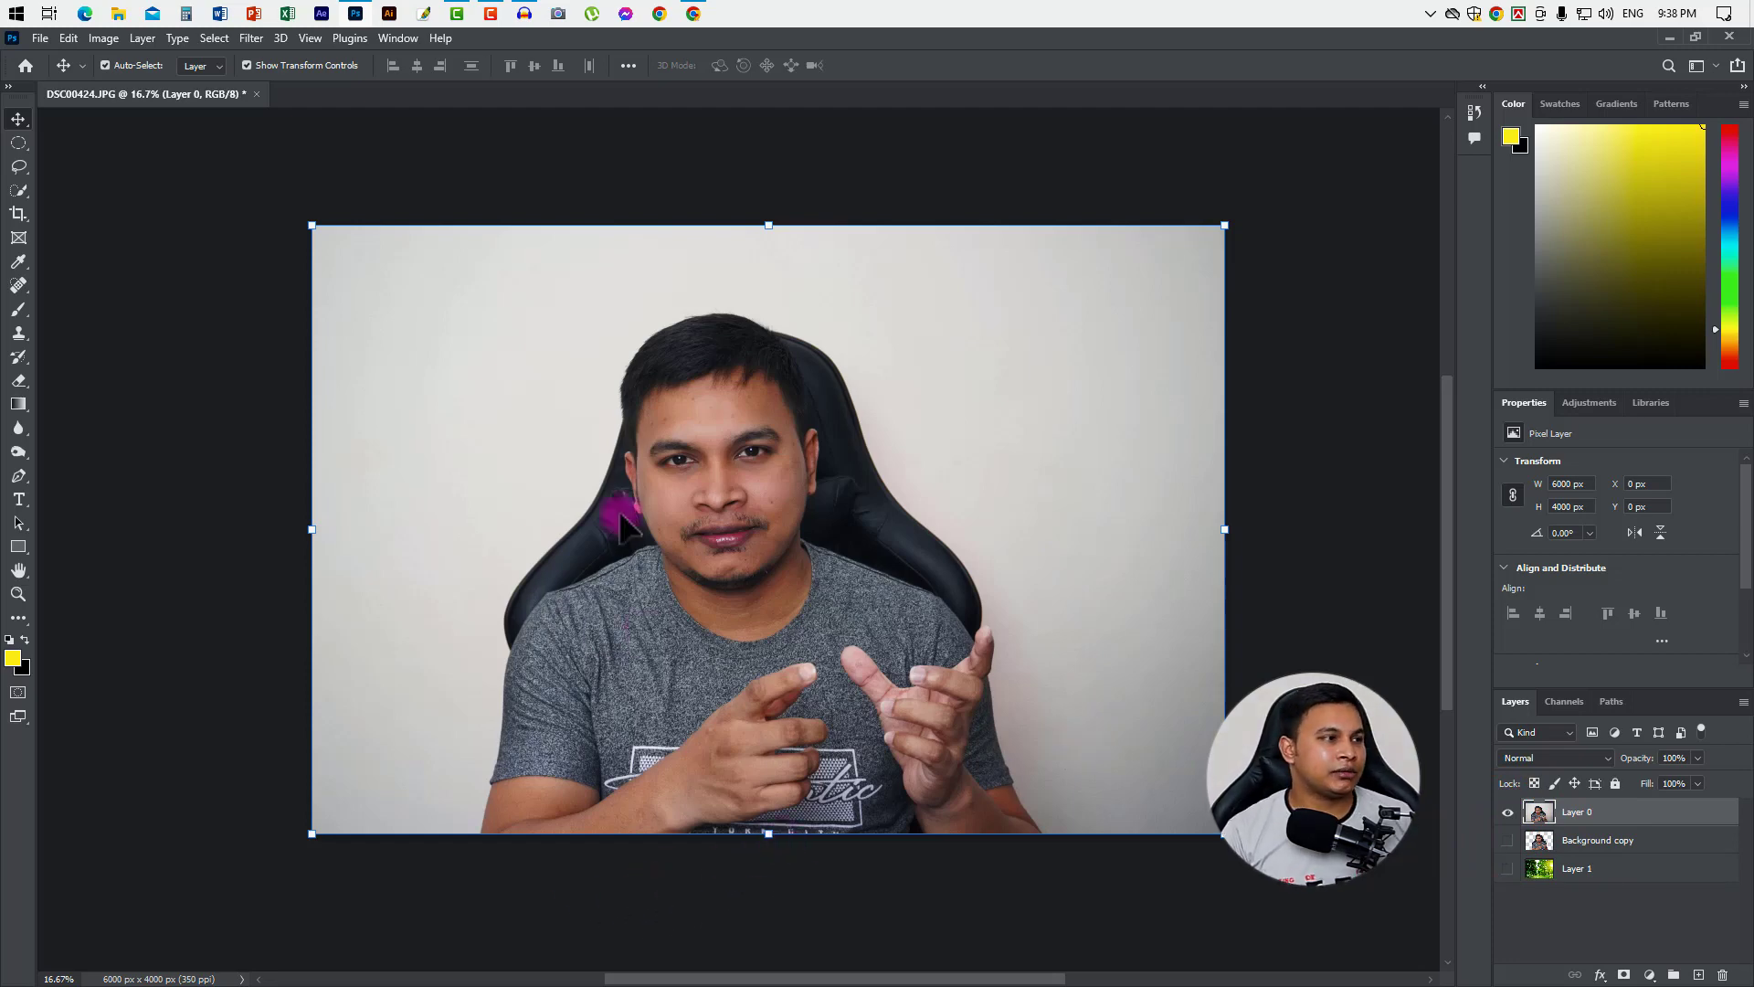
Quick Select the white background on both sides and feather it by 2 pixels.
click(19, 192)
drag(501, 298, 500, 294)
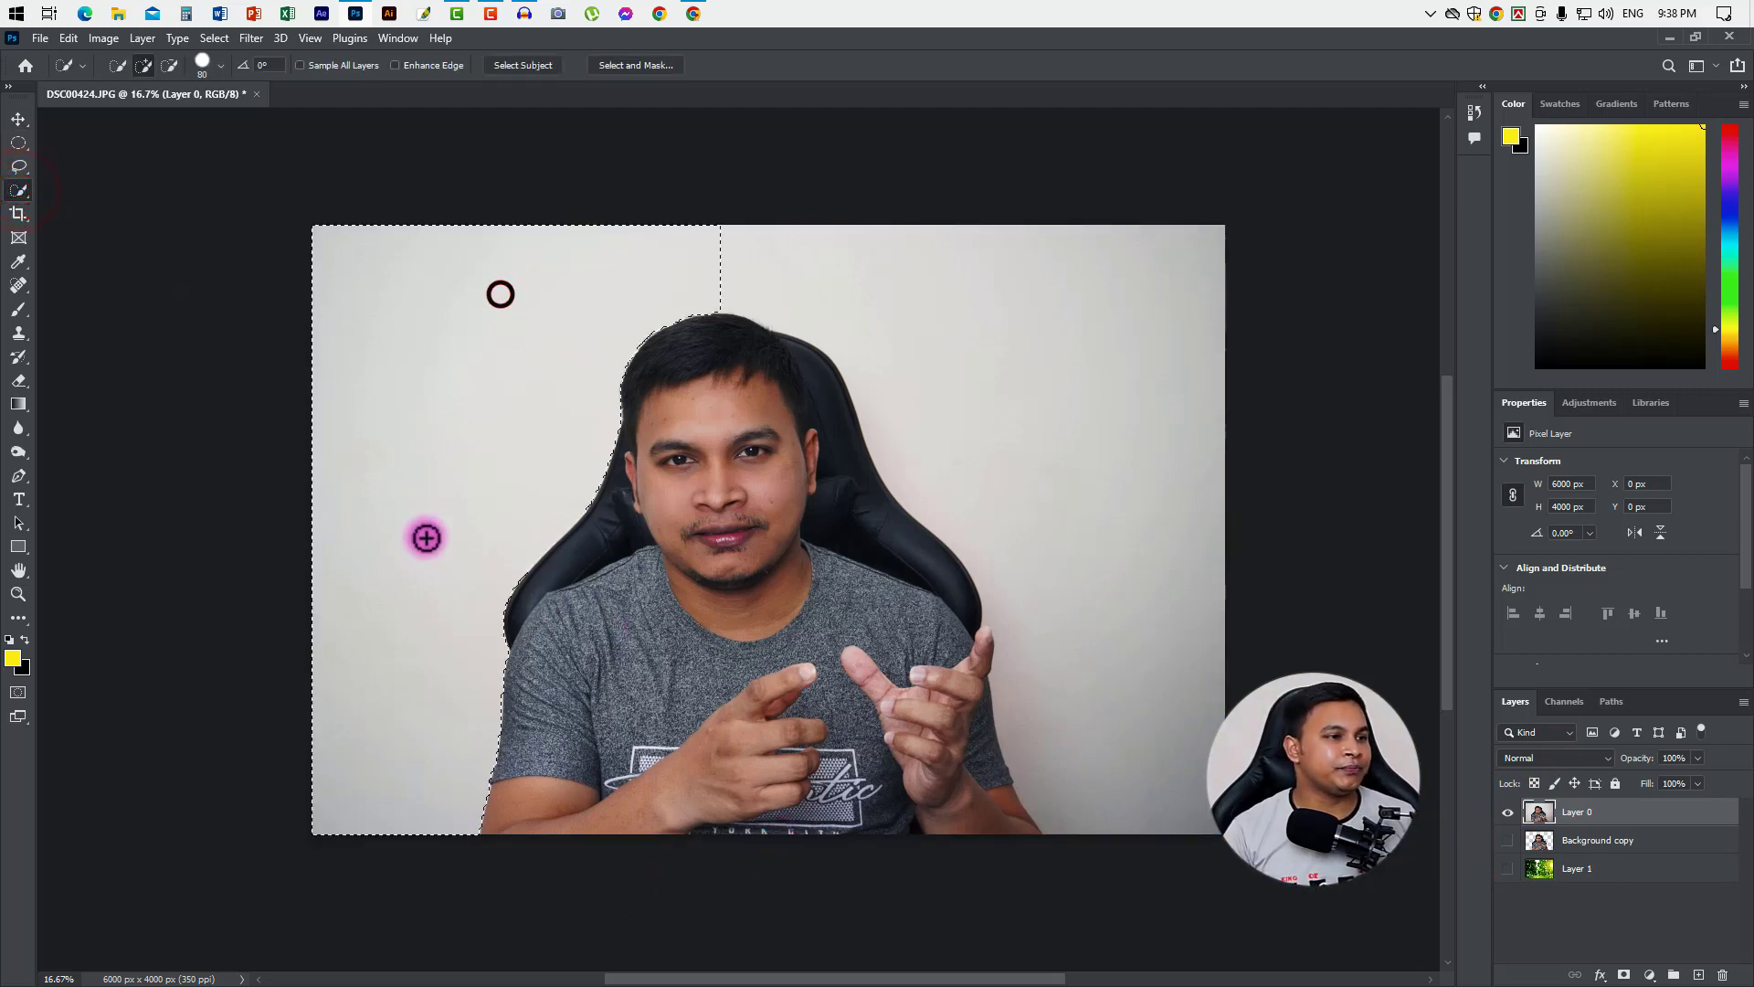
click(817, 283)
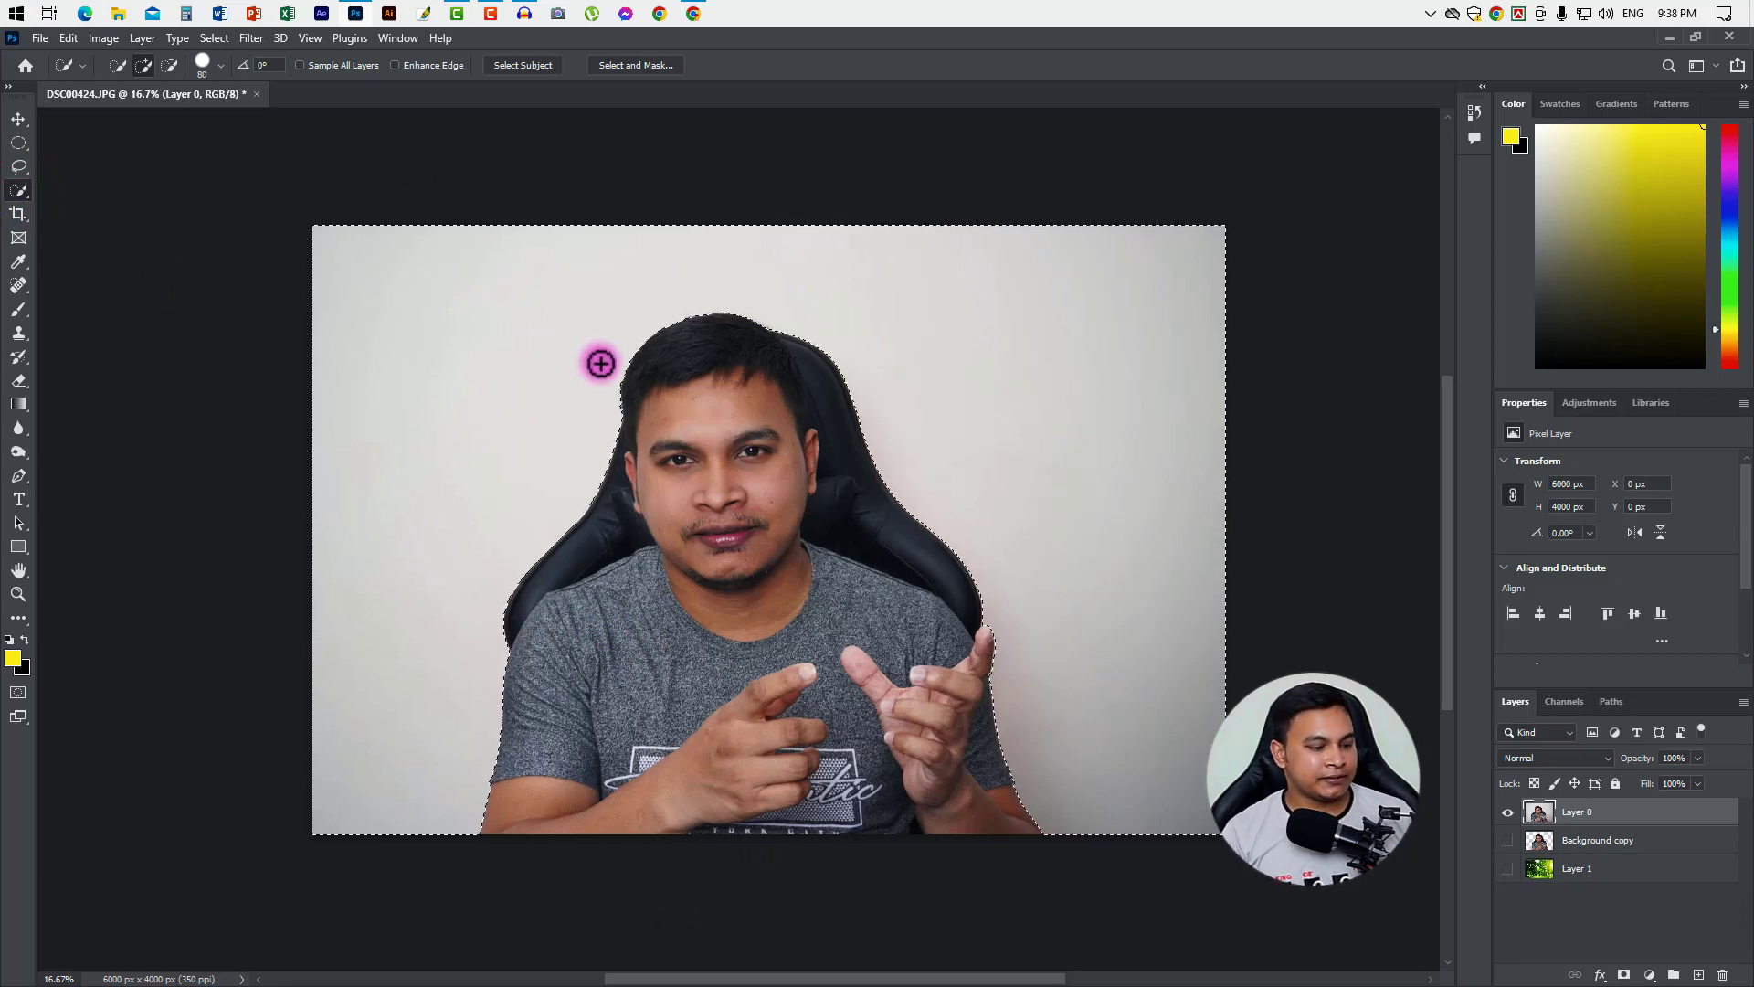
key(shift+F6)
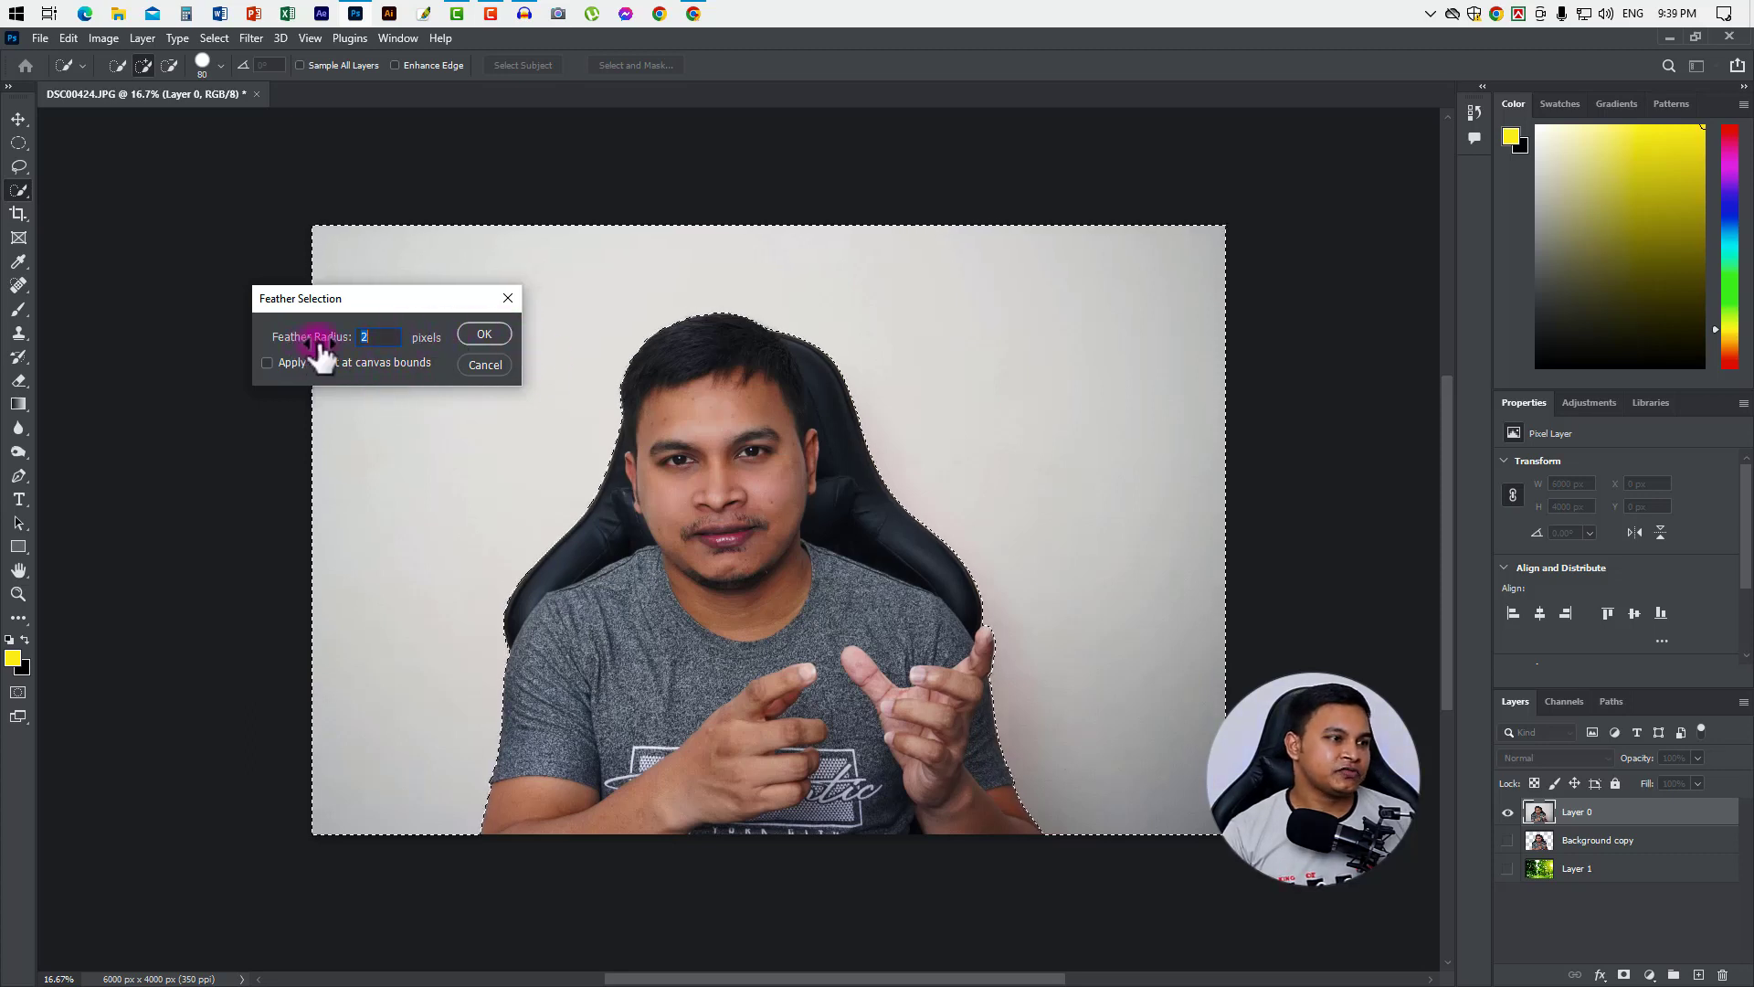
click(498, 335)
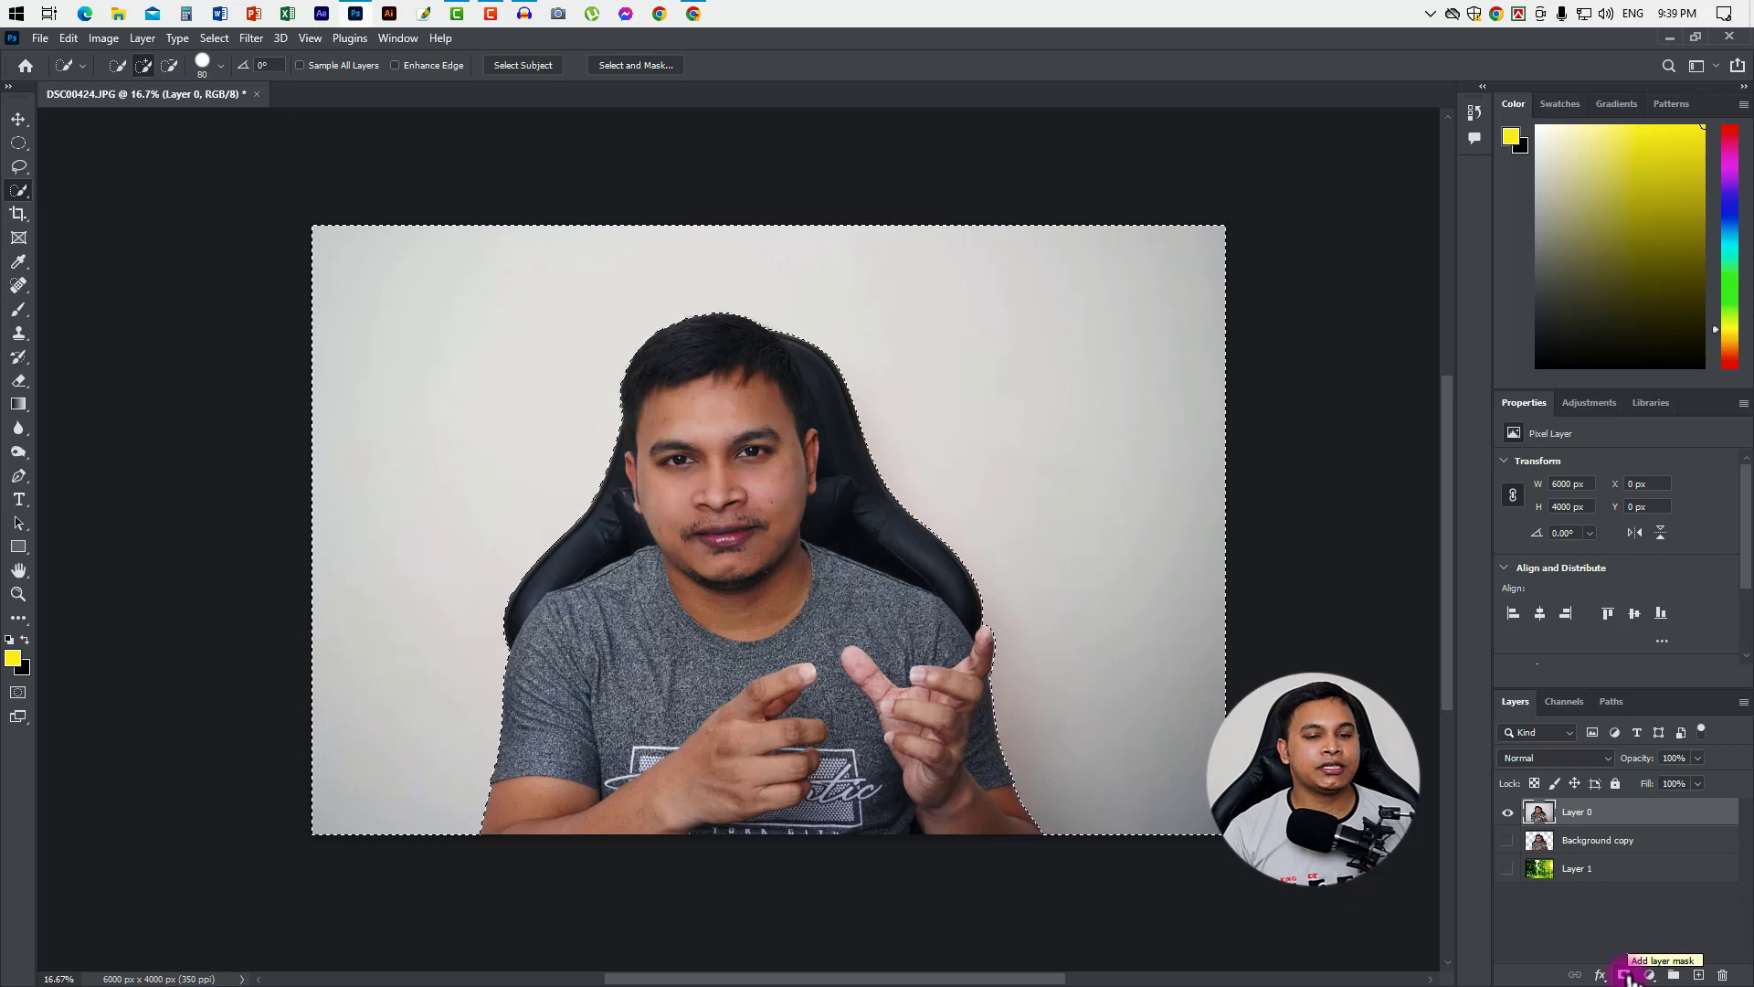
Invert the selection to the person and add a layer mask to Layer 0.
click(1626, 974)
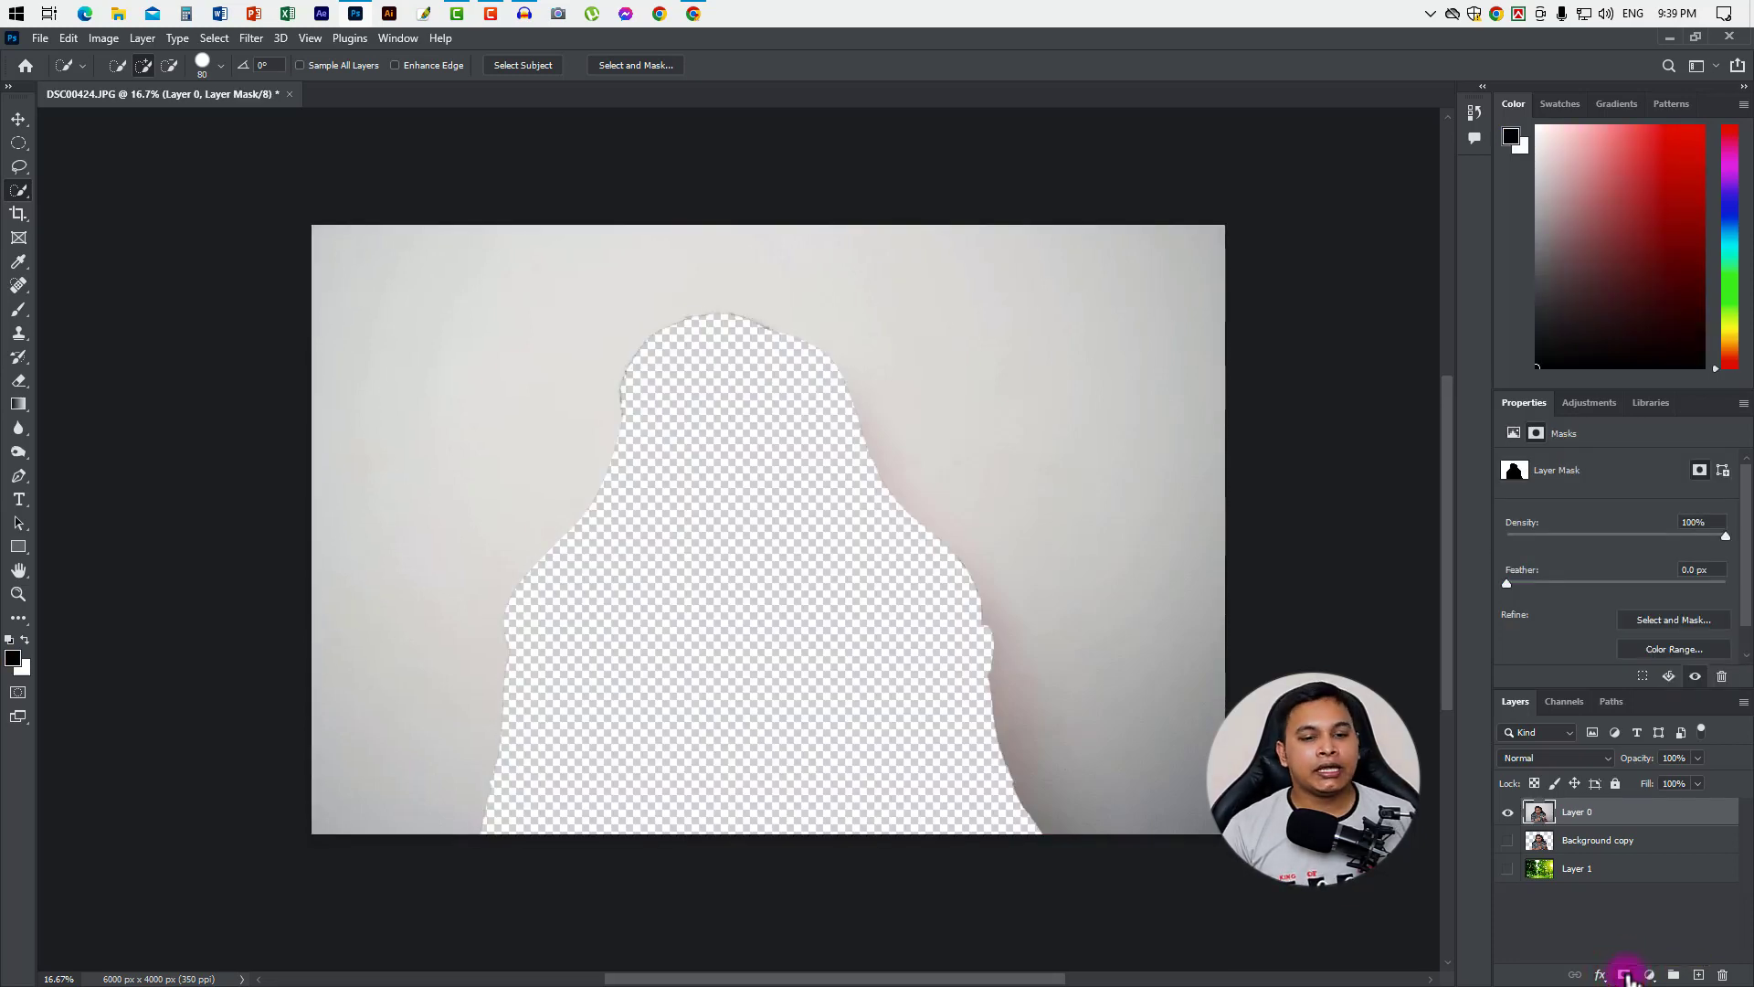
key(ctrl+z)
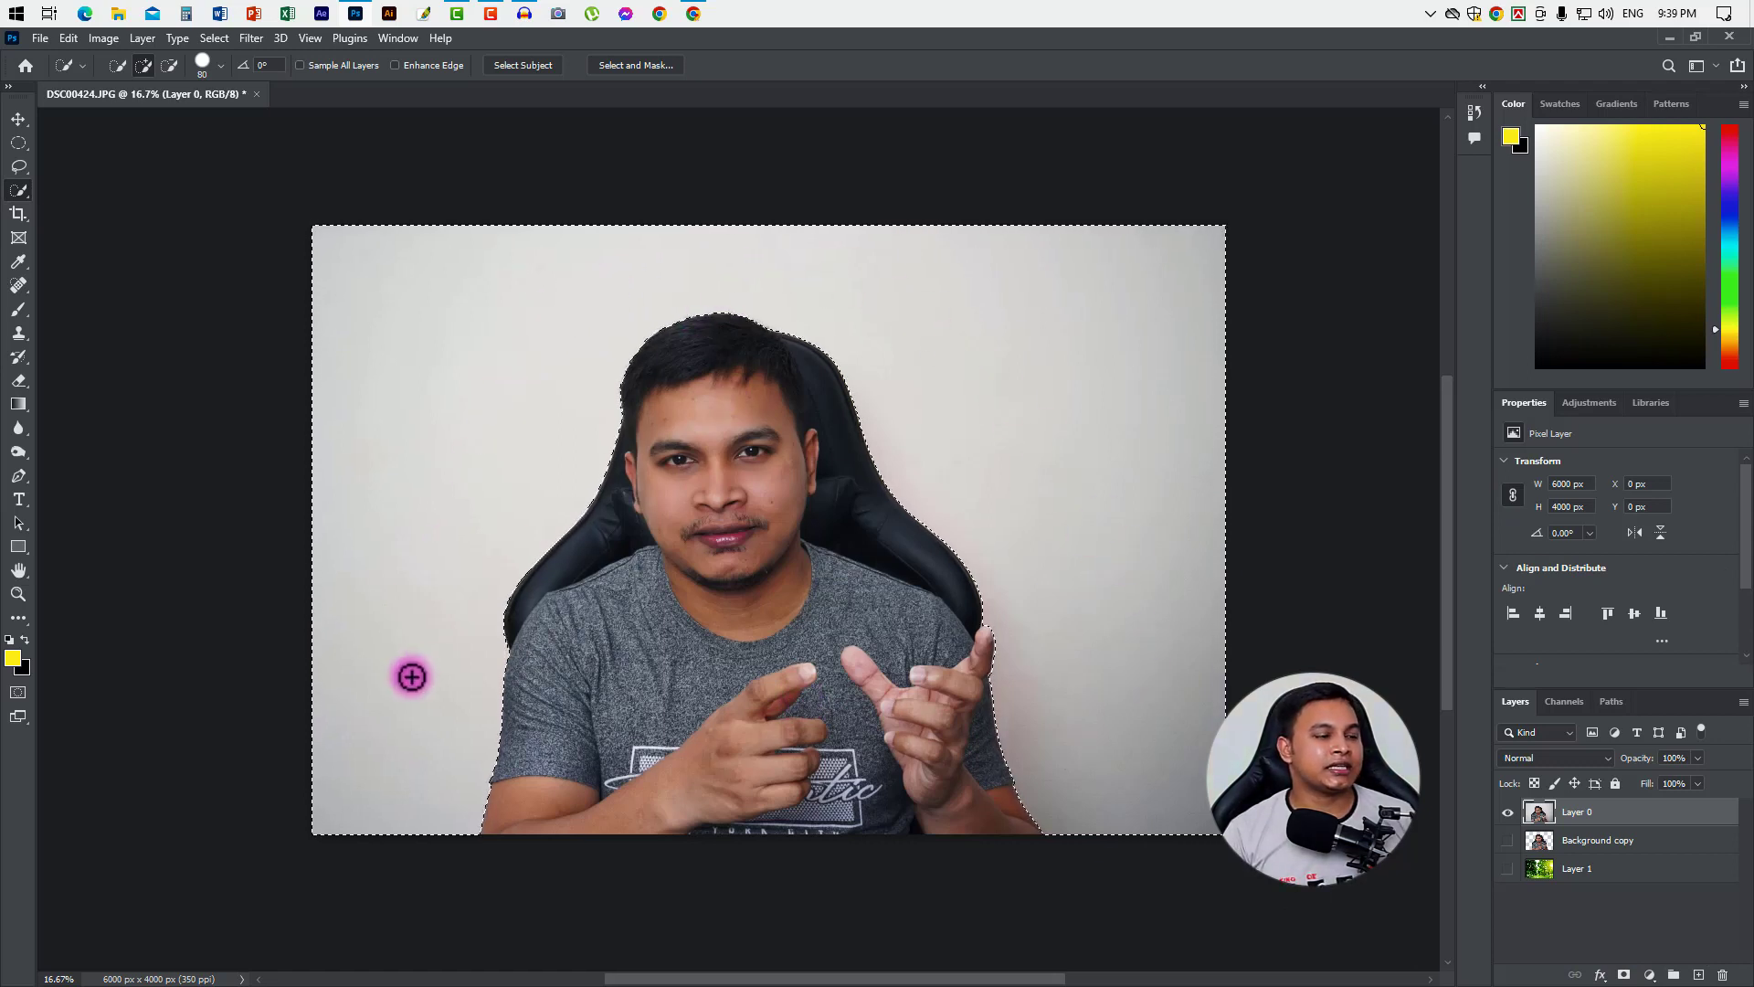
right_click(532, 471)
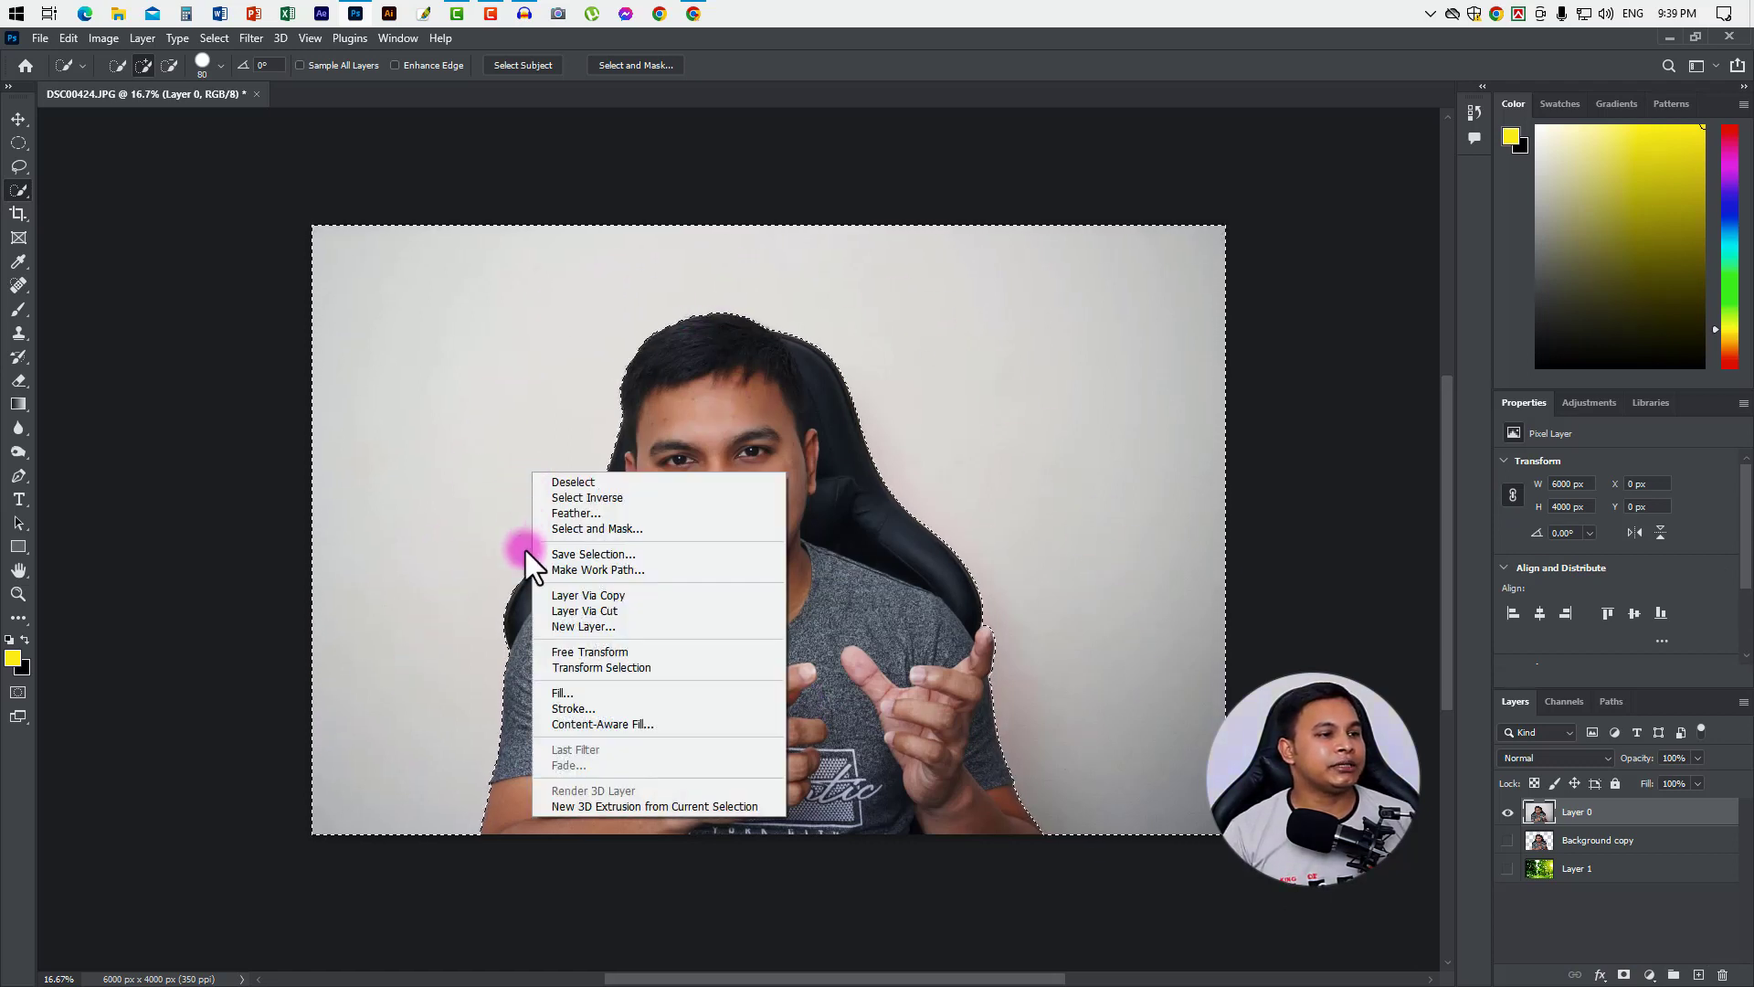
click(600, 495)
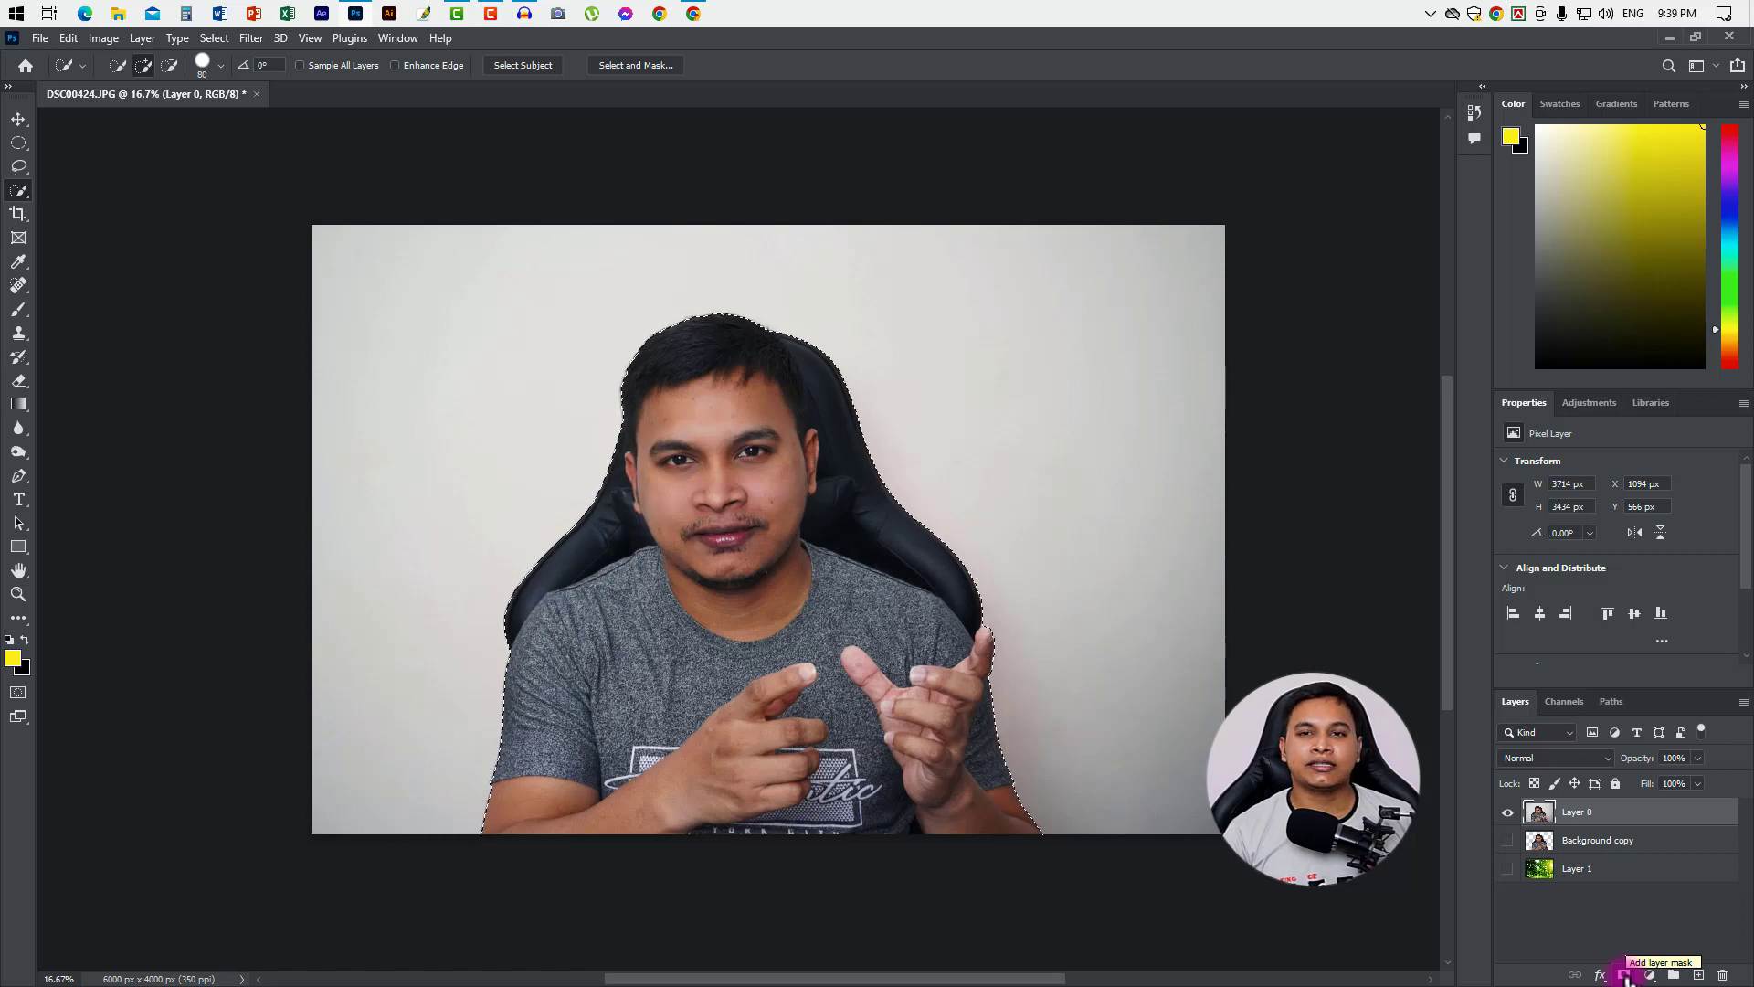
click(1625, 975)
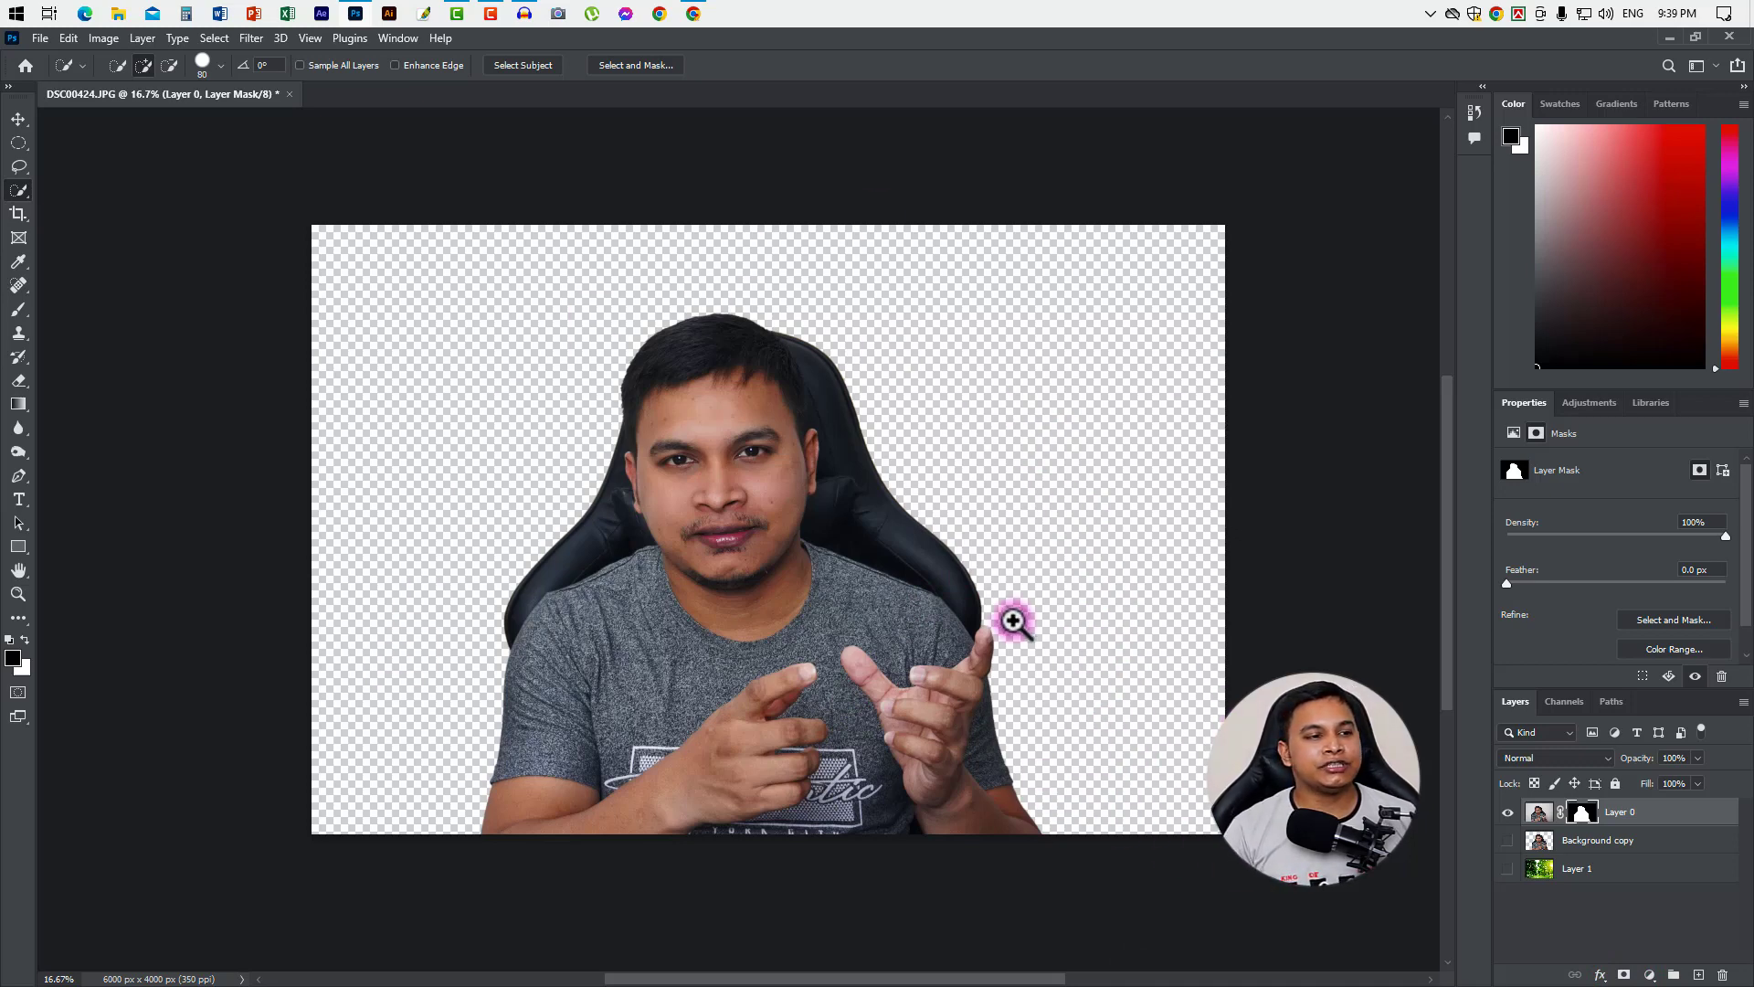
Enlarge the brush to 700 px and paint the mask to the left of the subject.
ctrl+click(885, 619)
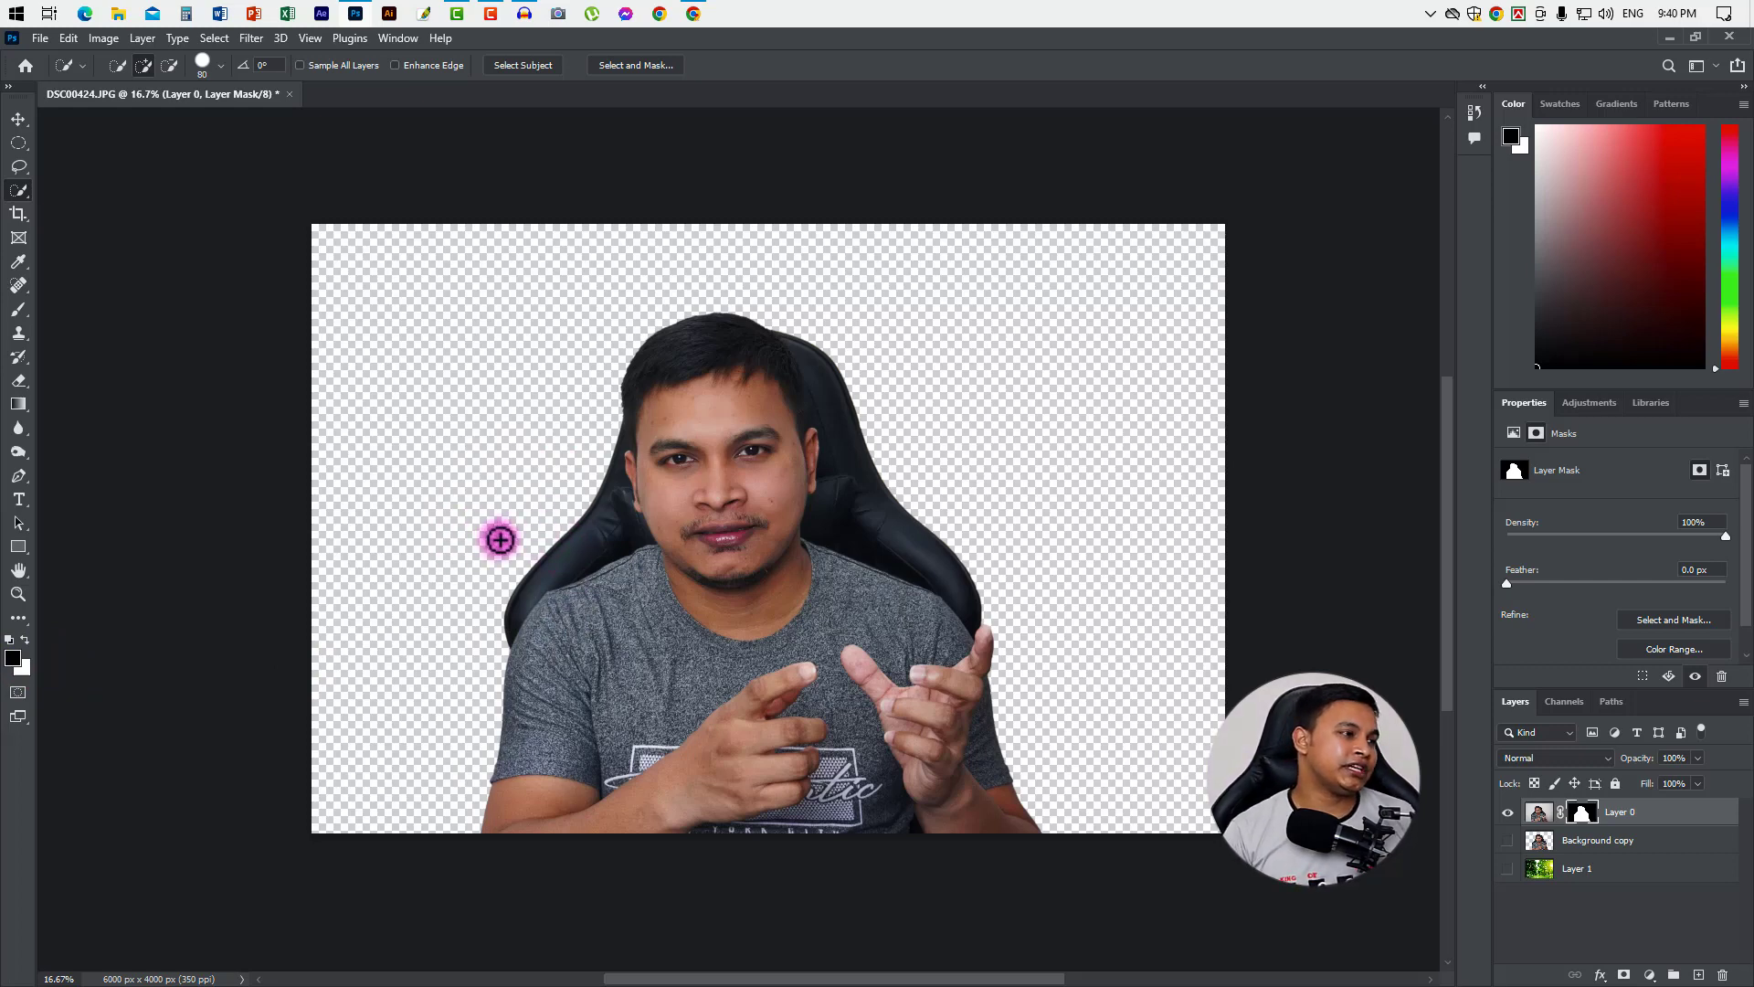
click(18, 310)
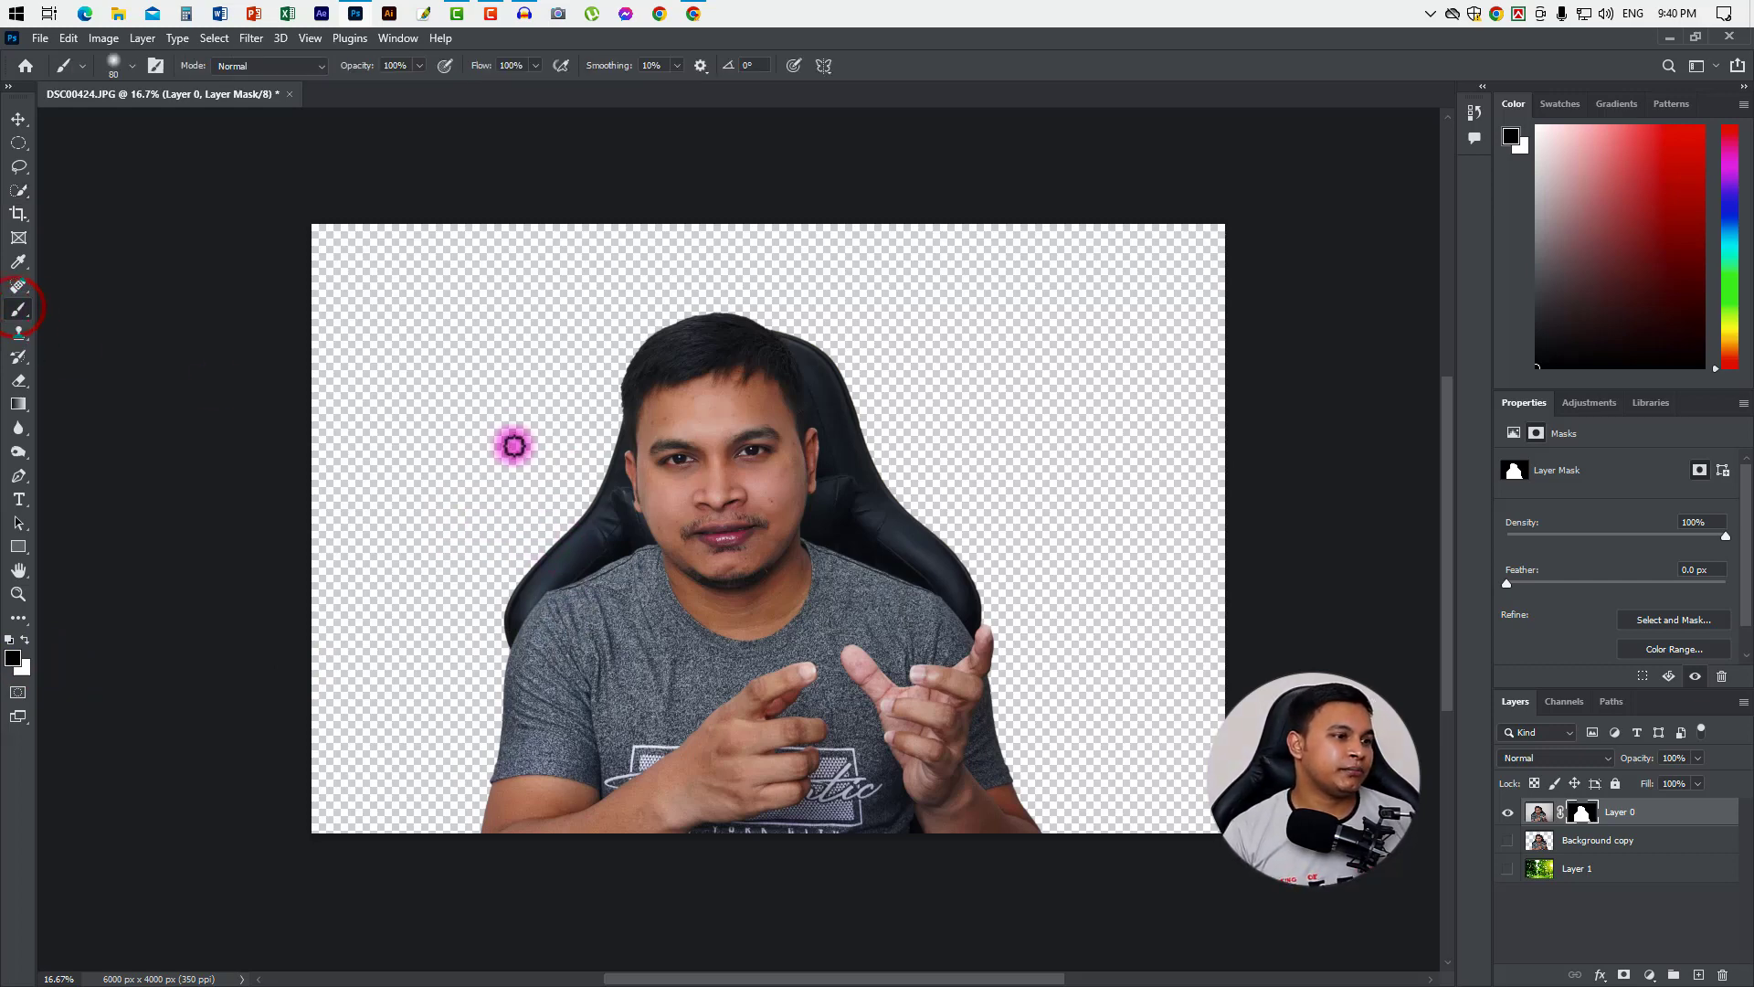
key(bracketright)
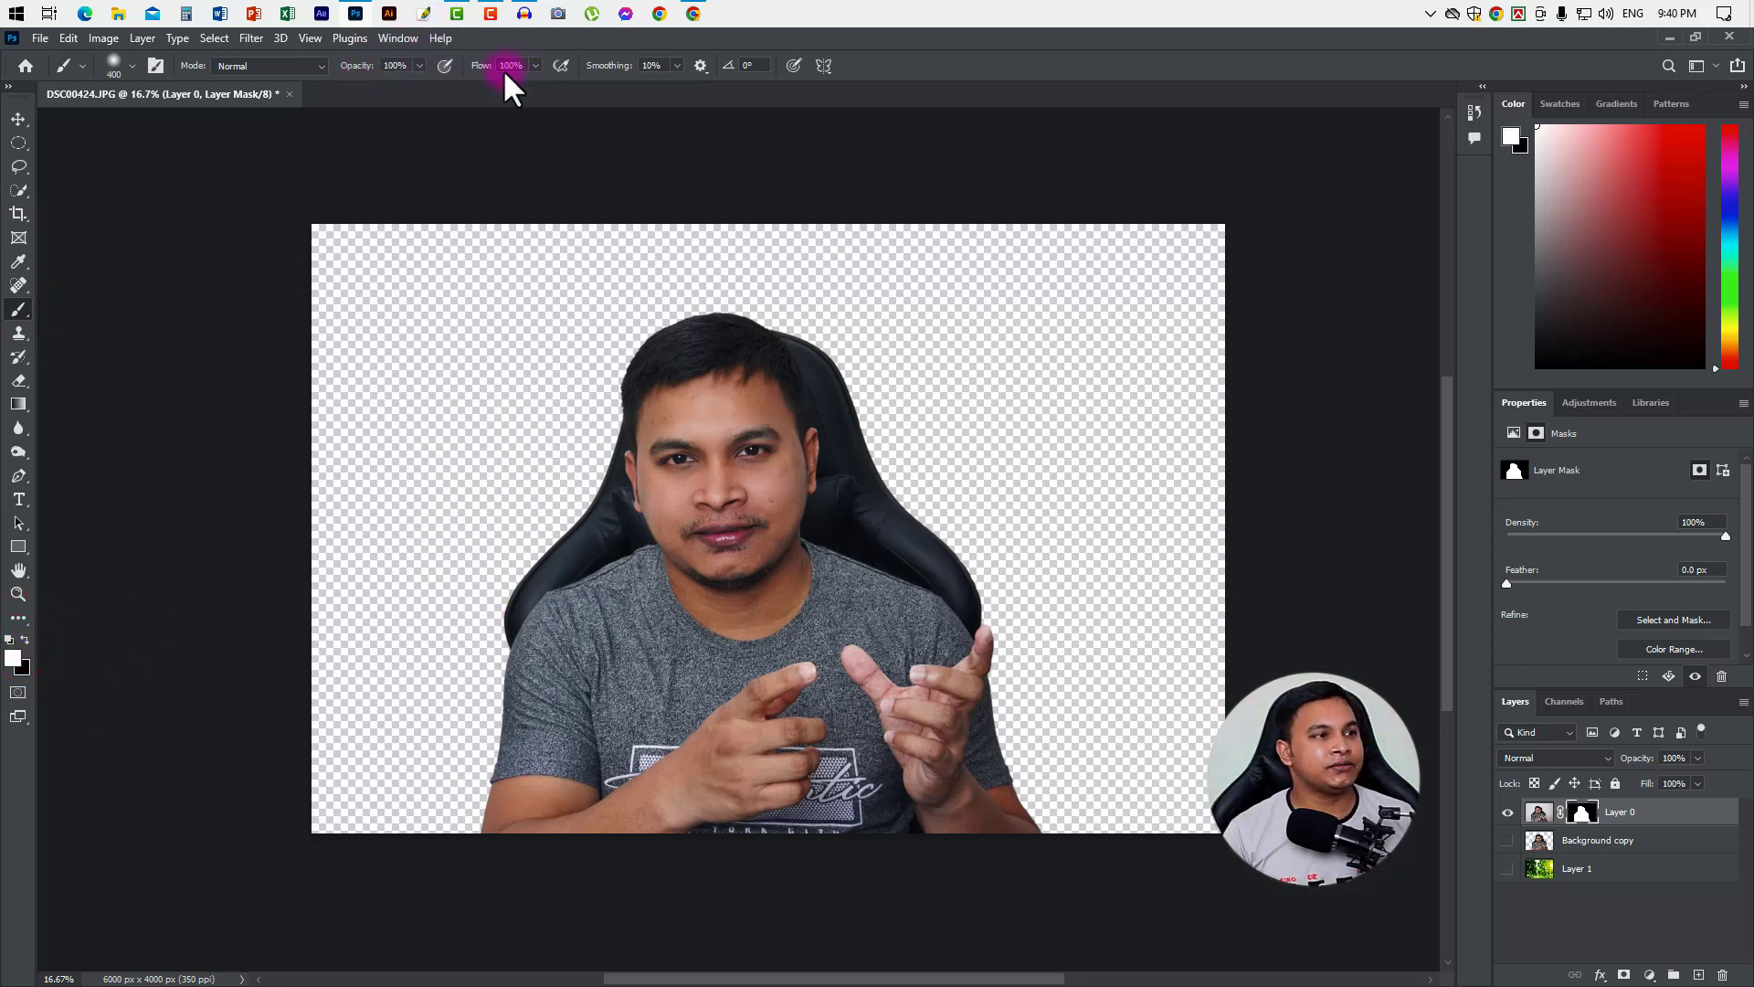
key(bracketright)
key(bracketright)
key(bracketright)
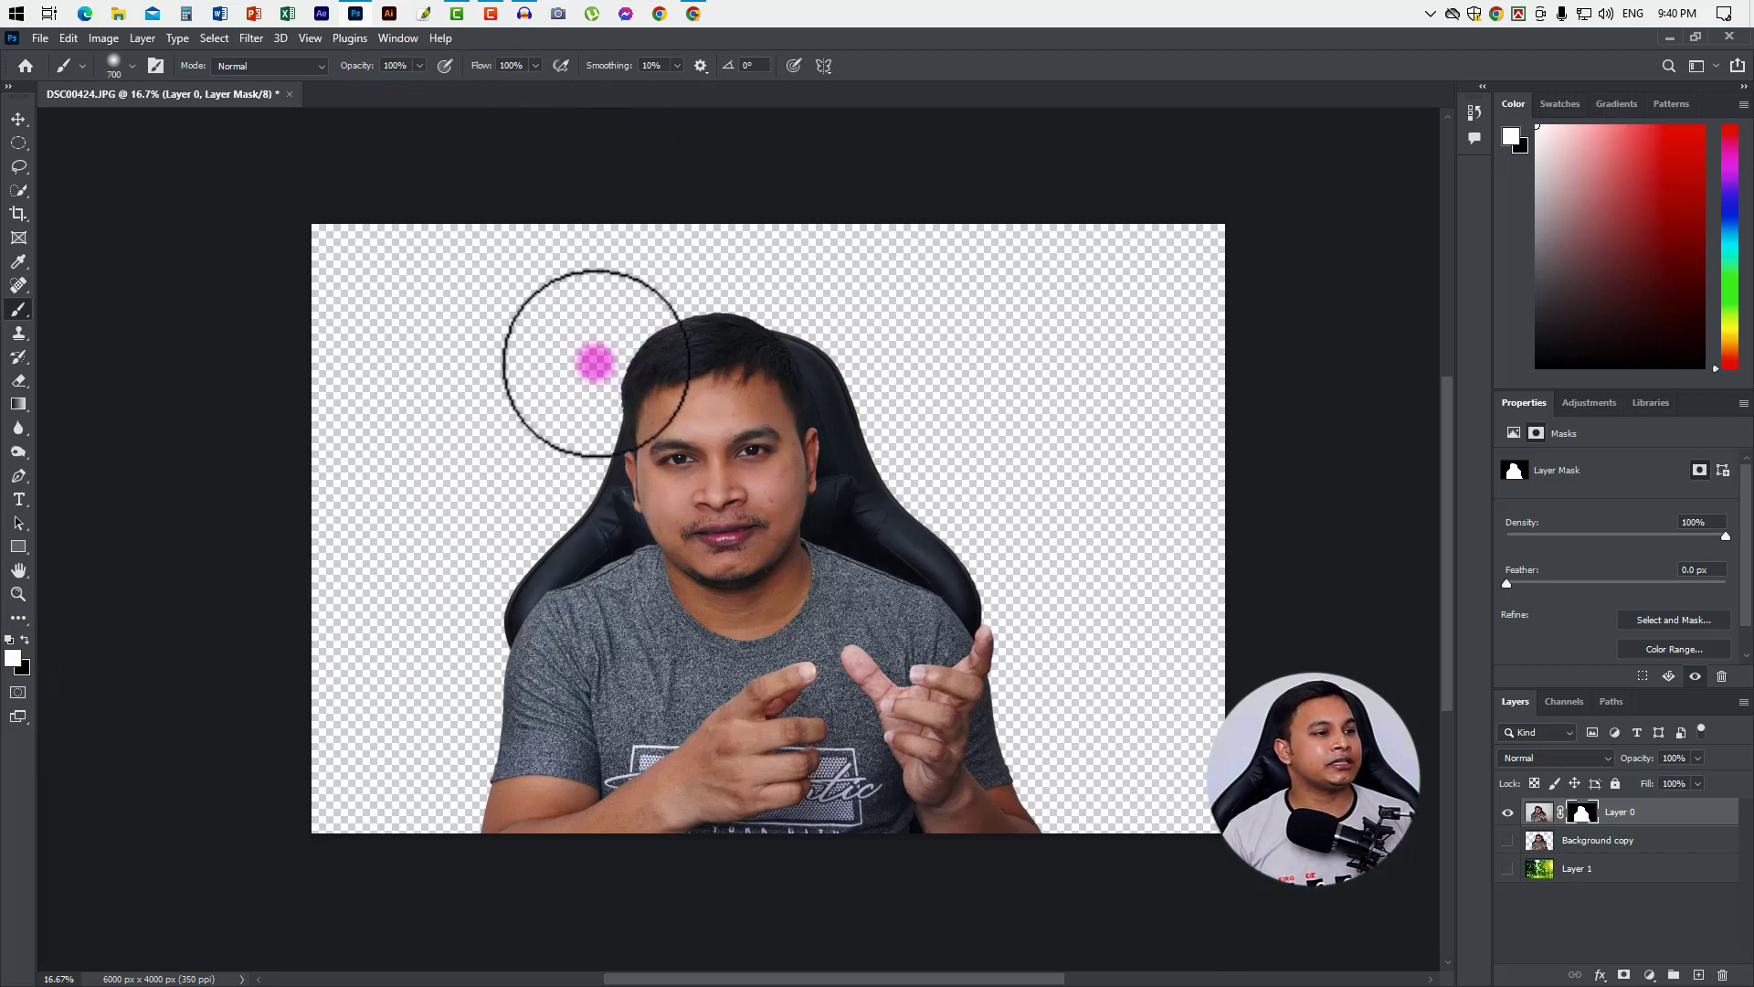
mouse_move(596, 362)
mouse_down()
mouse_move(425, 220)
mouse_move(422, 507)
mouse_move(360, 387)
mouse_move(521, 619)
mouse_move(501, 580)
mouse_move(648, 551)
mouse_move(924, 348)
mouse_move(822, 271)
mouse_move(830, 289)
mouse_move(776, 274)
mouse_move(1280, 292)
mouse_move(1238, 231)
mouse_move(1063, 831)
mouse_move(1197, 853)
mouse_move(1233, 207)
mouse_move(1096, 262)
mouse_move(1225, 278)
mouse_move(379, 754)
mouse_move(305, 478)
mouse_up()
With a 1200 px brush, hide the left, top and right background on the mask, undoing the bottom stroke.
key(bracketright)
key(bracketright)
key(bracketright)
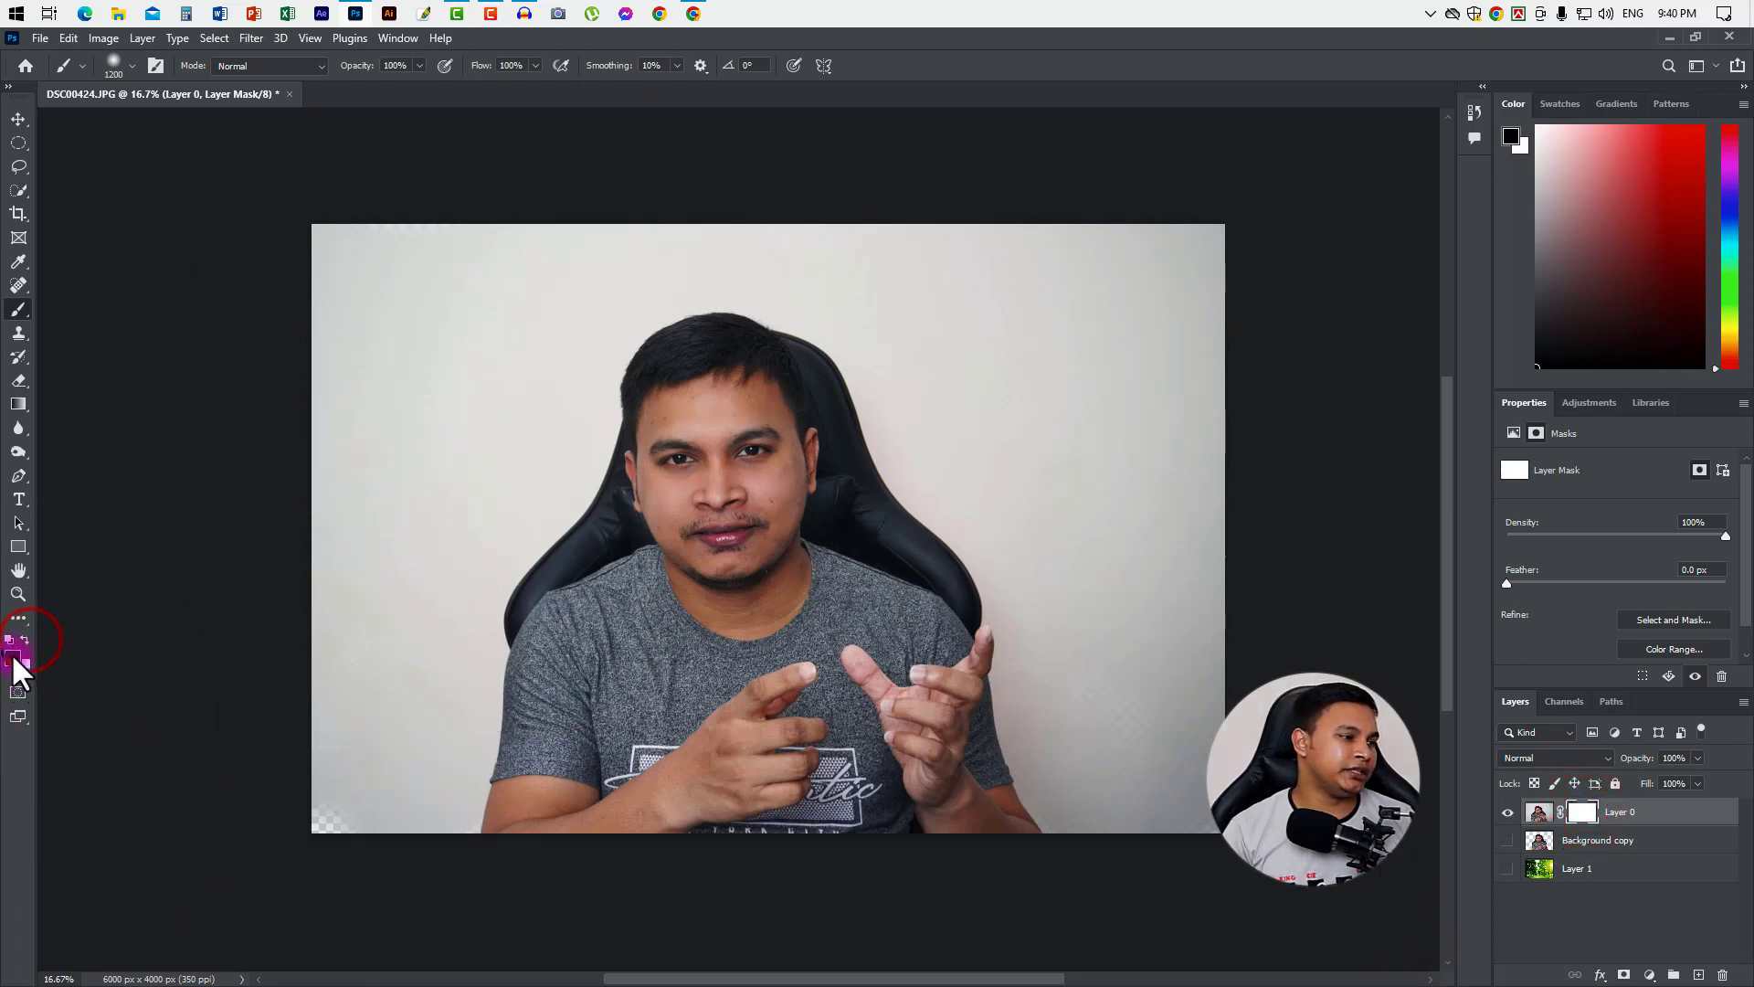
mouse_move(412, 221)
mouse_down()
mouse_move(414, 155)
mouse_move(356, 686)
mouse_up()
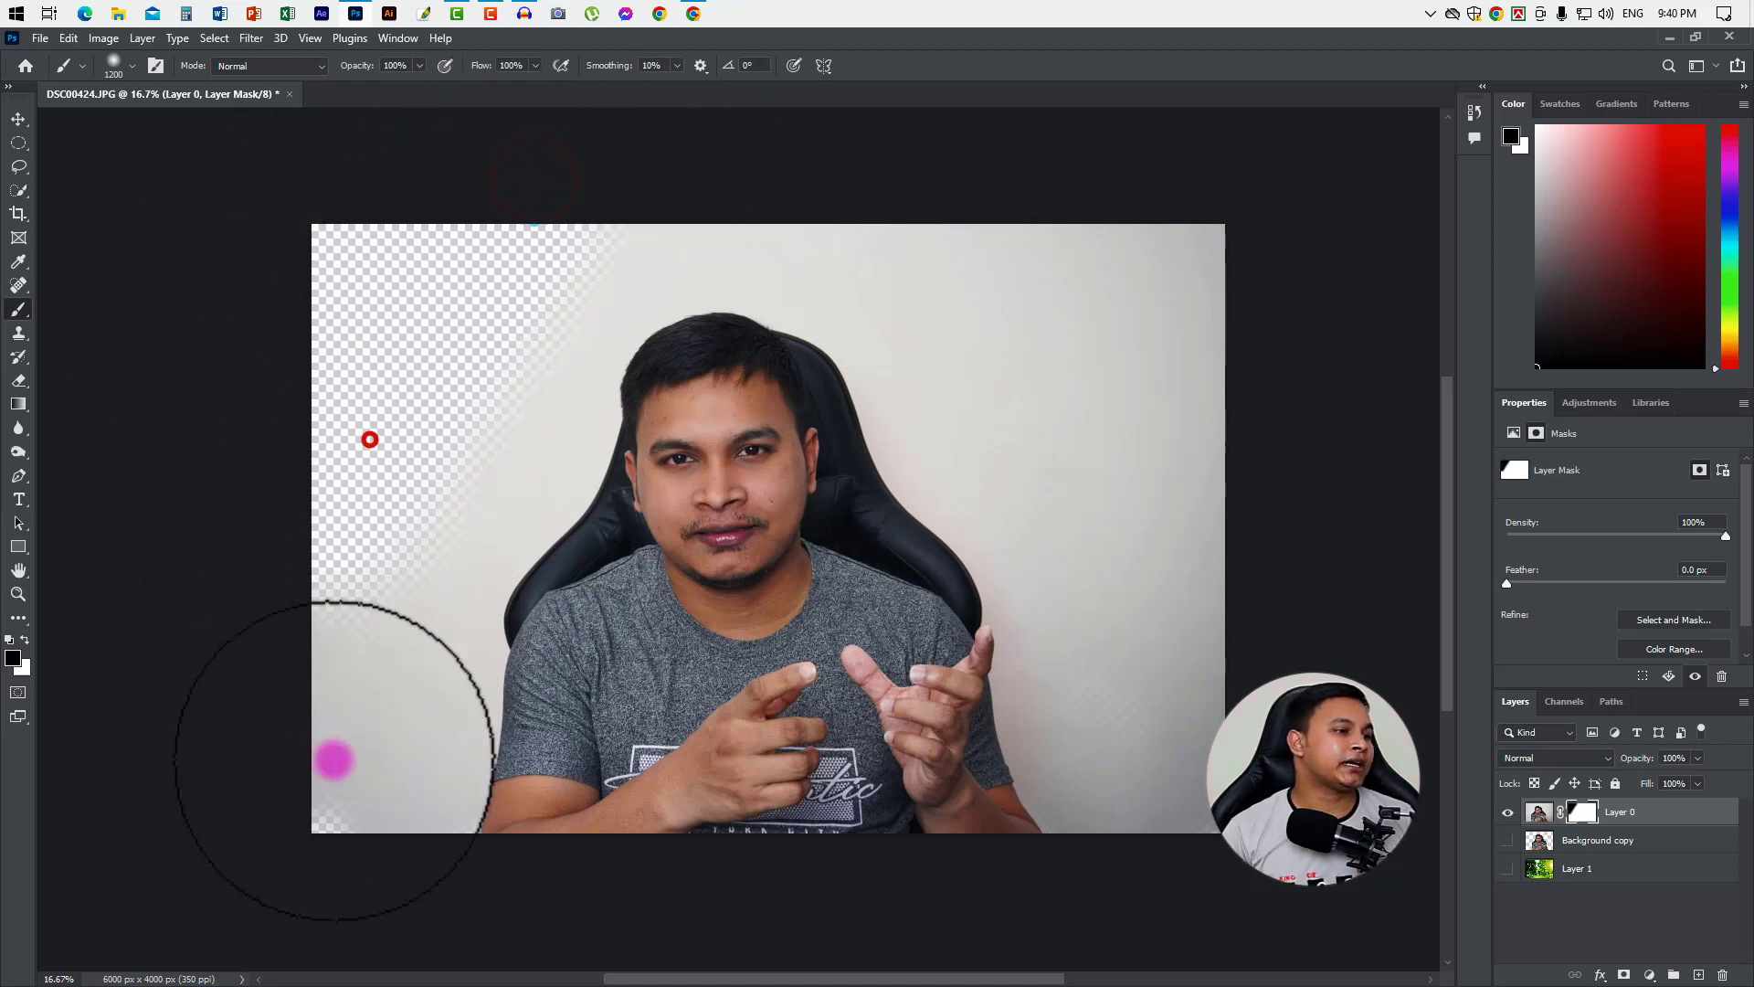
mouse_move(334, 760)
mouse_down()
mouse_move(376, 654)
mouse_move(364, 599)
mouse_move(544, 309)
mouse_up()
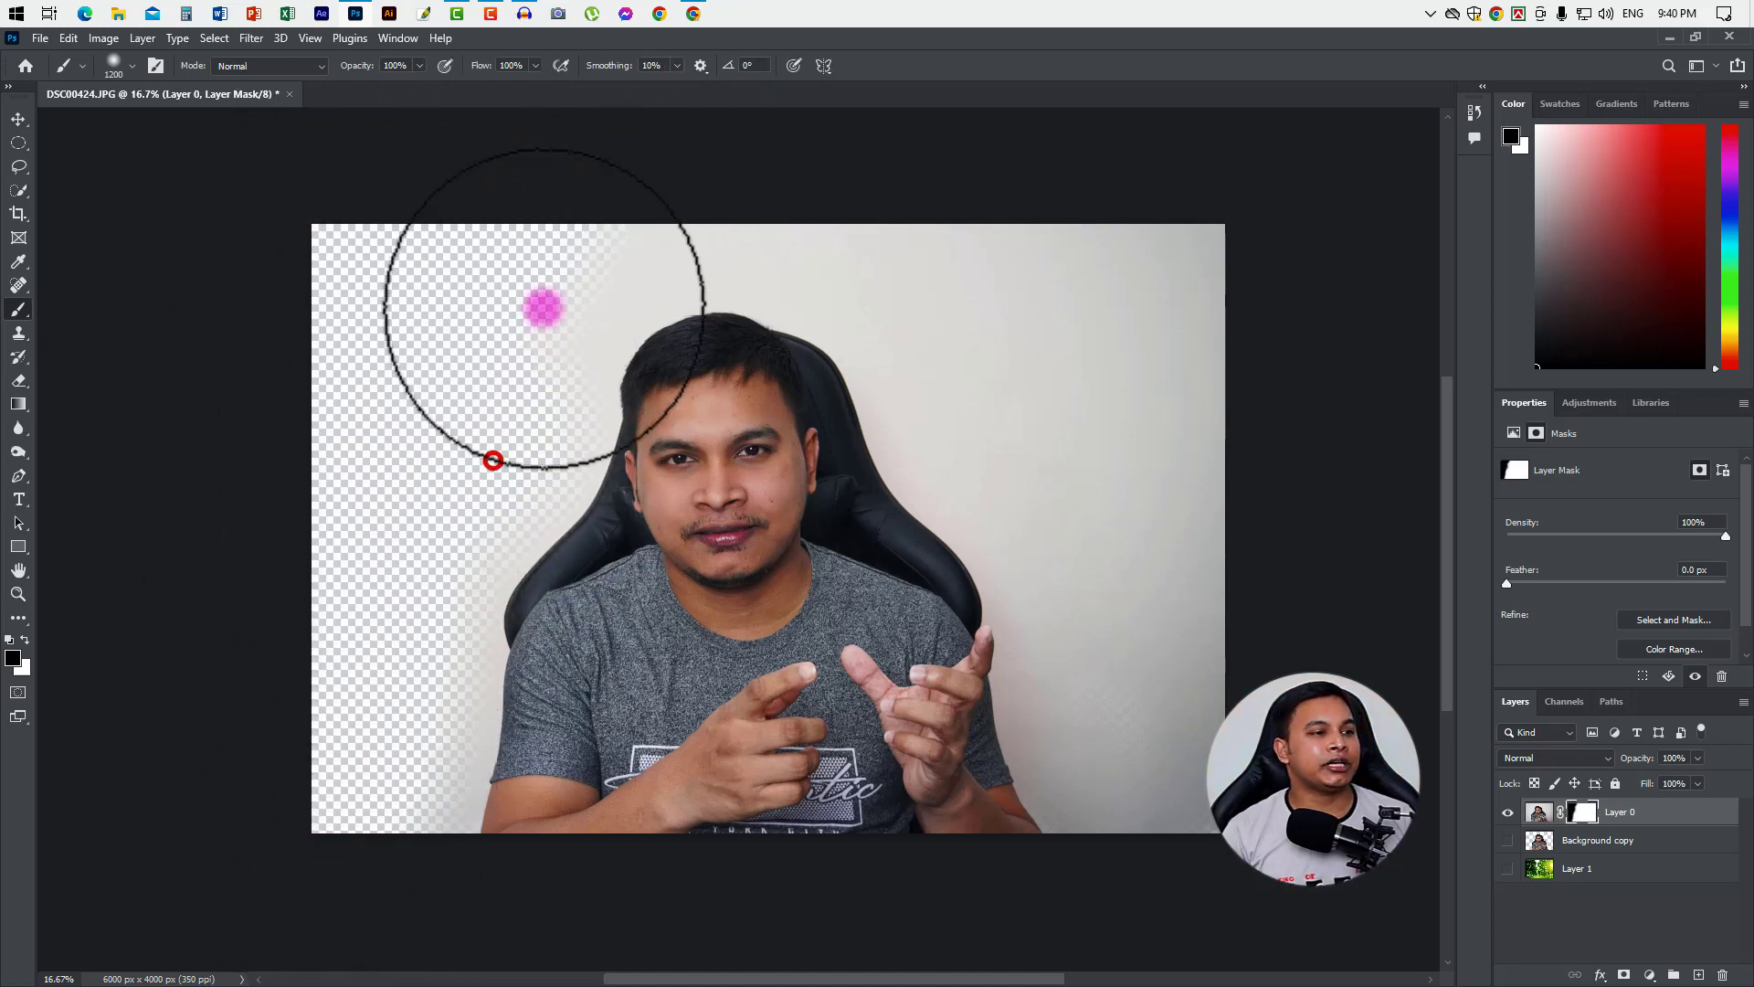
mouse_move(670, 220)
mouse_down()
mouse_move(1033, 290)
mouse_move(1128, 615)
mouse_move(1135, 885)
mouse_move(1245, 667)
mouse_move(910, 297)
mouse_up()
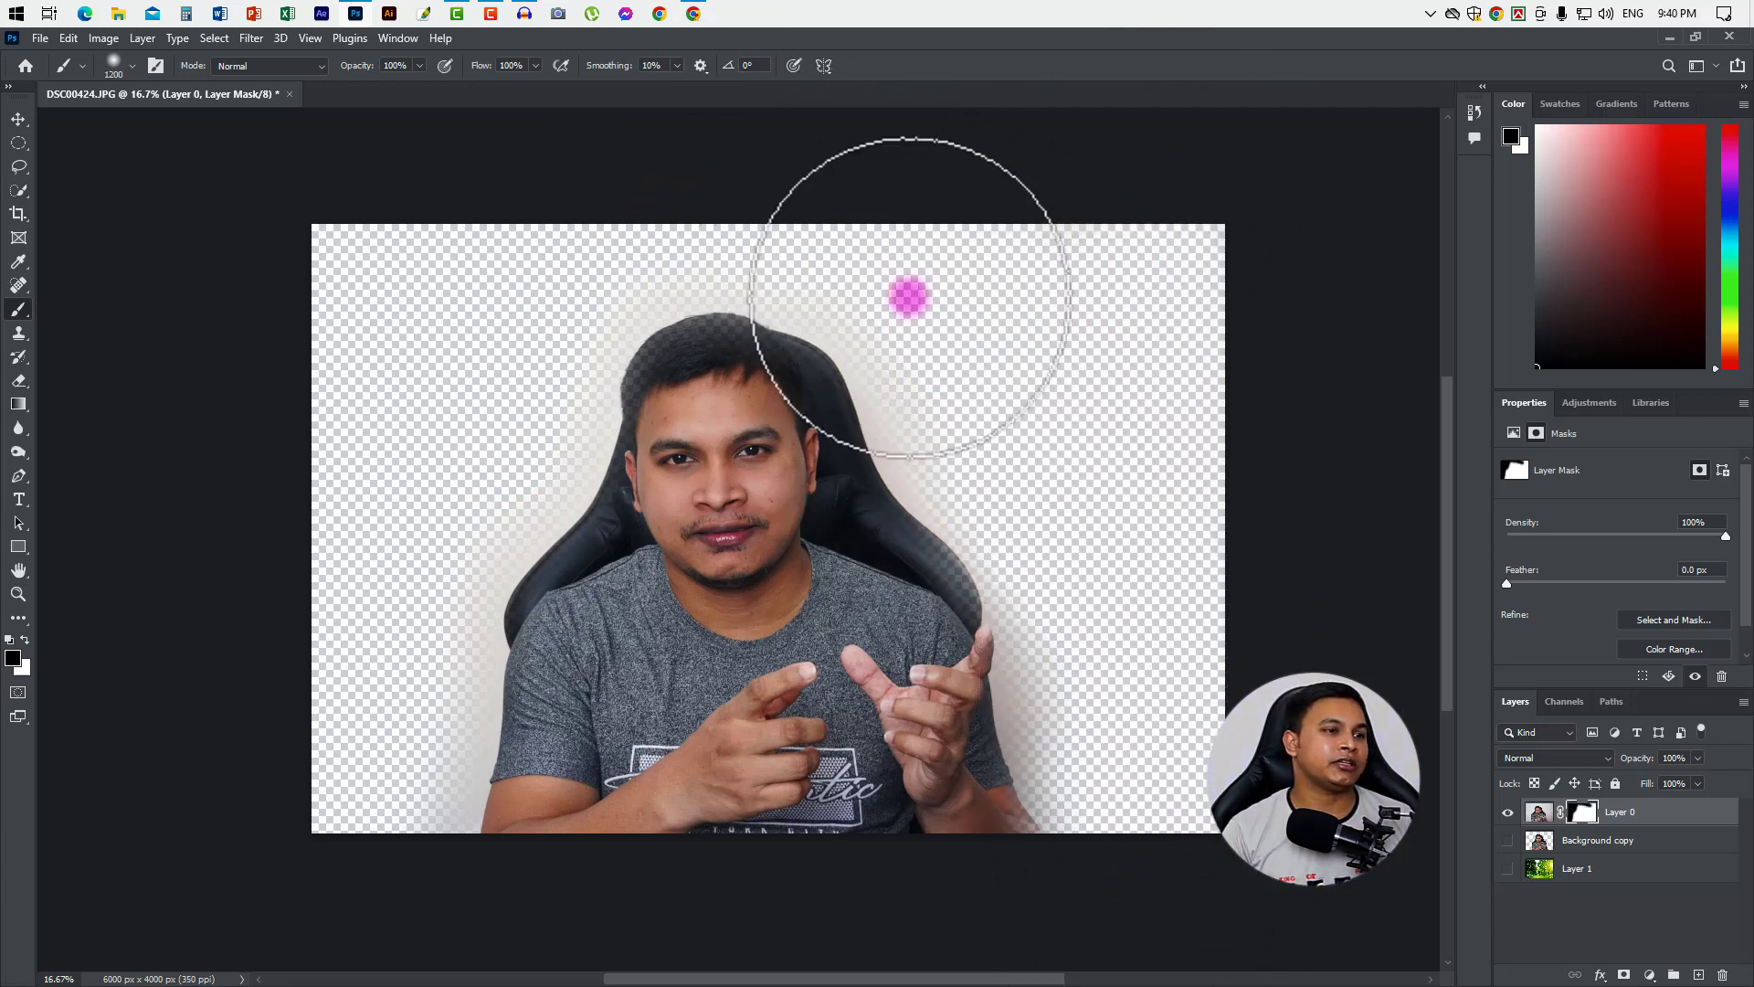
mouse_move(1194, 655)
mouse_down()
mouse_move(1006, 858)
mouse_move(262, 803)
mouse_up()
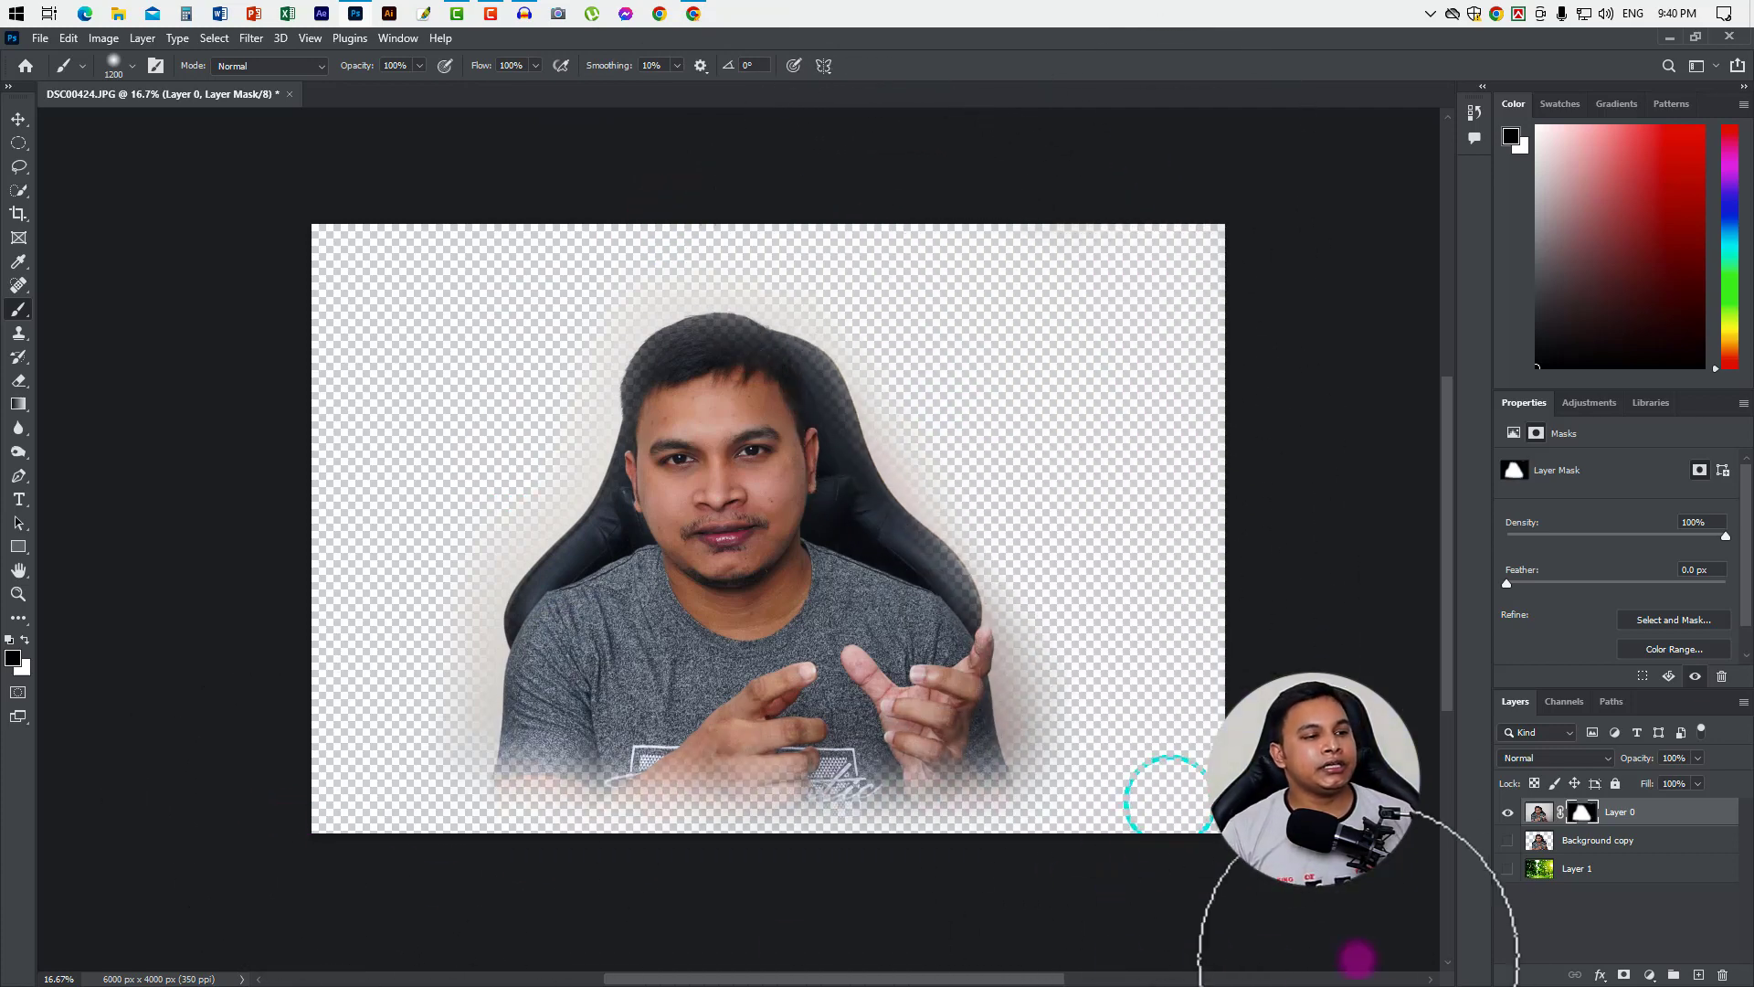
key(ctrl+z)
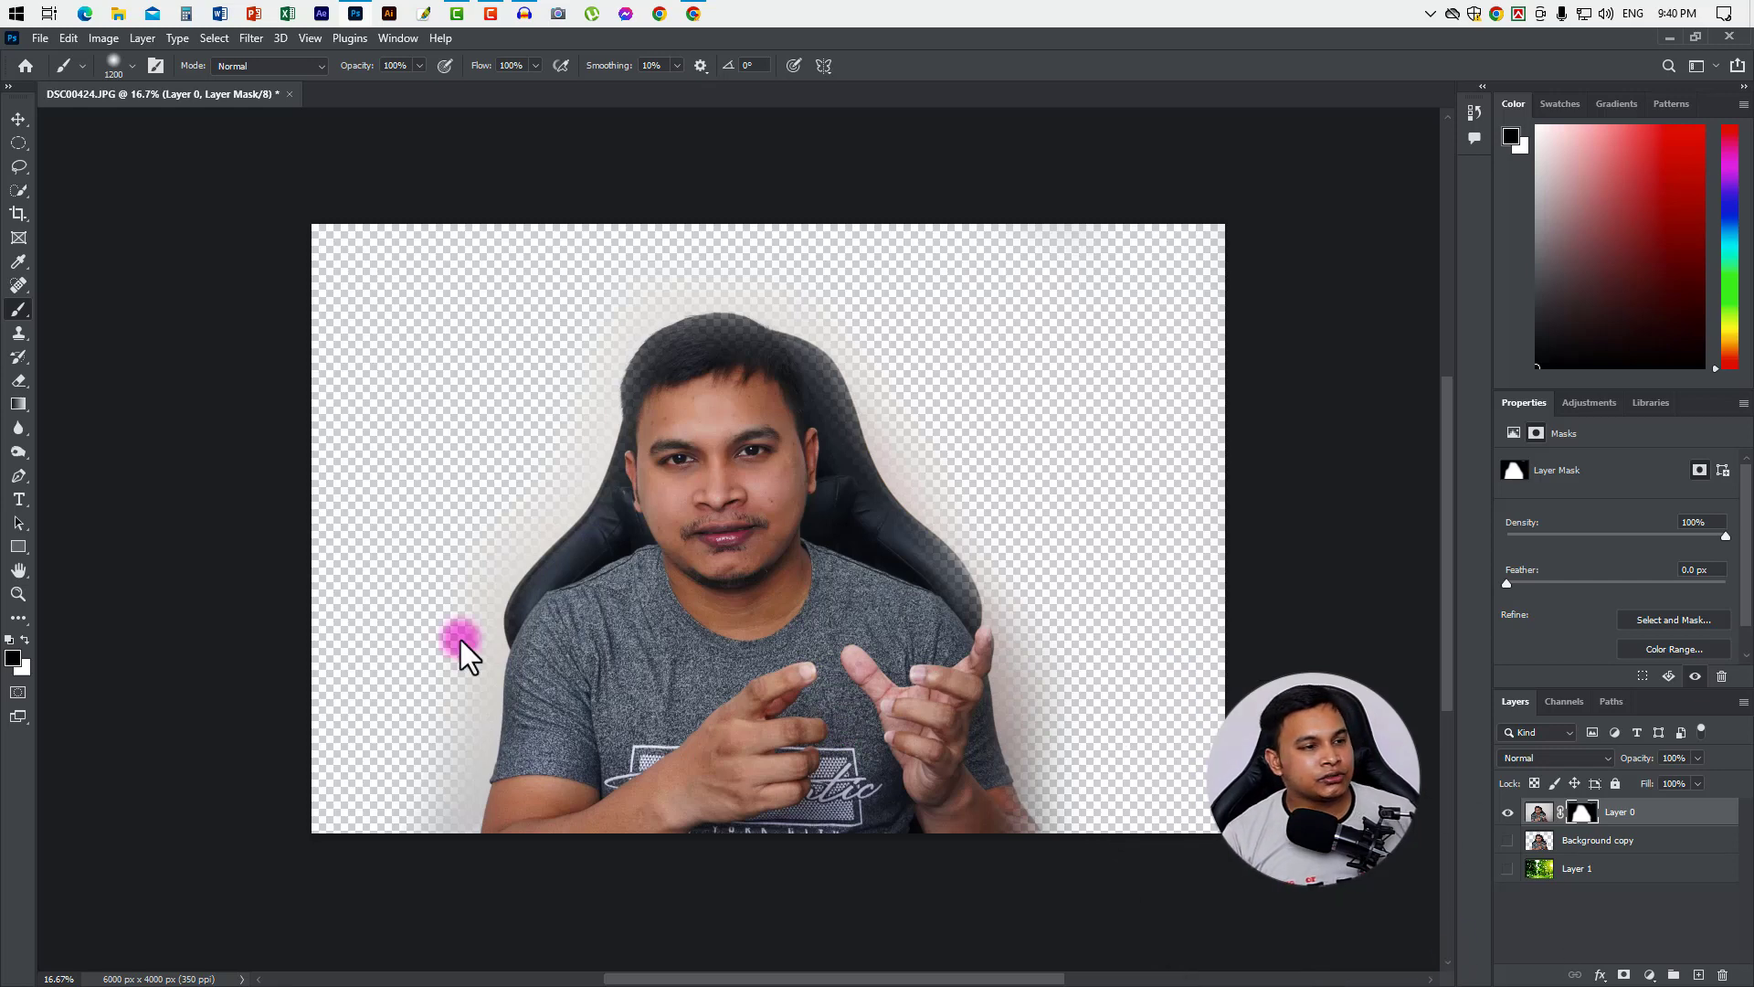
click(18, 119)
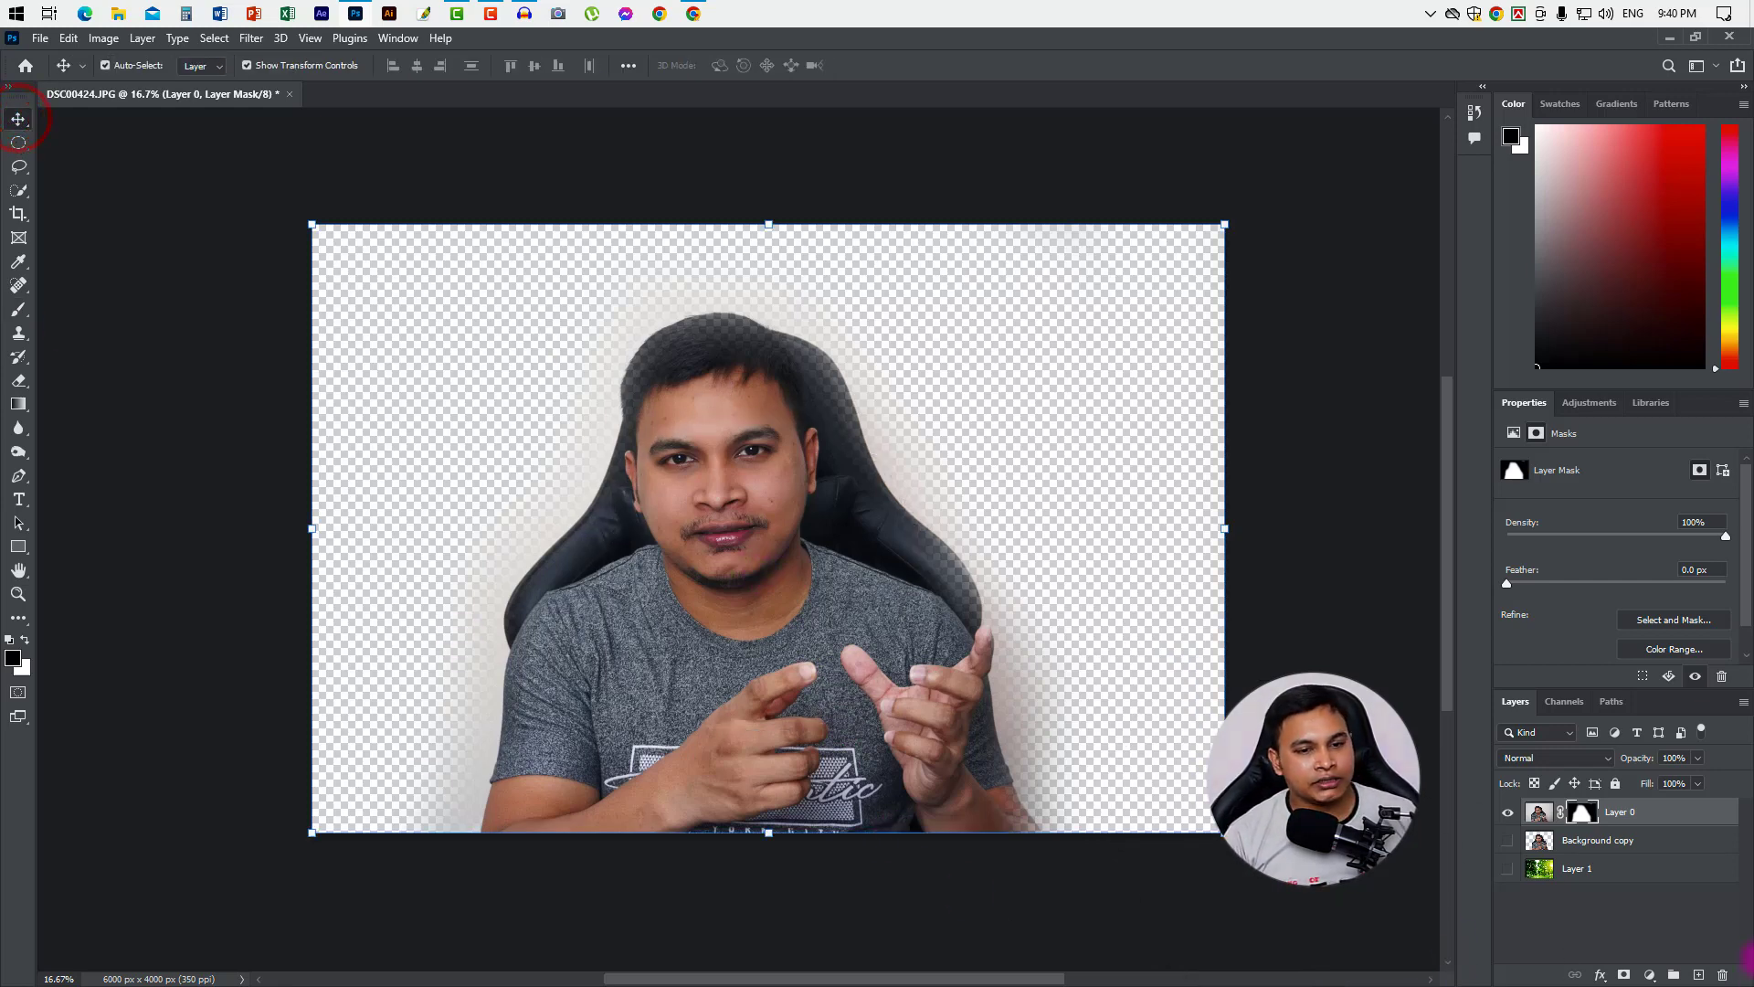
Undo the last three mask strokes and Quick Select the entire wall background.
key(ctrl+z)
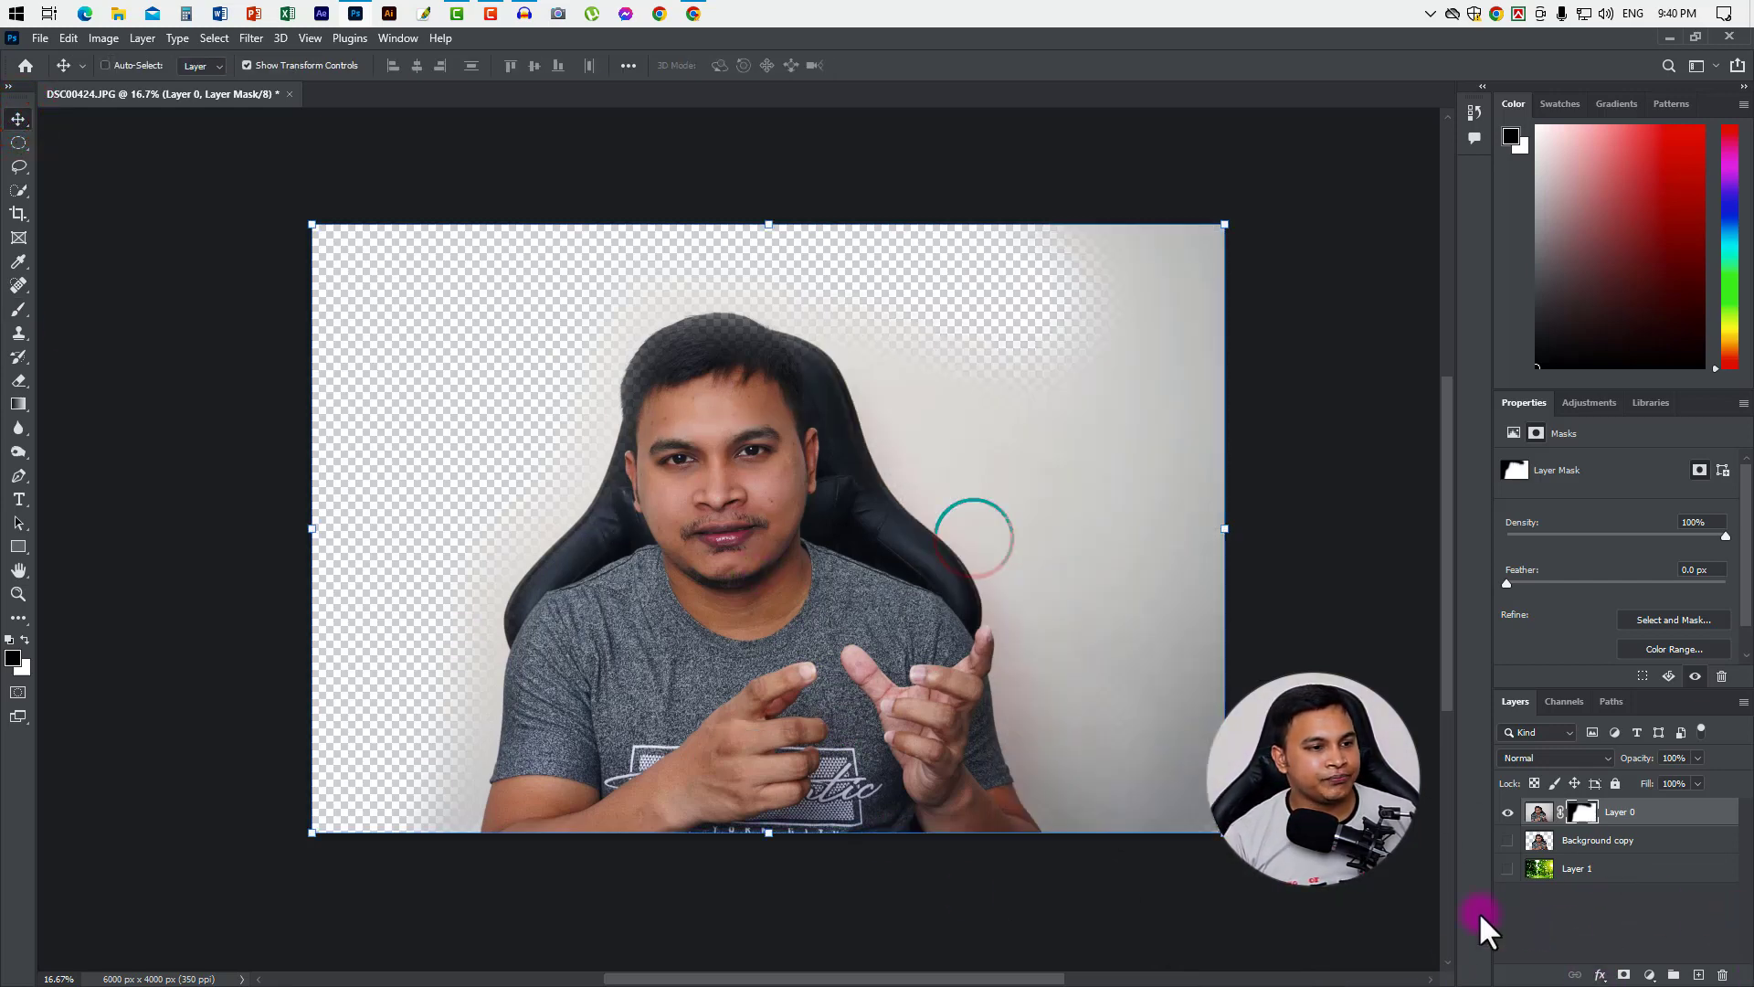
key(ctrl+z)
key(ctrl+z)
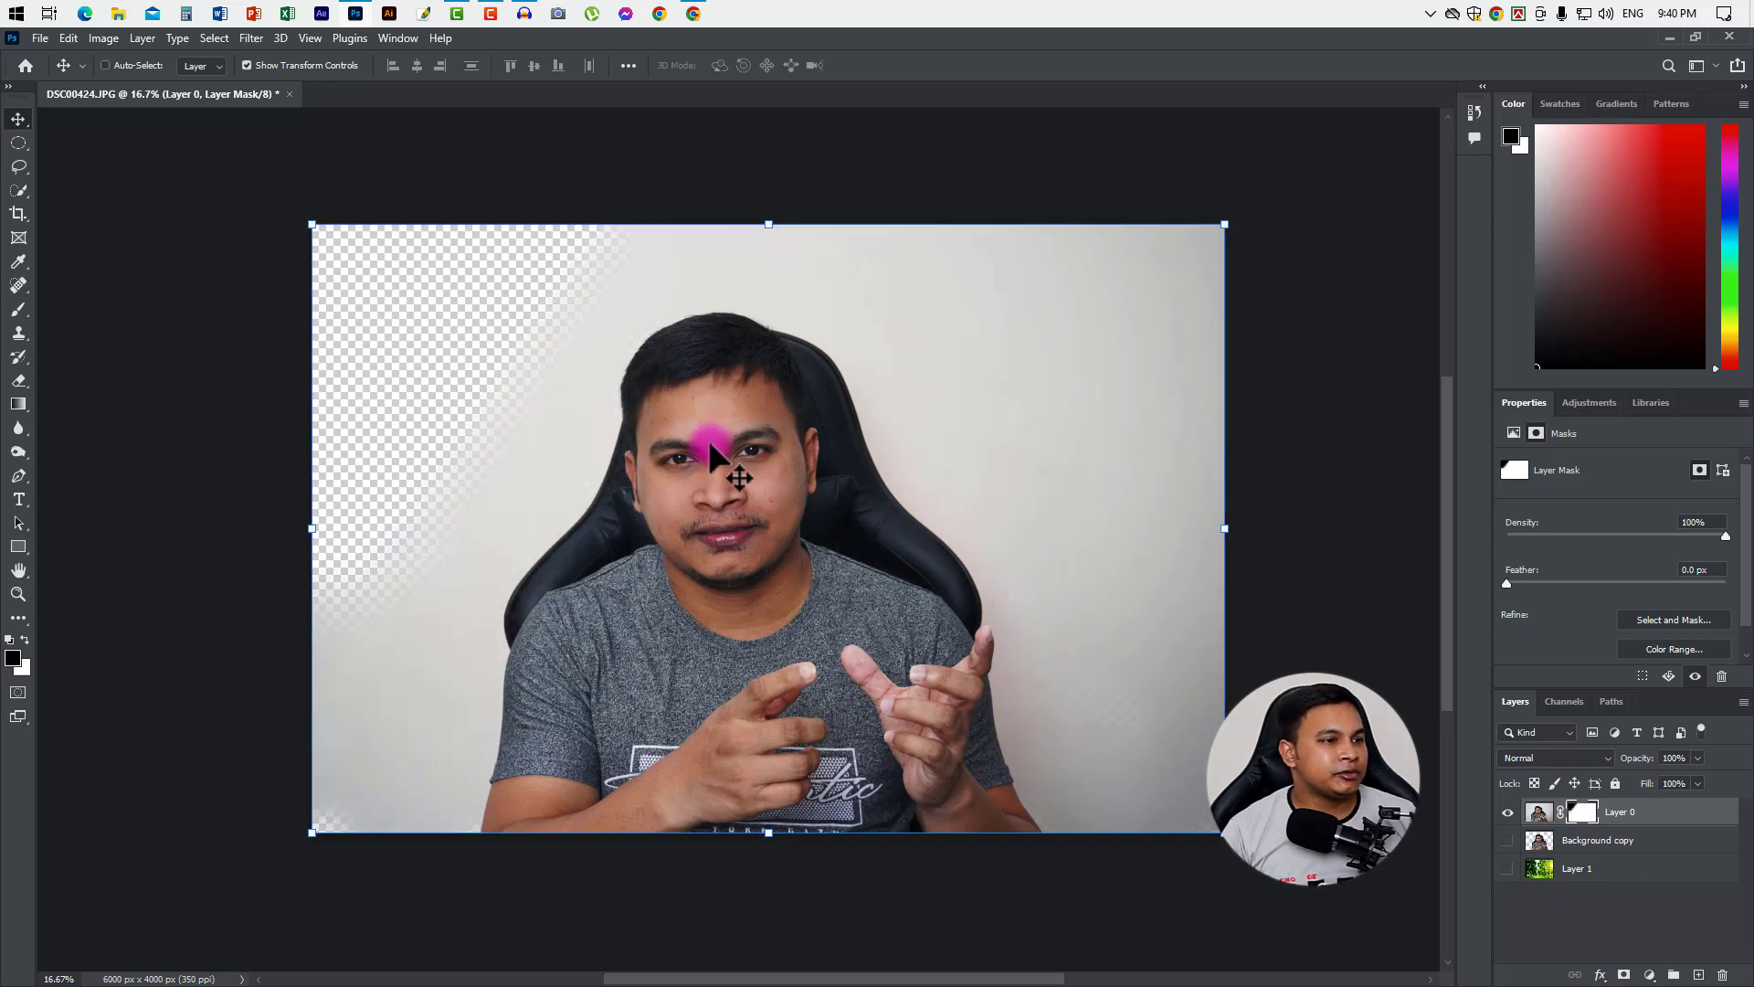
key(ctrl+z)
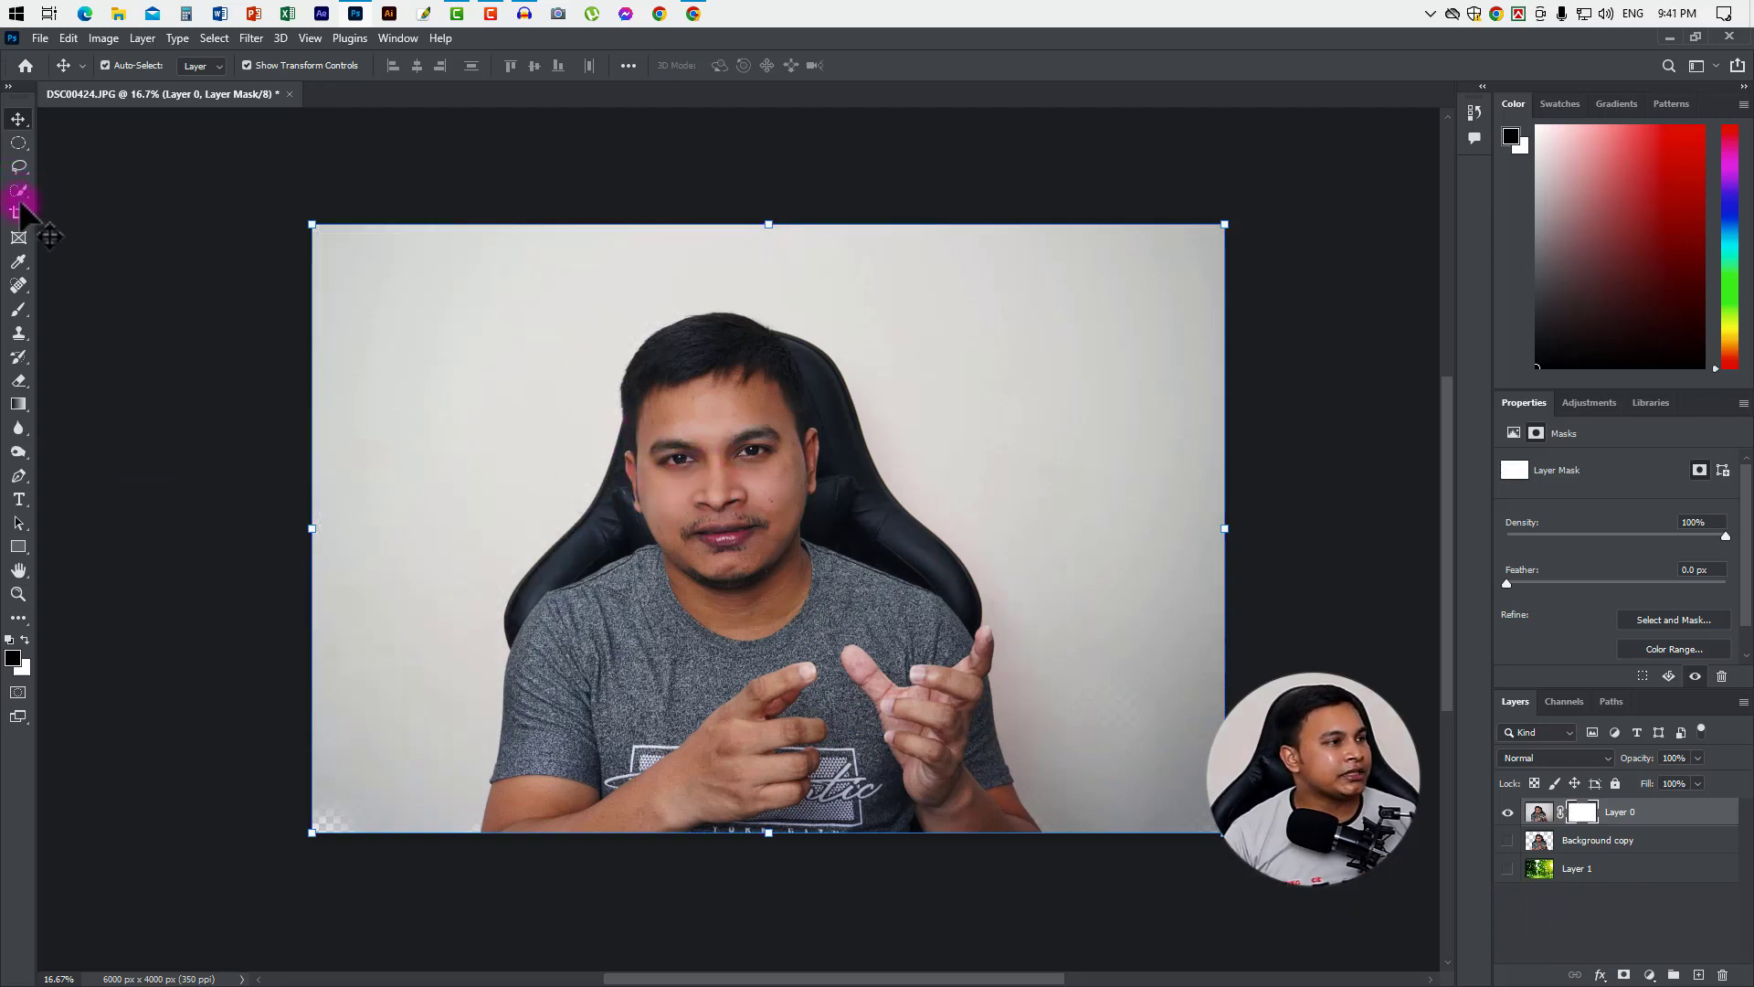
click(18, 191)
click(530, 306)
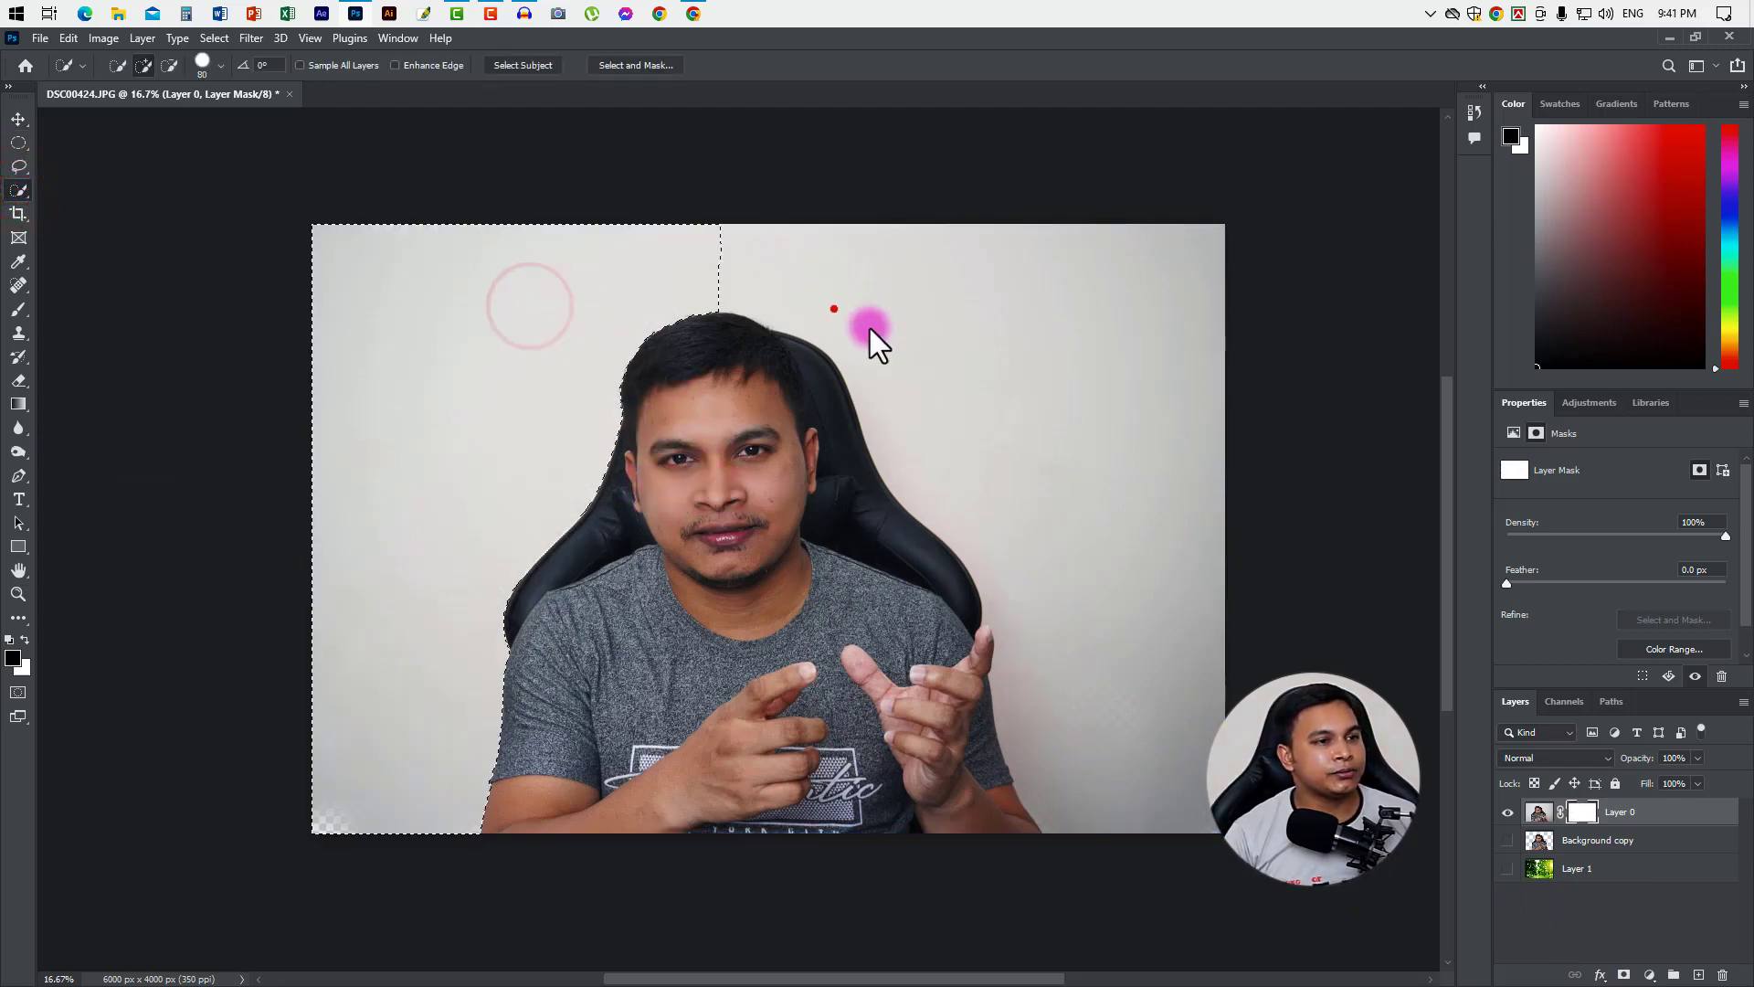
click(832, 308)
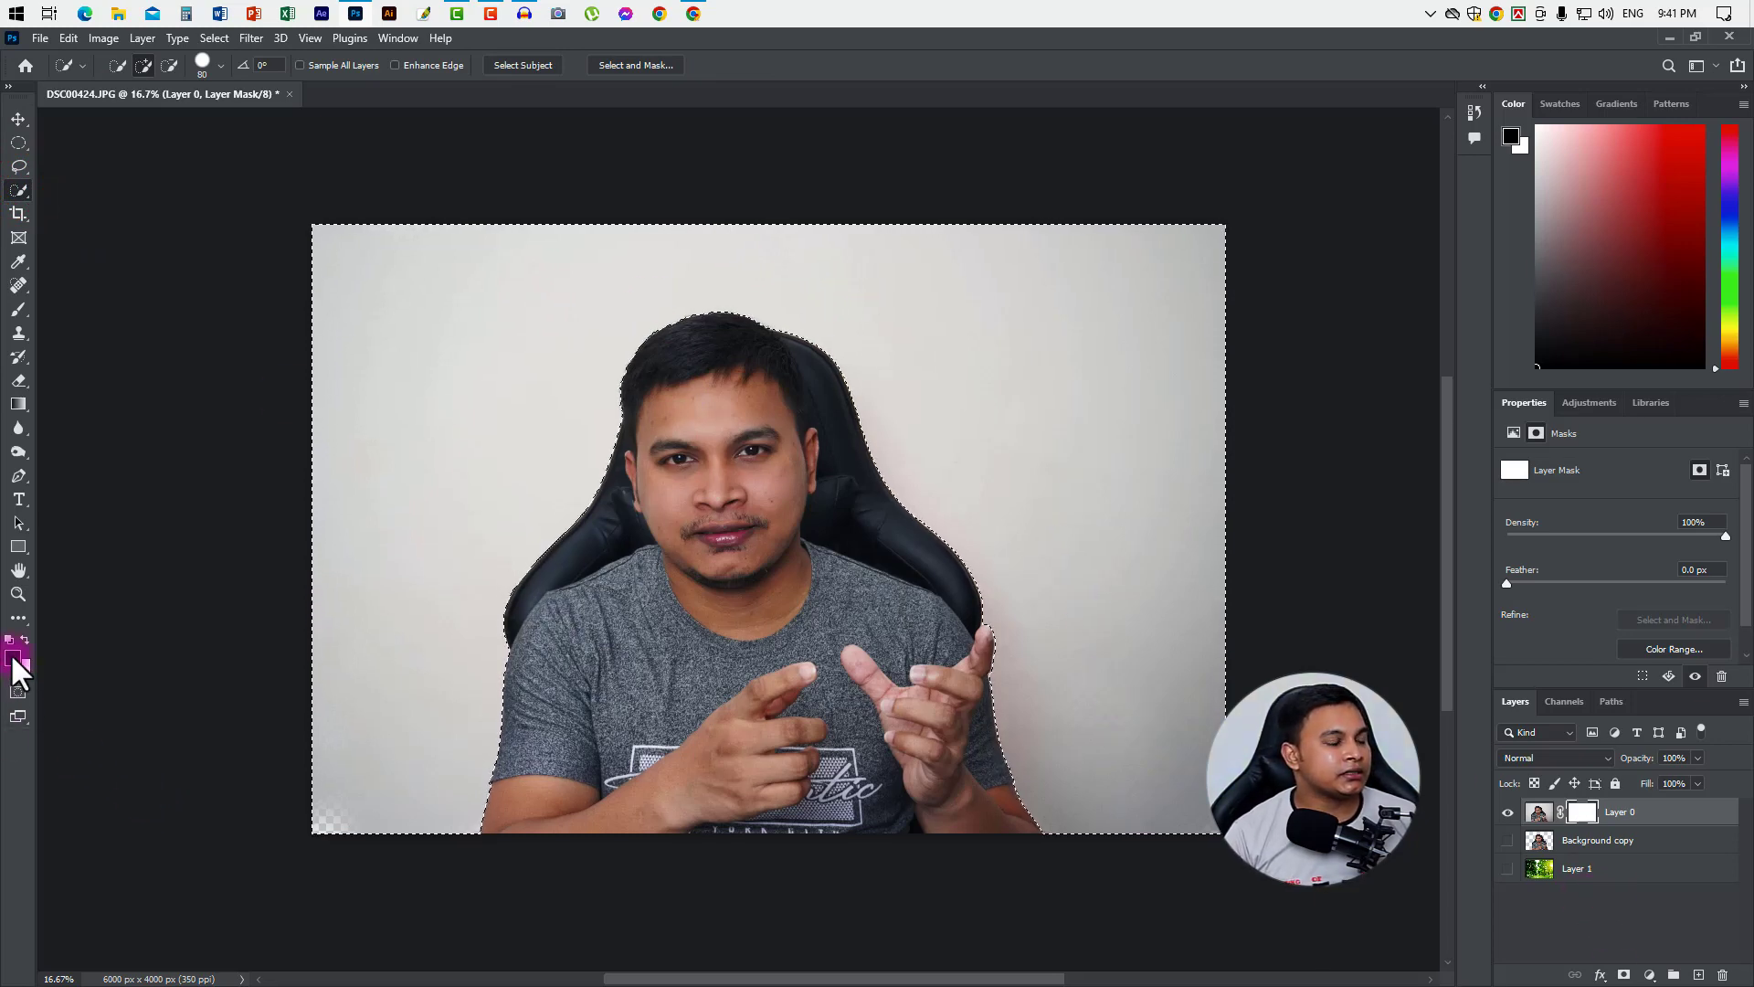
Paint the selected background black on Layer 0's mask with a 1500 px brush, then deselect.
click(18, 310)
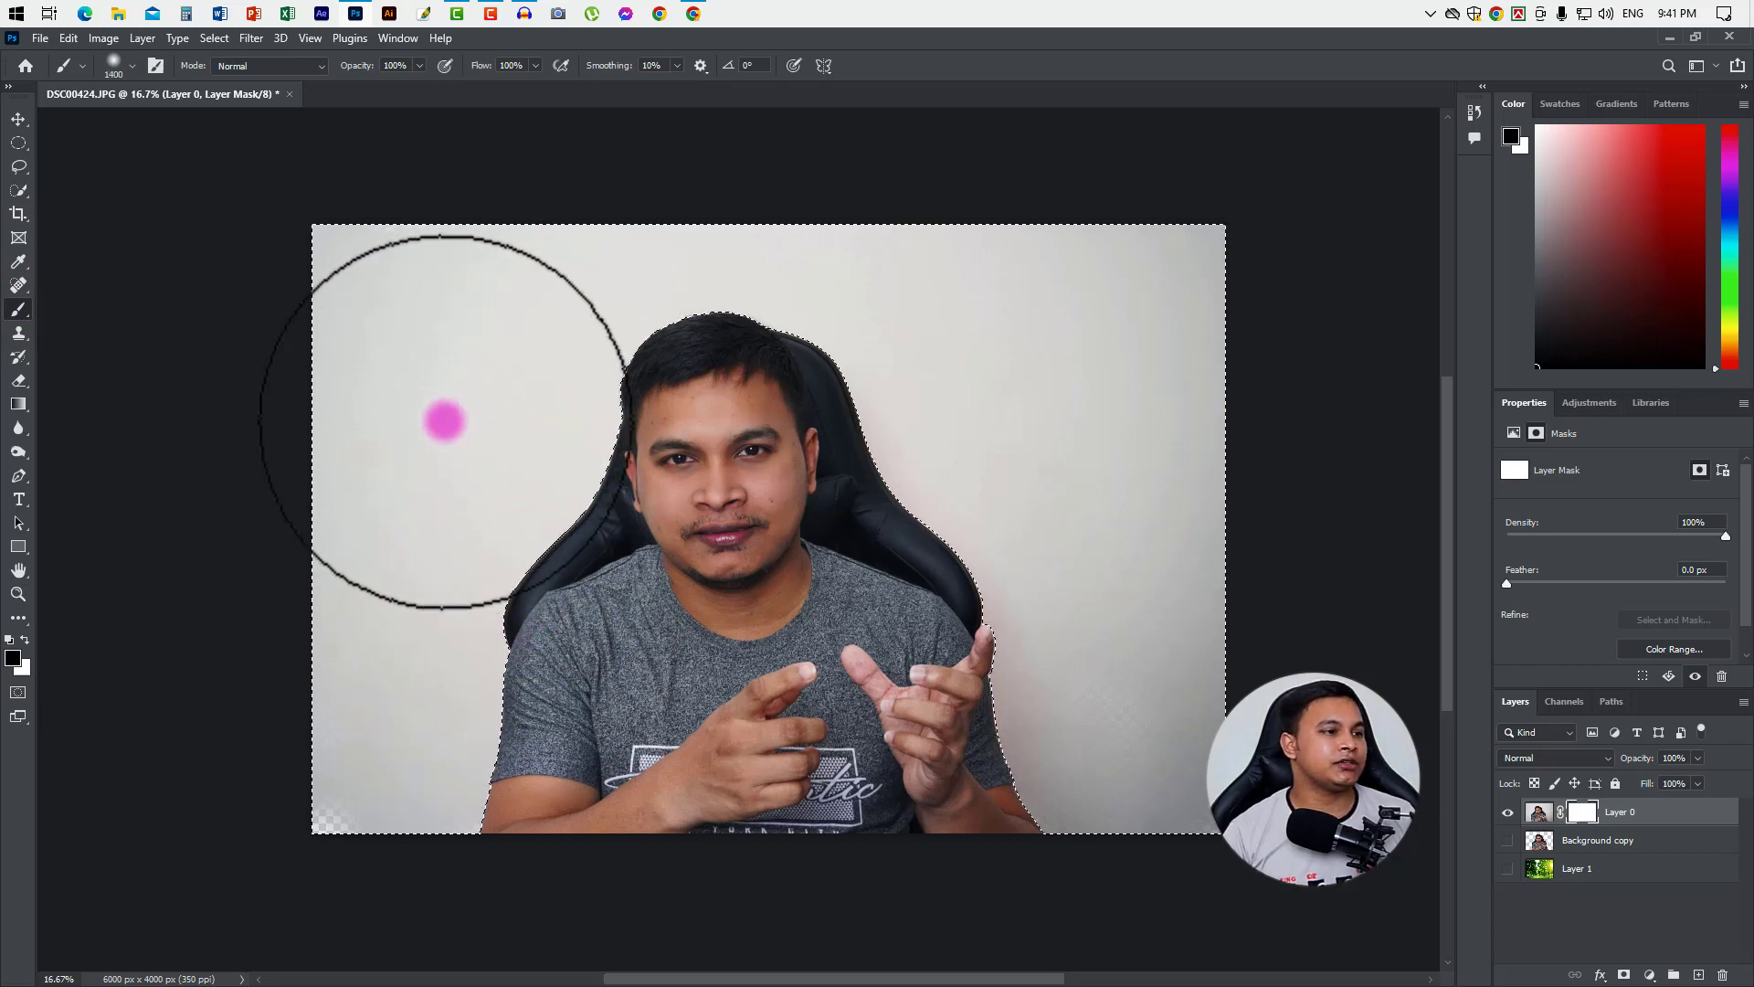
key(bracketright)
key(bracketright)
key(bracketright)
drag(431, 432, 420, 329)
mouse_move(328, 672)
mouse_down()
mouse_move(314, 969)
mouse_move(481, 599)
mouse_move(372, 235)
mouse_move(1103, 304)
mouse_move(904, 348)
mouse_move(986, 469)
mouse_move(897, 521)
mouse_move(1114, 551)
mouse_move(1175, 861)
mouse_move(1124, 826)
mouse_move(990, 576)
mouse_move(853, 491)
mouse_move(1124, 740)
mouse_move(450, 372)
mouse_move(396, 811)
mouse_up()
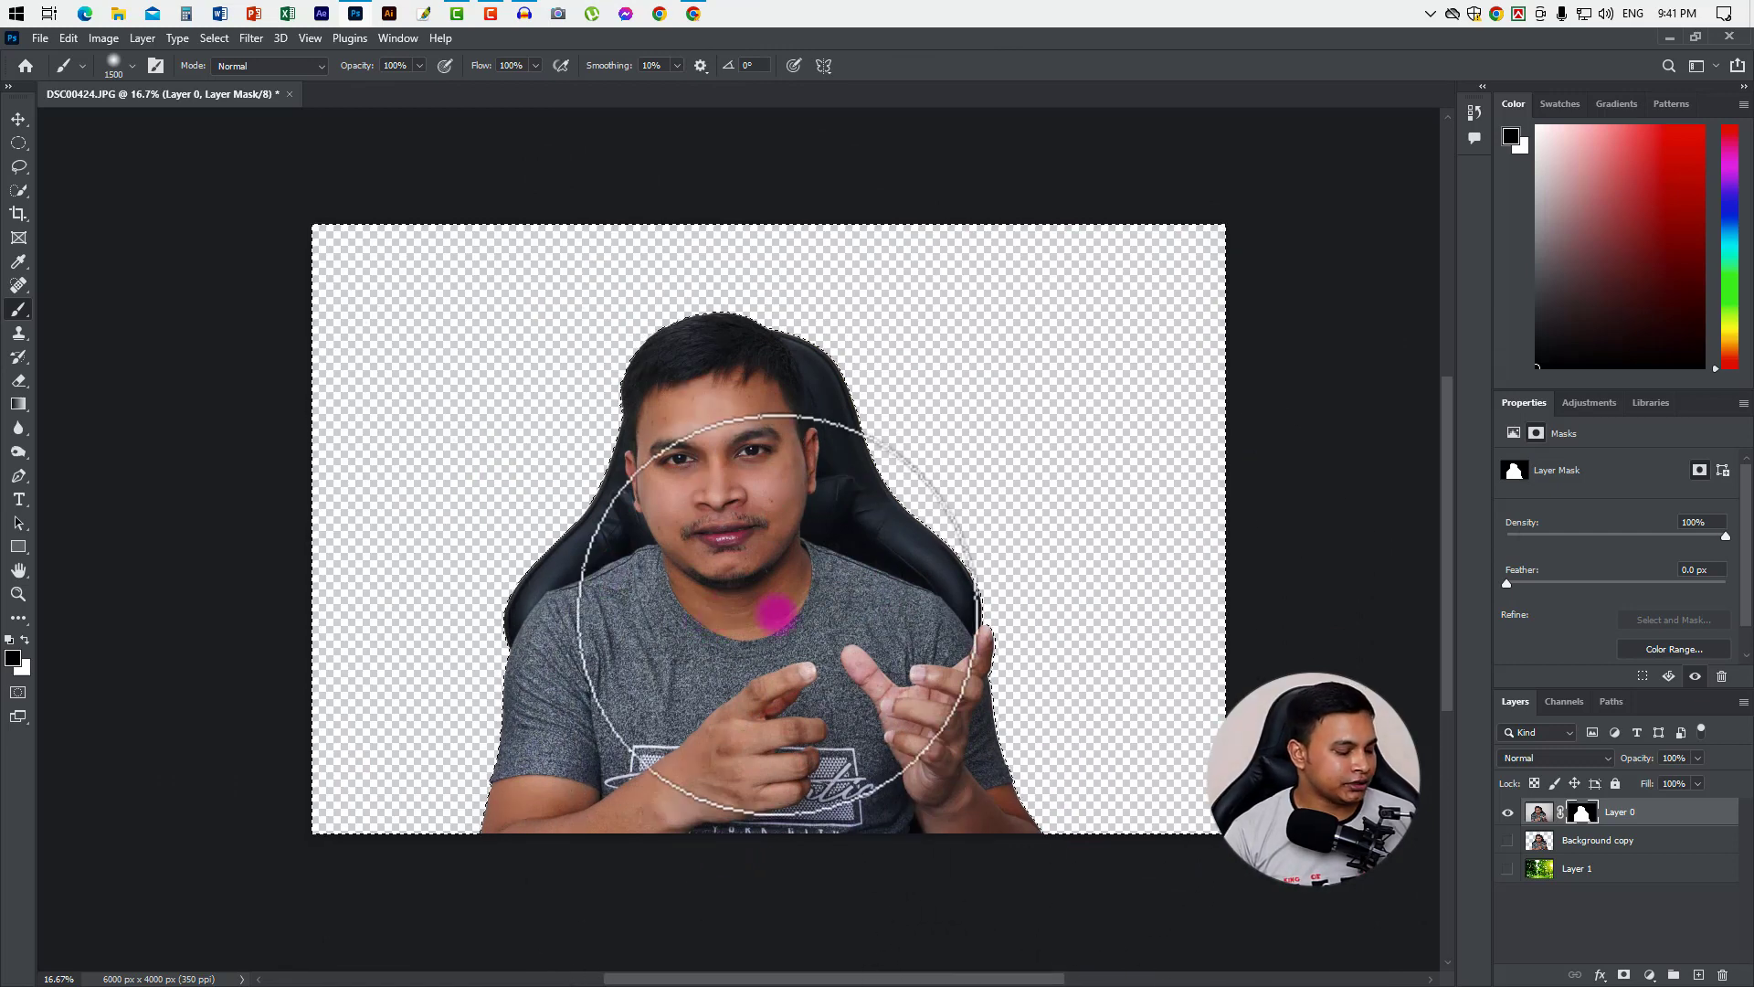
key(ctrl+d)
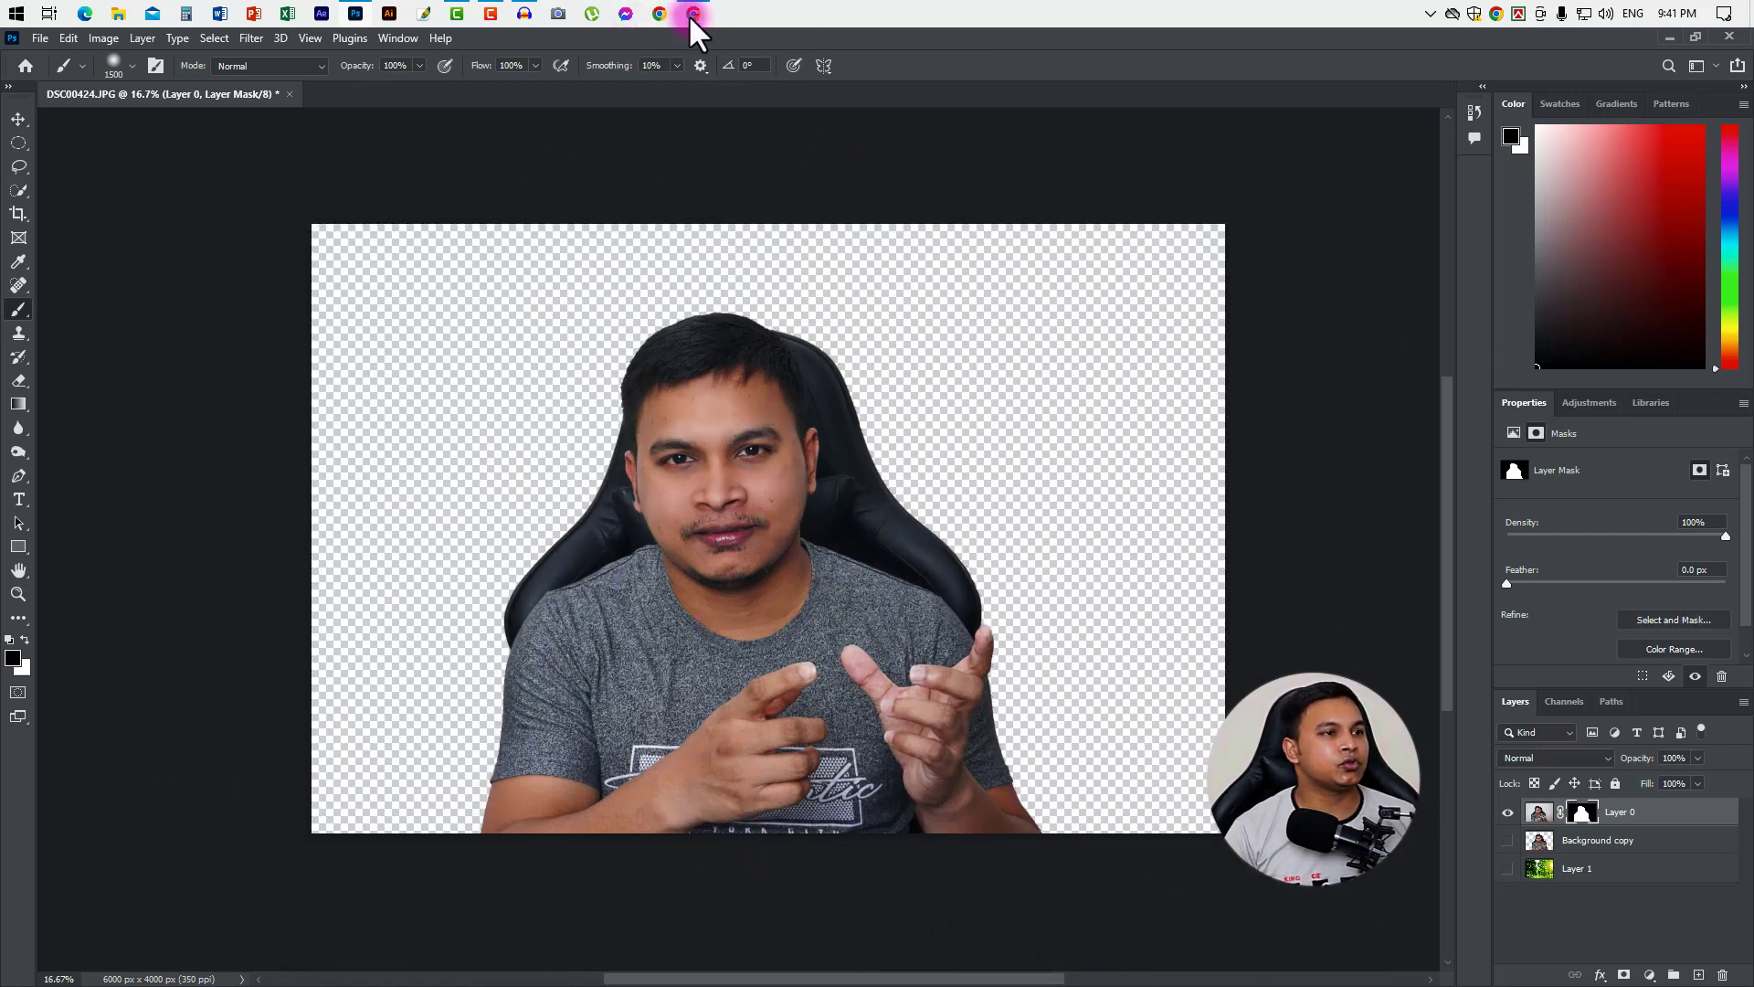
Copy the upward-looking forest canopy photo from the Chrome nature image results.
click(693, 14)
scroll(1185, 694, down, 5)
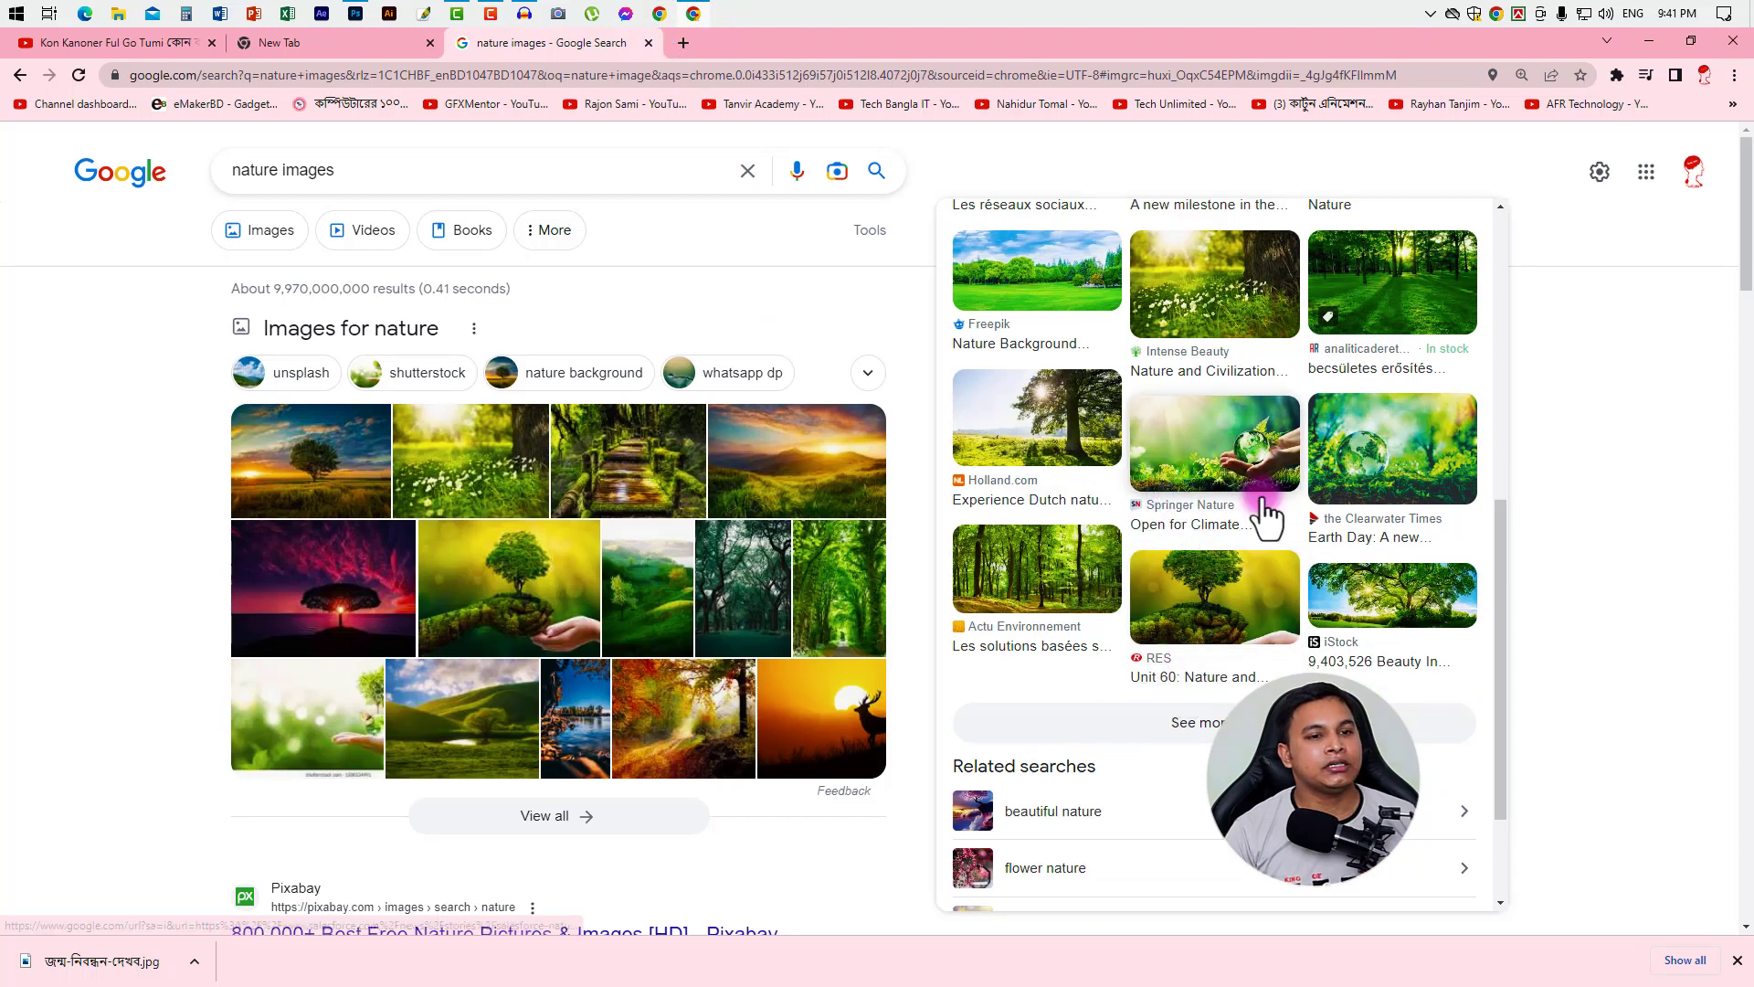
click(1387, 573)
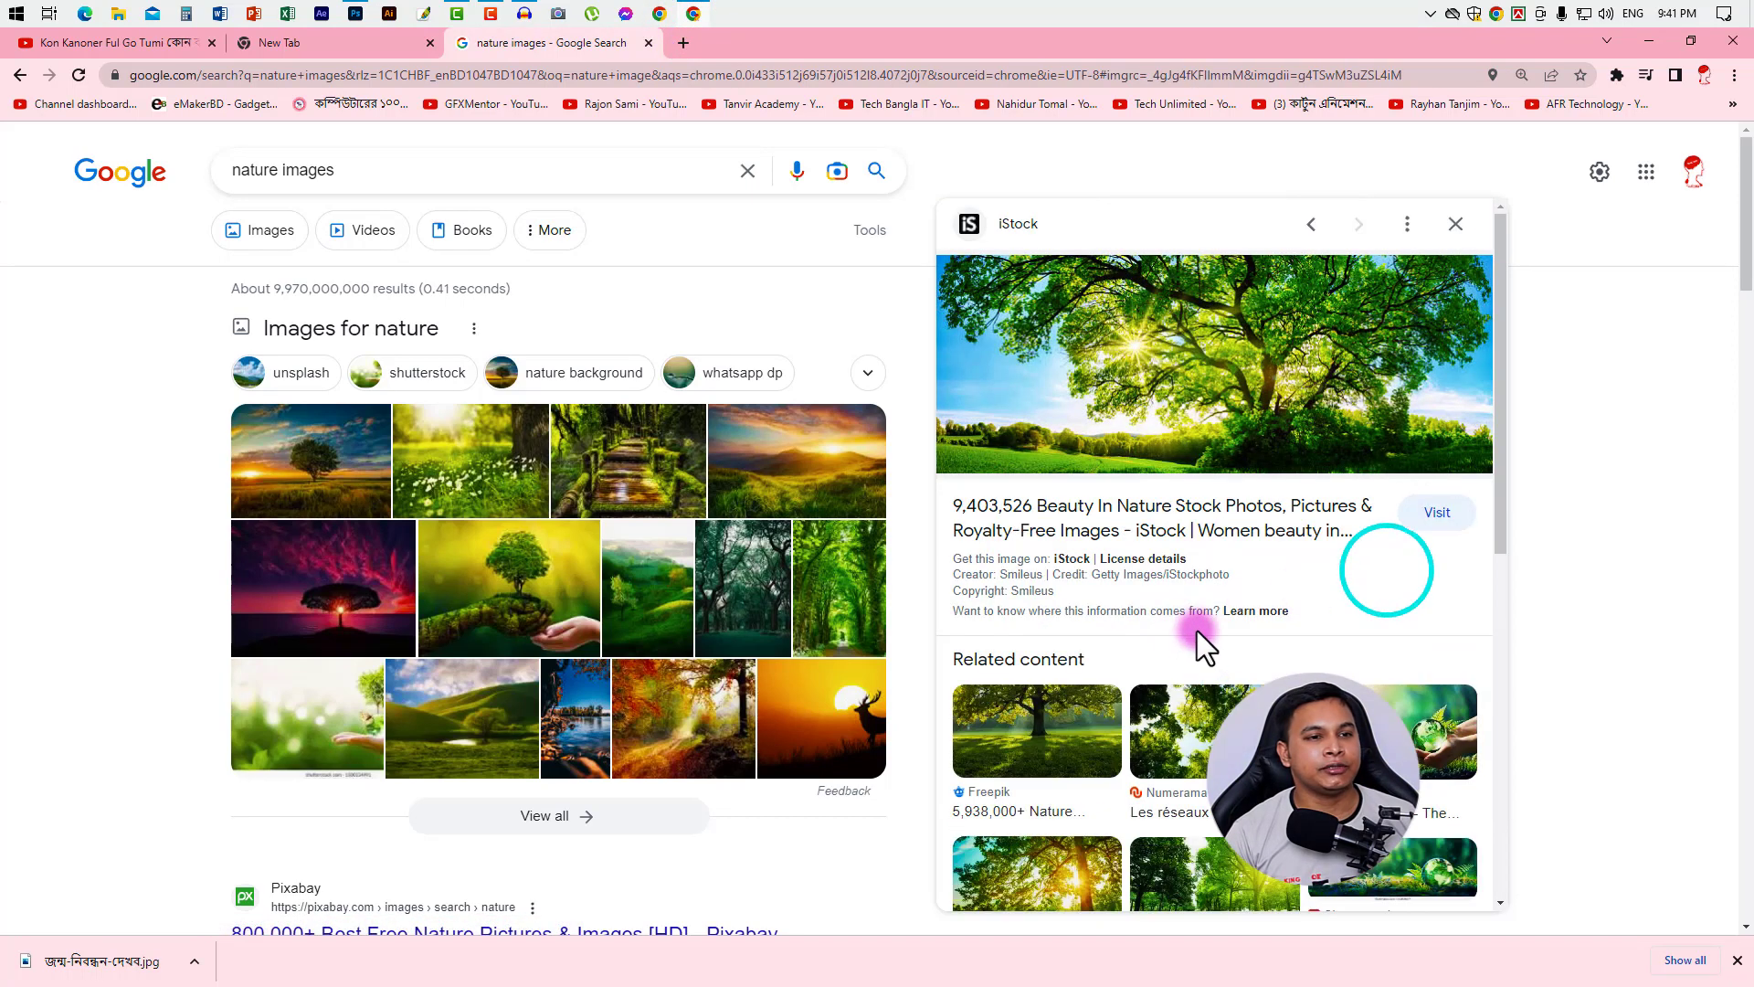
click(1178, 731)
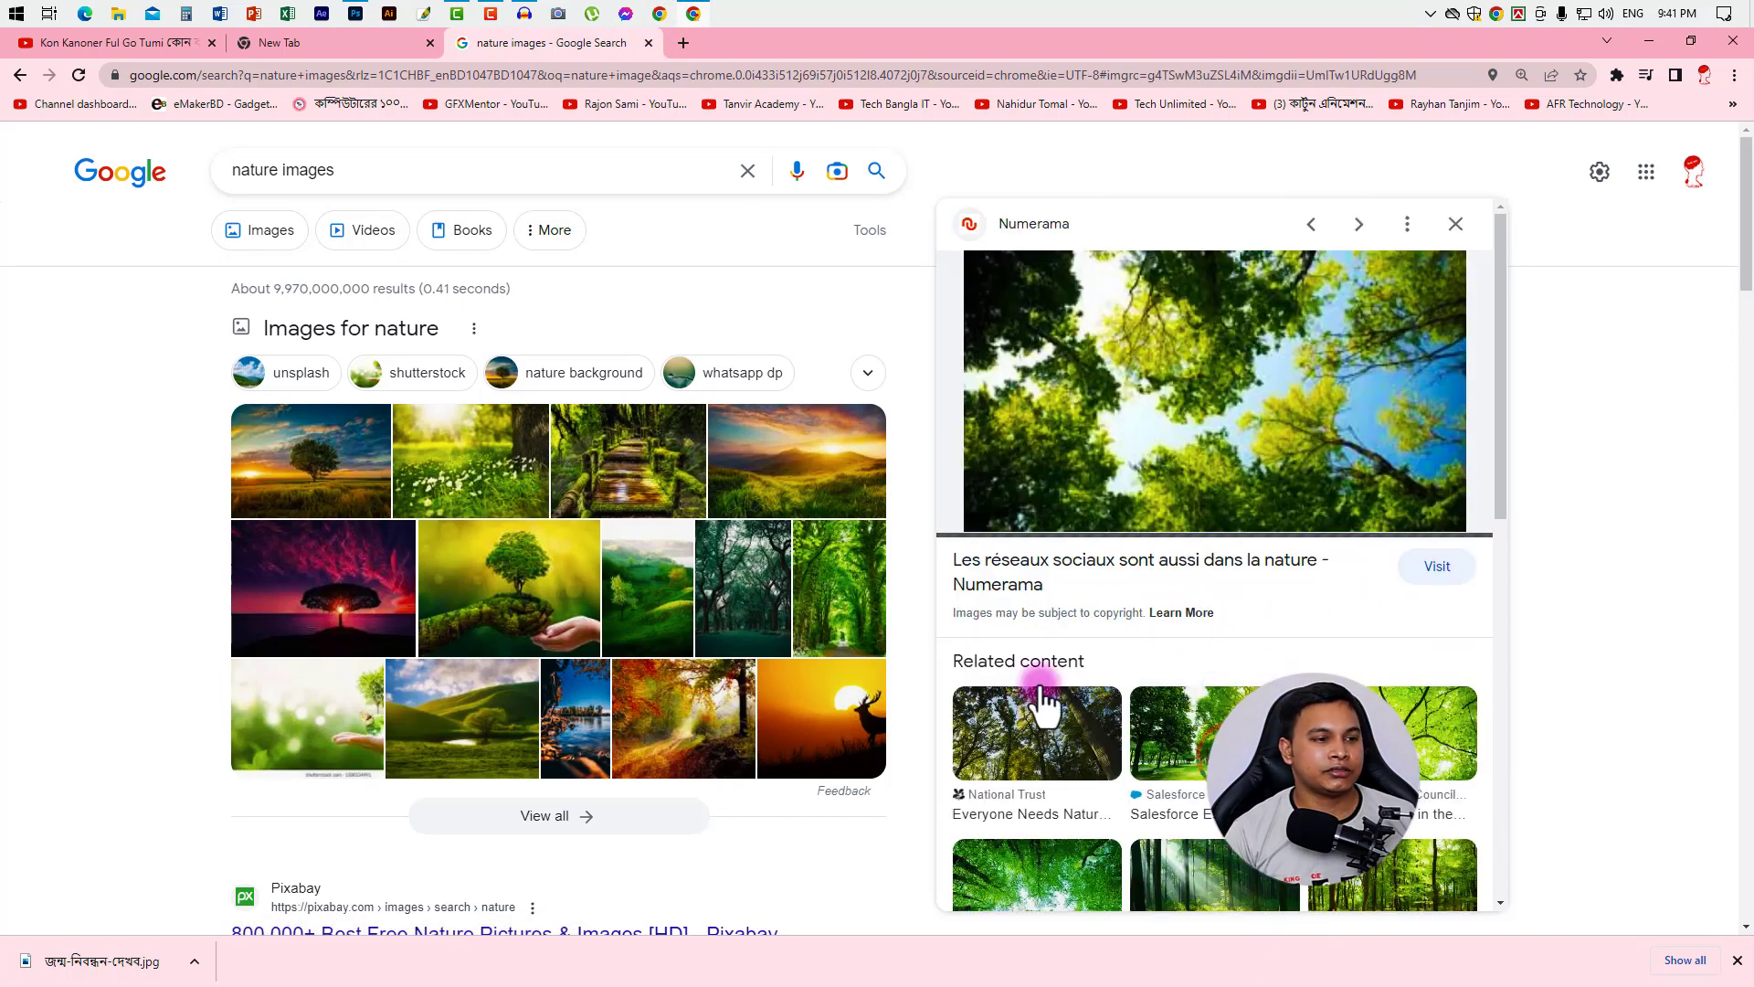
right_click(1203, 383)
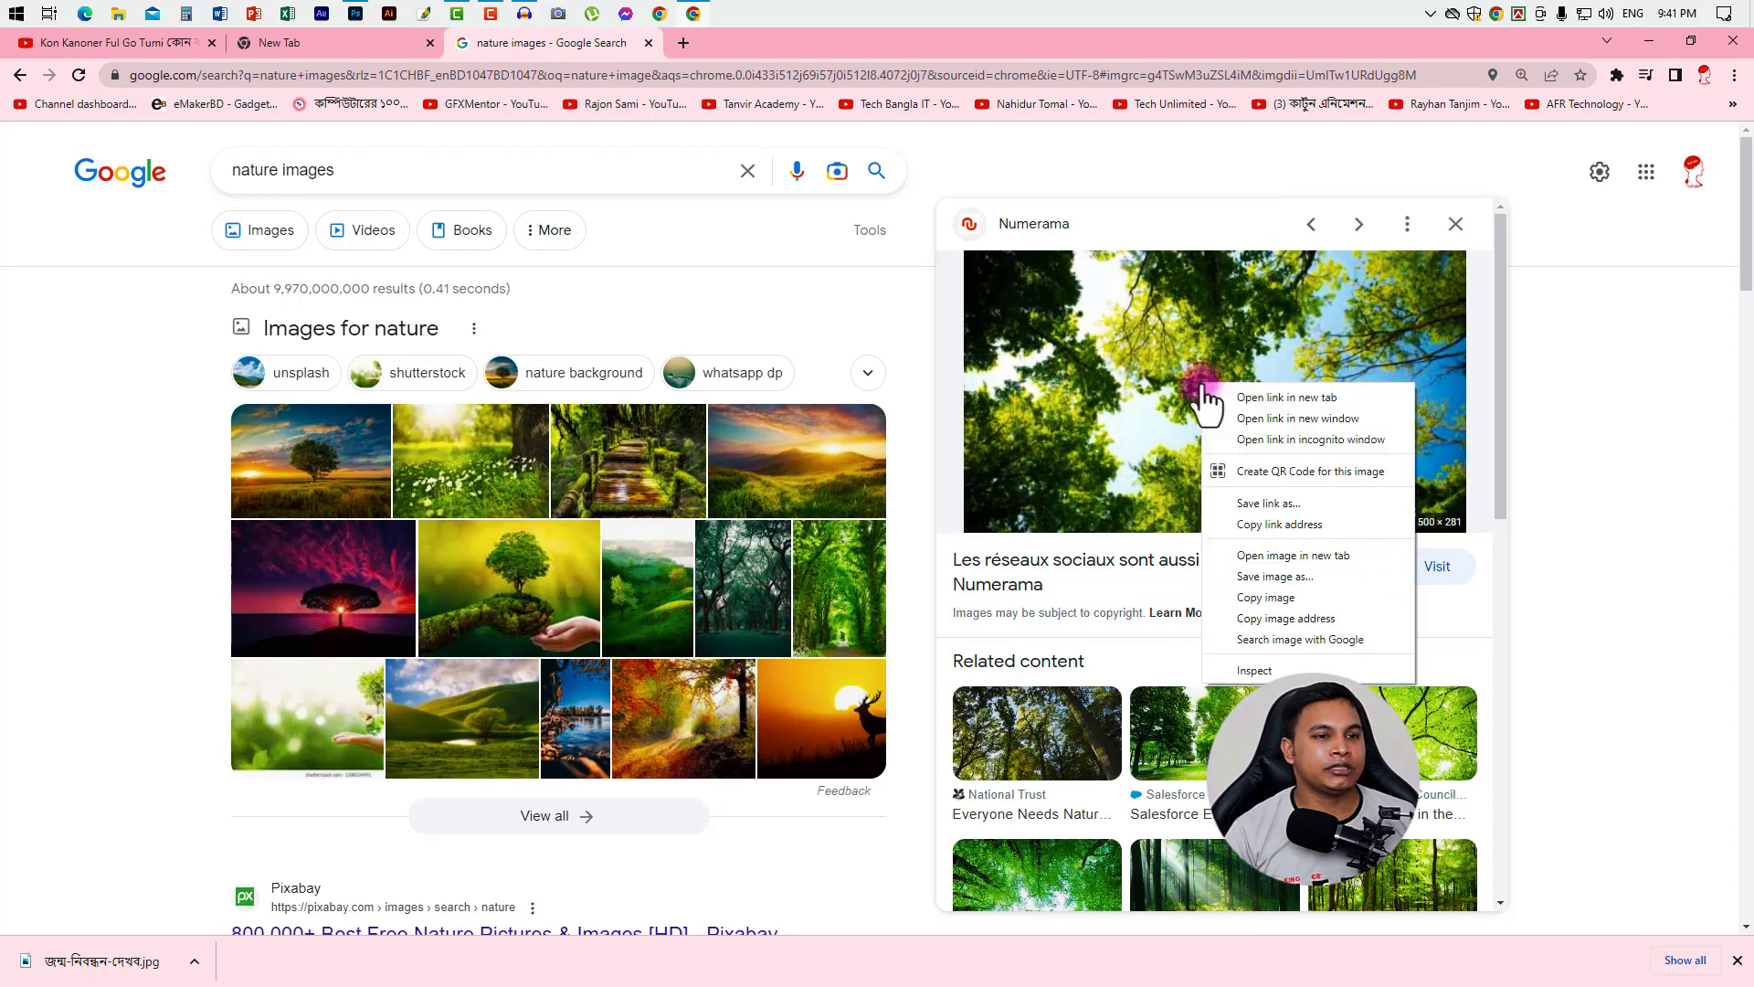
click(1262, 598)
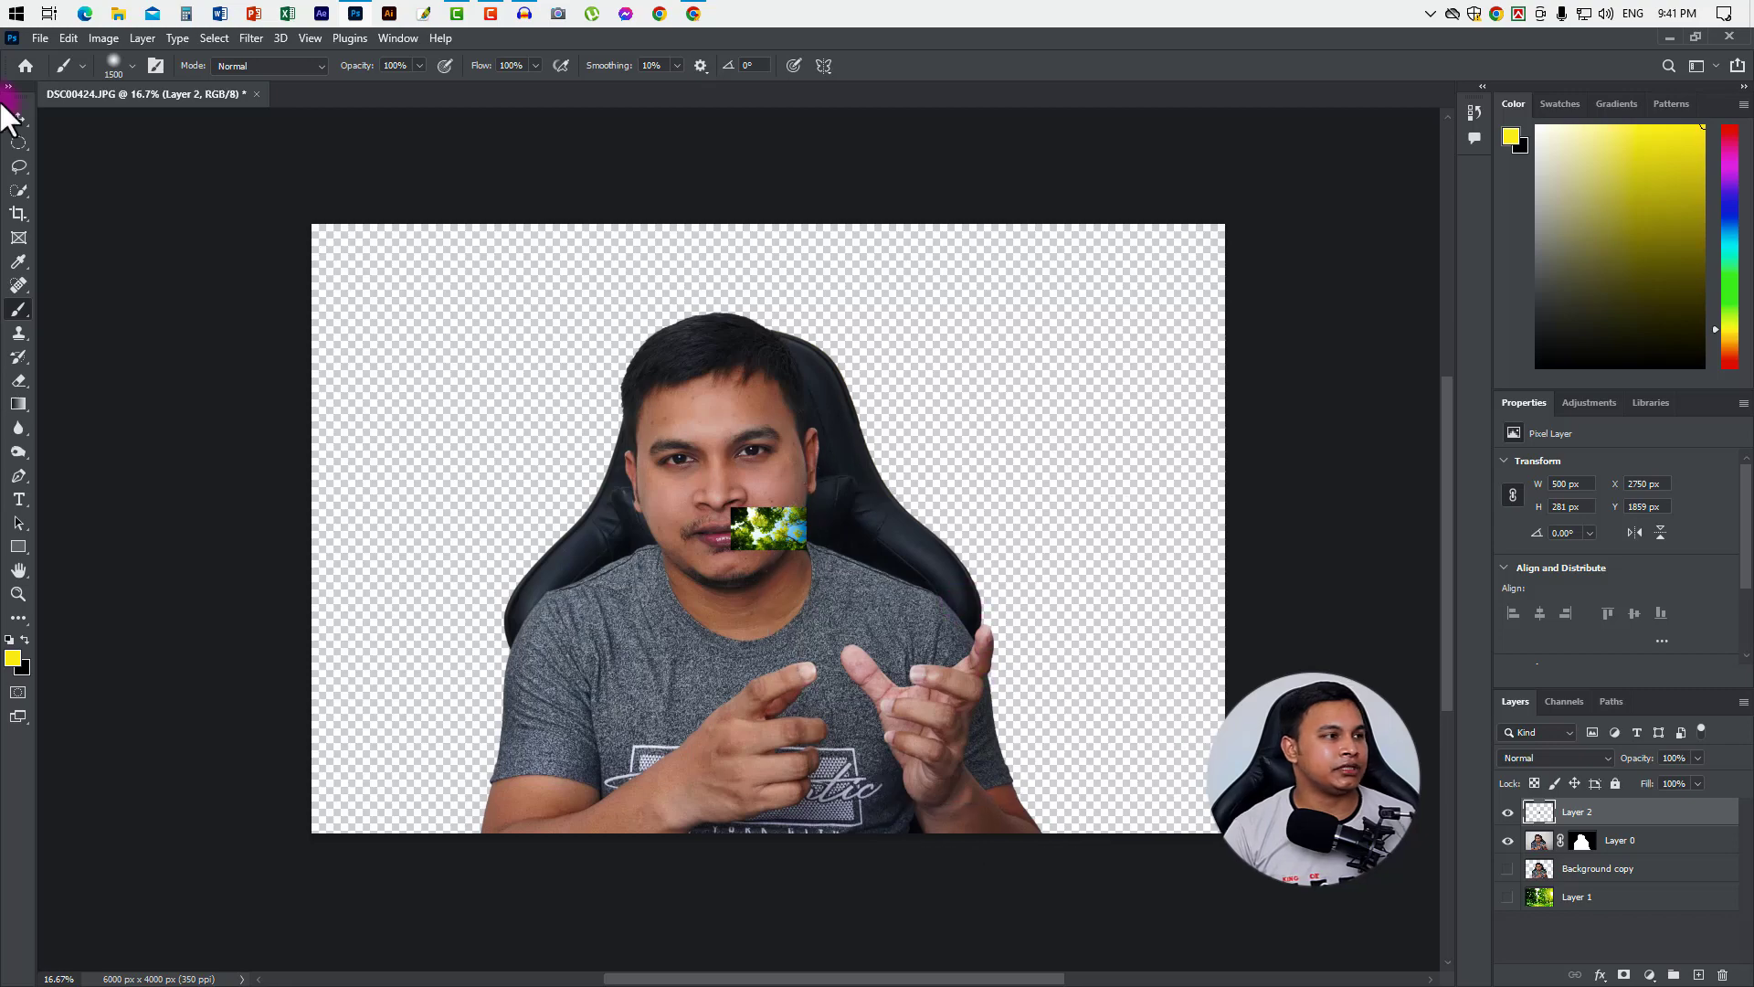
Scale the pasted canopy photo to fill the canvas, put it below Layer 0, and nudge the person right.
click(22, 122)
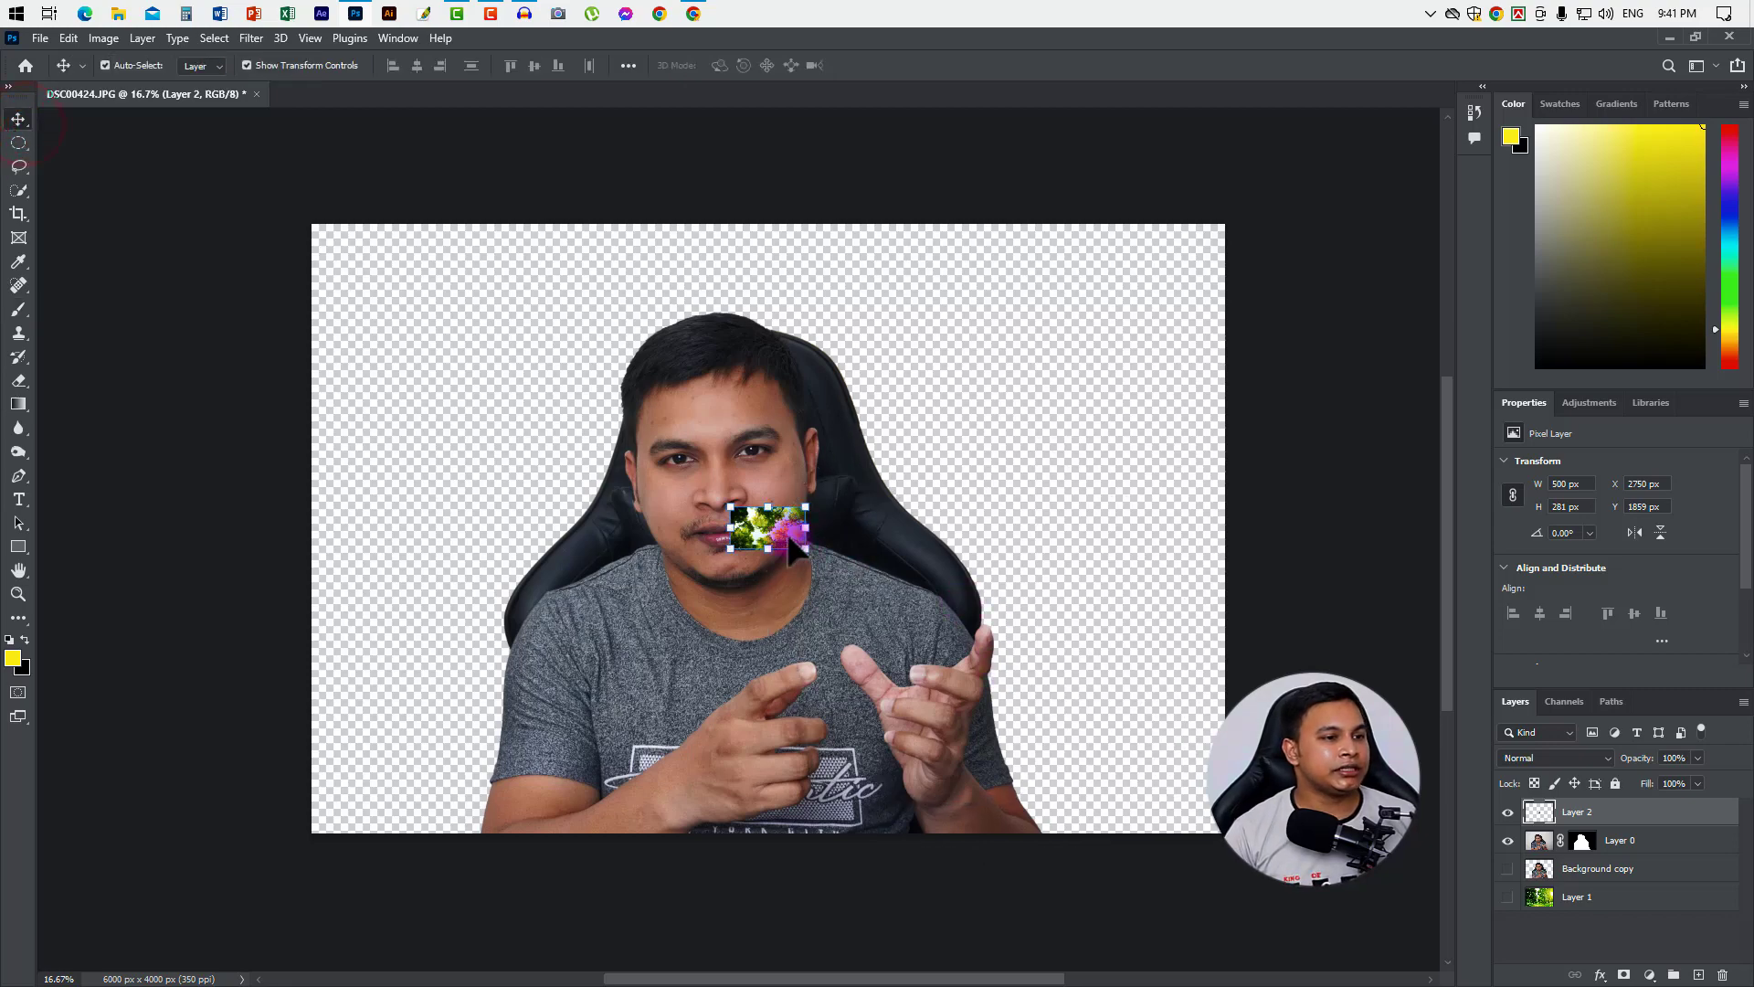
mouse_move(792, 546)
mouse_down()
mouse_move(391, 309)
mouse_move(1332, 969)
mouse_up()
key(ctrl+t)
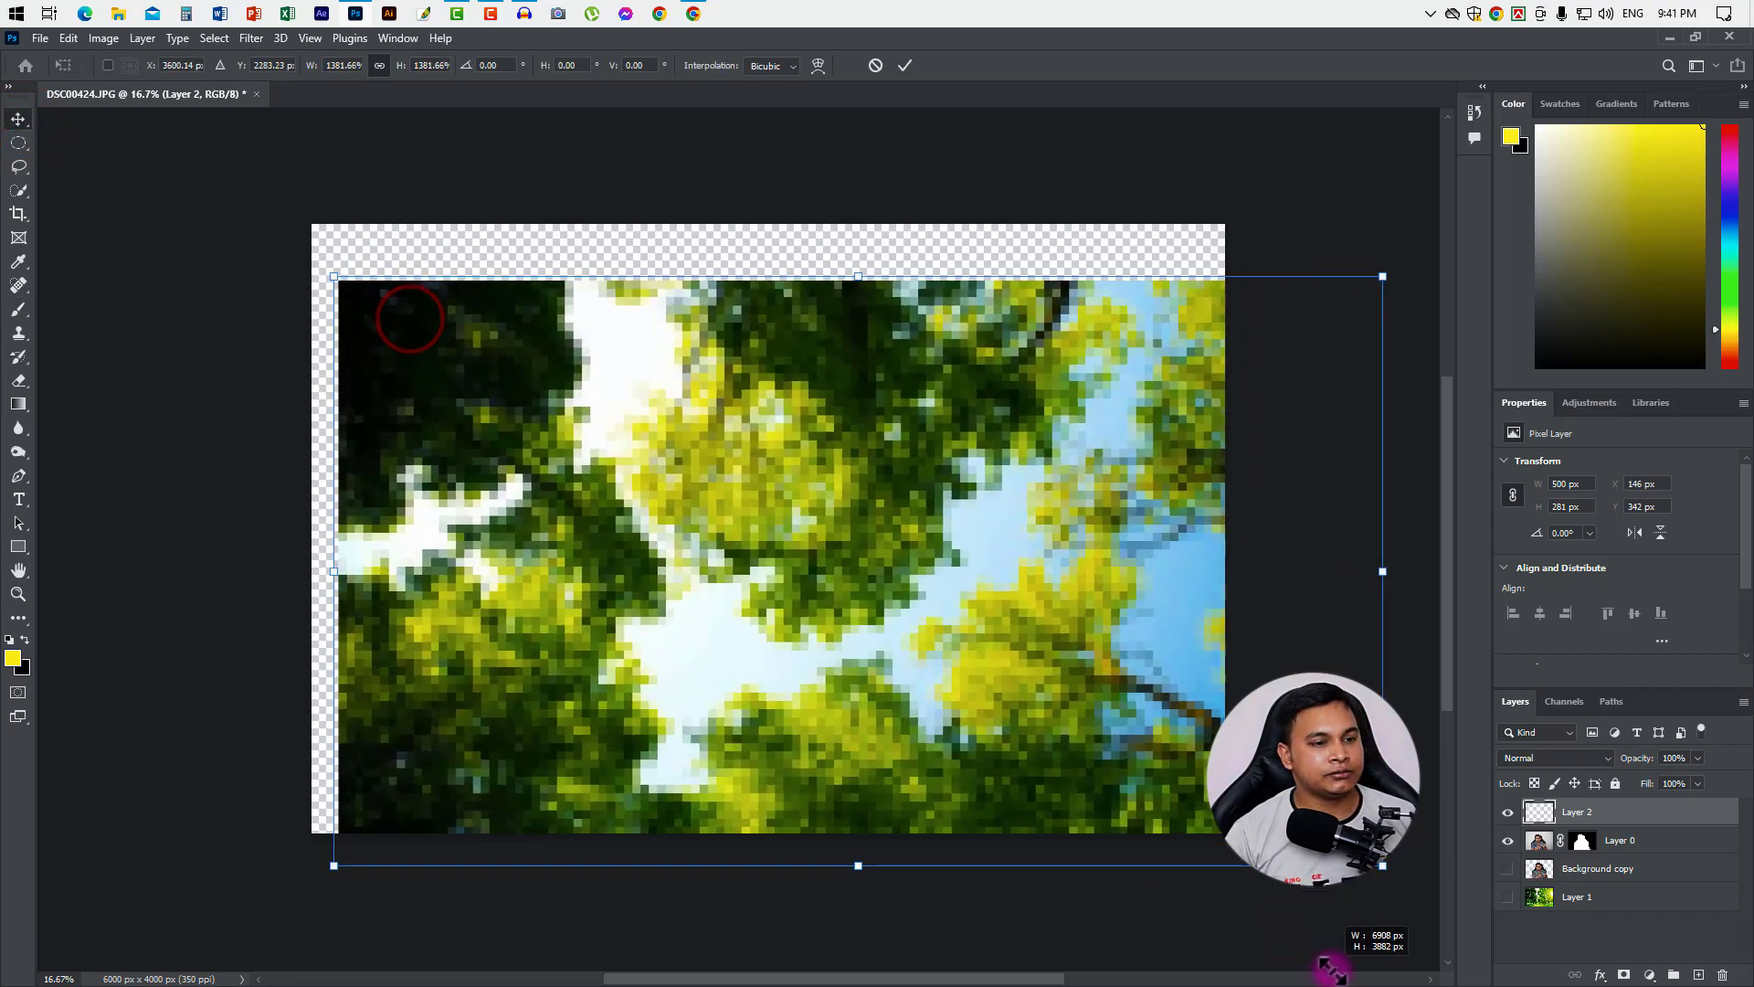
drag(1049, 771, 945, 696)
drag(1282, 793, 1385, 854)
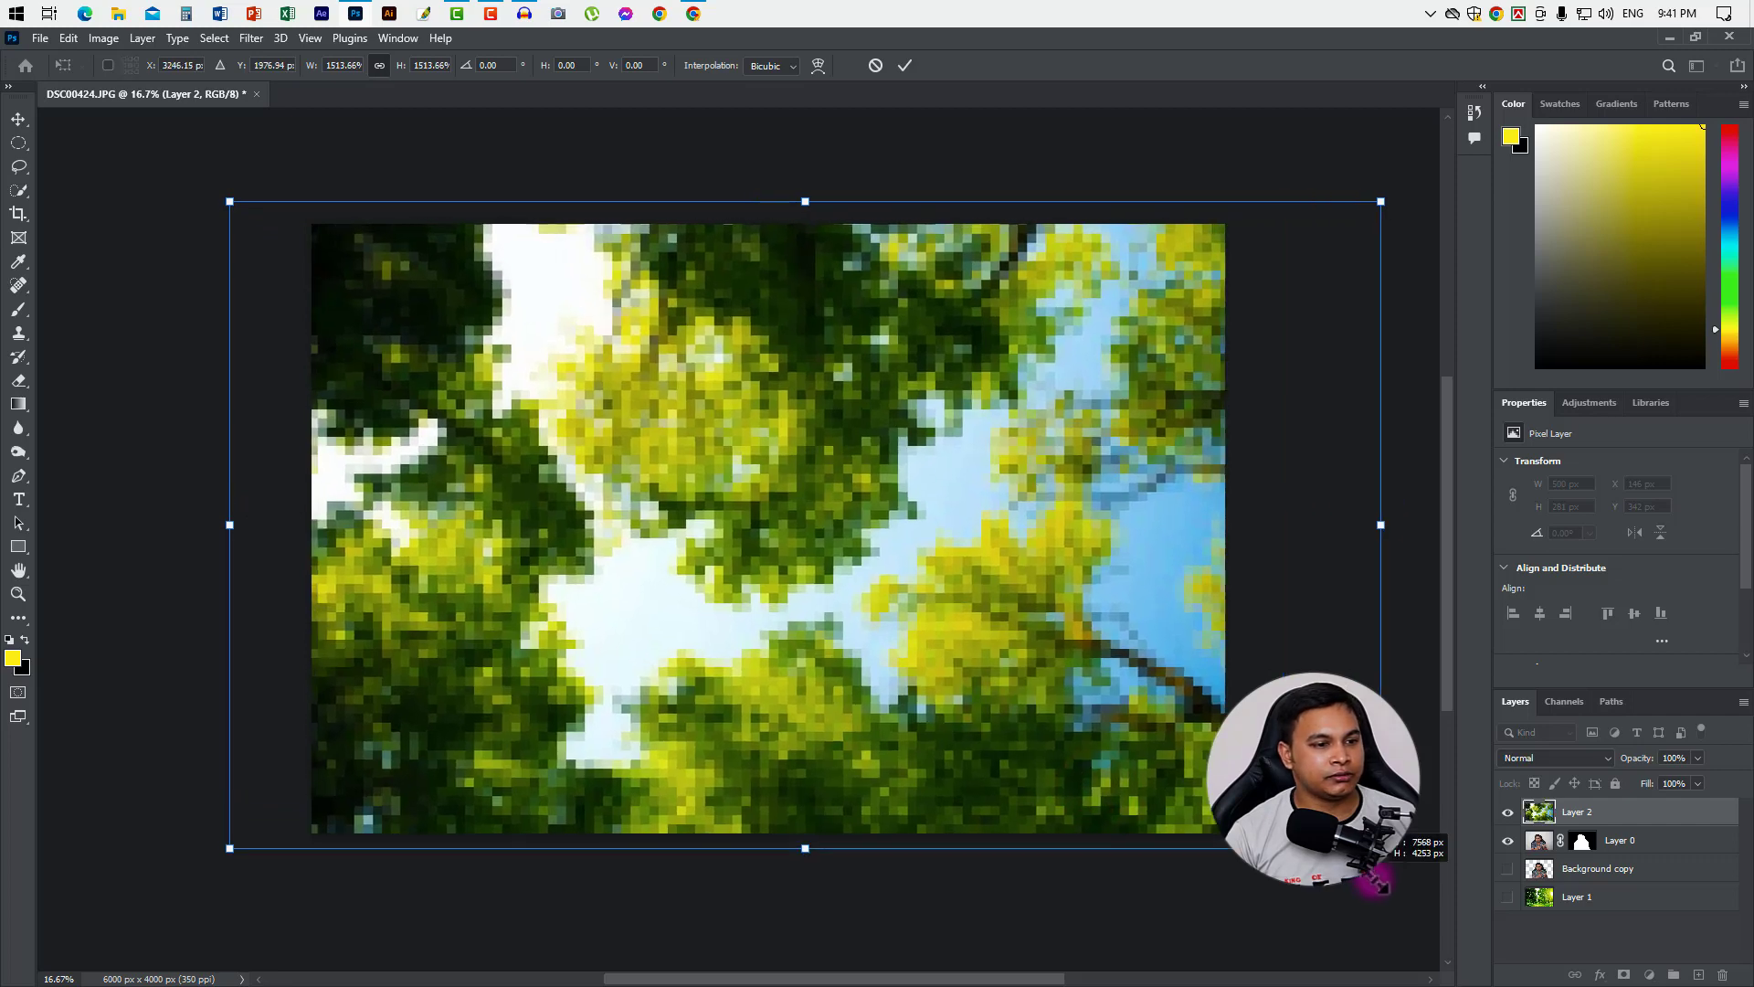
key(Return)
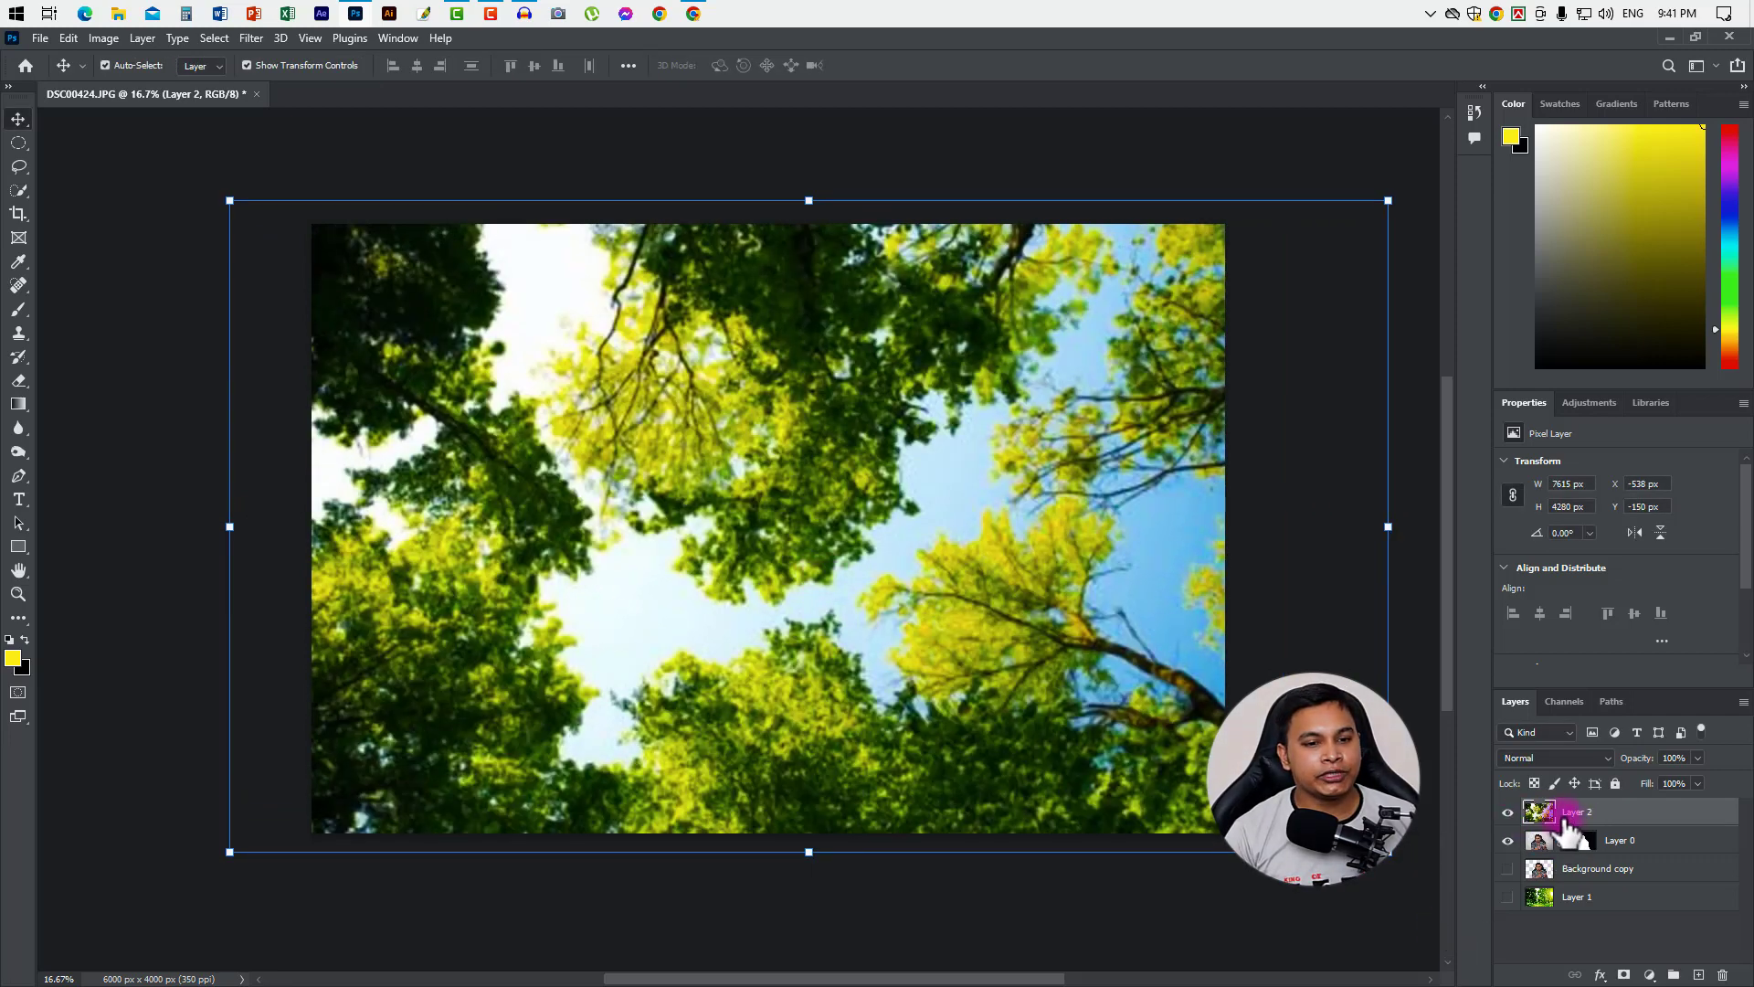
drag(1581, 852, 1586, 863)
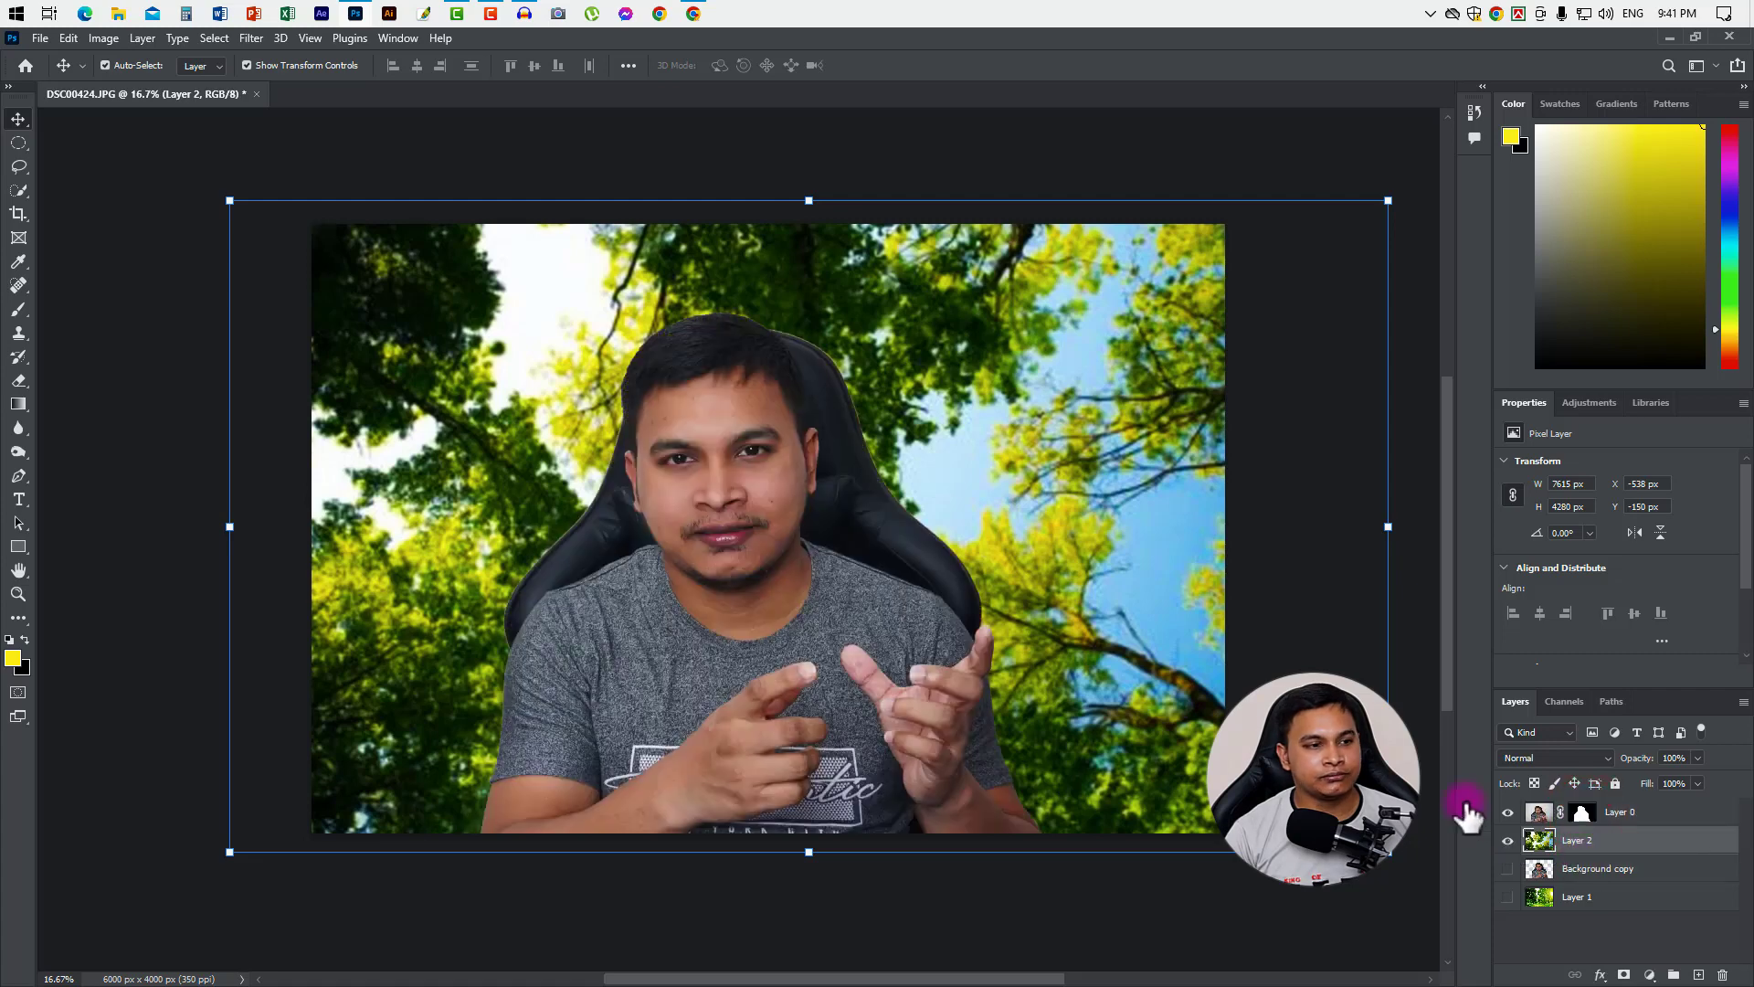
drag(796, 660, 837, 664)
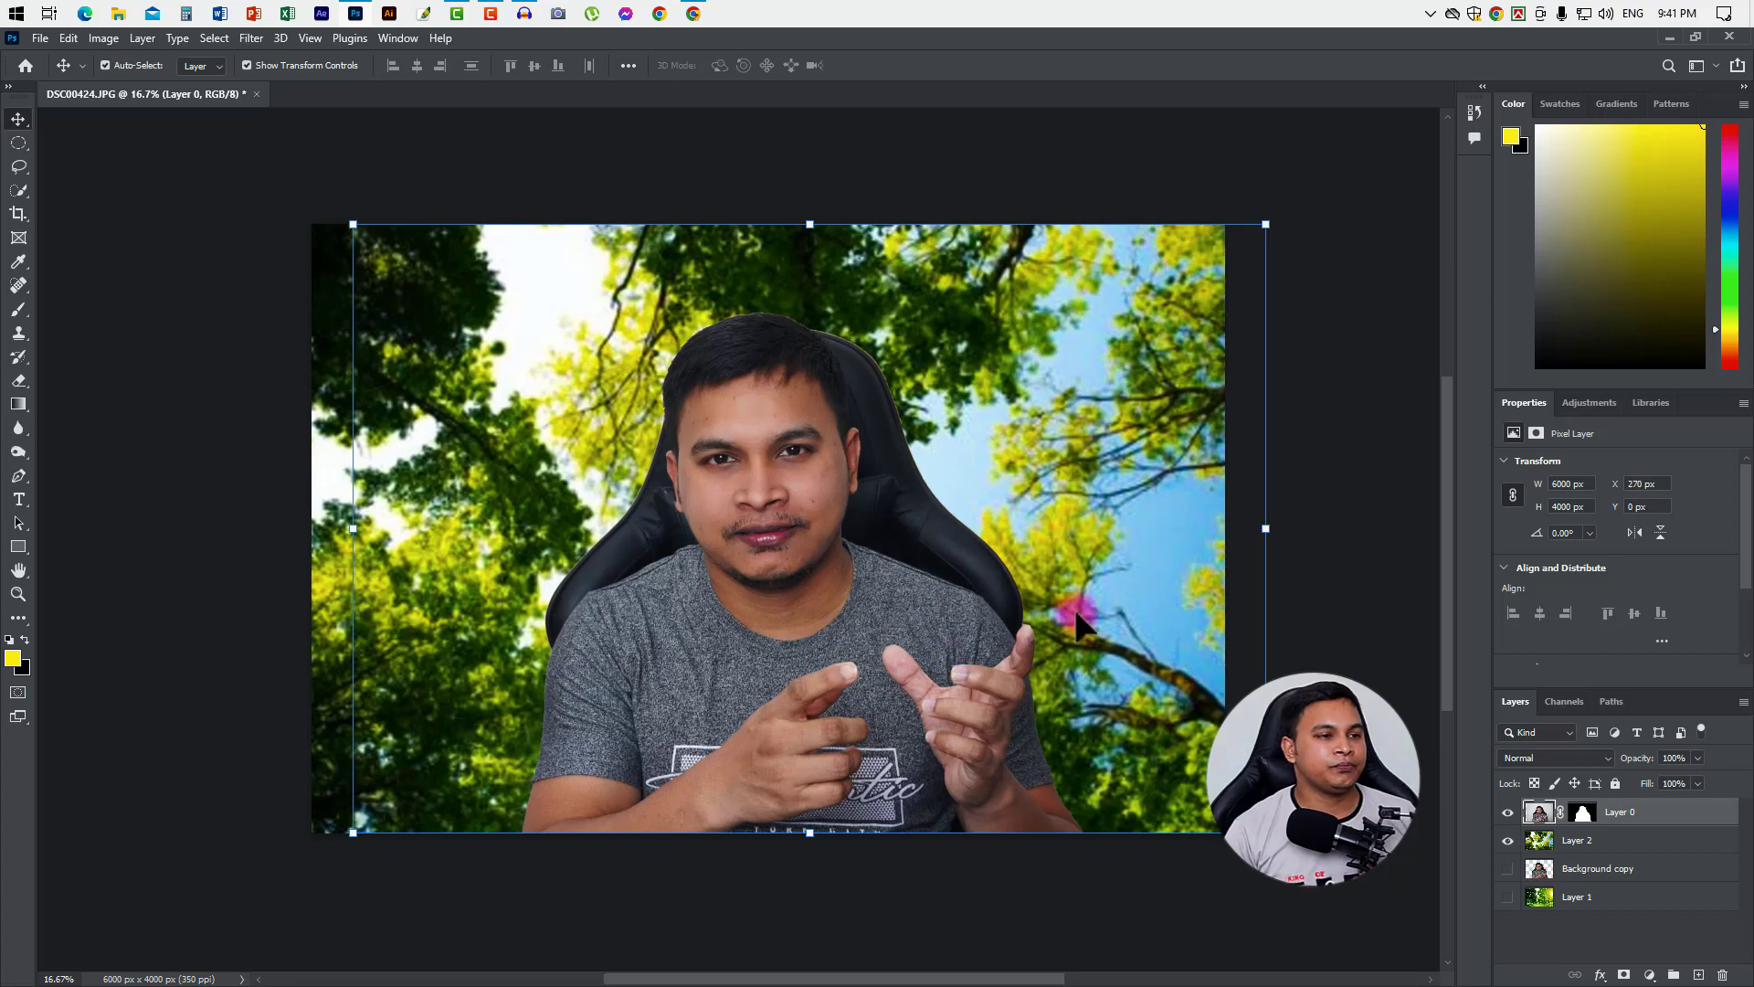